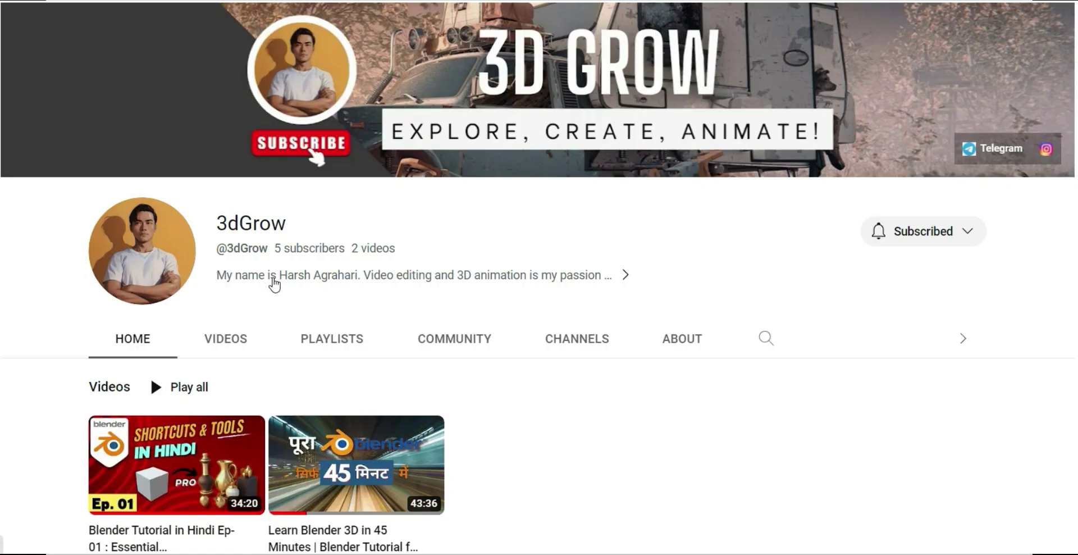
scroll(272, 281, "down", 1)
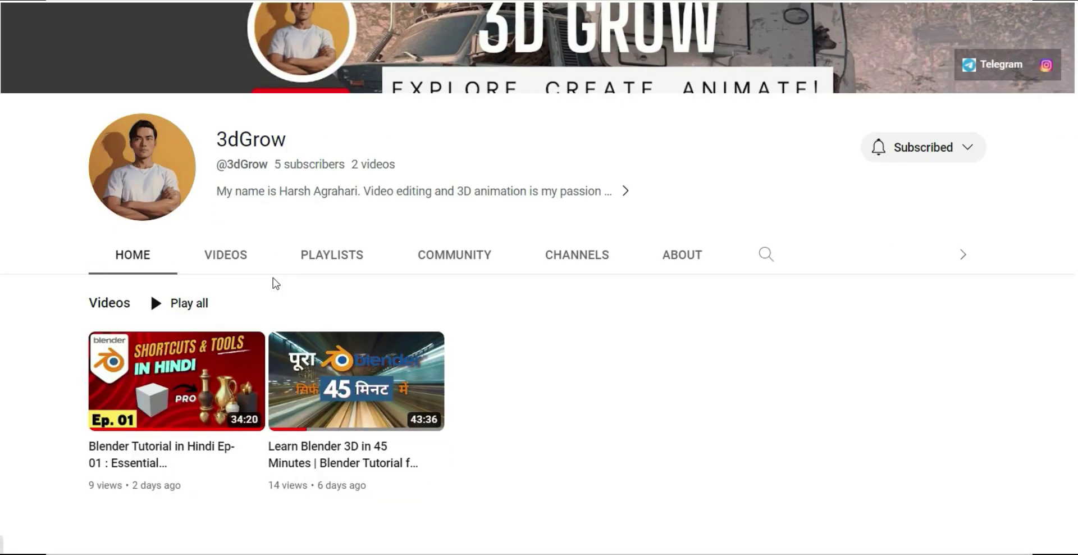
left_click(316, 260)
scroll(552, 419, "down", 3)
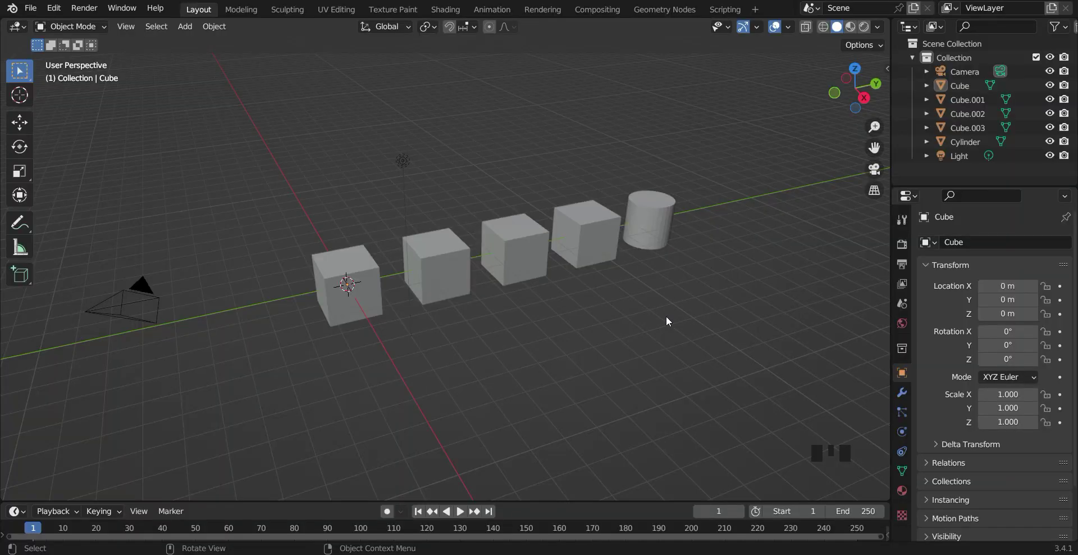
- Put the first cube at the world origin into Edit Mode and widen the tool strip to show the tool names
left_click(353, 301)
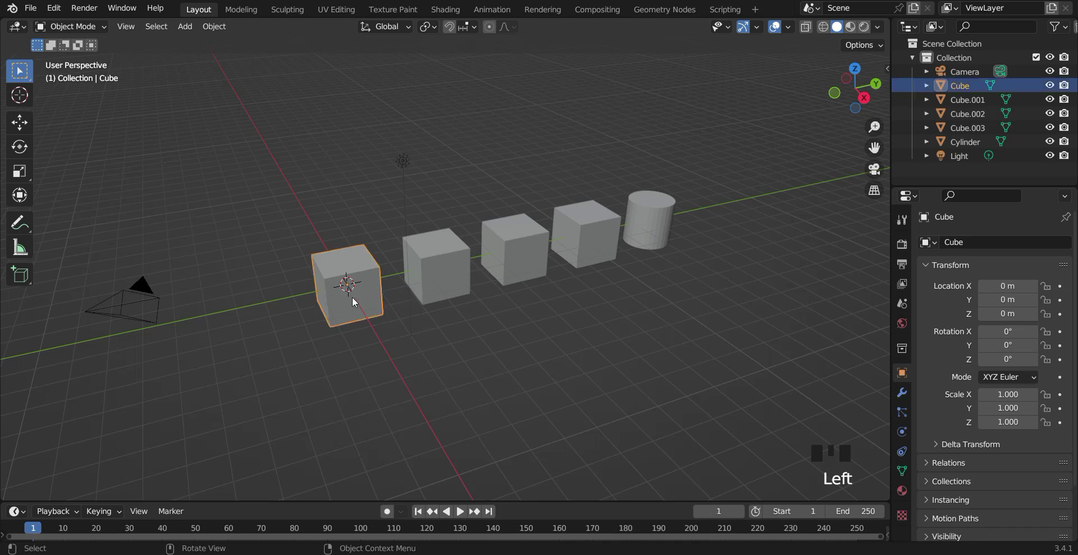
key("Tab")
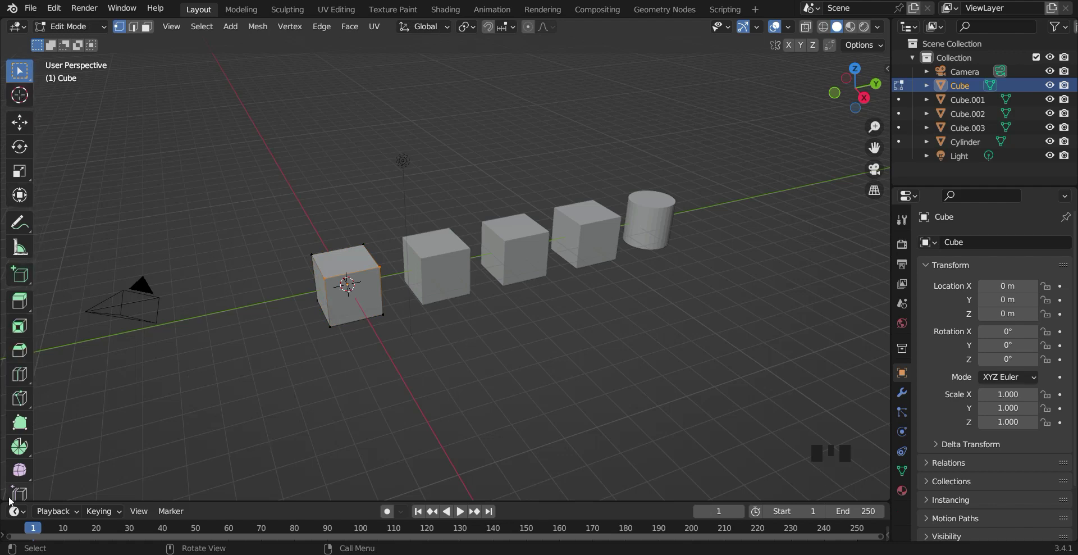
left_click(32, 267)
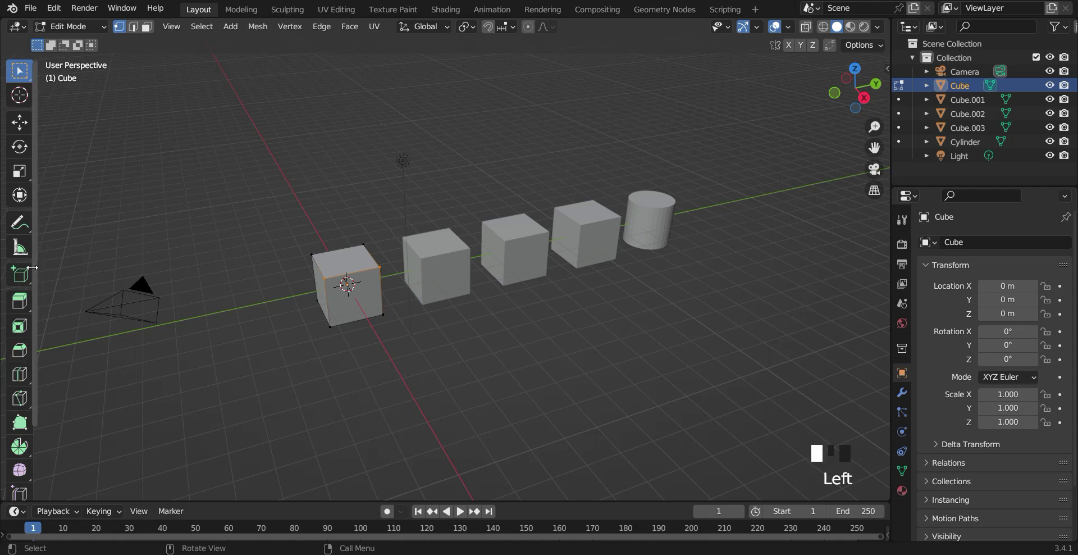
left_click_drag(33, 268, 107, 216)
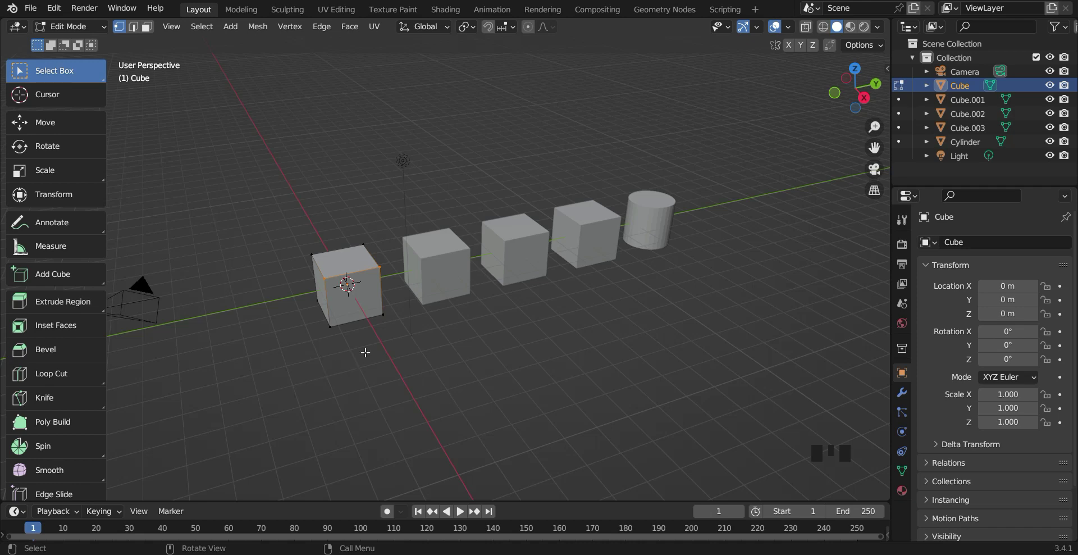
- Switch to edge selection and select the cube's upper front edge
left_click(133, 27)
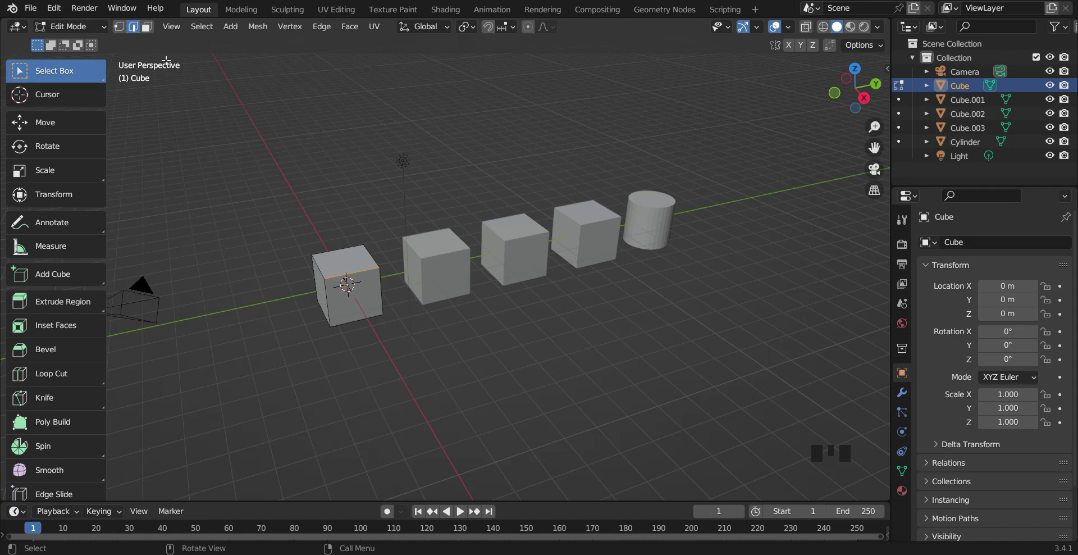
middle_click_drag(380, 384, 412, 365)
scroll(412, 365, "up", 1)
left_click(325, 253)
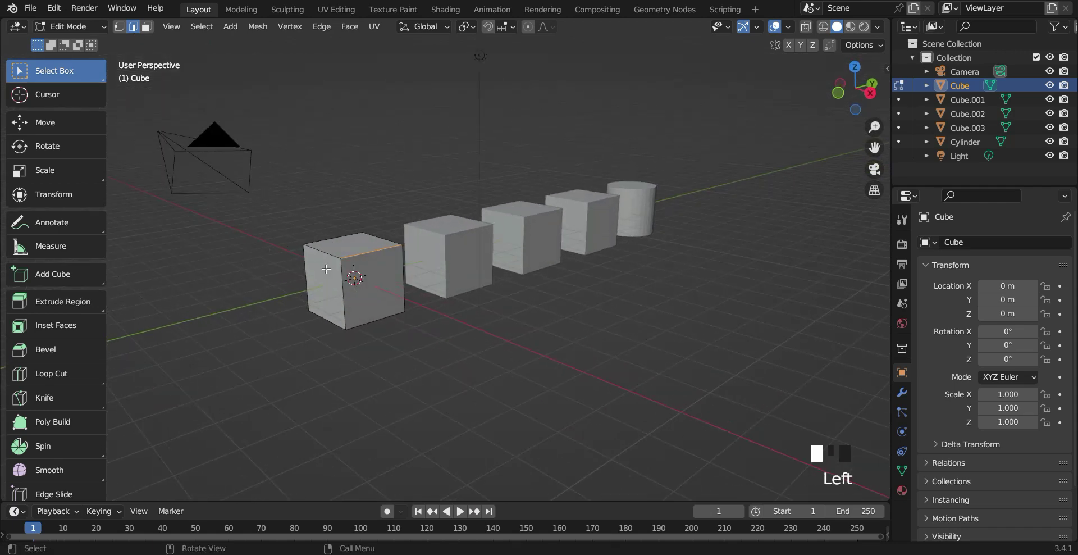
left_click(342, 299)
left_click(368, 253)
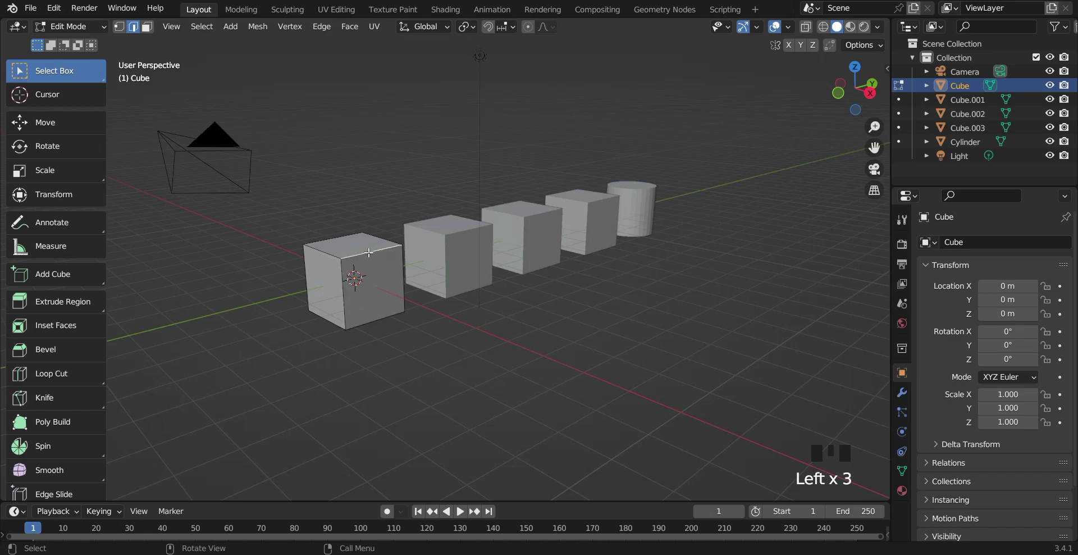
left_click(402, 286)
left_click(362, 255)
- Bevel the selected upper front edge of the cube interactively with the Bevel tool
left_click(56, 346)
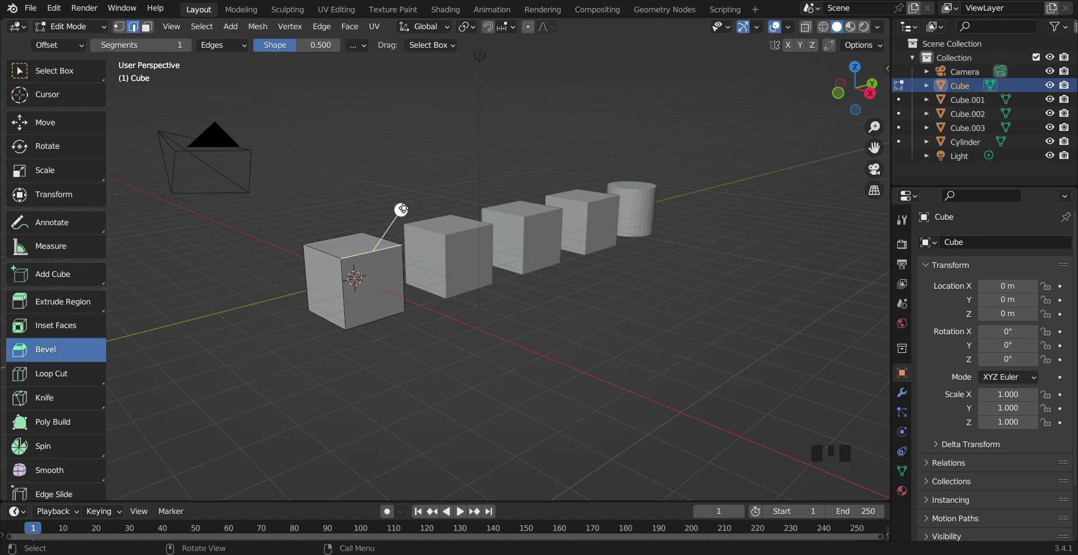
left_click(402, 209)
left_click_drag(403, 210, 461, 222)
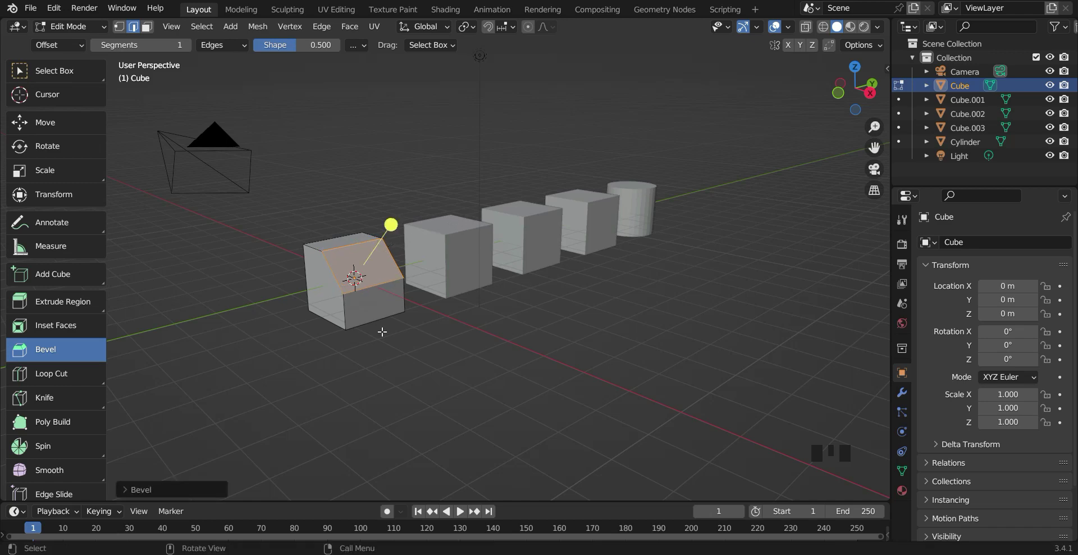
- Bevel one of the first cube's vertical corner edges with the Bevel tool
scroll(393, 331, "up", 2)
middle_click_drag(393, 331, 452, 364, "shift")
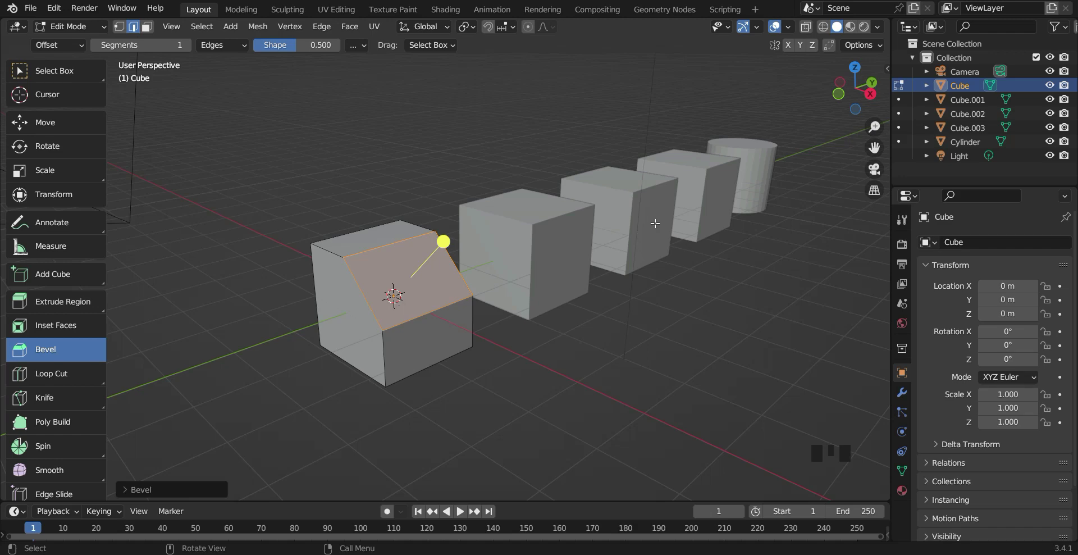
middle_click_drag(352, 335, 568, 301)
left_click(580, 289)
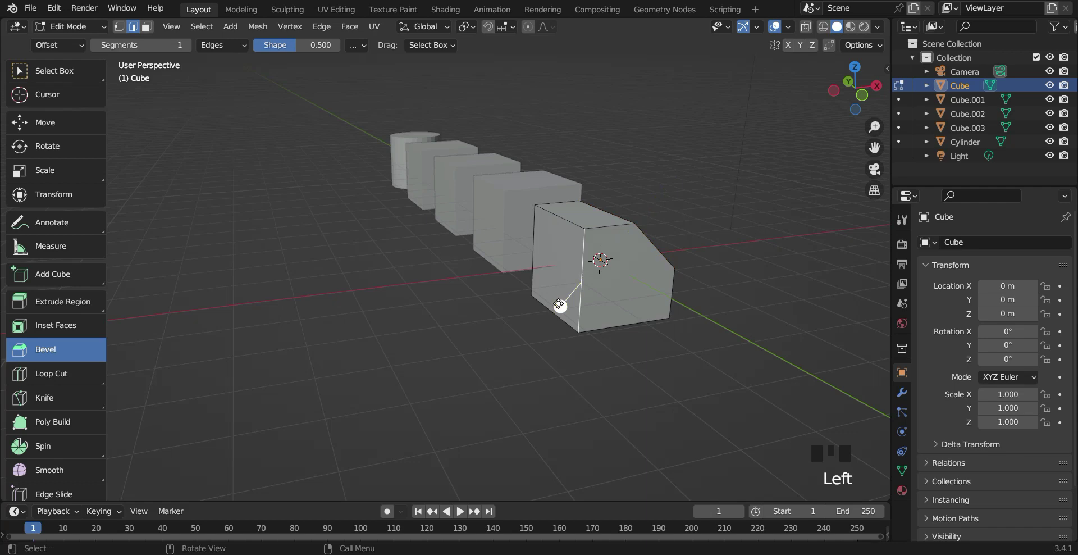
left_click_drag(561, 306, 521, 322)
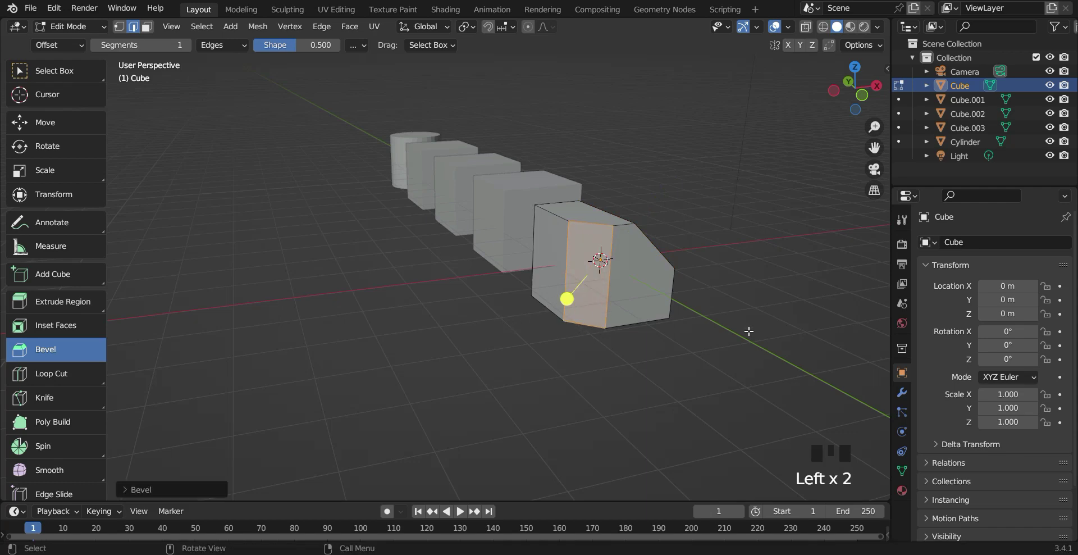
- Undo both bevels on the first cube and return to the Select Box tool
middle_click_drag(749, 334, 594, 339)
scroll(658, 342, "up", 2)
scroll(658, 341, "up", 1)
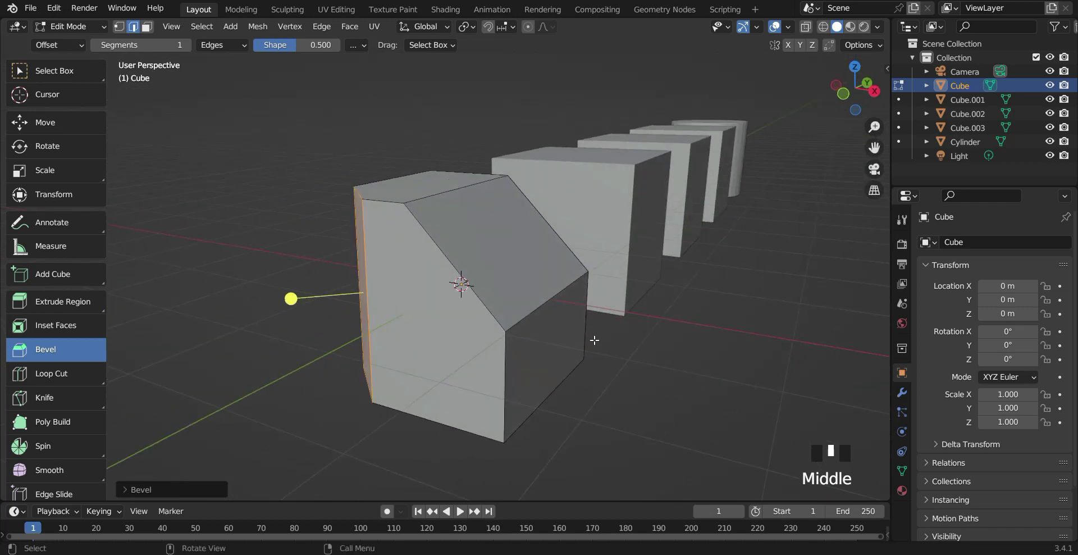
key("ctrl+z")
key("ctrl+z")
key("ctrl+z")
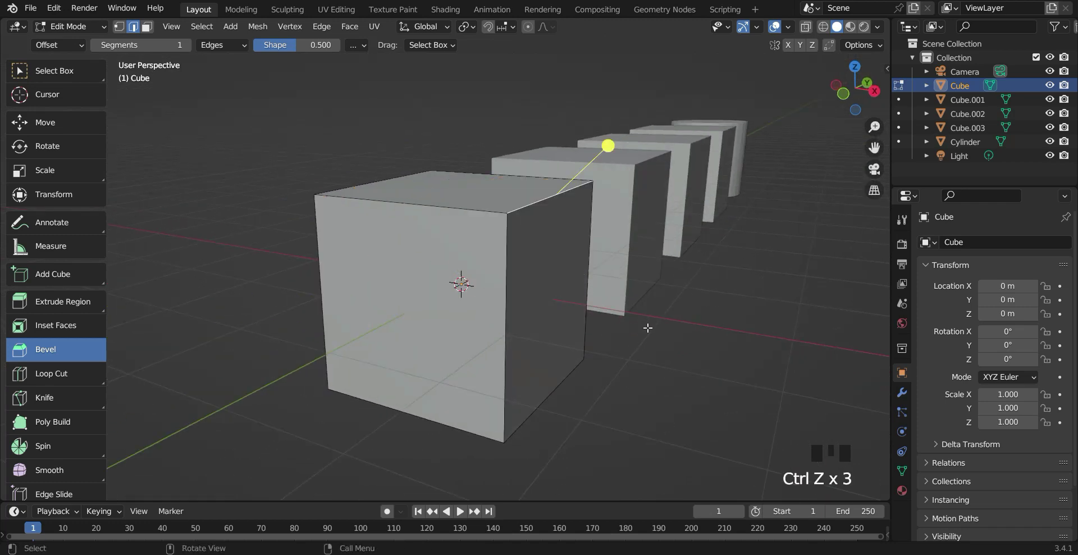
middle_click_drag(648, 327, 585, 340)
left_click(56, 70)
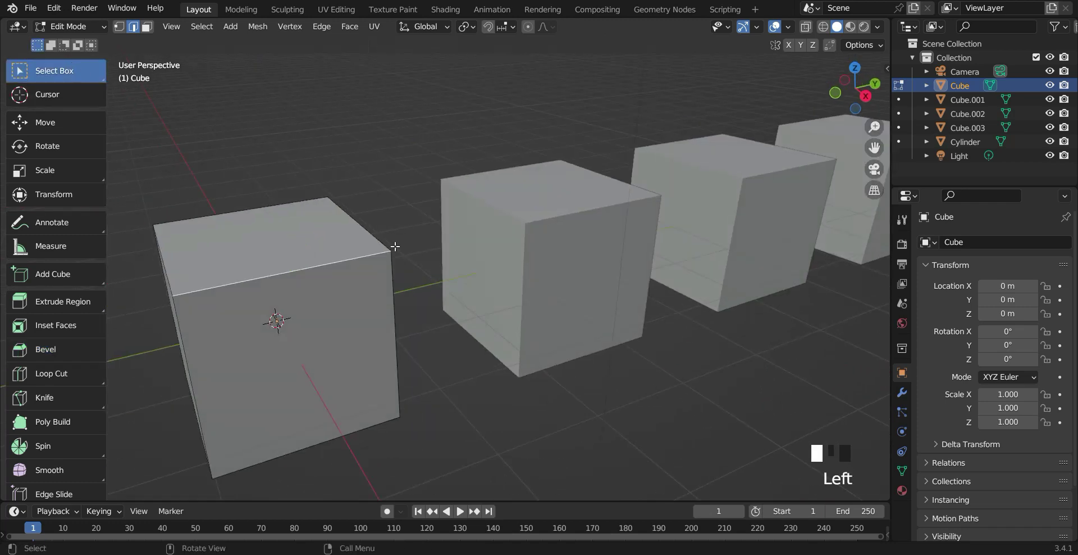
- Bevel the first cube's upper front edge by about 0.69 m with one segment and return to Object Mode
scroll(395, 246, "down", 2)
middle_click_drag(349, 301, 394, 309)
scroll(416, 305, "down", 2)
key("ctrl+b")
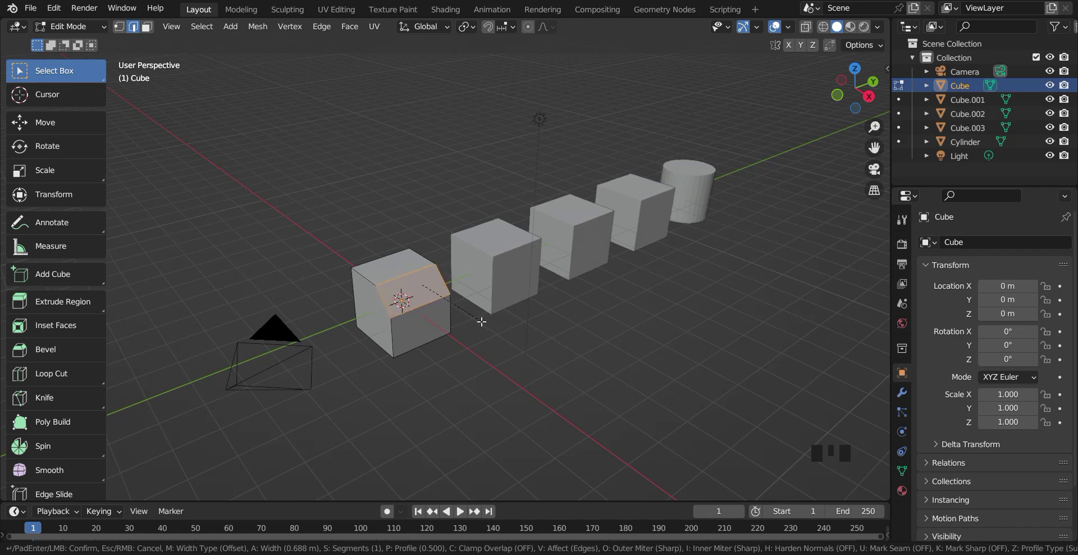
left_click(482, 321)
key("Tab")
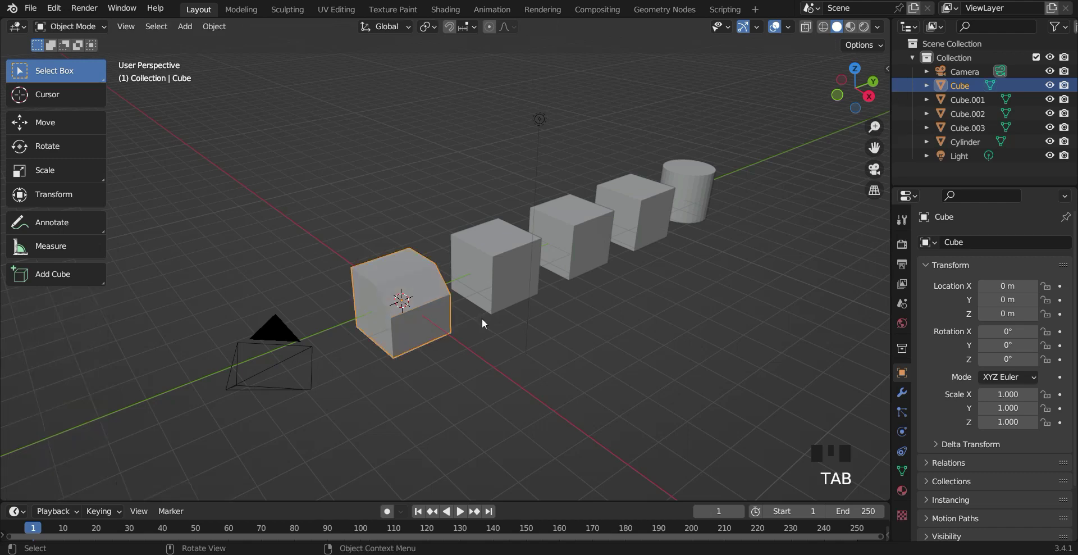
- Select the second cube in the row and put it into Edit Mode
left_click(494, 272)
key("Tab")
middle_click_drag(617, 307, 584, 327)
scroll(580, 316, "up", 1)
left_click(584, 326)
scroll(583, 327, "up", 2)
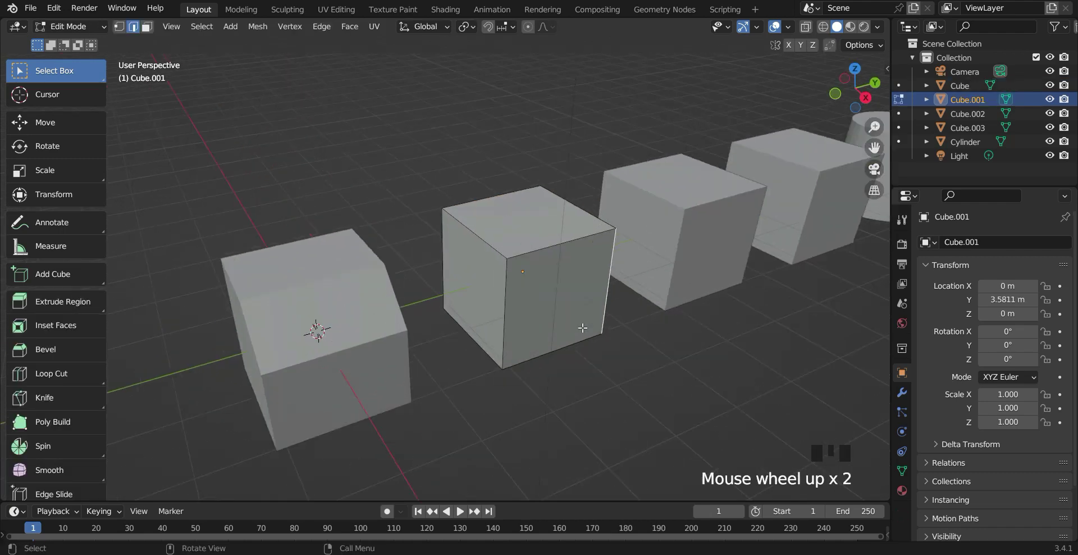
- Try a bevel of about 0.23 m on two adjoining upper edges of the second cube, and undo it
left_click(495, 246)
left_click(548, 249, "shift")
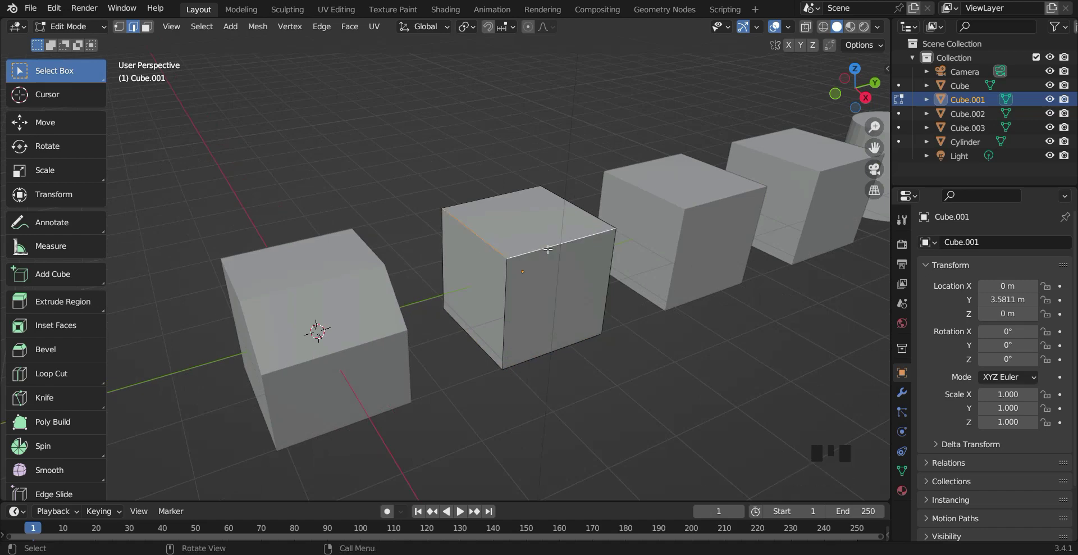
key("ctrl+b")
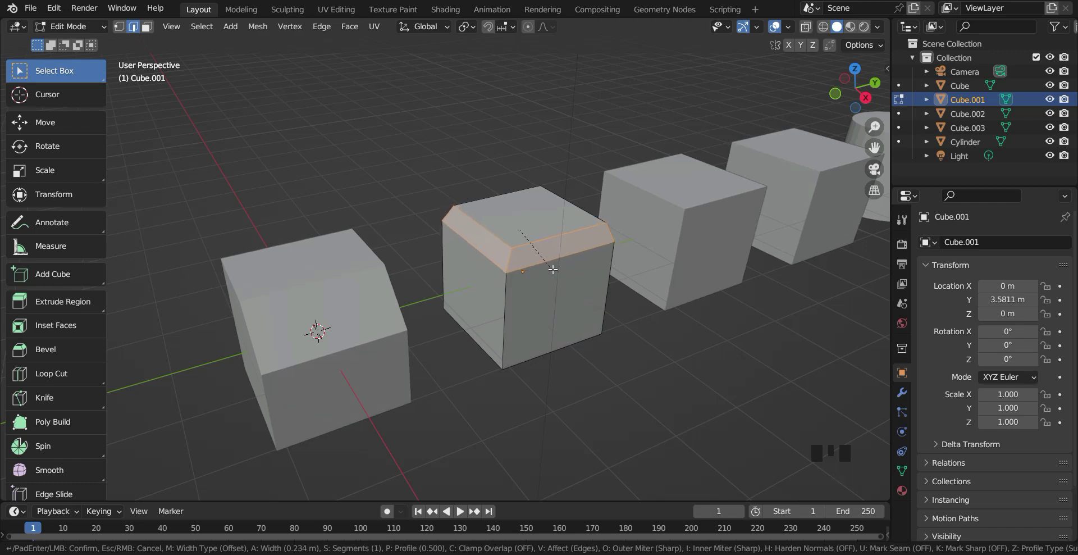
left_click(553, 272)
middle_click_drag(556, 273, 508, 287)
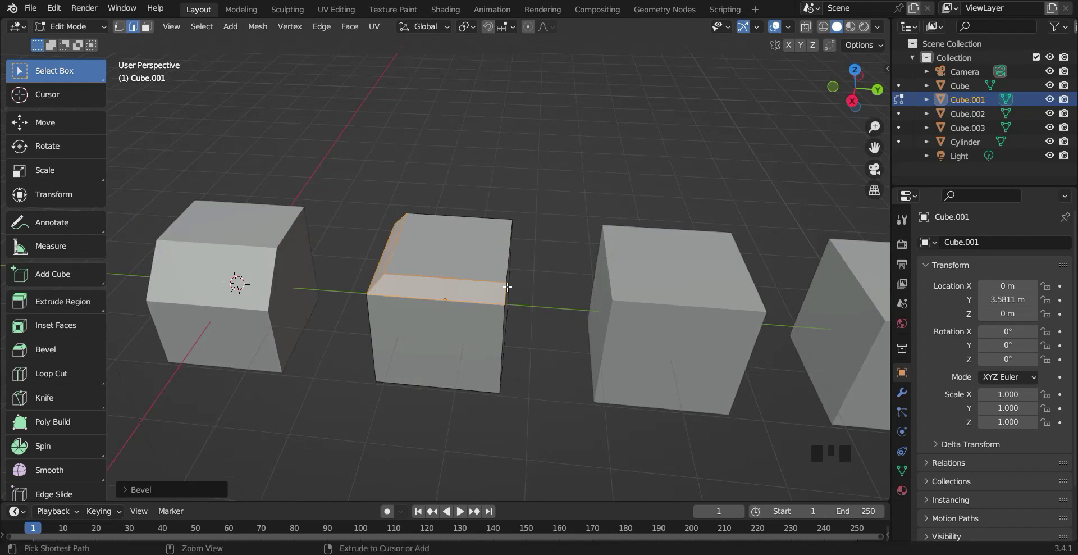
key("ctrl+z")
middle_click_drag(432, 299, 508, 304)
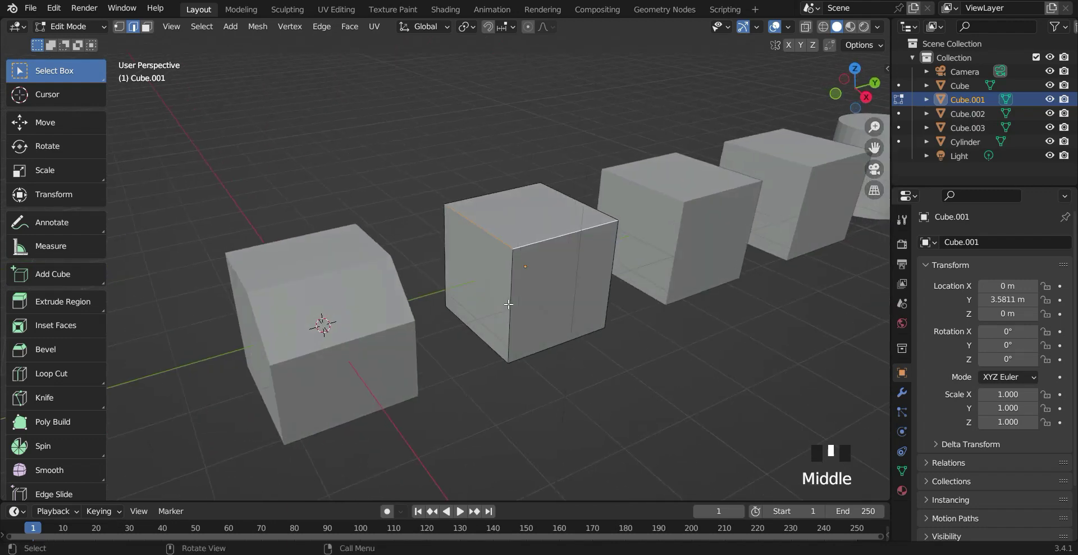
- Try a bevel on the three edges meeting at the second cube's front upper corner, and undo it
left_click(513, 292, "shift")
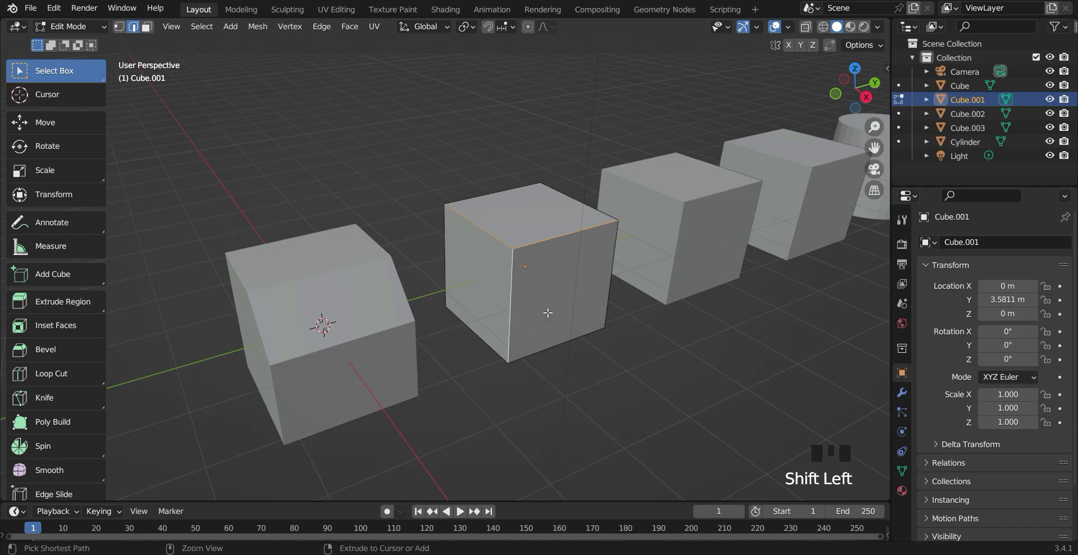
key("ctrl+b")
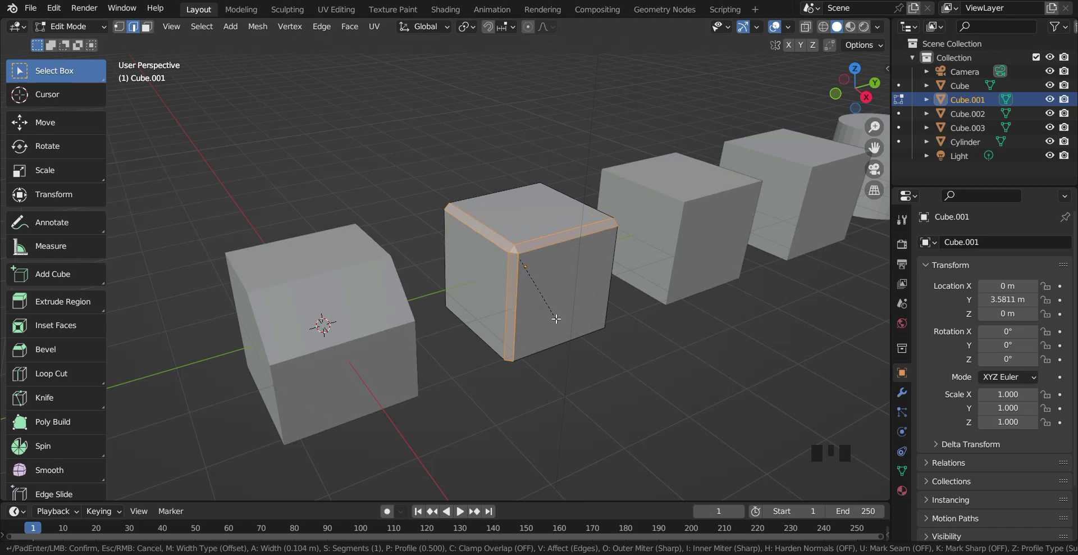
left_click(563, 329)
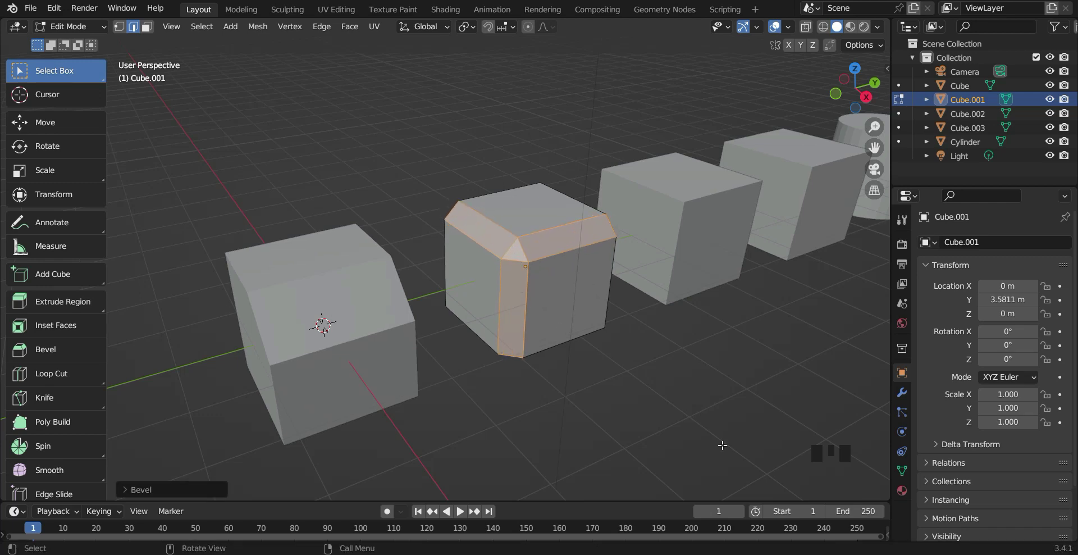
right_click(647, 370)
left_click(767, 335)
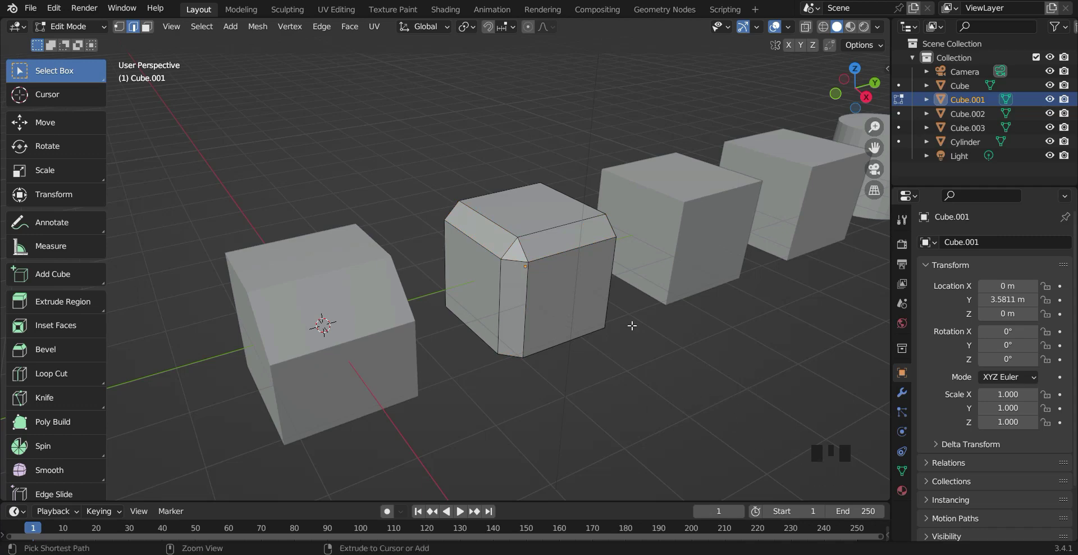
key("ctrl+z")
key("ctrl+z")
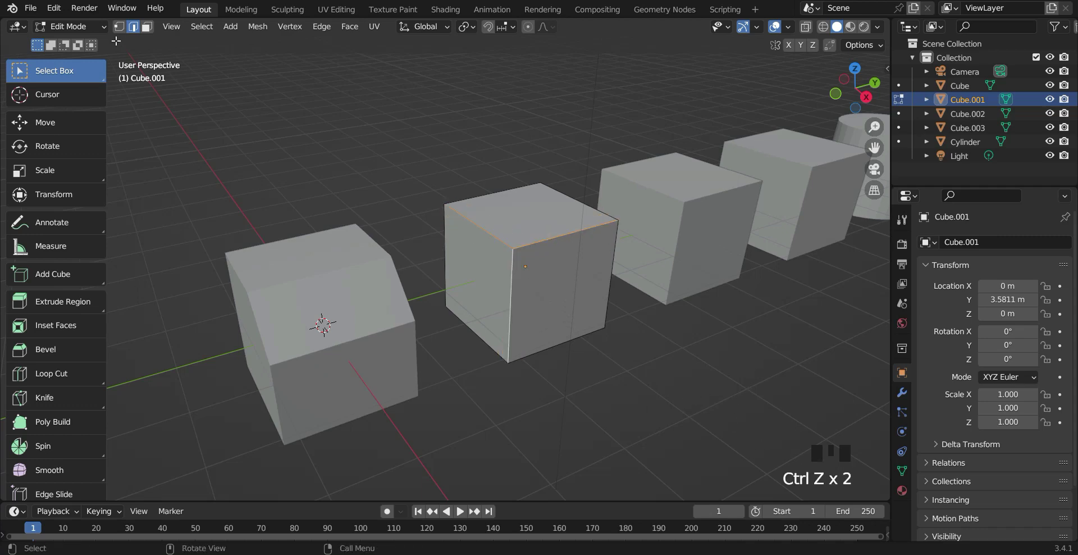
- Switch to face selection and select the second cube's top face
left_click(147, 26)
left_click(539, 215)
middle_click_drag(613, 324, 596, 339)
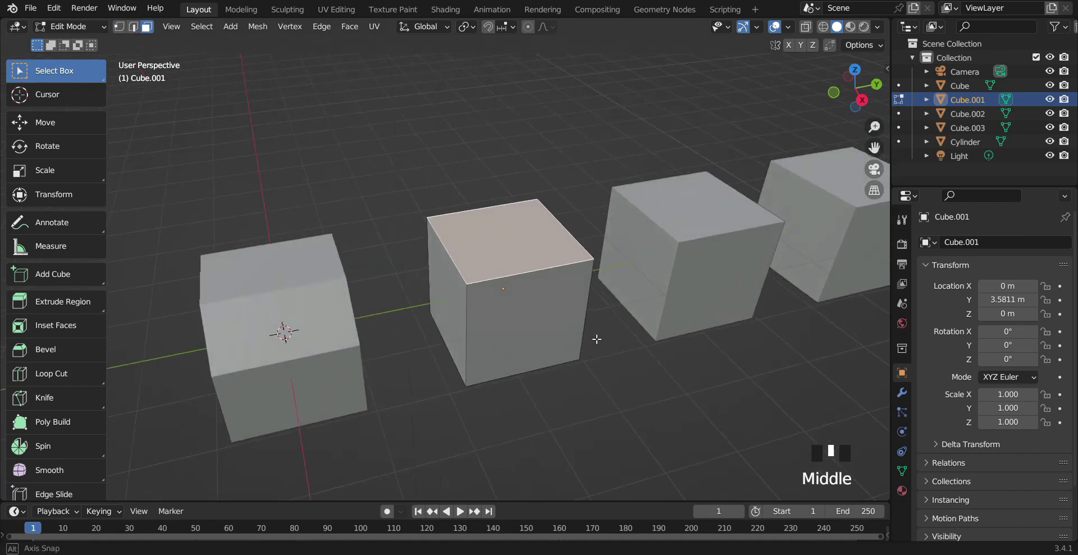
- Try a one-segment bevel around the second cube's top face, and undo it
key("ctrl+b")
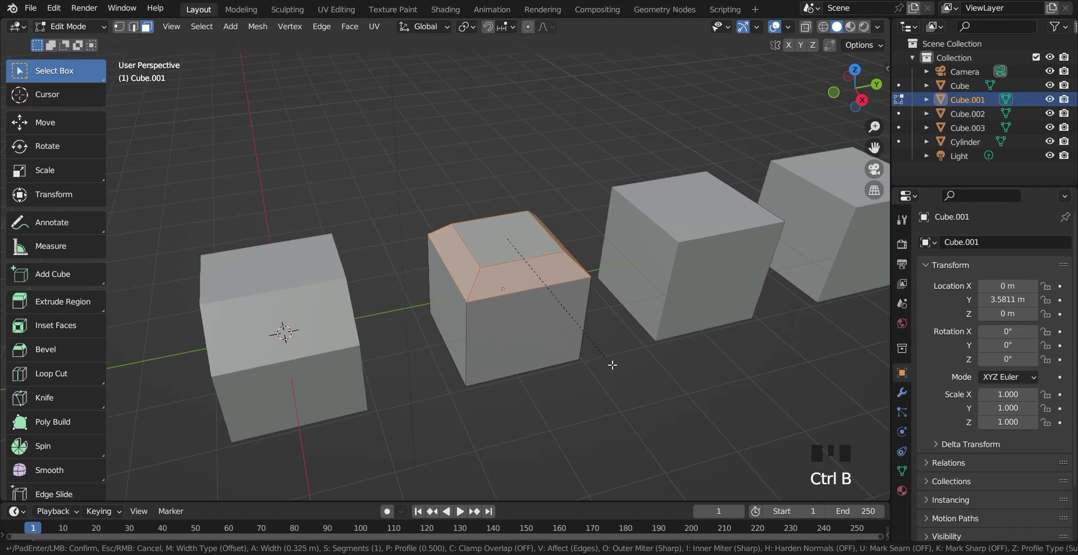
left_click(606, 353)
middle_click_drag(607, 354, 558, 337)
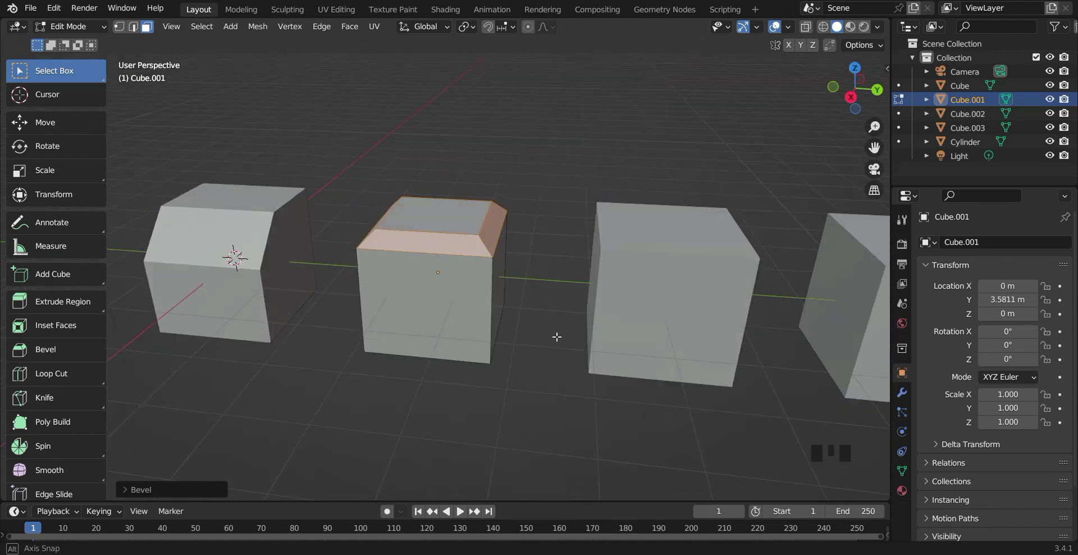
middle_click_drag(387, 363, 426, 352)
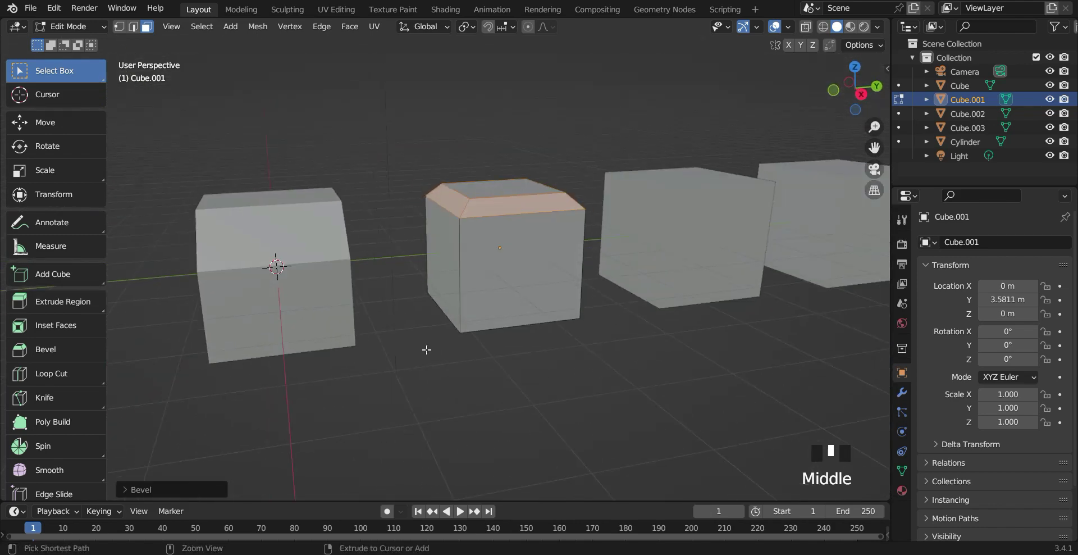
key("ctrl+z")
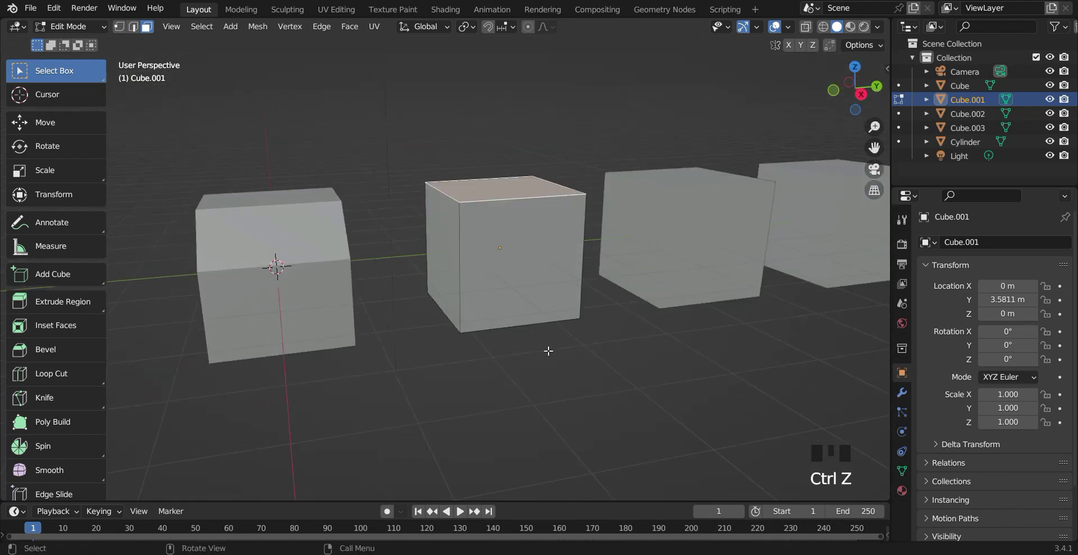
- Try a bevel of about 0.26 m around the second cube's top and bottom faces, and undo it
middle_click_drag(549, 351, 513, 309)
left_click(500, 254, "shift")
key("ctrl+b")
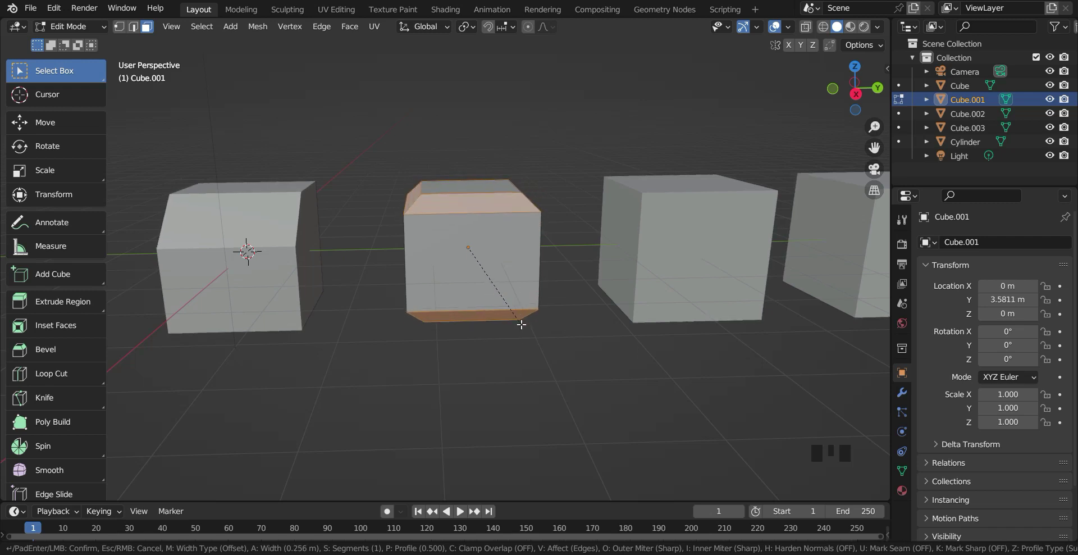
left_click(522, 325)
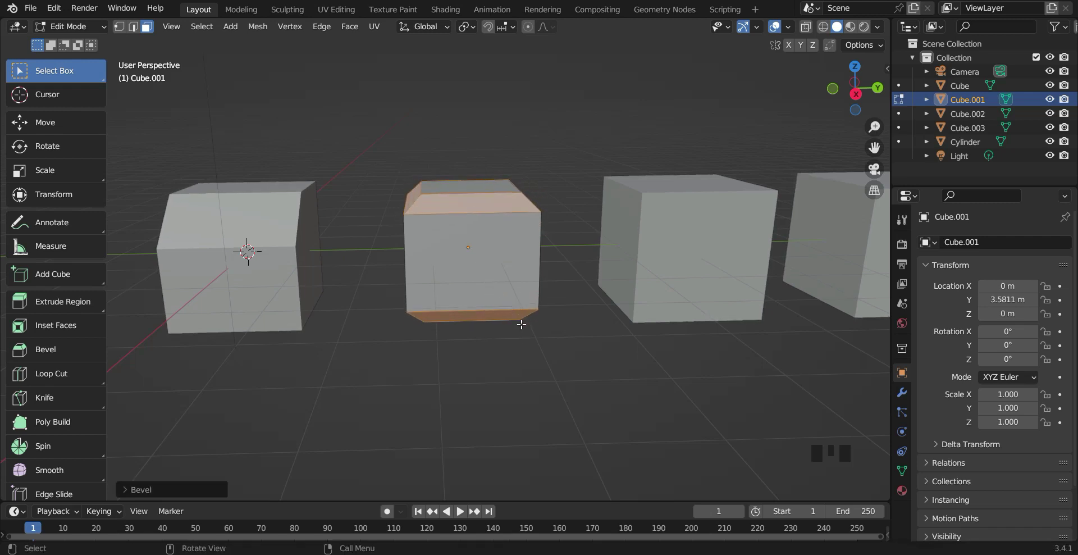
key("ctrl+z")
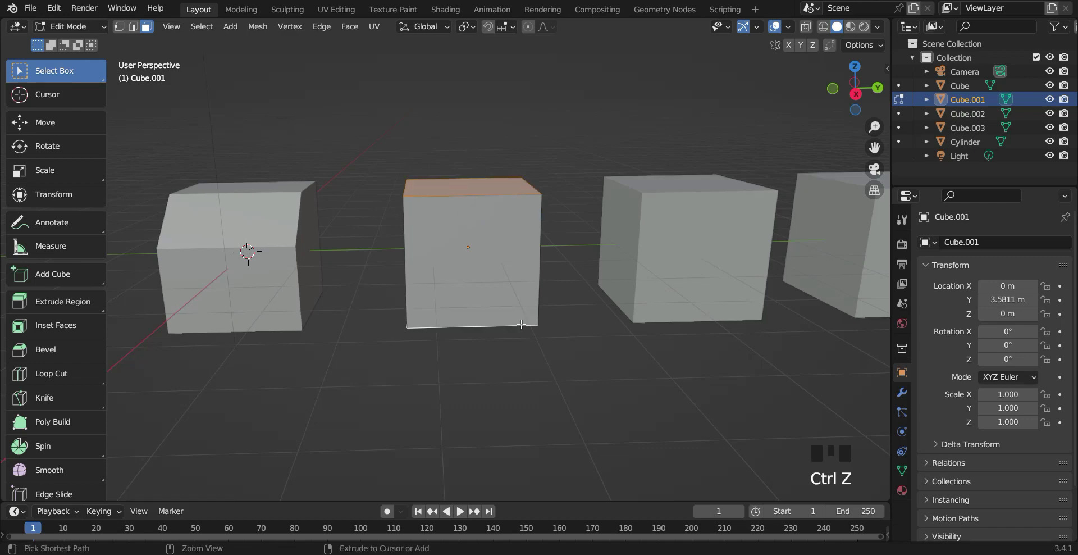
scroll(517, 356, "down", 2)
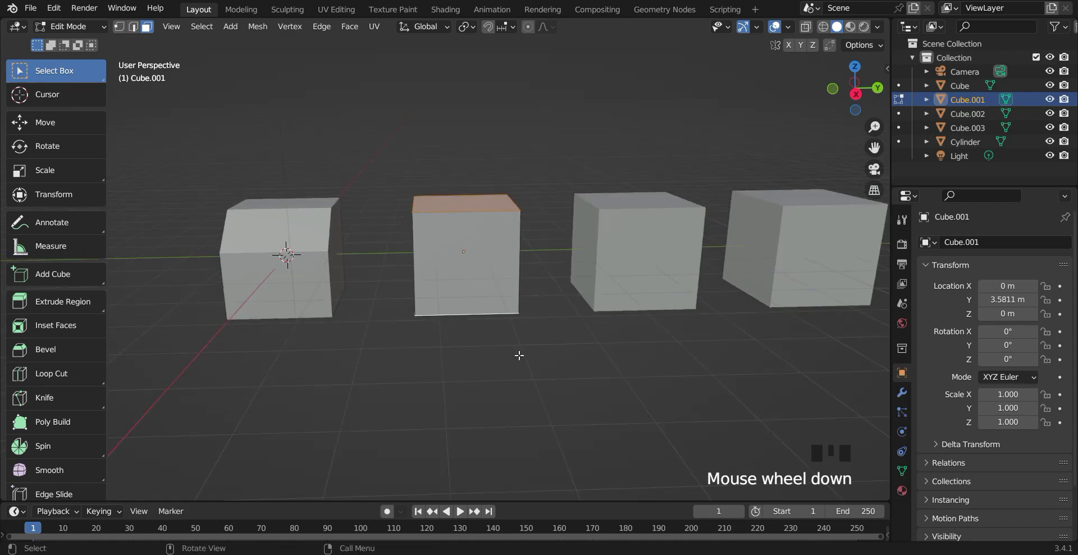
- Select the whole second cube and bevel all of its edges with one segment
scroll(517, 357, "up", 2)
key("a")
middle_click(519, 355)
mouse_move(520, 355)
middle_mouse_down()
mouse_move(427, 276)
mouse_move(337, 339)
mouse_move(438, 371)
mouse_move(503, 330)
mouse_move(519, 362)
middle_mouse_up()
key("ctrl+b")
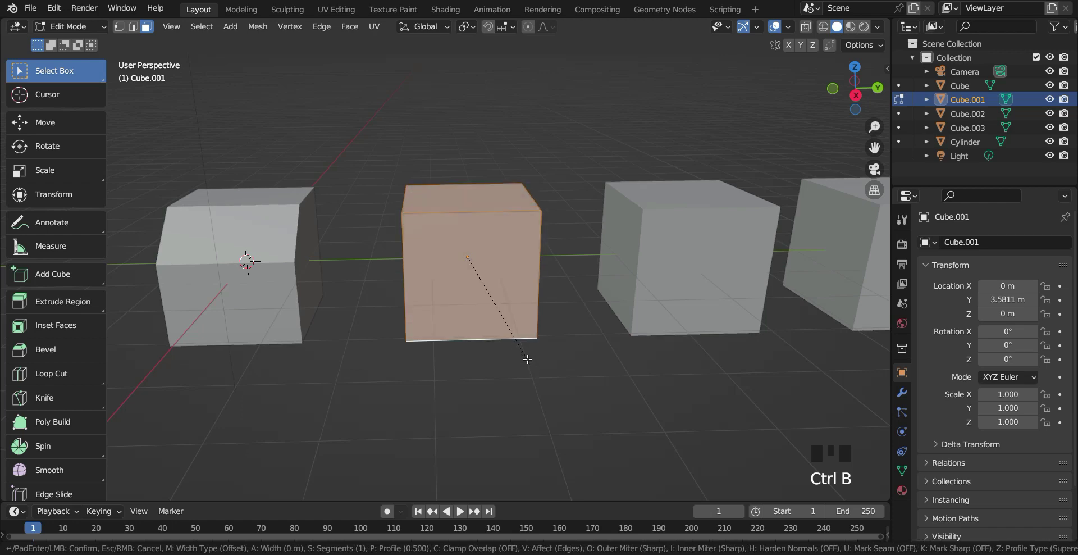
left_click(536, 379)
middle_click_drag(536, 379, 528, 407)
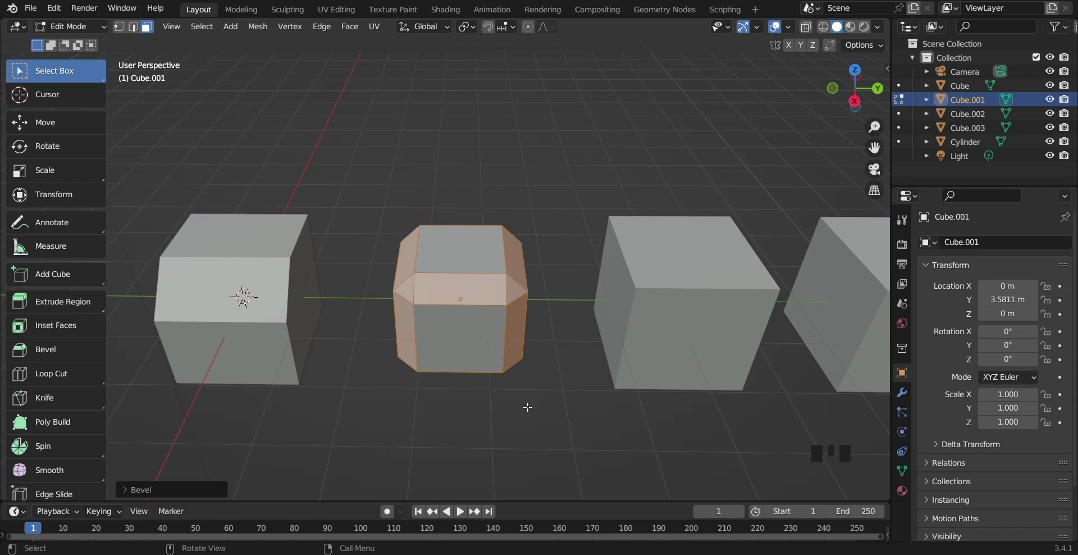
scroll(528, 407, "down", 2)
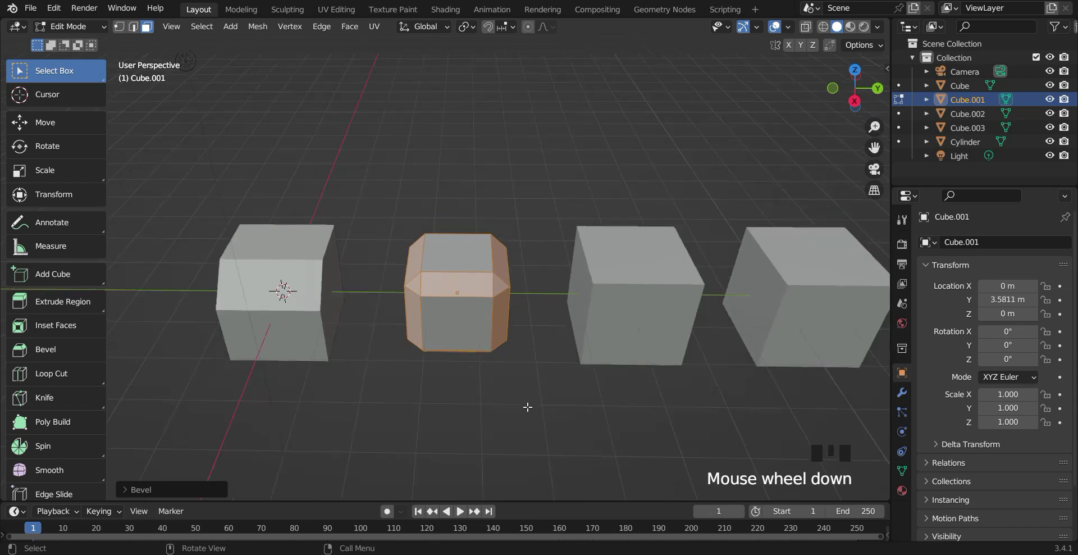
- Enter Edit Mode on the third cube and select its front upper edge in edge selection mode
key("Tab")
left_click(611, 304)
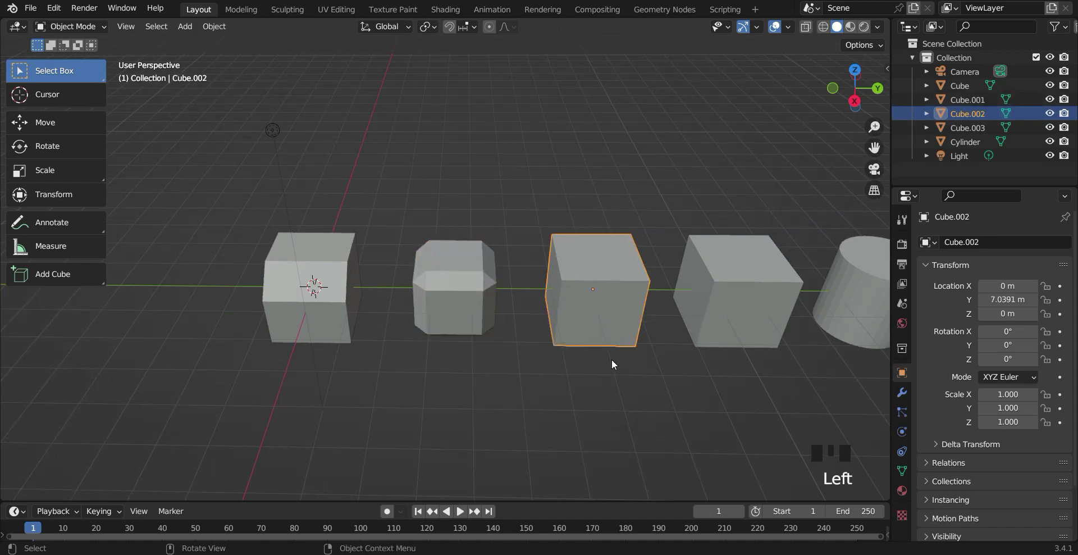
key("Tab")
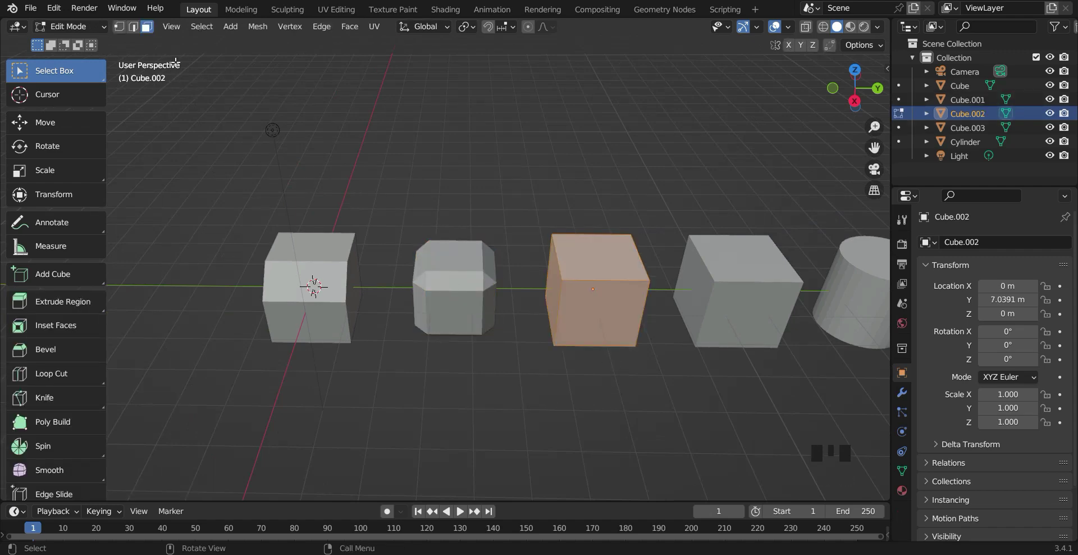
left_click(134, 26)
left_click(586, 275)
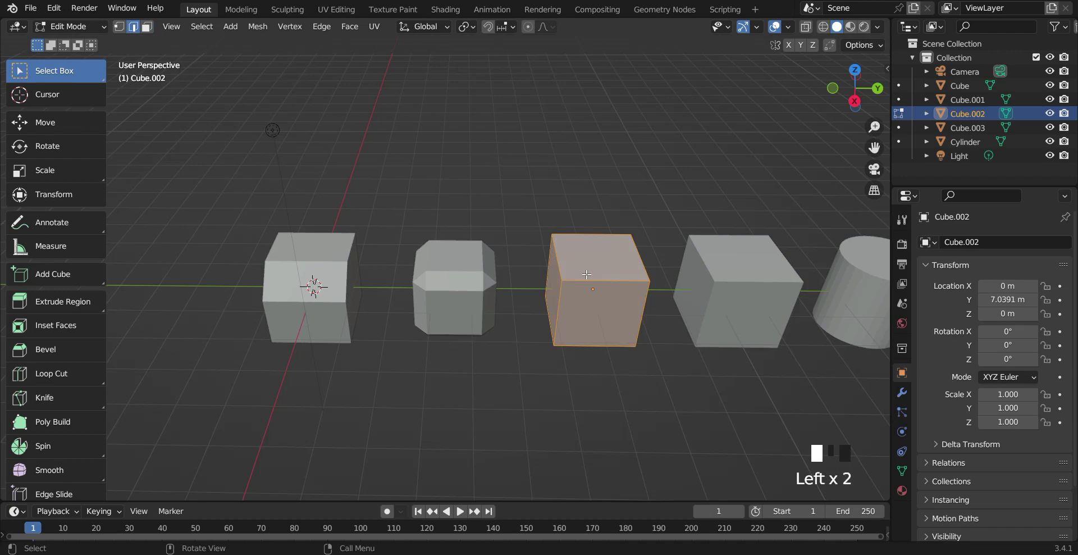
scroll(605, 279, "up", 1)
middle_click_drag(649, 312, 682, 305)
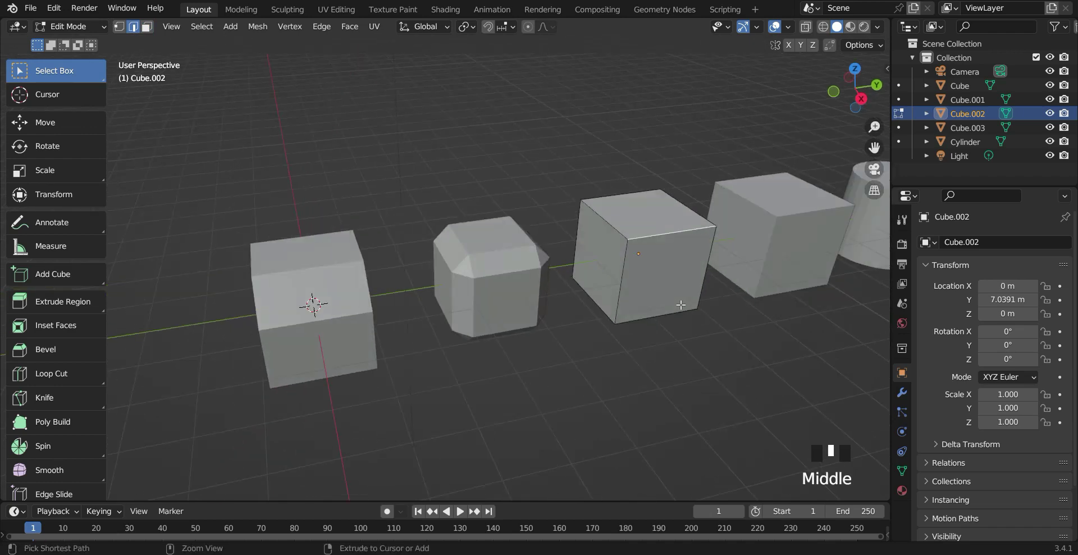
- Bevel the third cube's front upper edge and set the bevel width to 1.4 m
key("ctrl+b")
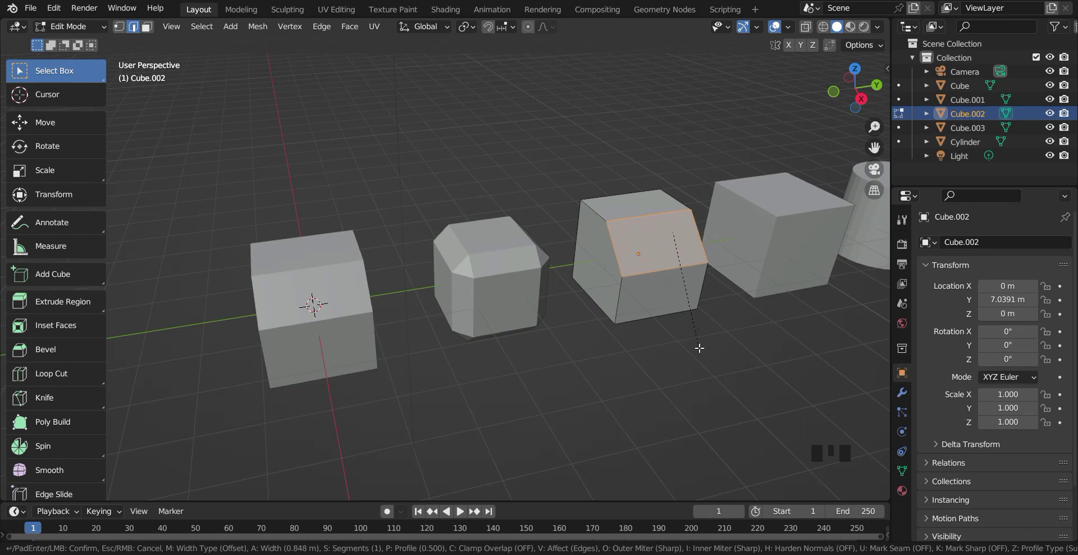
left_click(702, 352)
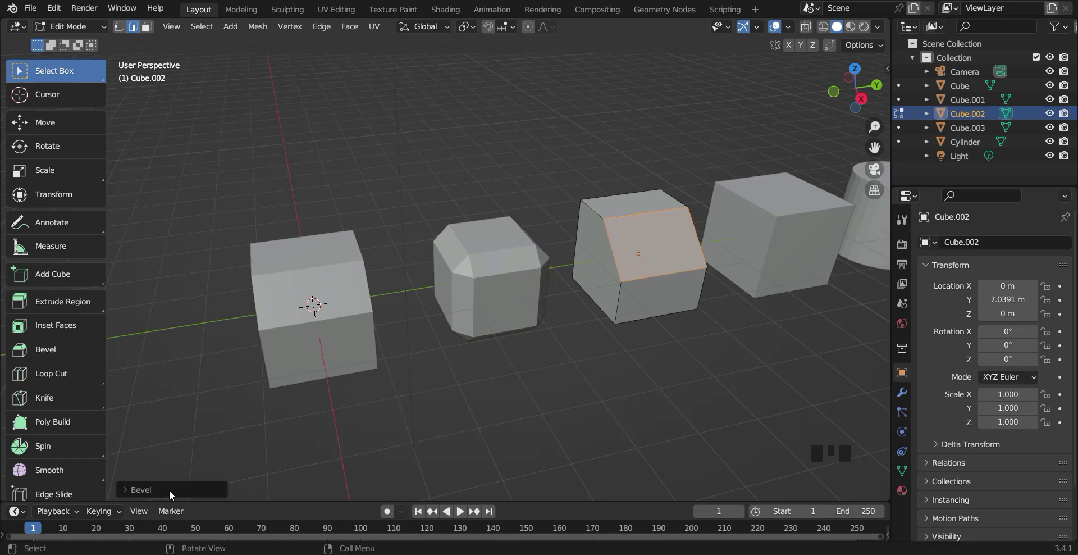
left_click(132, 491)
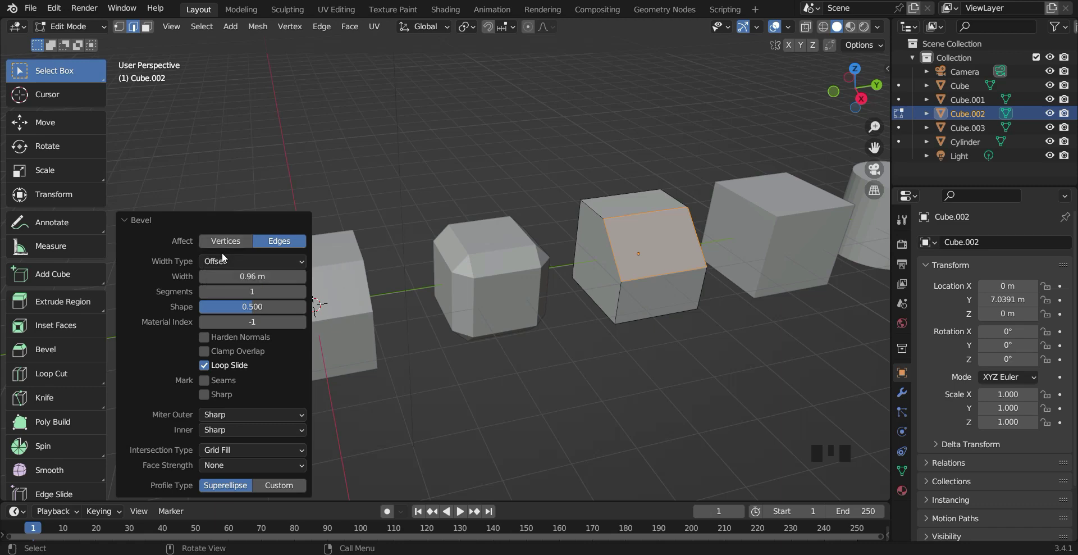
left_click_drag(247, 276, 308, 275)
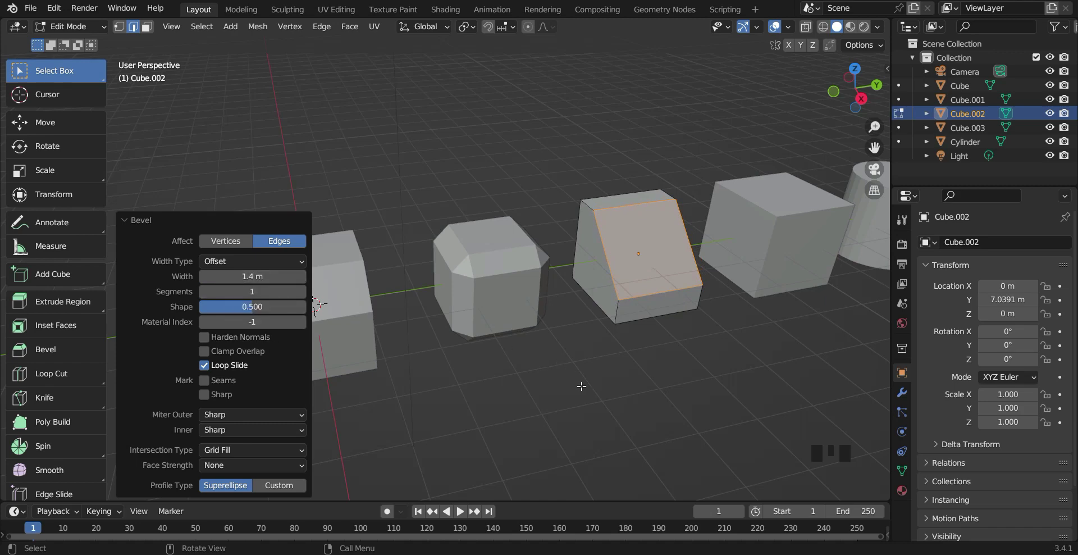
- Increase the third cube's bevel to 5 segments
middle_click_drag(606, 352, 458, 344)
scroll(674, 350, "up", 1, "shift")
scroll(674, 350, "up", 3)
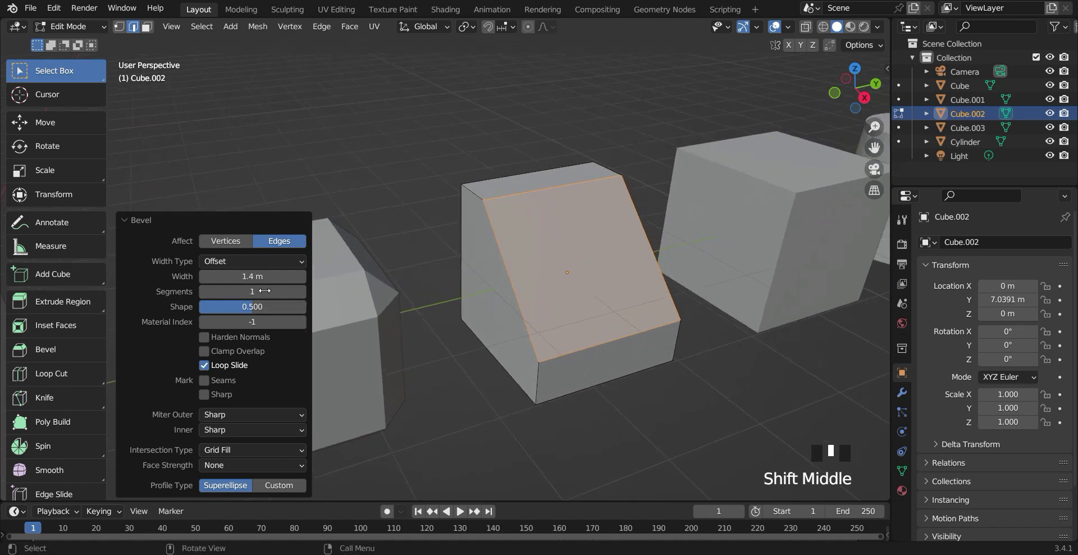
left_click(306, 291)
left_click(306, 291)
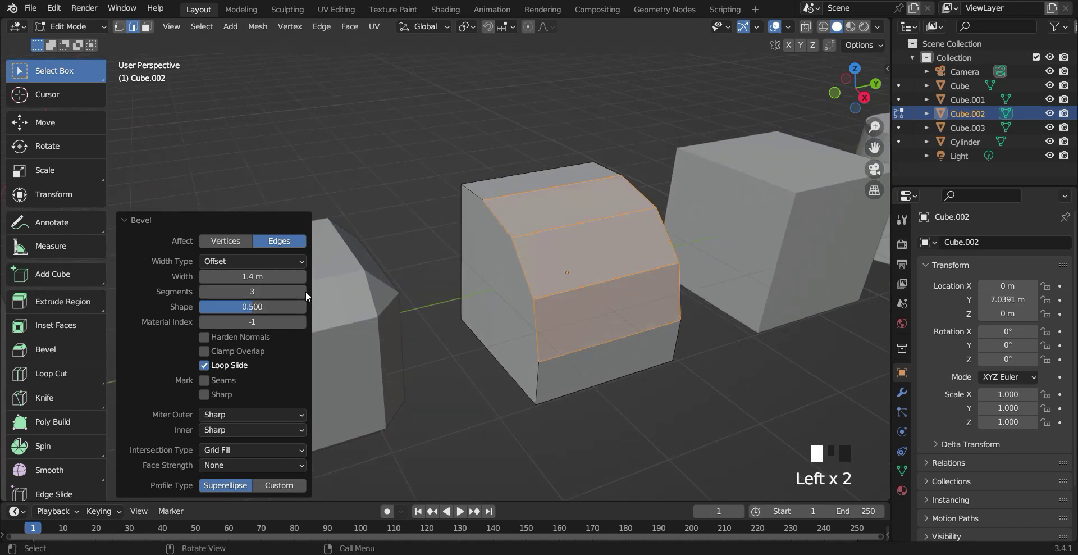
left_click(306, 291)
left_click(303, 291)
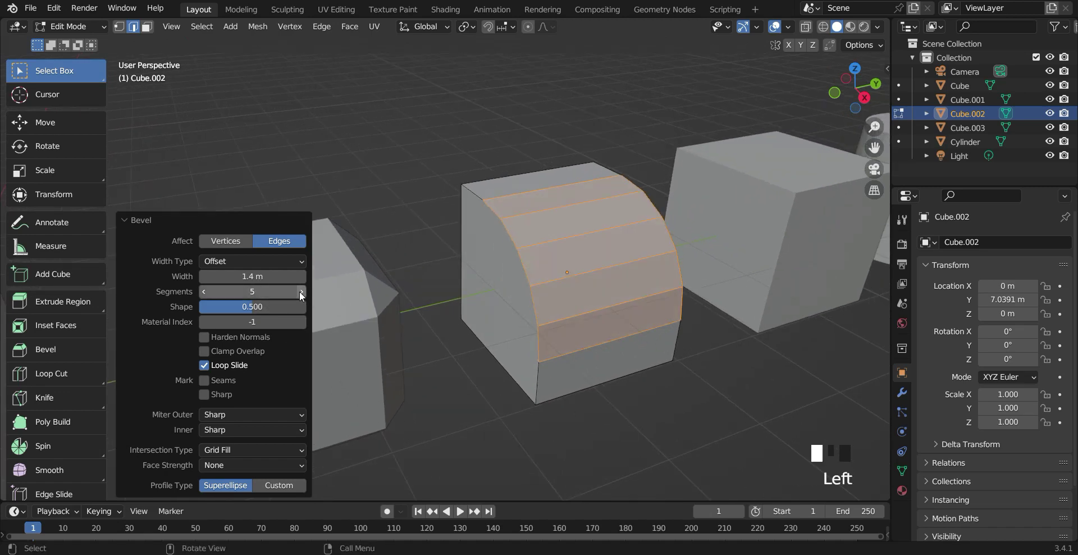
- Set the bevel to 7 segments and give it a concave profile with a shape value of 0.078
scroll(562, 376, "down", 3)
middle_click_drag(577, 381, 618, 364)
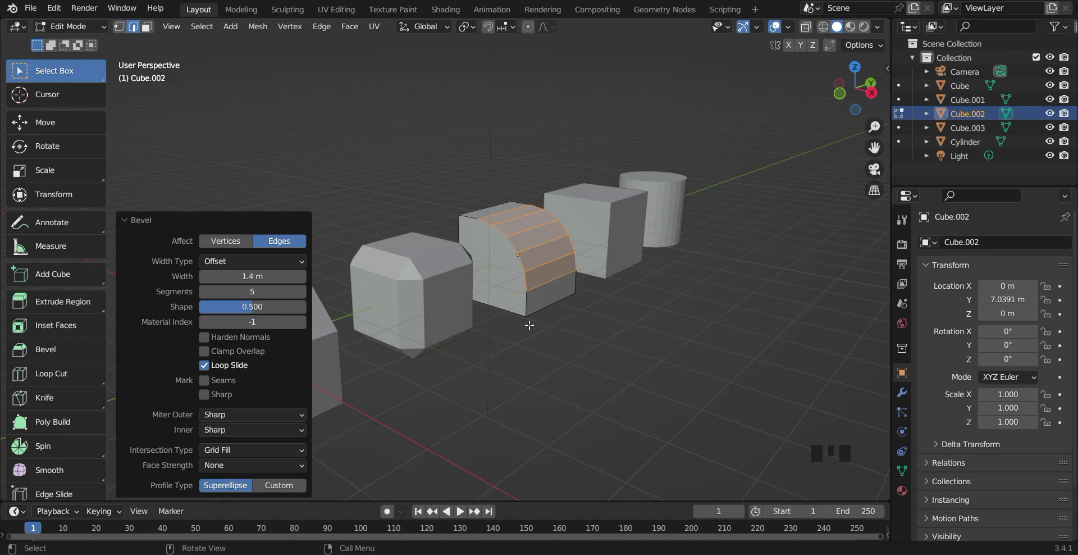
mouse_move(241, 291)
left_mouse_down()
mouse_move(314, 291)
mouse_move(253, 291)
mouse_move(262, 291)
left_mouse_up()
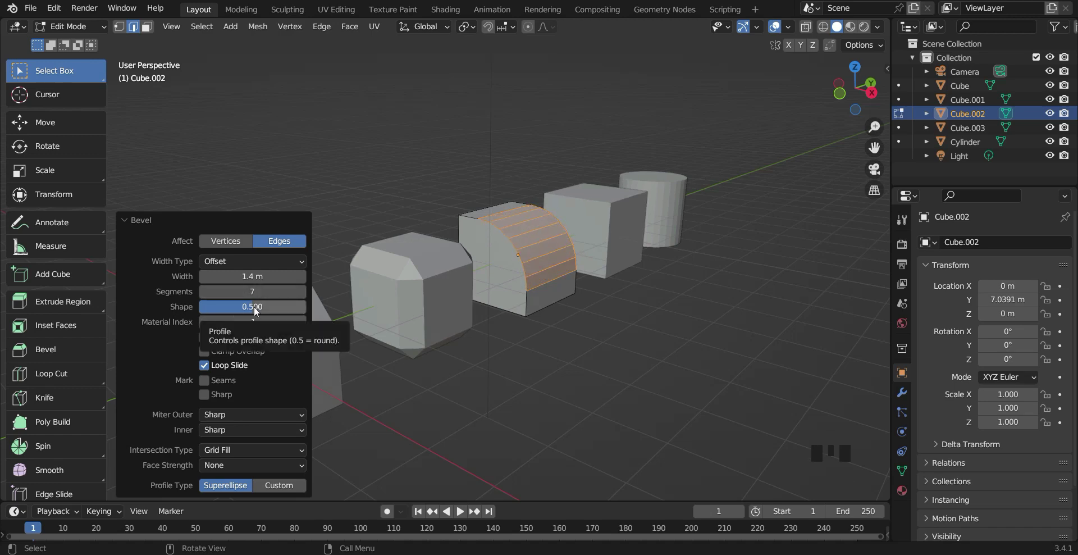
left_click_drag(253, 309, 208, 309)
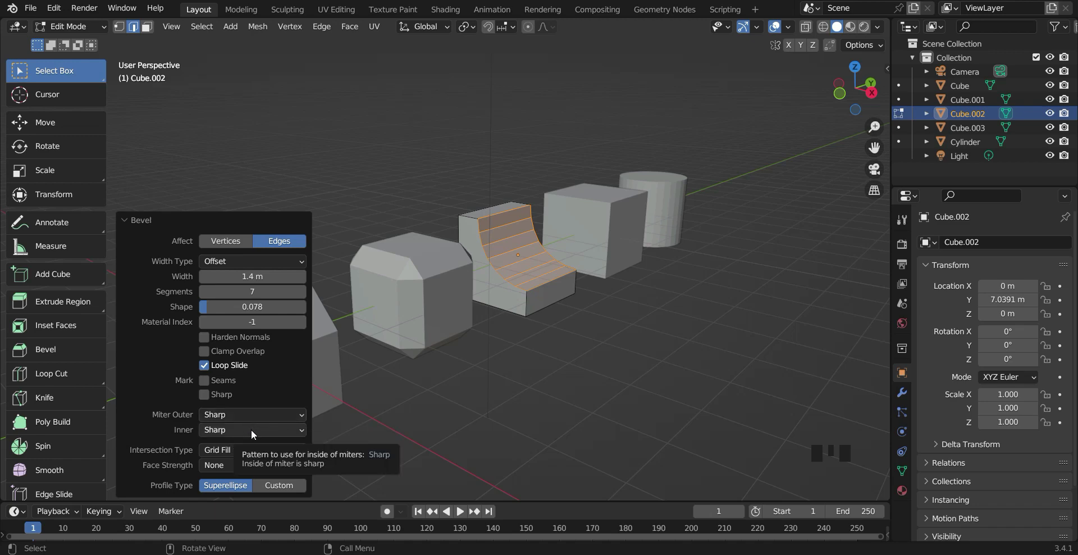
- Try a custom bevel profile with a wavy curve of several points, and reset the curve
left_click(273, 485)
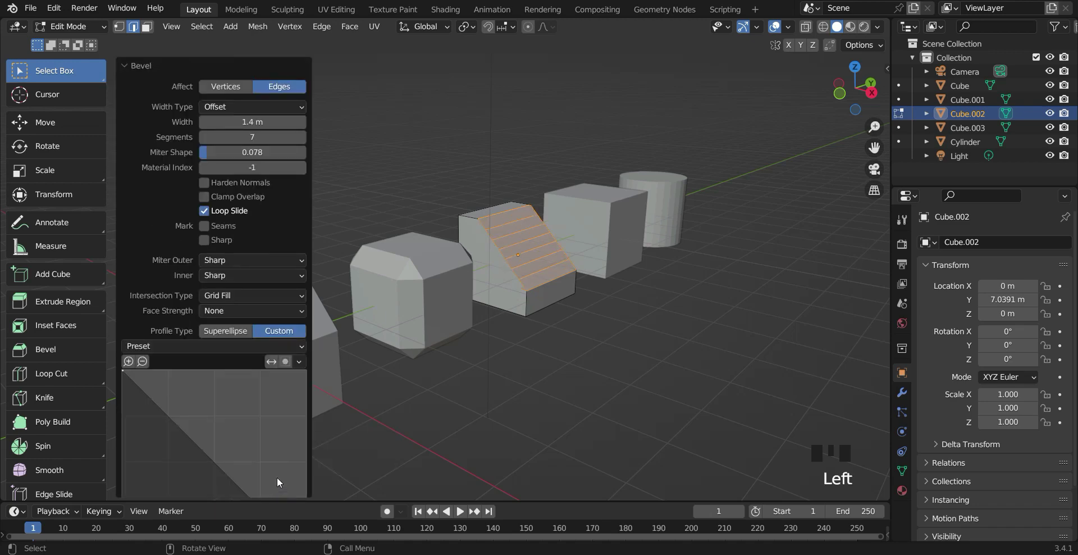
left_click_drag(150, 397, 263, 473)
scroll(241, 439, "down", 2)
left_click(274, 454)
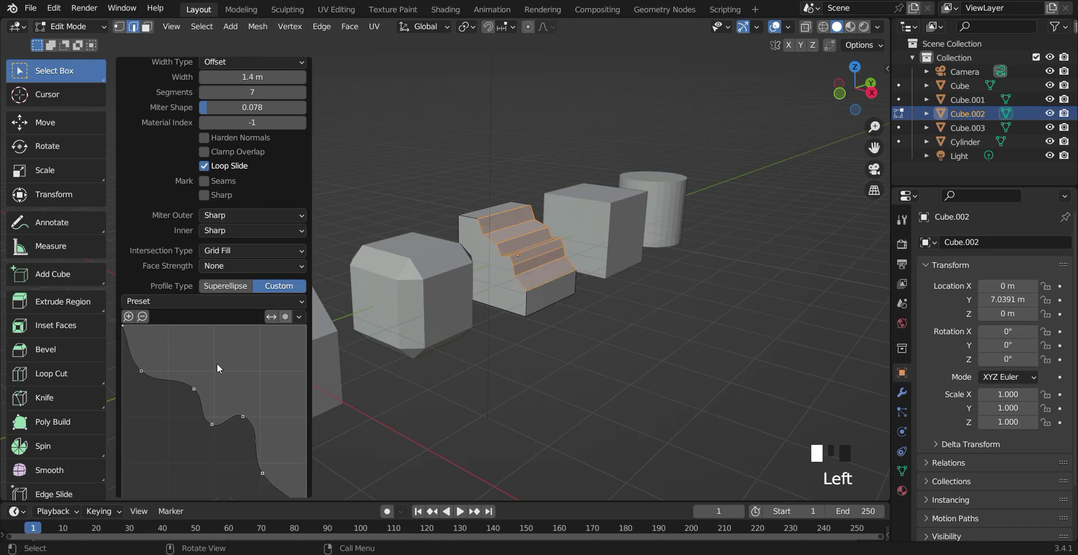
left_click_drag(194, 387, 142, 352)
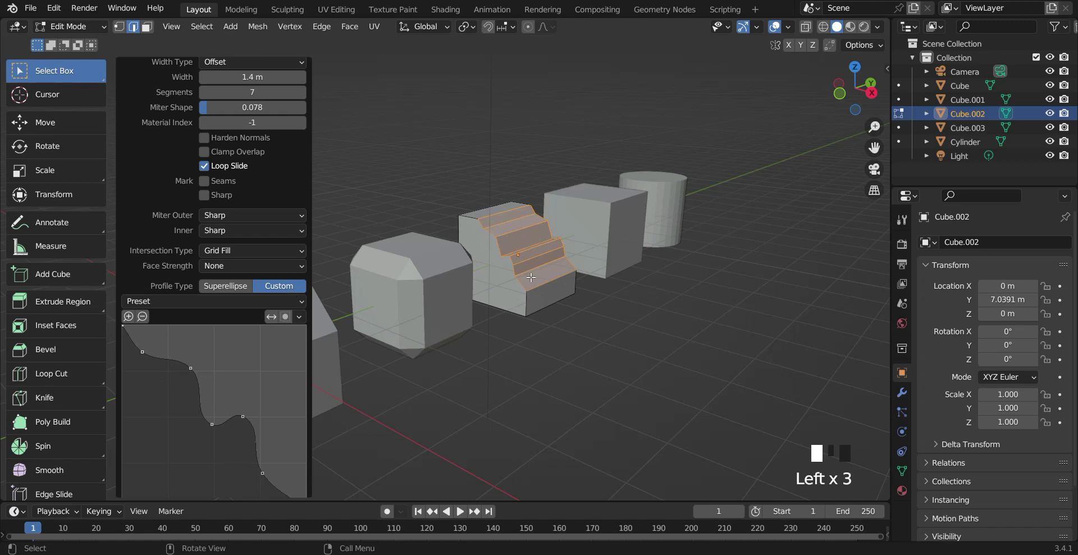
left_click(299, 317)
left_click(331, 344)
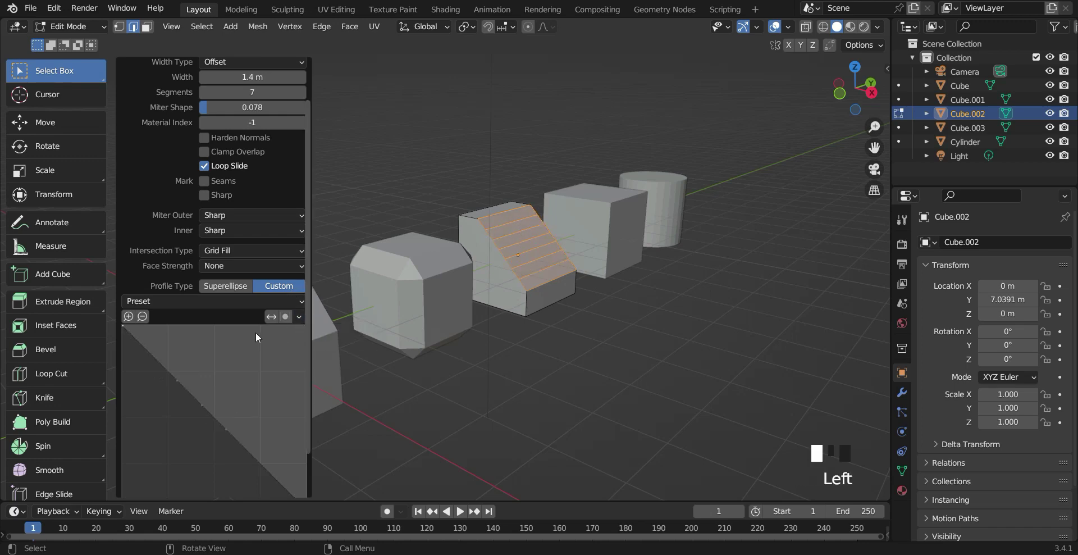
- Apply the Steps preset to the custom bevel profile to form a staircase on the third cube
left_click(198, 301)
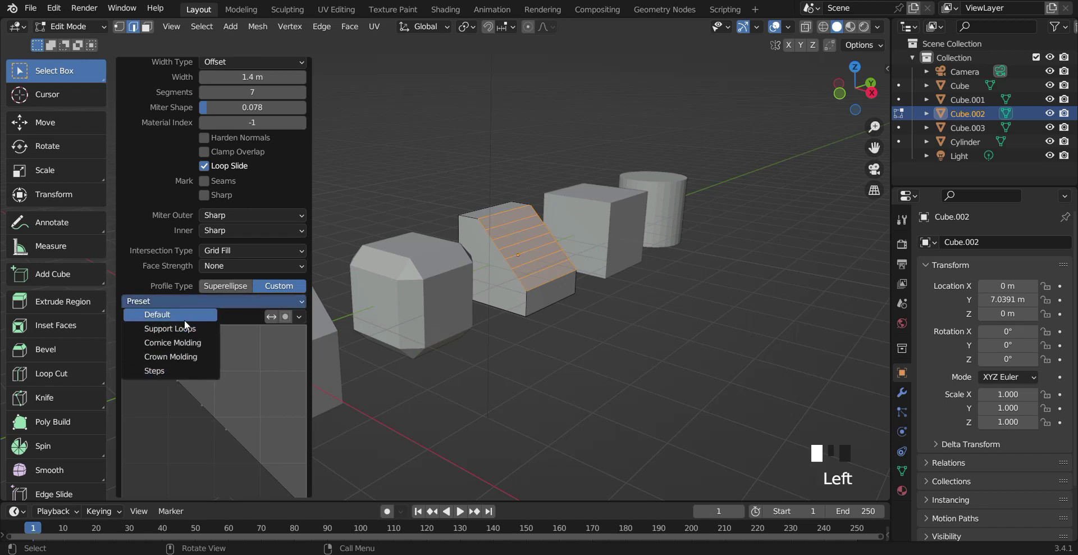
left_click(155, 371)
scroll(625, 318, "up", 3)
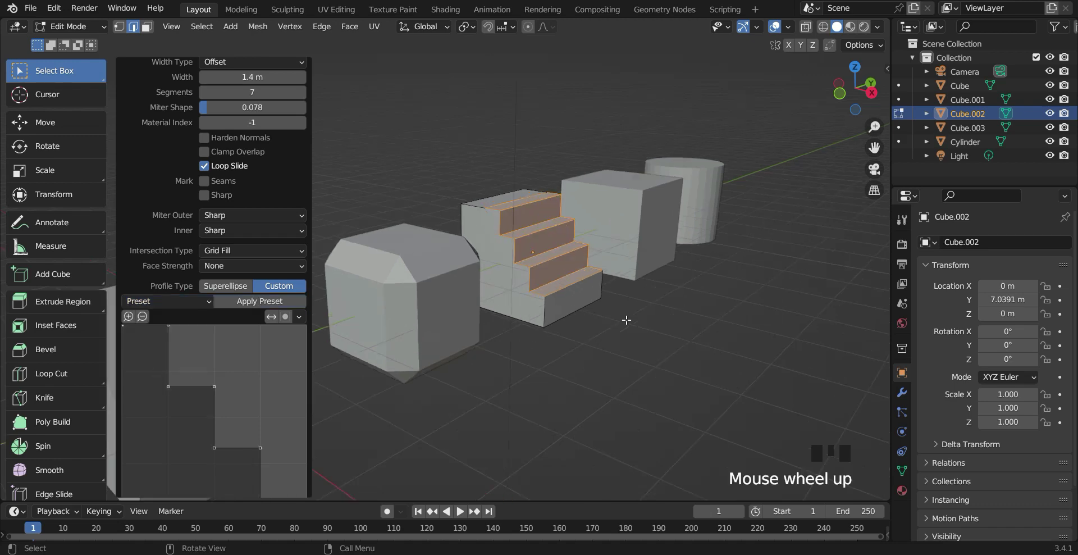
middle_click_drag(626, 318, 678, 306)
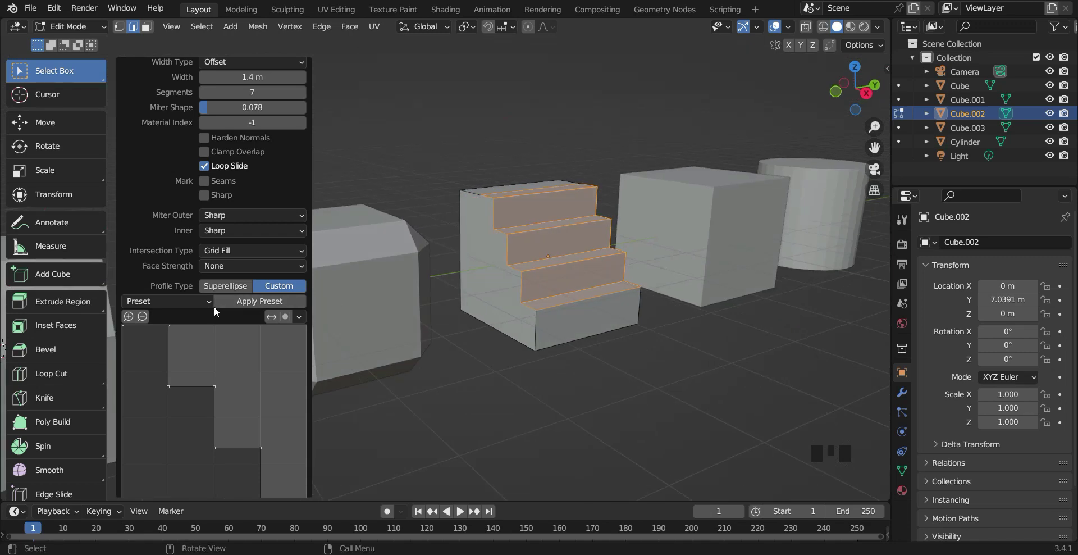
- Apply the Crown Molding preset to the bevel profile and reshape it by moving its upper curve points inward
left_click(185, 303)
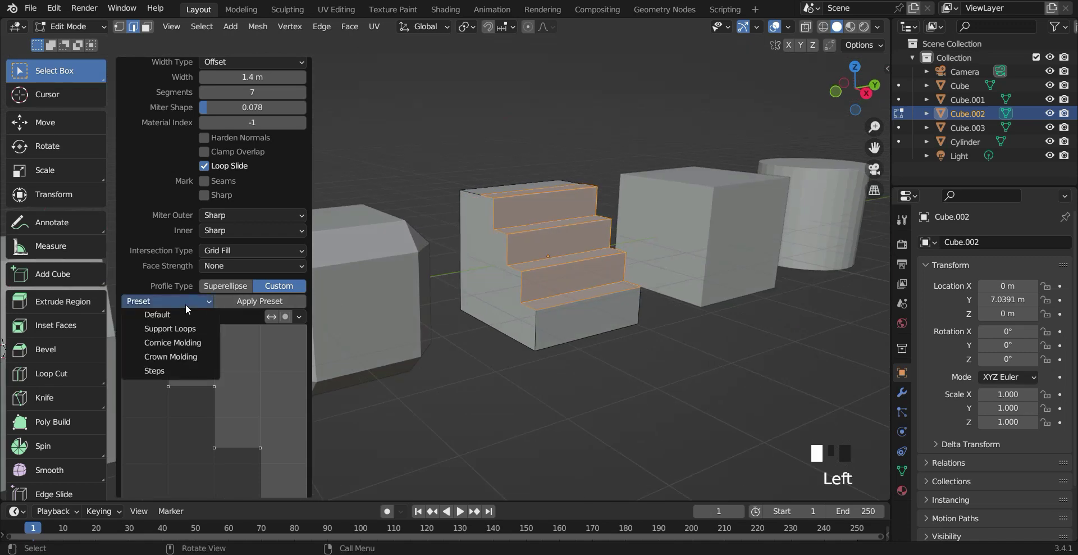
left_click(182, 358)
middle_click_drag(596, 247, 590, 280)
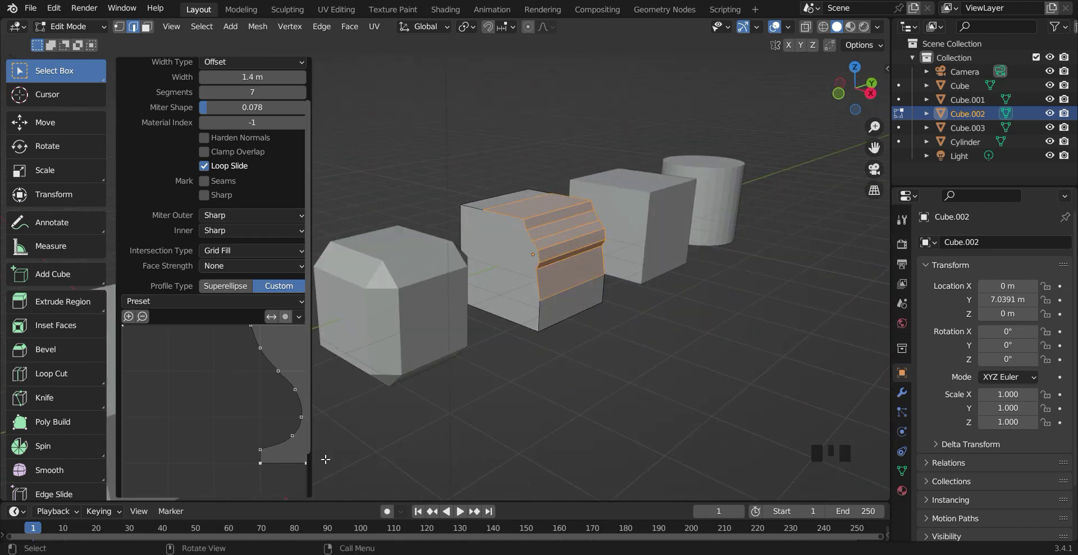
left_click_drag(278, 371, 240, 386)
left_click_drag(260, 348, 221, 348)
left_click_drag(295, 389, 241, 423)
left_click_drag(222, 348, 215, 348)
- Return the bevel profile type to Superellipse and undo the third cube's bevel
scroll(239, 430, "up", 2)
left_click(225, 330)
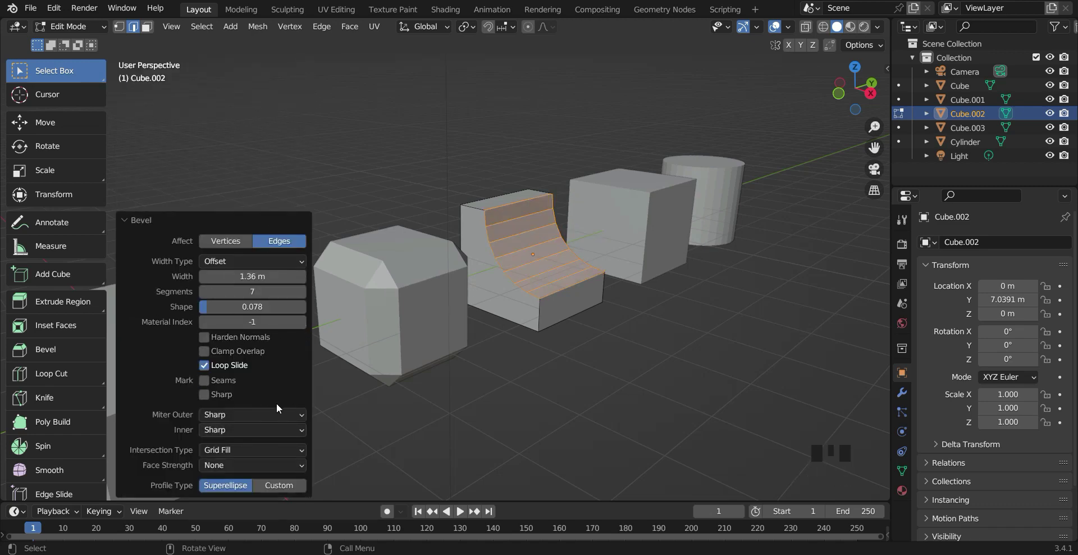
left_click_drag(242, 294, 243, 296)
key("ctrl+z")
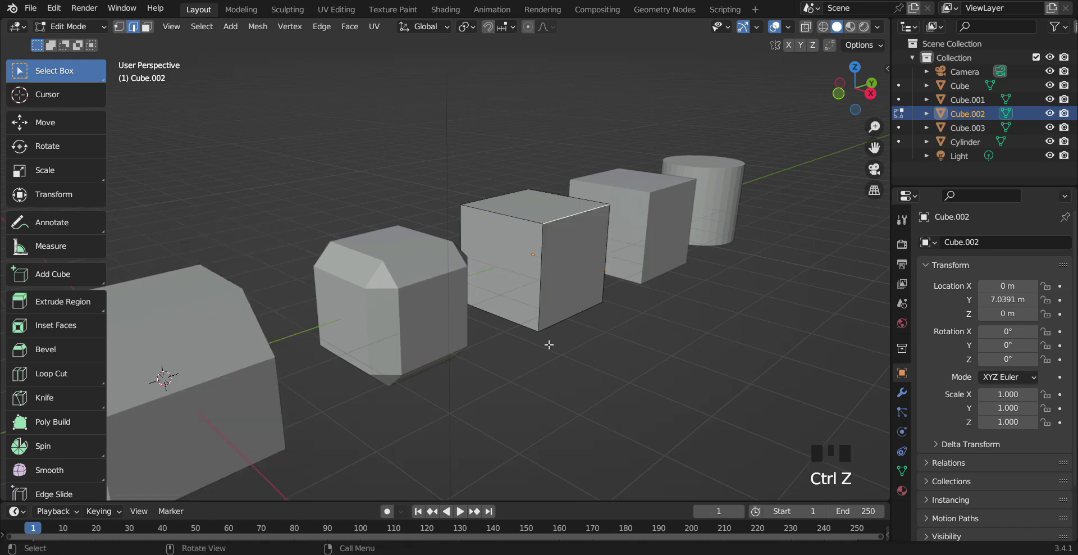
- Bevel the third cube's selected top edge about 1.23 m wide with 10 segments, and clear the selection
key("ctrl+b")
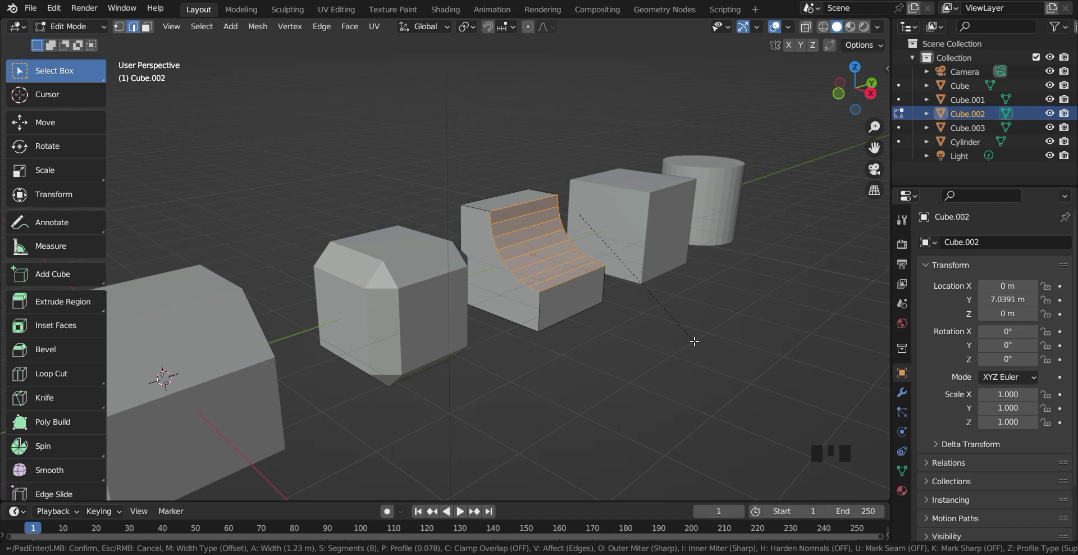
scroll(694, 340, "up", 2)
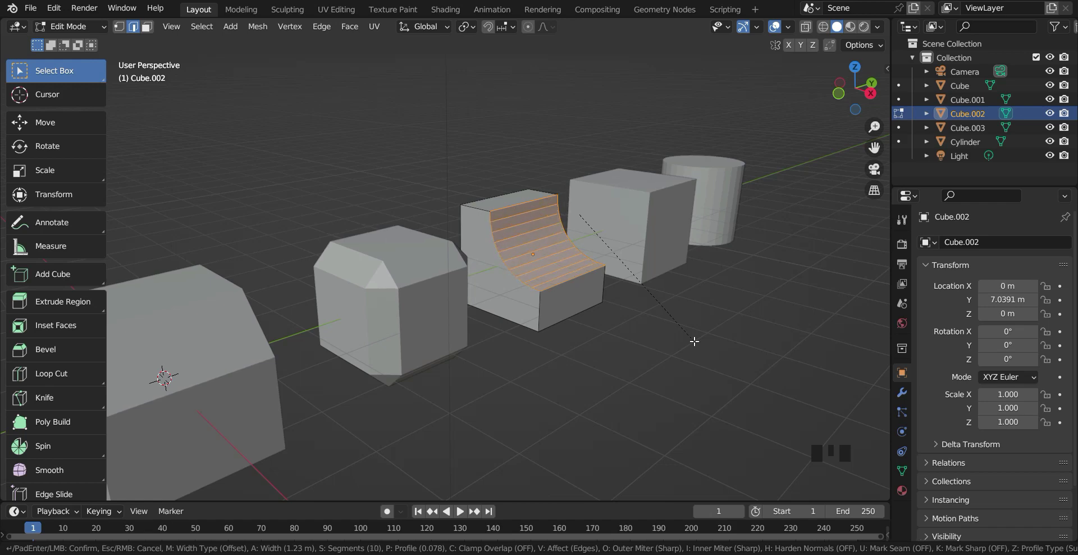
scroll(695, 341, "down", 1)
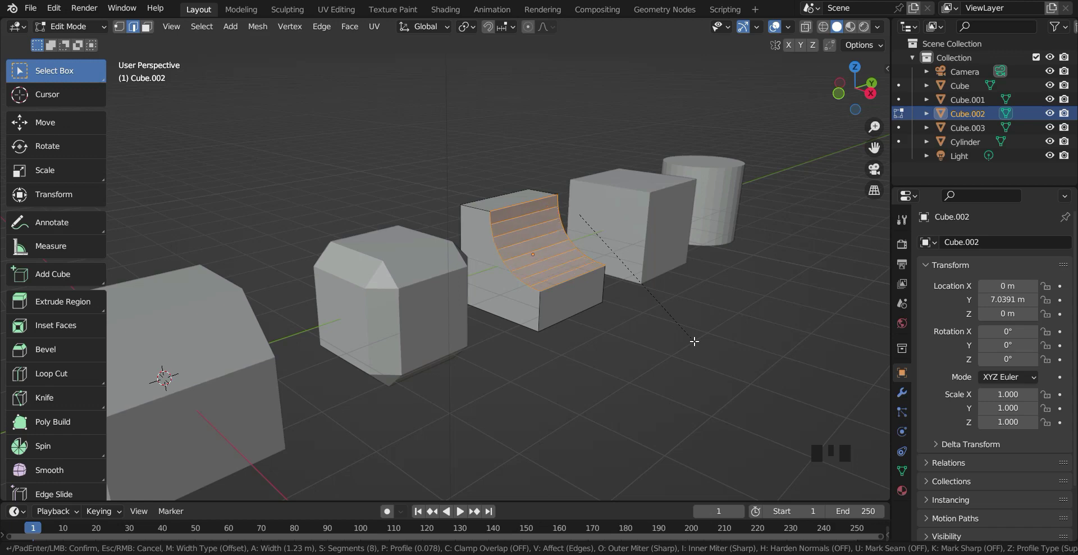
scroll(695, 340, "up", 1)
left_click(694, 341)
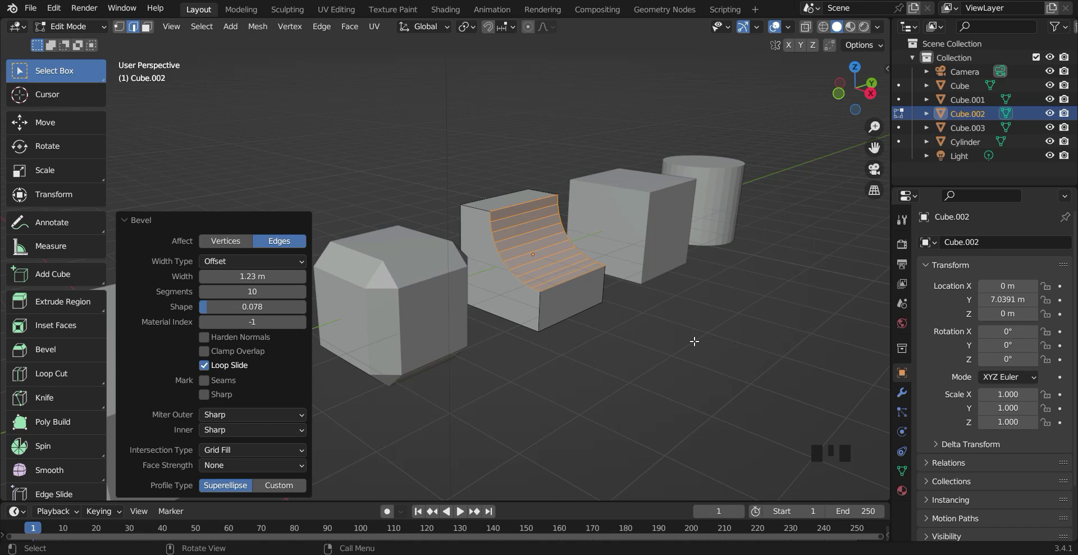
left_click(760, 333)
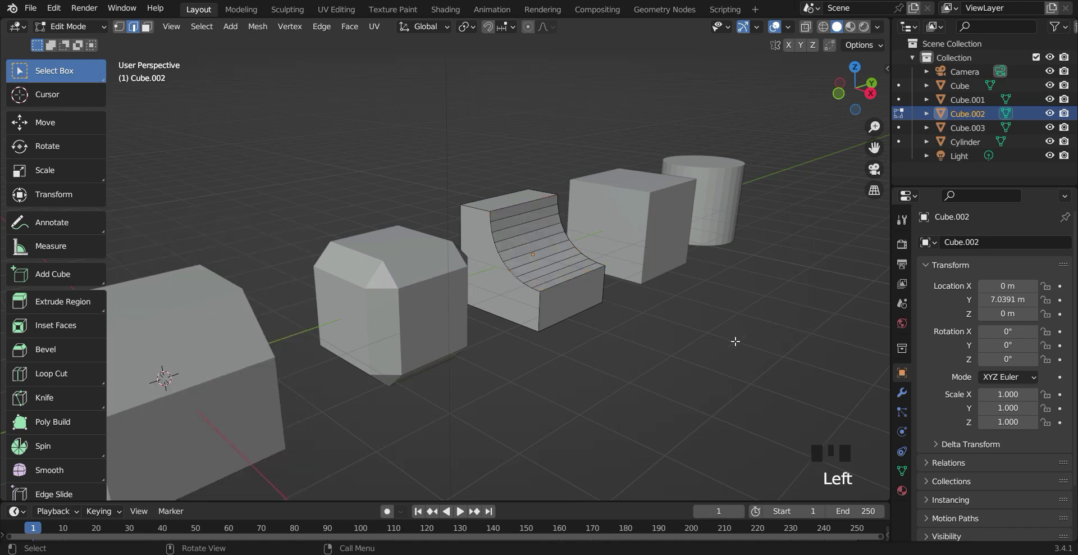
- Enter Edit Mode on the fourth cube and select its near upper corner in vertex selection mode
key("Tab")
left_click(668, 250)
key("Tab")
middle_click_drag(688, 307, 645, 323)
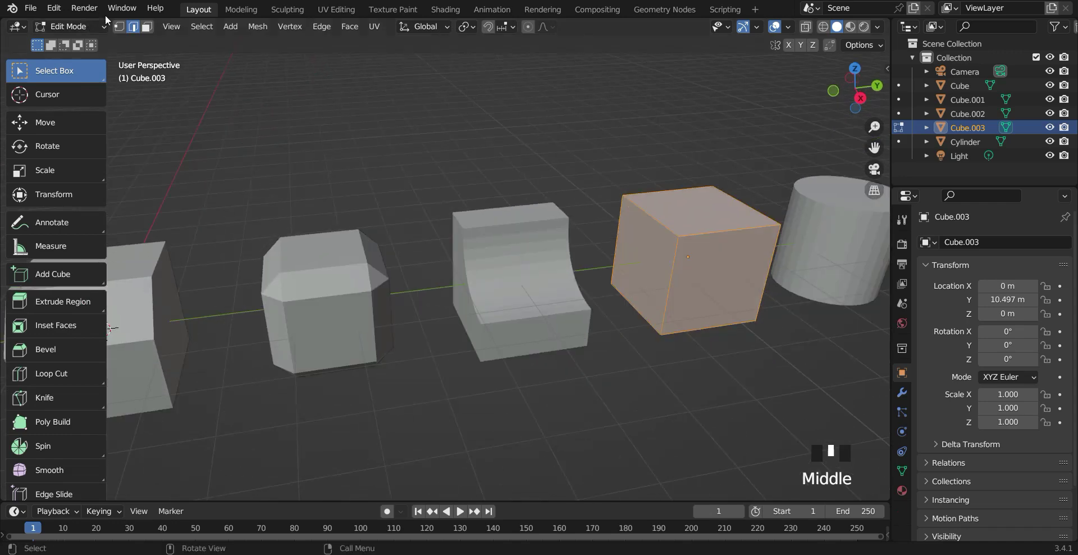
left_click(119, 26)
left_click(693, 348)
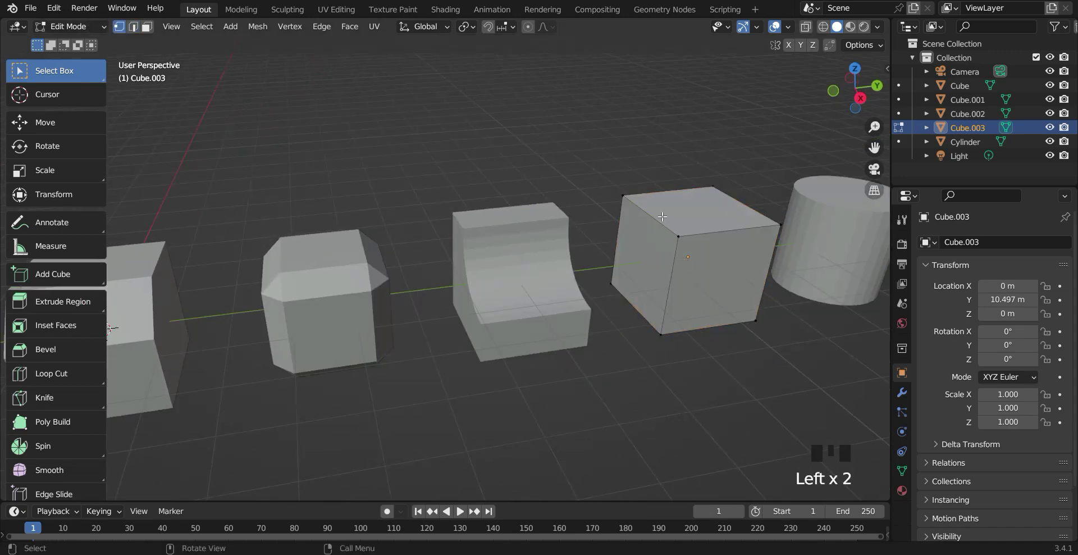
left_click(680, 237)
- Bevel the fourth cube's selected corner about 0.779 m wide and set the bevel to affect vertices
key("ctrl+b")
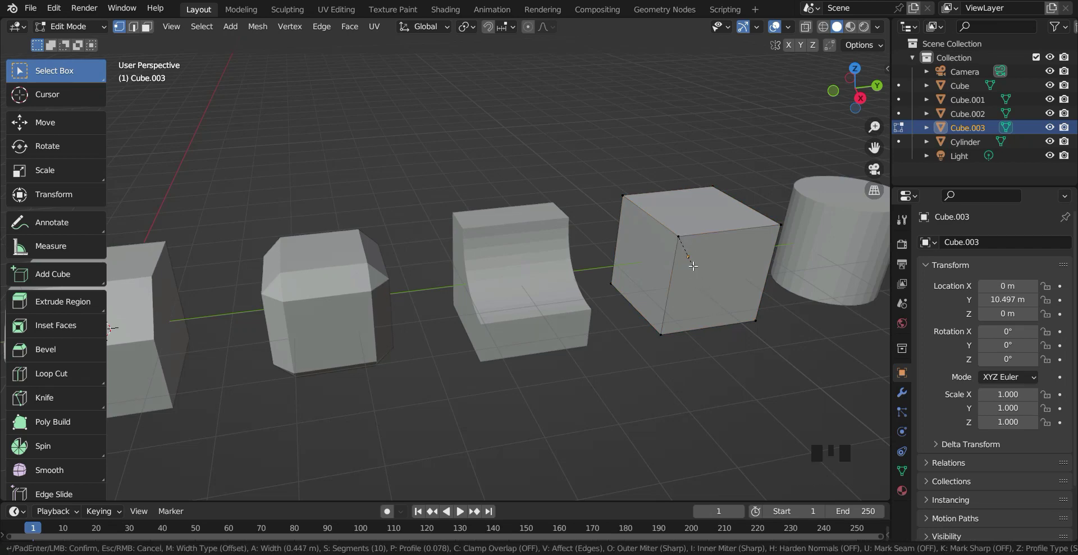
left_click(721, 310)
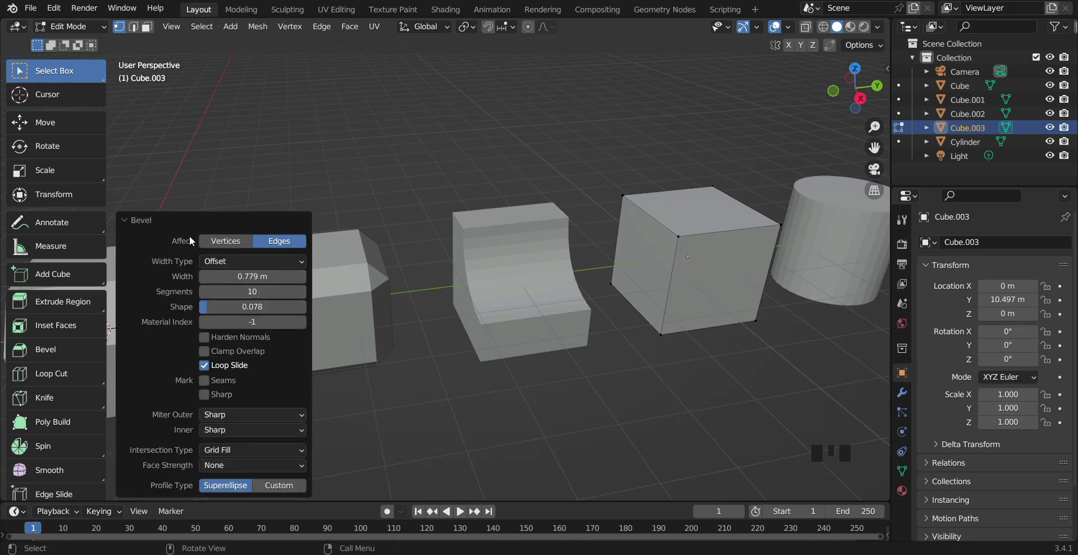
left_click(225, 238)
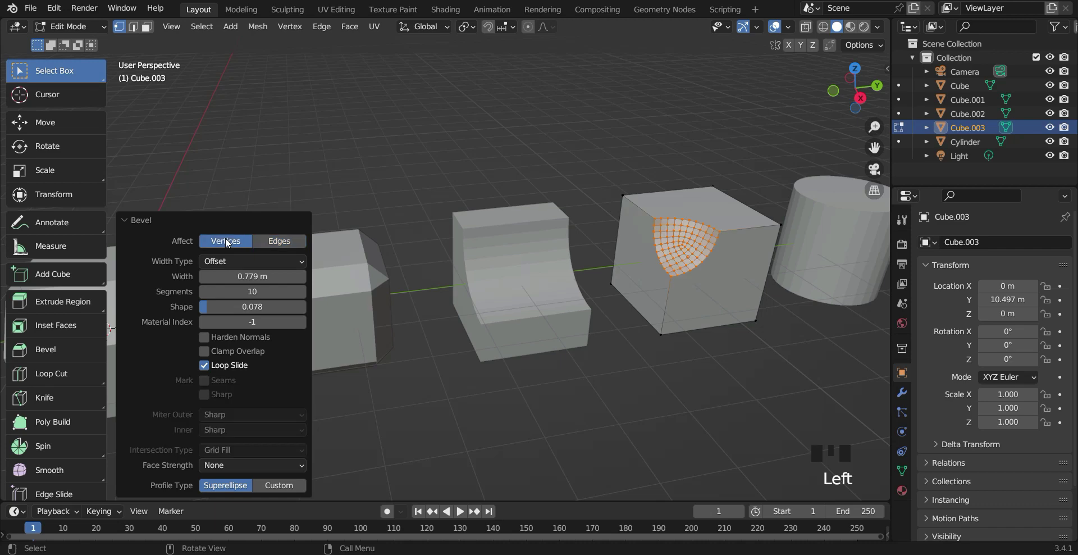
- Reduce the corner bevel to about 0.499 m wide with 5 segments, and undo the bevel
scroll(710, 266, "up", 2)
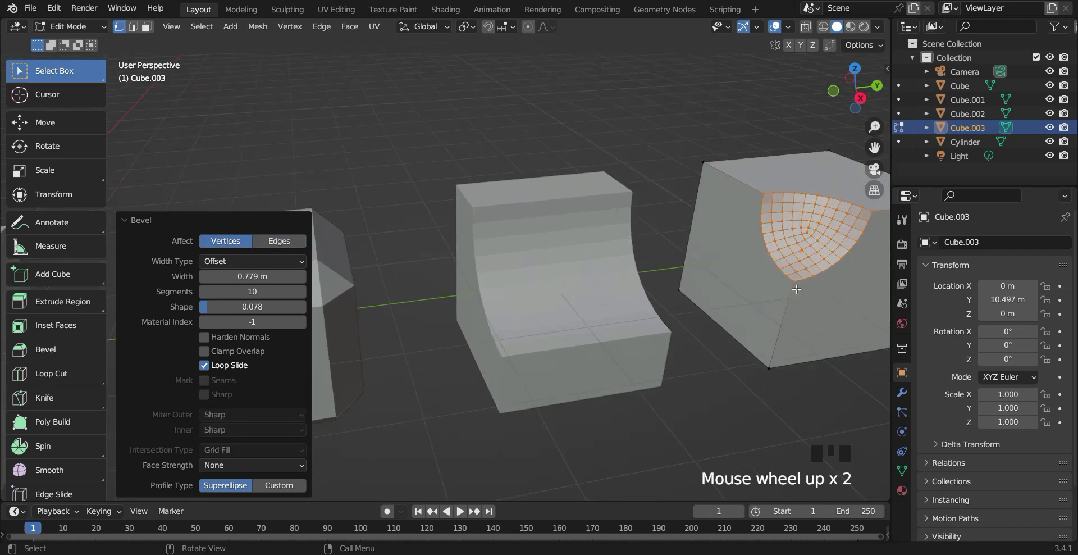
scroll(710, 266, "down", 1)
middle_click_drag(710, 267, 696, 304, "shift")
scroll(714, 304, "up", 2)
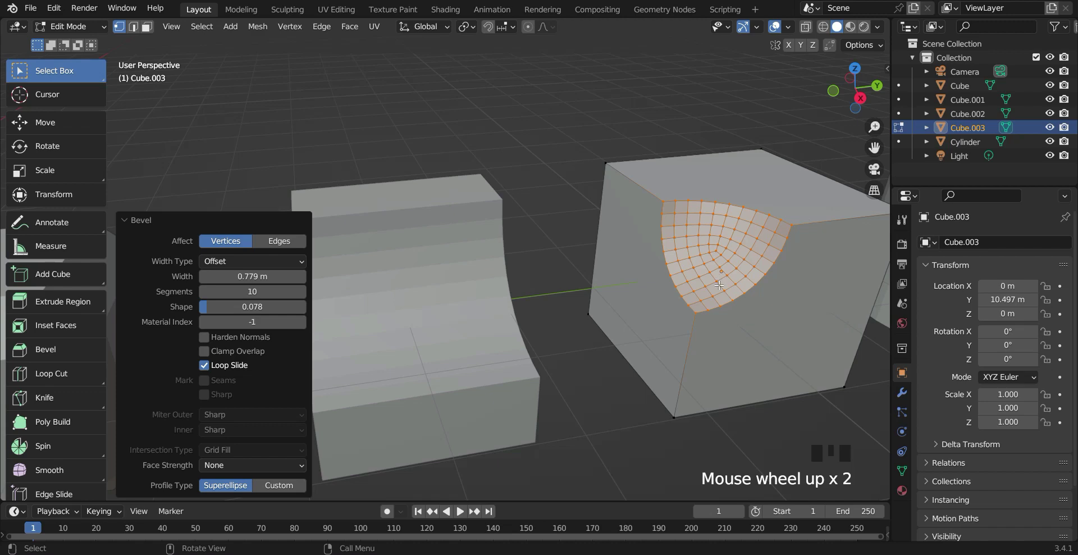
mouse_move(253, 275)
left_mouse_down()
mouse_move(225, 276)
mouse_move(241, 292)
mouse_move(230, 291)
mouse_move(264, 292)
mouse_move(227, 291)
mouse_move(244, 292)
left_mouse_up()
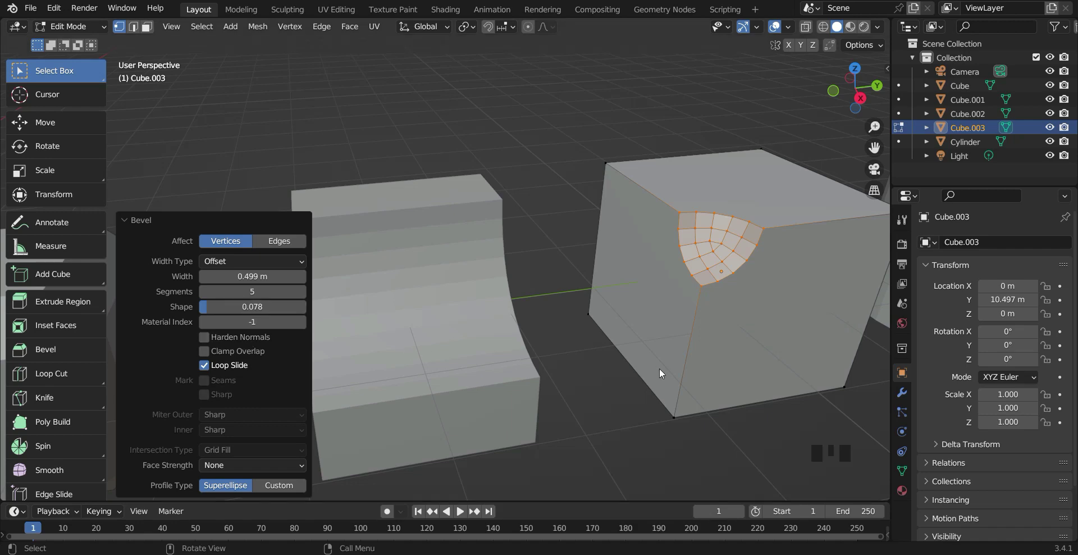
key("ctrl+z")
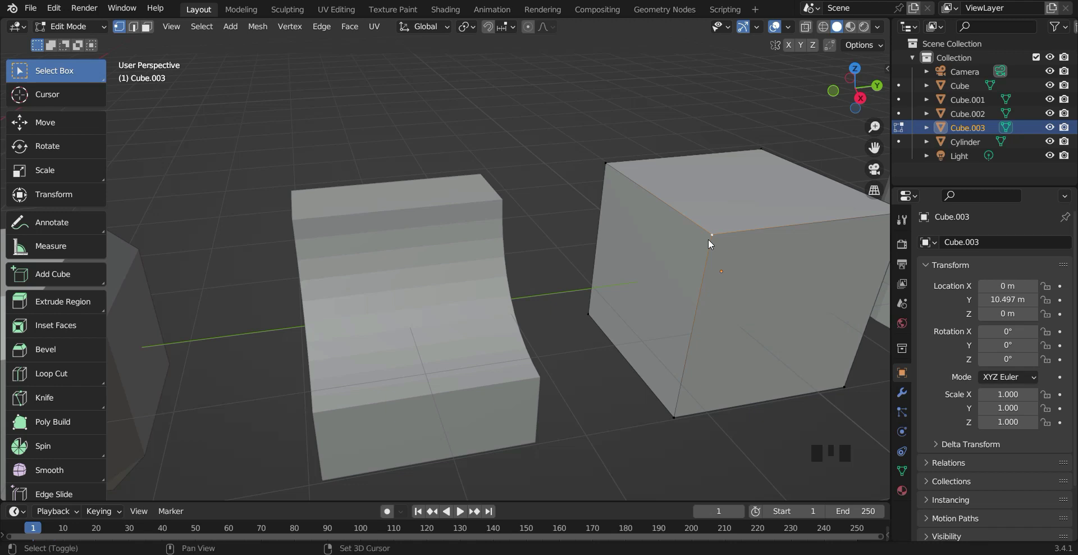
- Apply a vertex bevel about 0.548 m wide with 8 segments to the fourth cube's corner, and clear the selection
key("ctrl+shift+b")
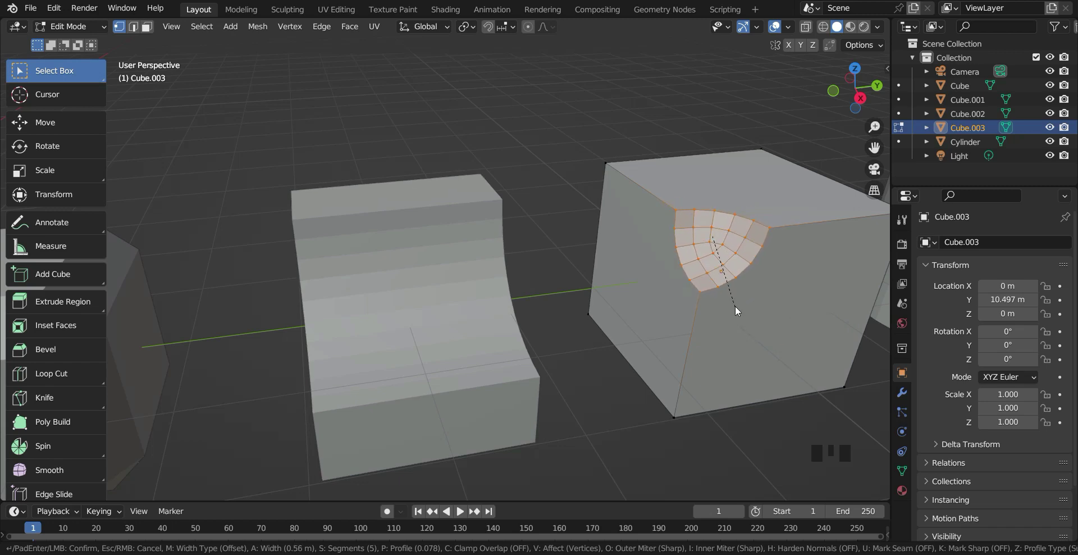
scroll(736, 306, "up", 2)
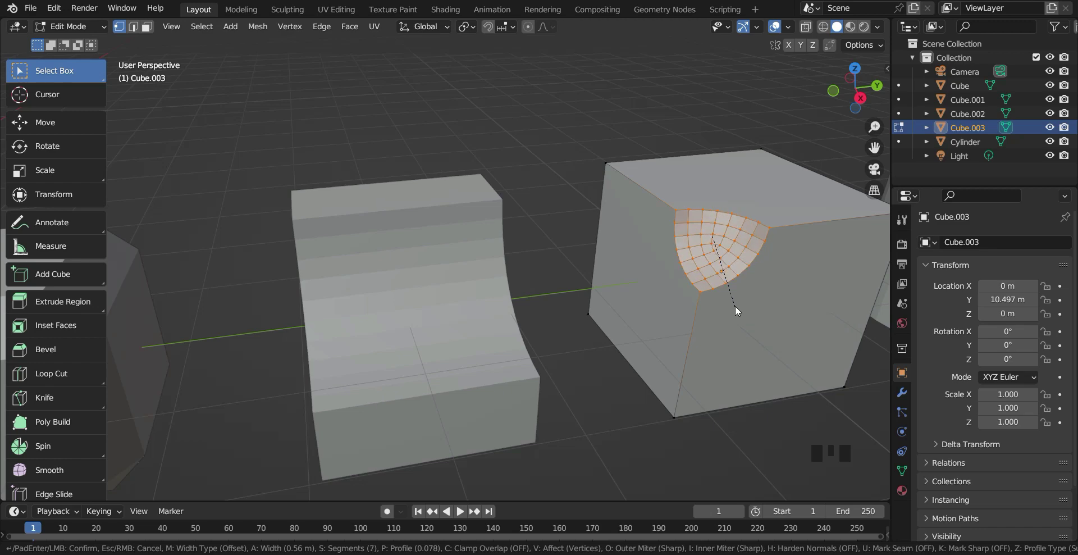
scroll(736, 306, "down", 2)
scroll(735, 306, "up", 3)
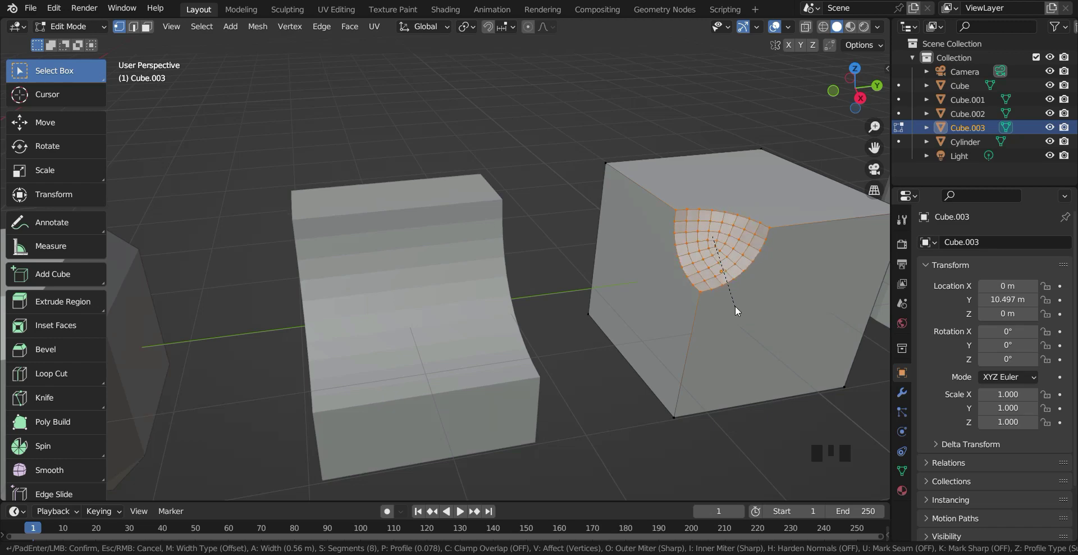
left_click(735, 306)
scroll(733, 305, "down", 2)
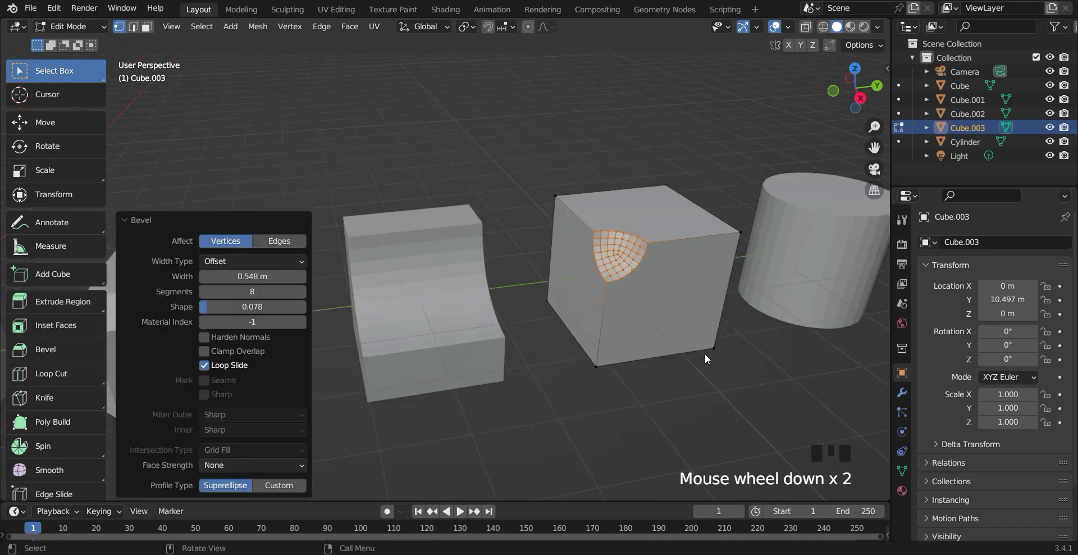
left_click(756, 391)
- Leave the fourth cube, enter Edit Mode on the cylinder and deselect all its geometry
scroll(756, 396, "down", 4)
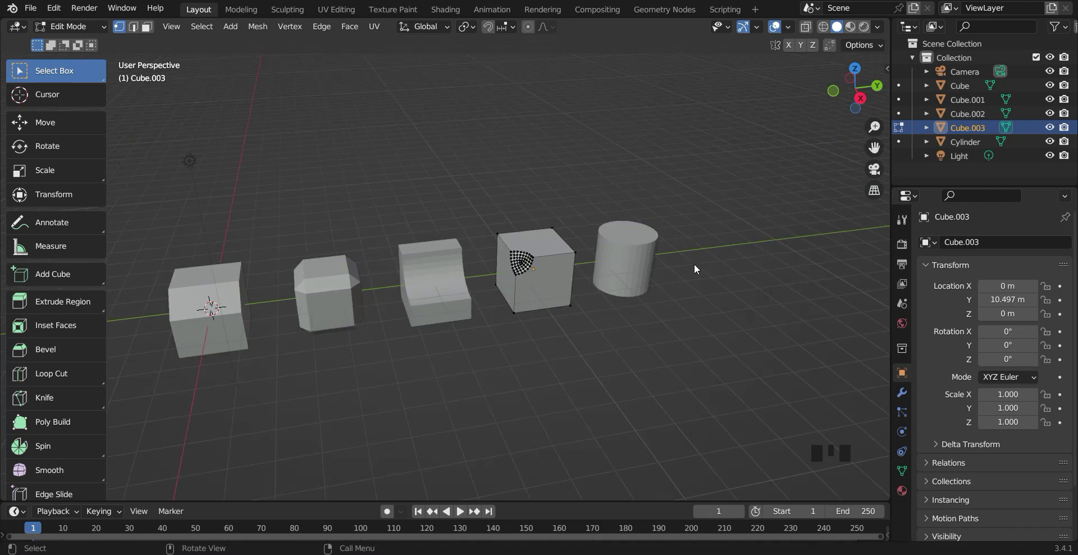
key("Tab")
left_click(640, 260)
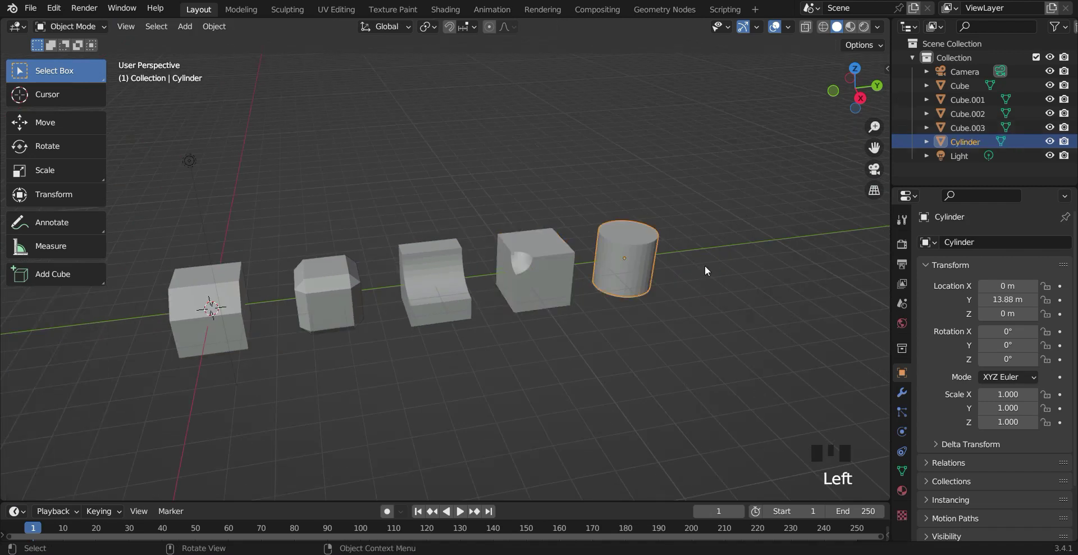
key("Tab")
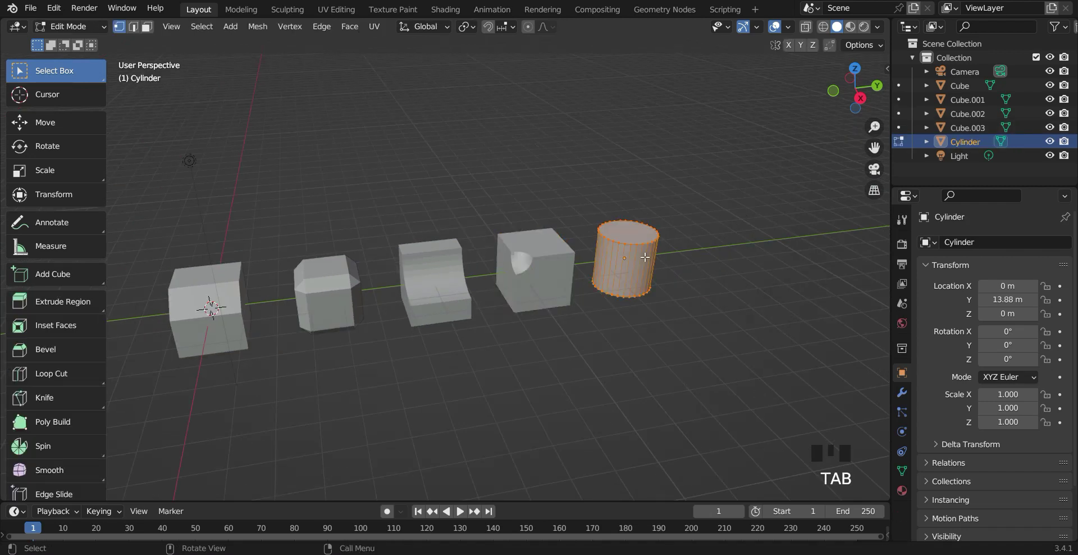
left_click(737, 294)
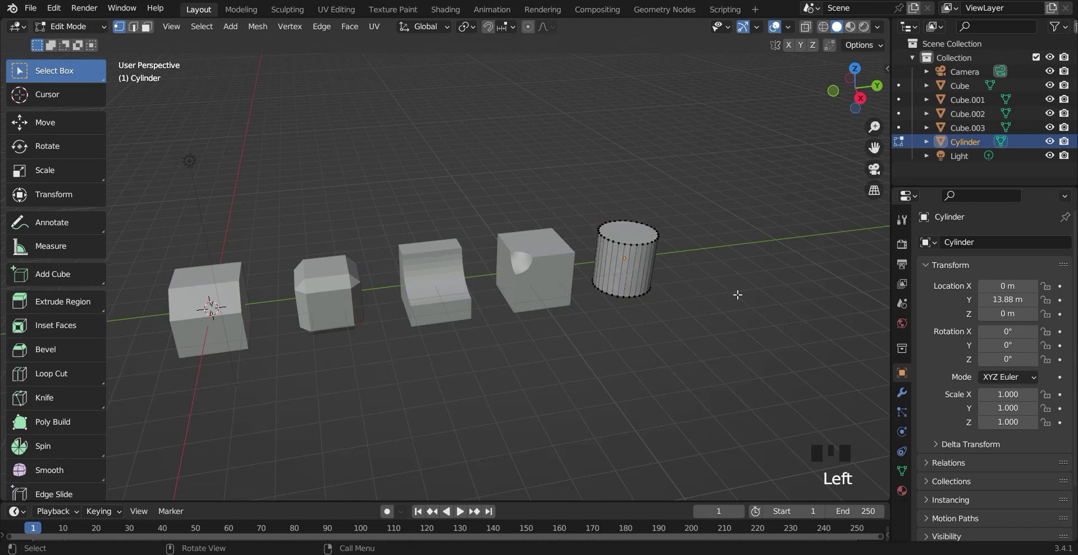
- Switch to face selection mode and select the cylinder's top face
middle_click_drag(738, 295, 596, 316, "shift")
scroll(729, 361, "up", 4)
scroll(662, 316, "up", 2)
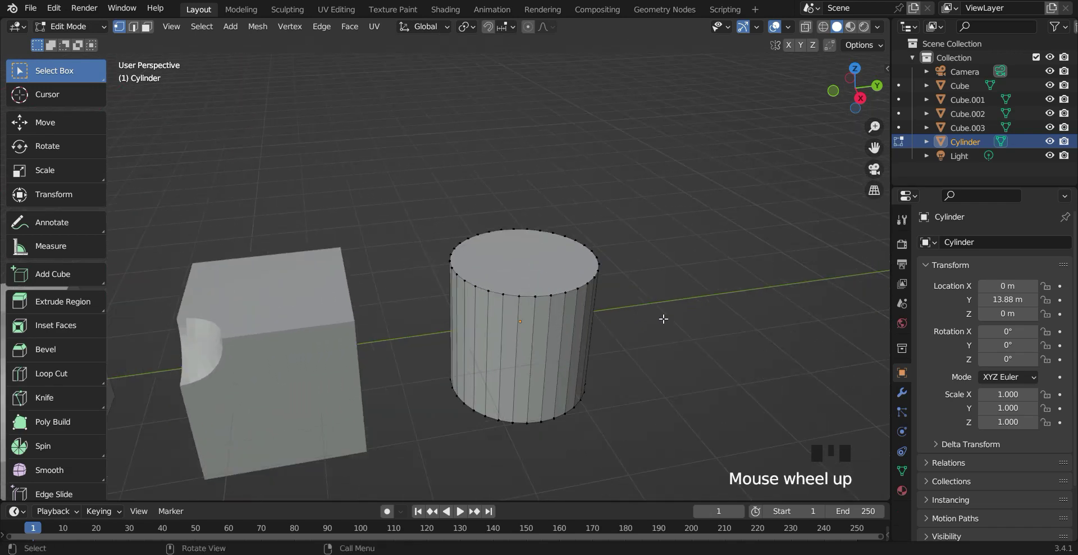
left_click(133, 27)
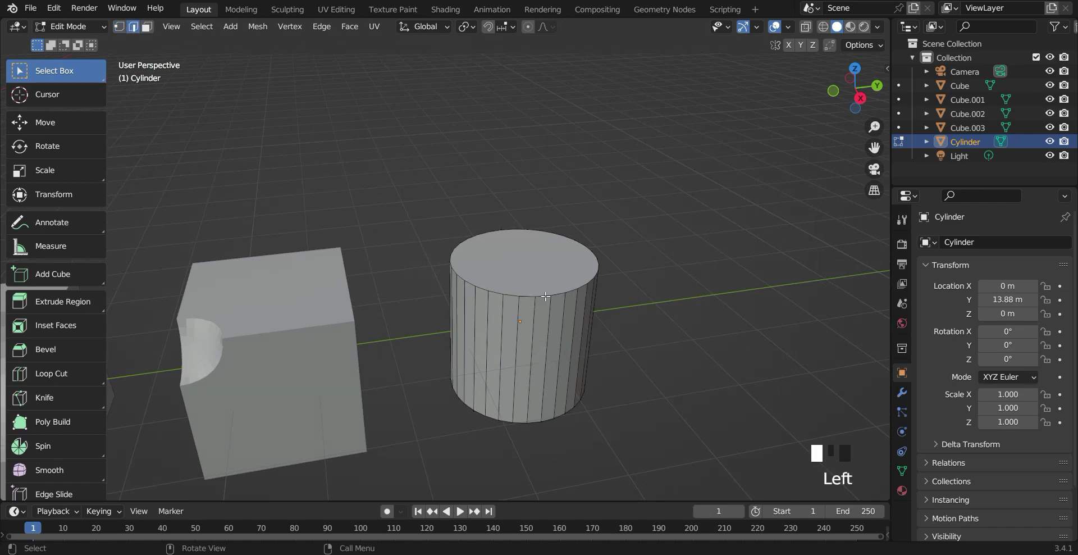
left_click(525, 295)
left_click(146, 26)
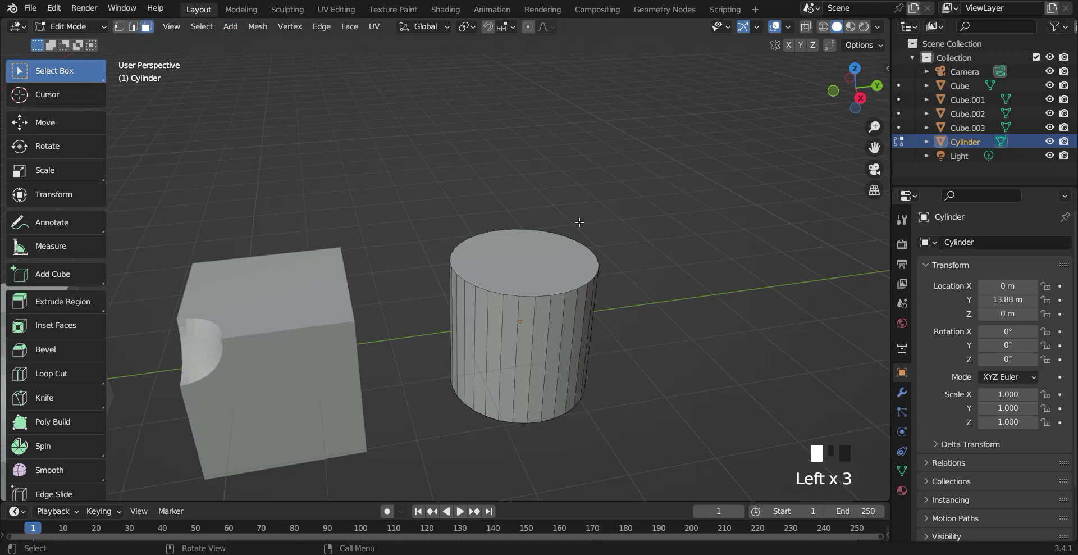
left_click(539, 273)
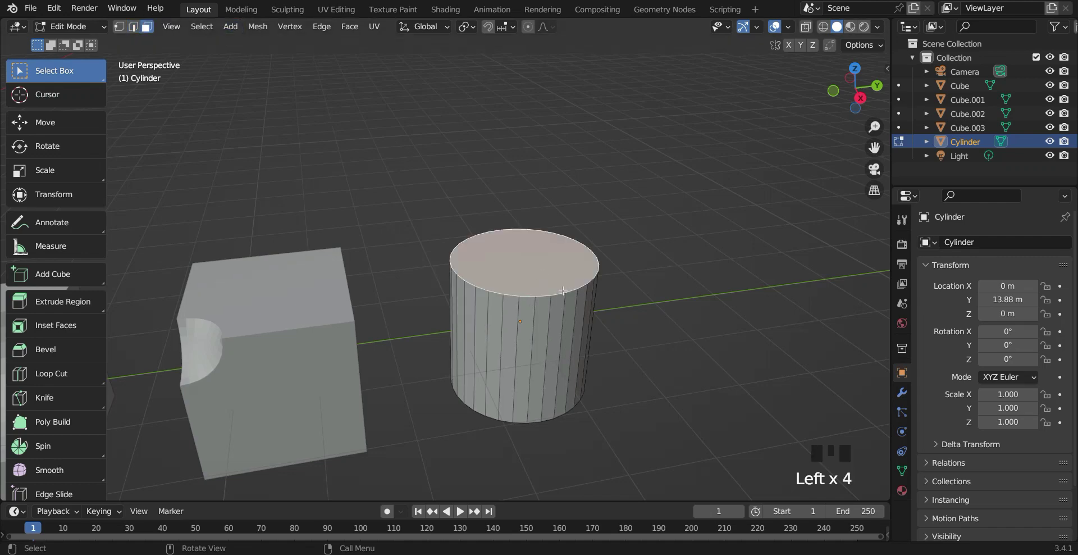
- Bevel the cylinder's top face about 0.368 m wide with 10 segments and shape 0.505, and undo the bevel
key("ctrl+b")
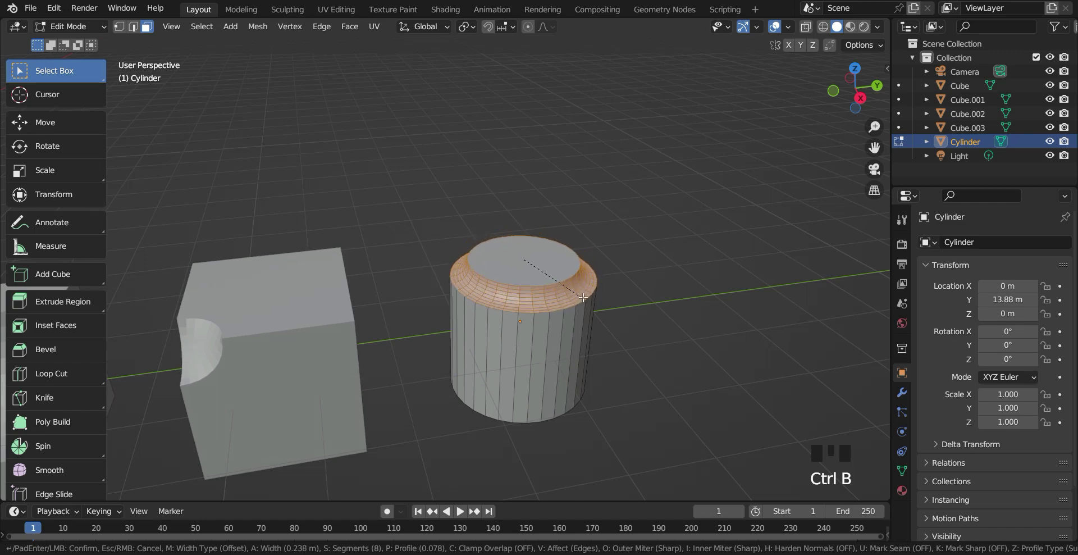
left_click(583, 304)
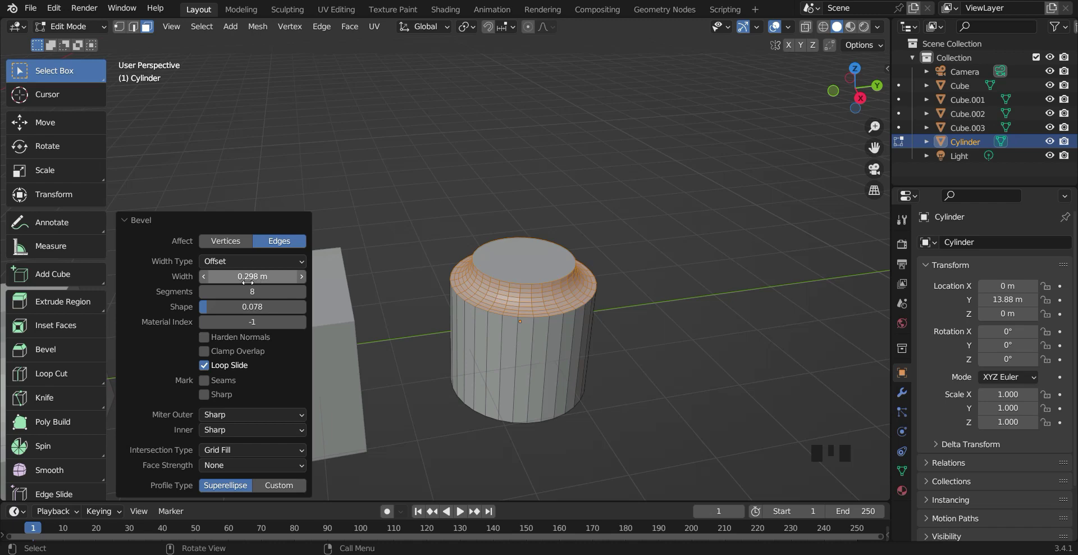
left_click_drag(247, 281, 266, 292)
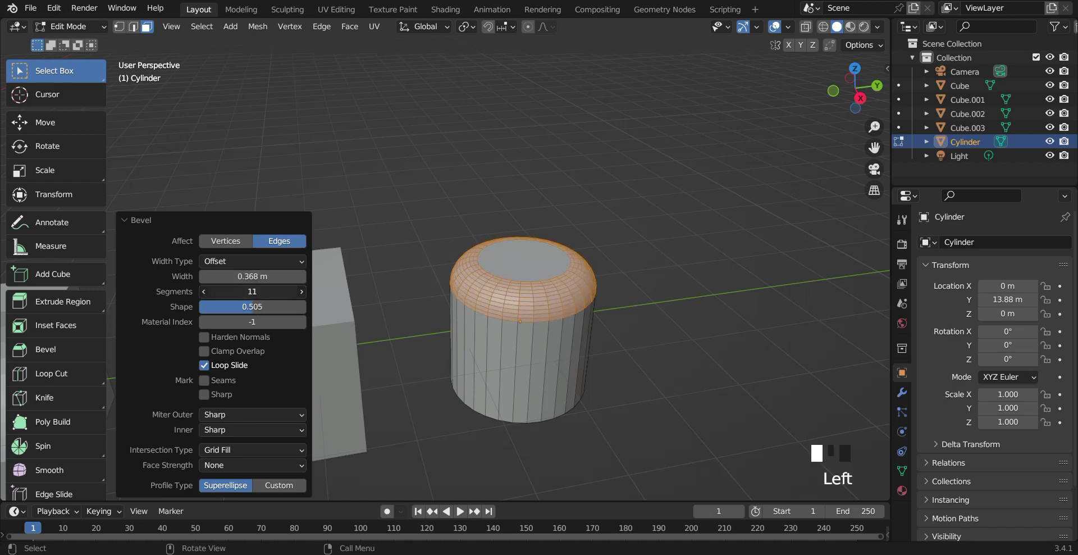
left_click(720, 351)
scroll(720, 351, "down", 2)
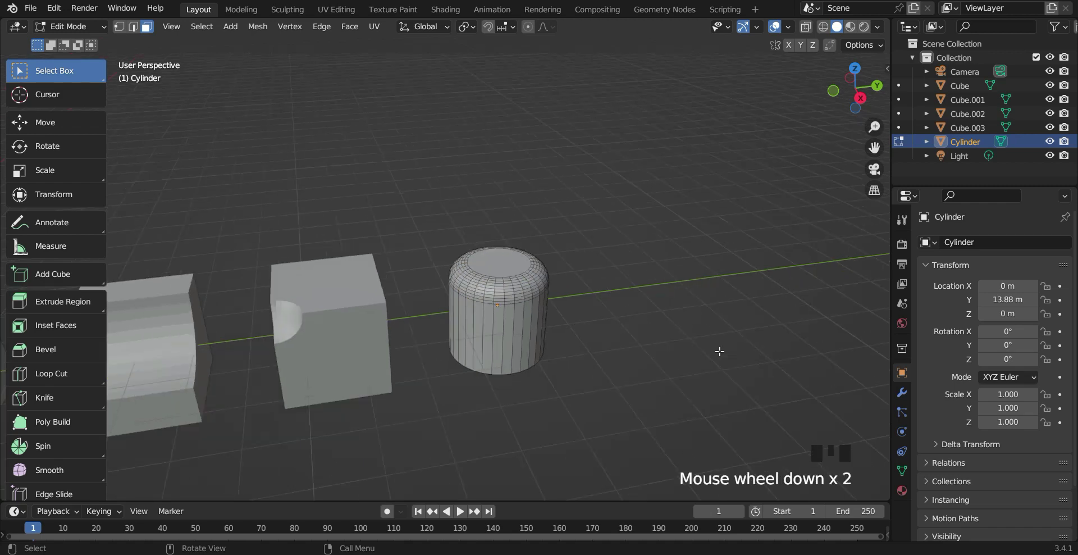
scroll(734, 356, "up", 3)
middle_click_drag(734, 357, 727, 327)
key("ctrl+z")
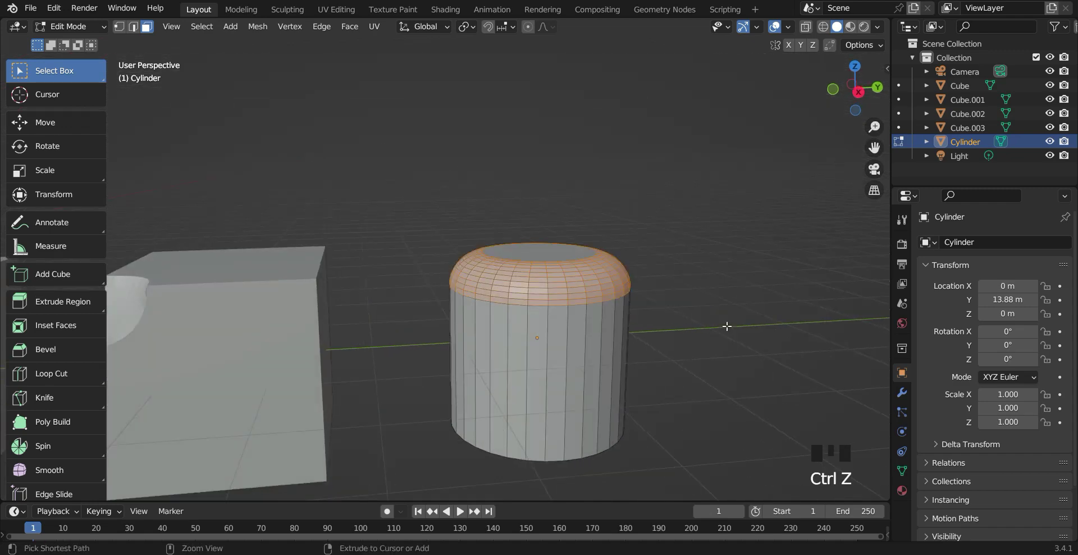
key("ctrl+z")
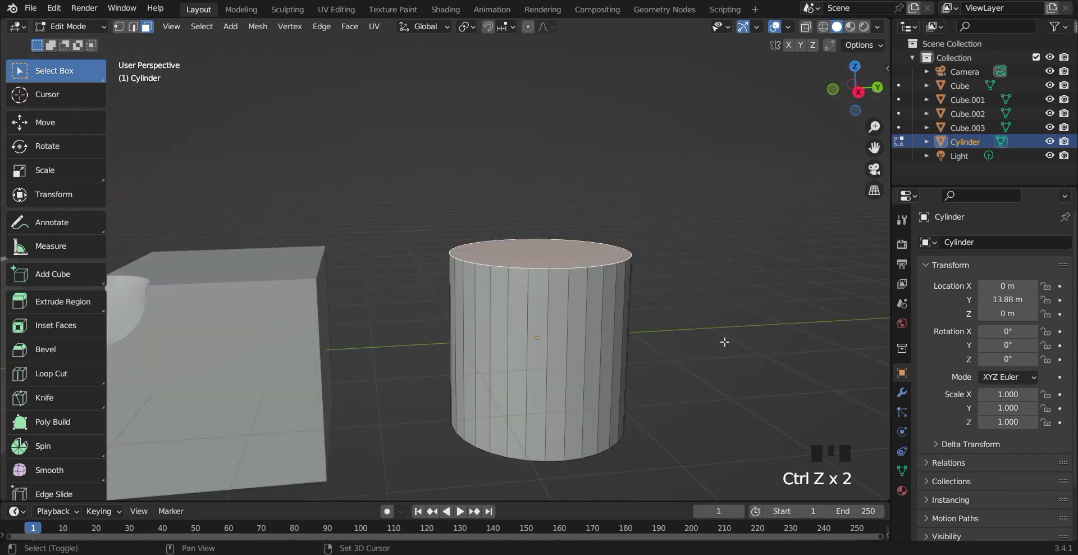
- Add the cylinder's bottom face to the selection and bevel both ends about 0.419 m wide with 10 segments and shape 0.505
middle_click_drag(560, 266, 724, 370, "shift")
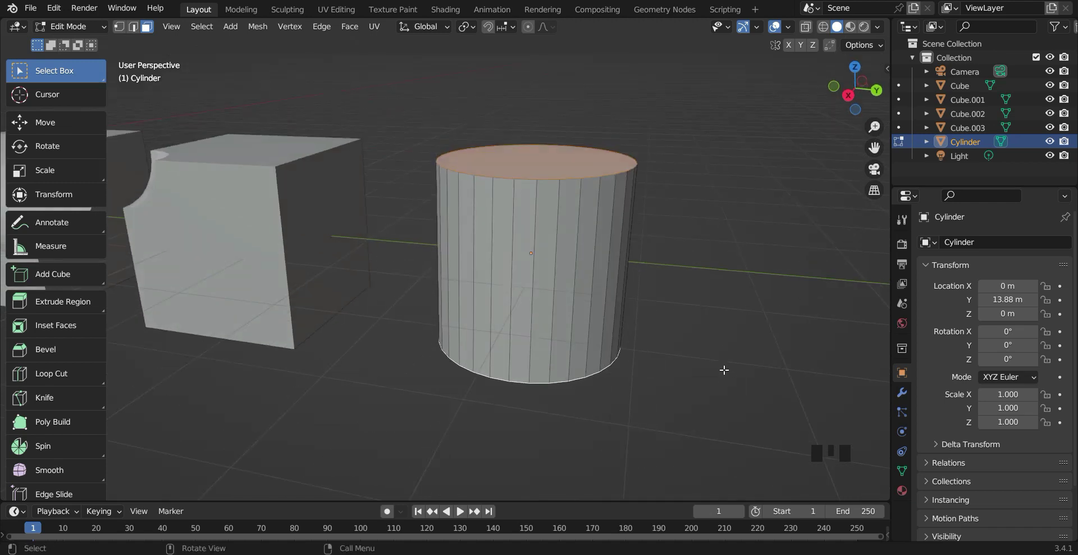
key("ctrl+b")
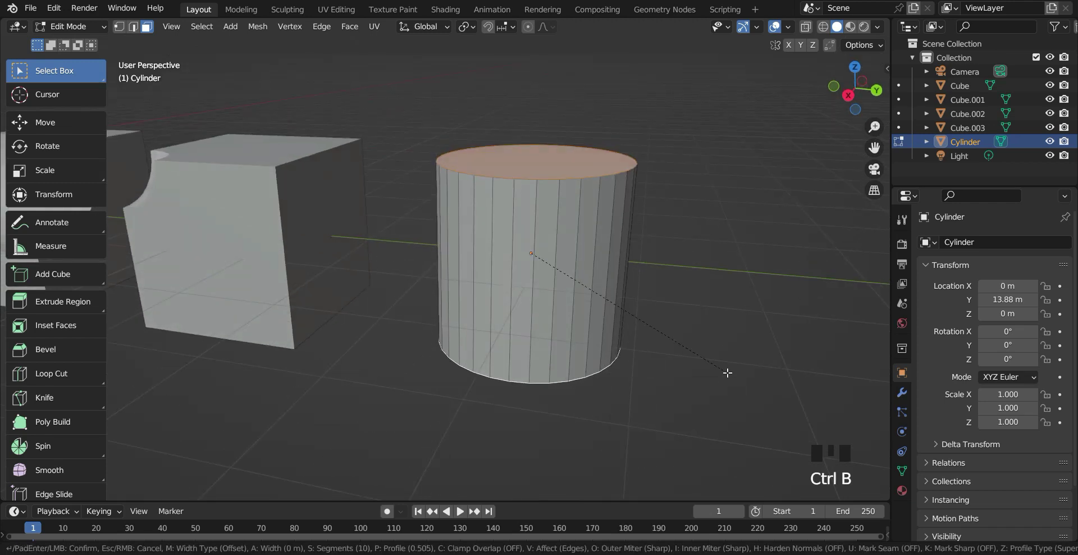
left_click(763, 396)
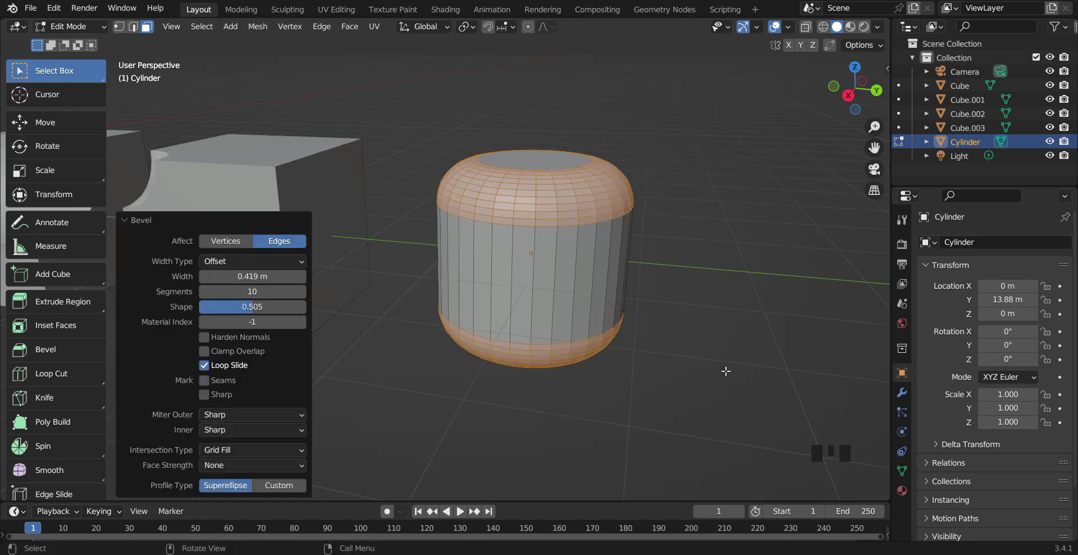
- Deselect the cylinder's bevelled faces and return to Object Mode
middle_click_drag(726, 371, 671, 361)
scroll(671, 361, "down", 3)
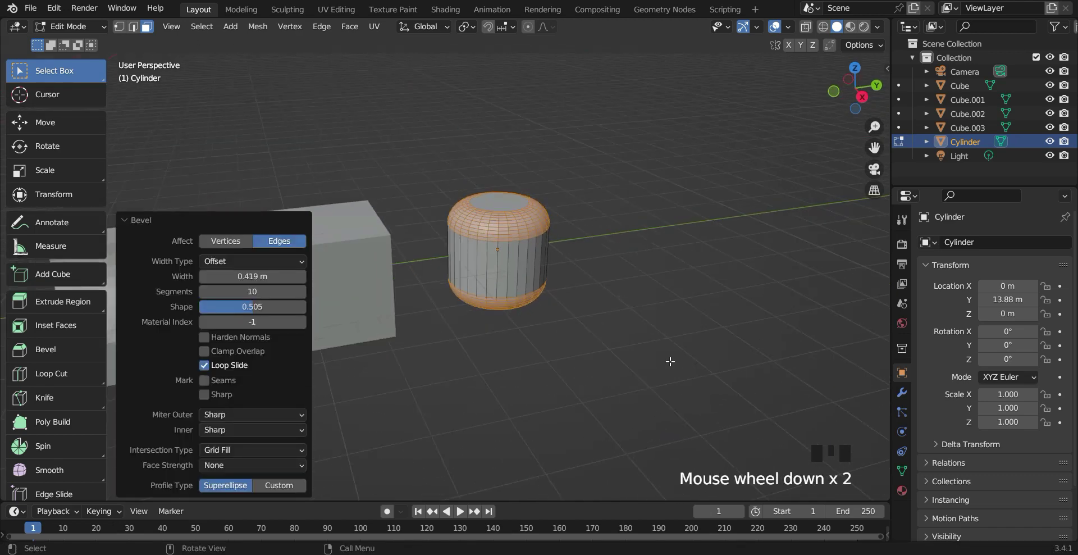
left_click(670, 362)
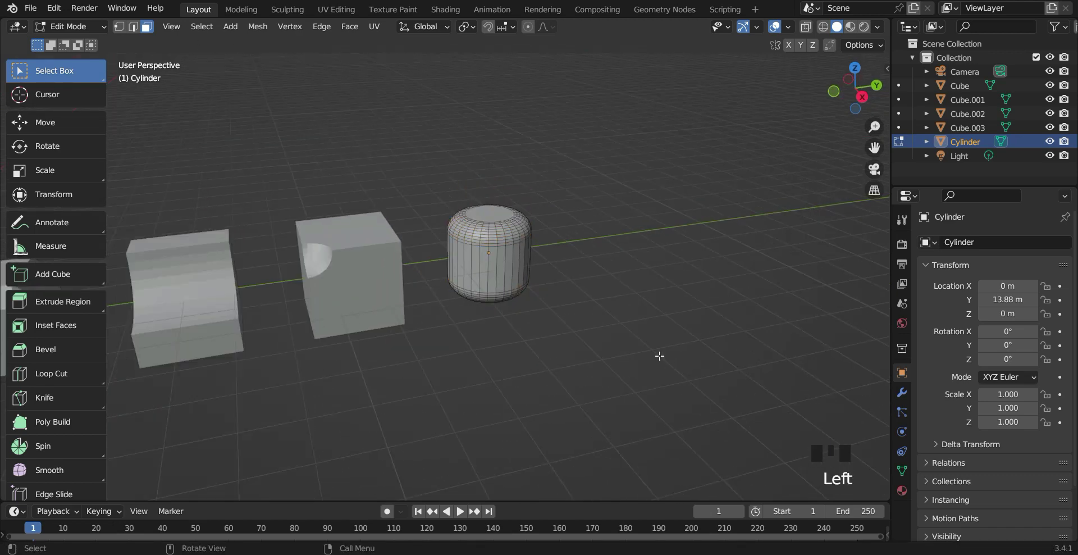
key("Tab")
scroll(663, 358, "down", 4)
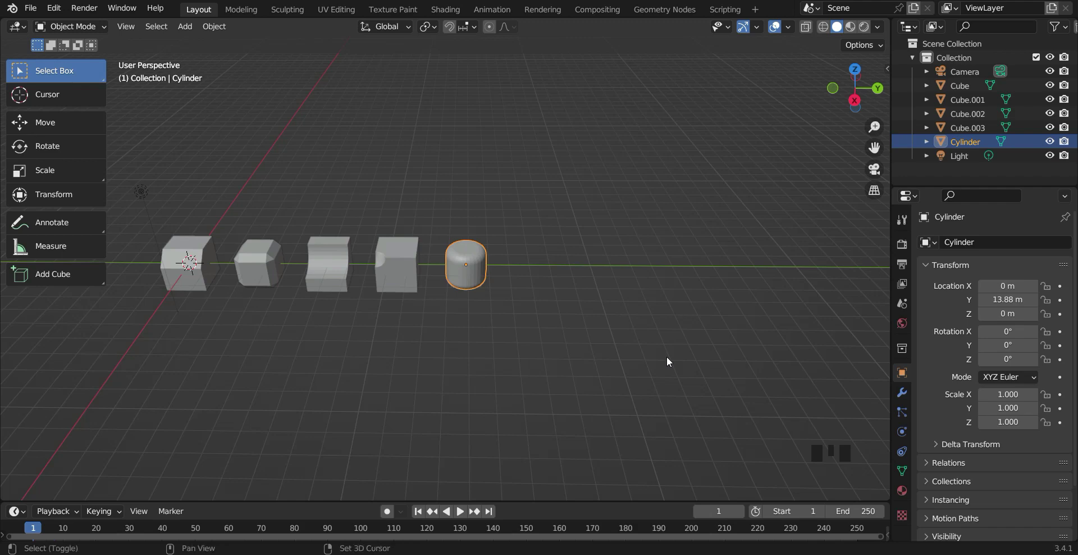
- Add a plane mesh and move it past the cylinder, to about 17.5 m along Y
key("shift+a")
mouse_move(667, 277)
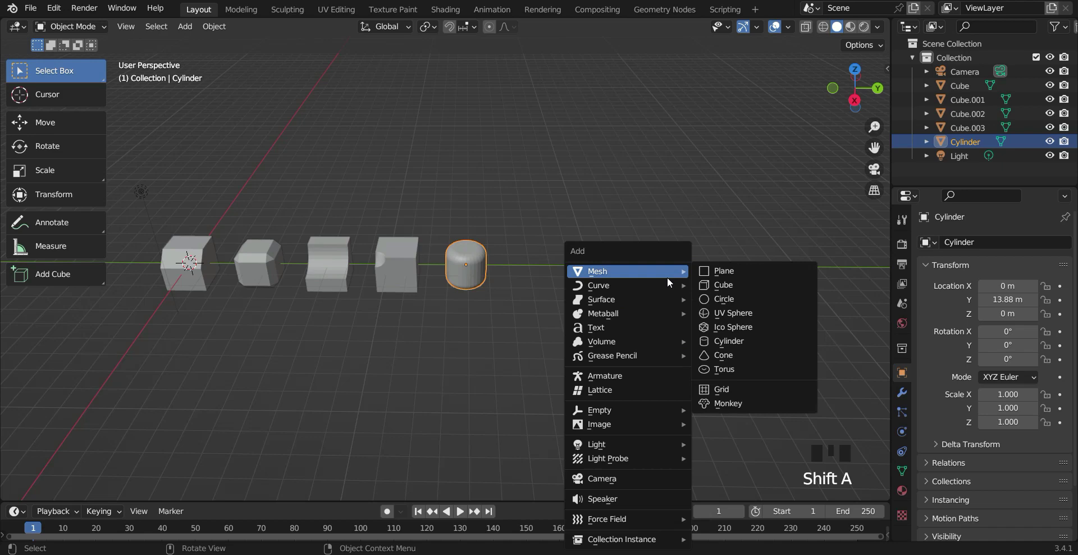
left_click(720, 274)
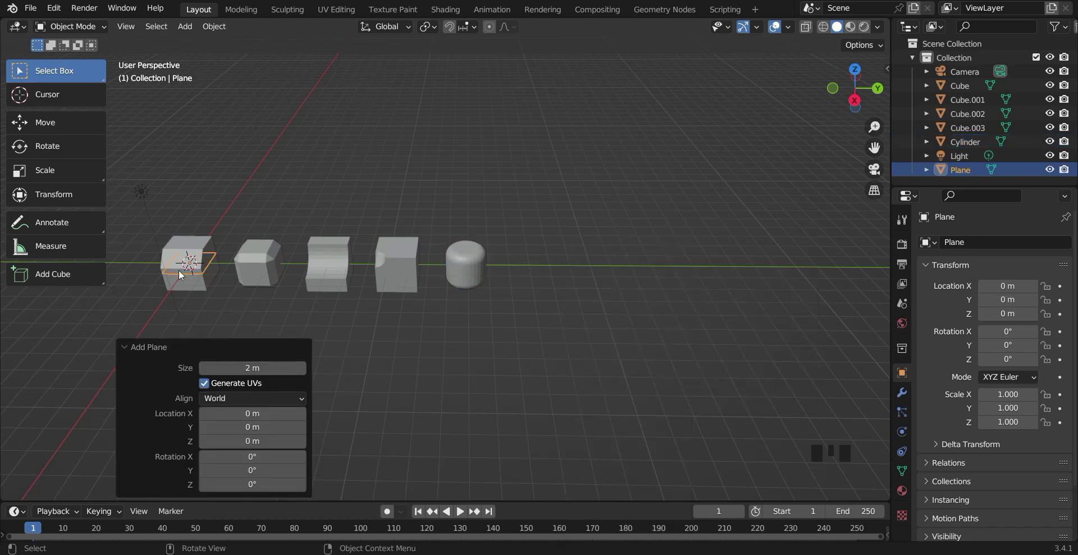
key("g")
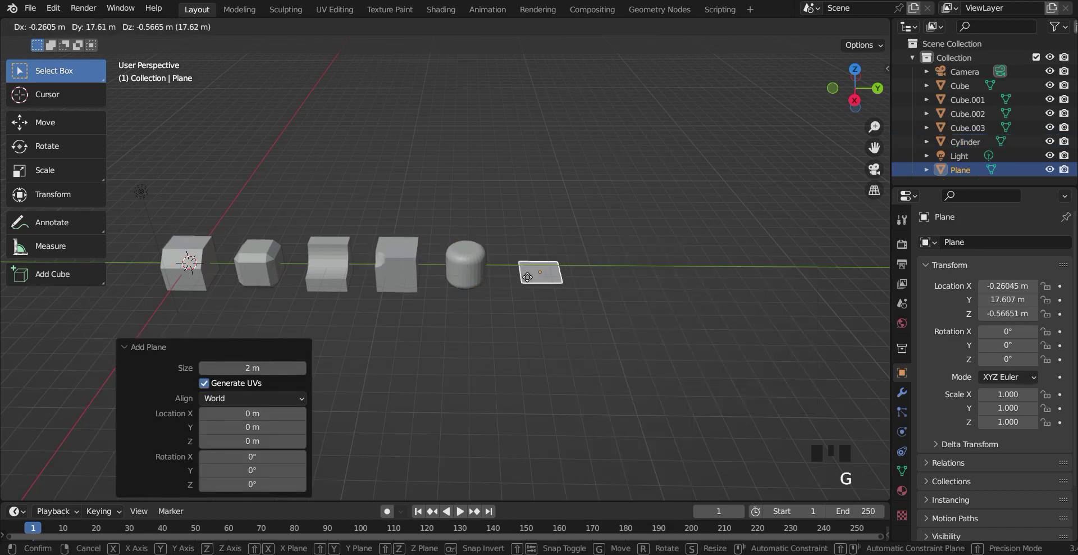
left_click(529, 277)
- Rotate the plane 90° about the Y axis and enter Edit Mode on it
scroll(599, 293, "up", 4)
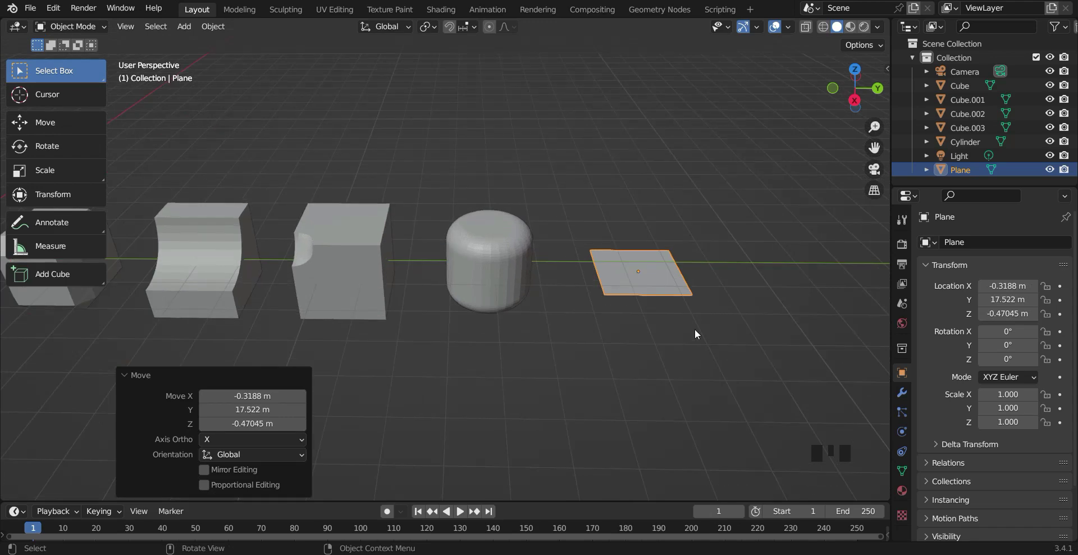
type("ry90")
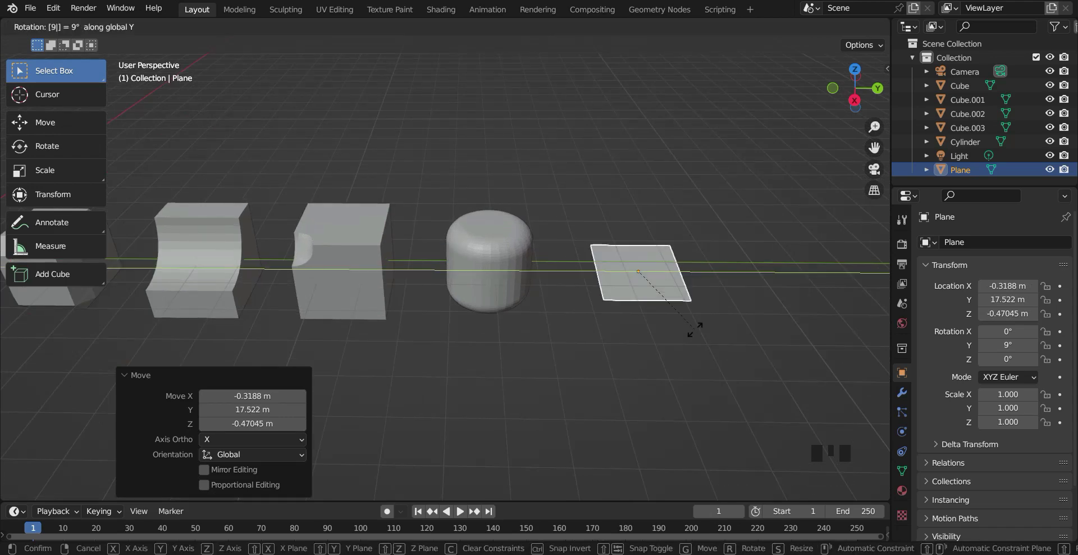
key("Return")
middle_click_drag(696, 329, 672, 325)
key("Tab")
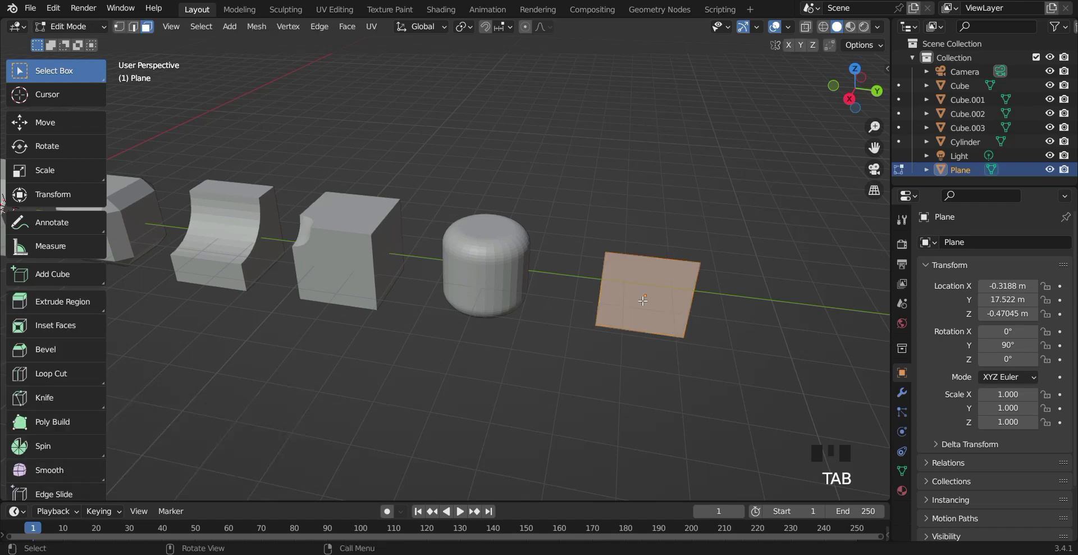
- Switch to vertex selection mode and try a regular edge bevel on the plane's selected corners
left_click(119, 29)
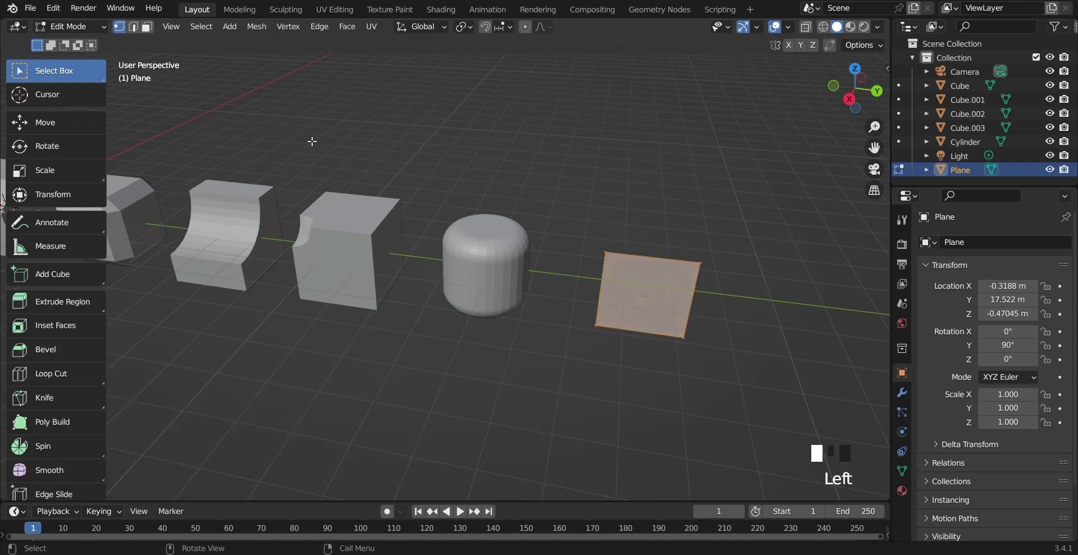
scroll(640, 304, "up", 2)
key("ctrl+b")
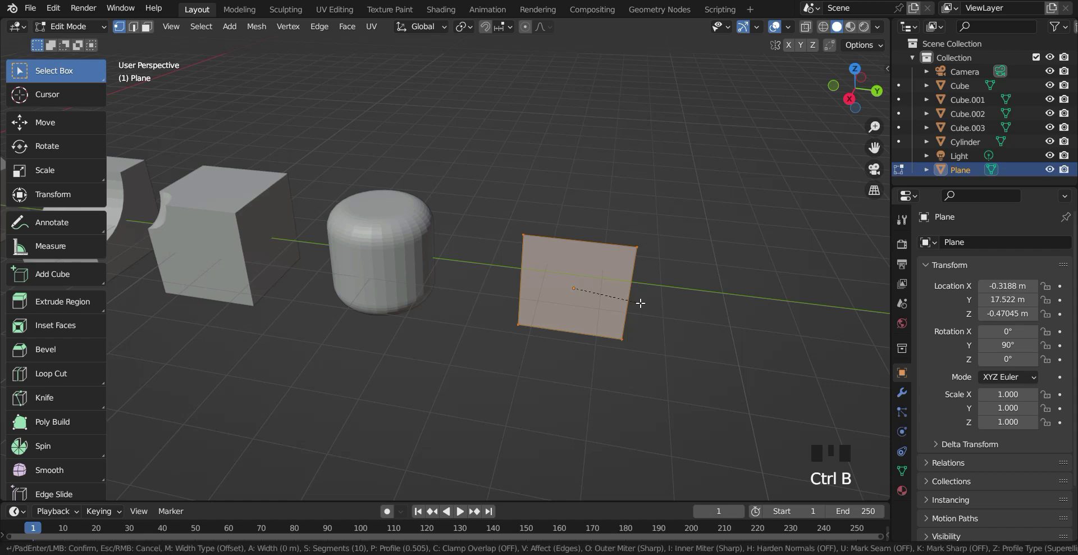
left_click(681, 321)
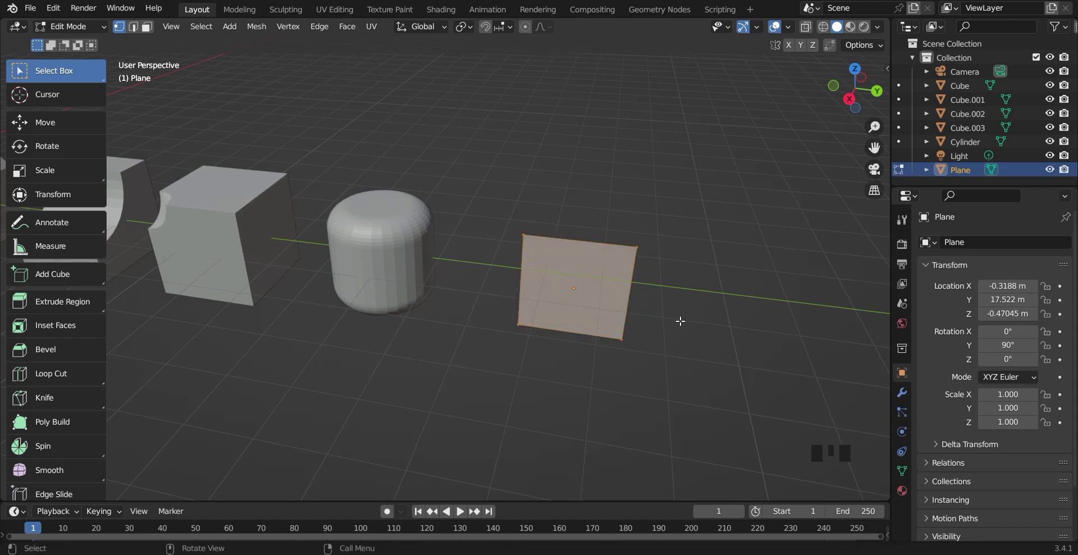
- Apply a vertex bevel to the plane's four corners, about 0.674 m wide with 13 segments and shape 0.505
key("shift+ctrl+b")
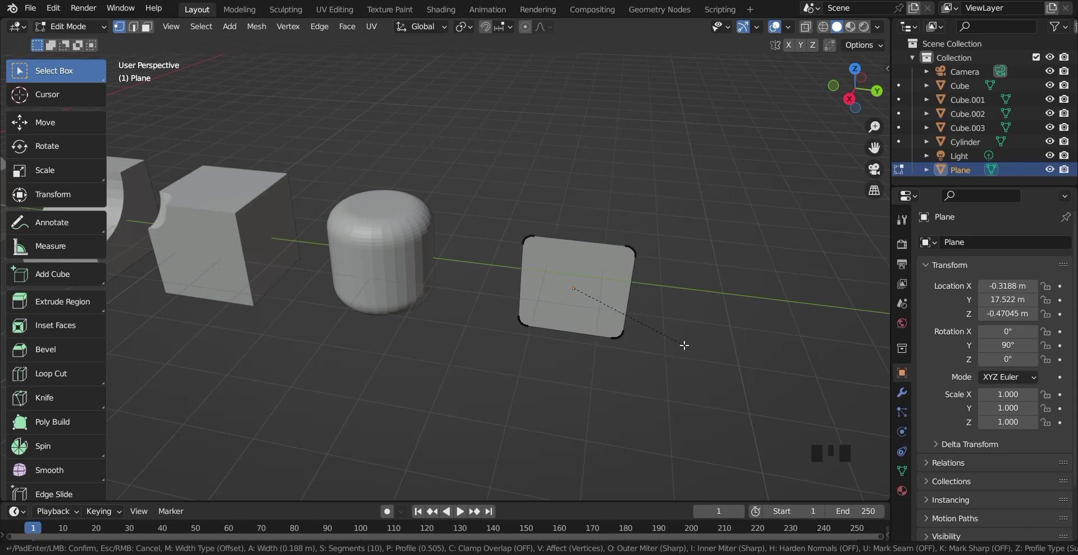
scroll(698, 371, "up", 2)
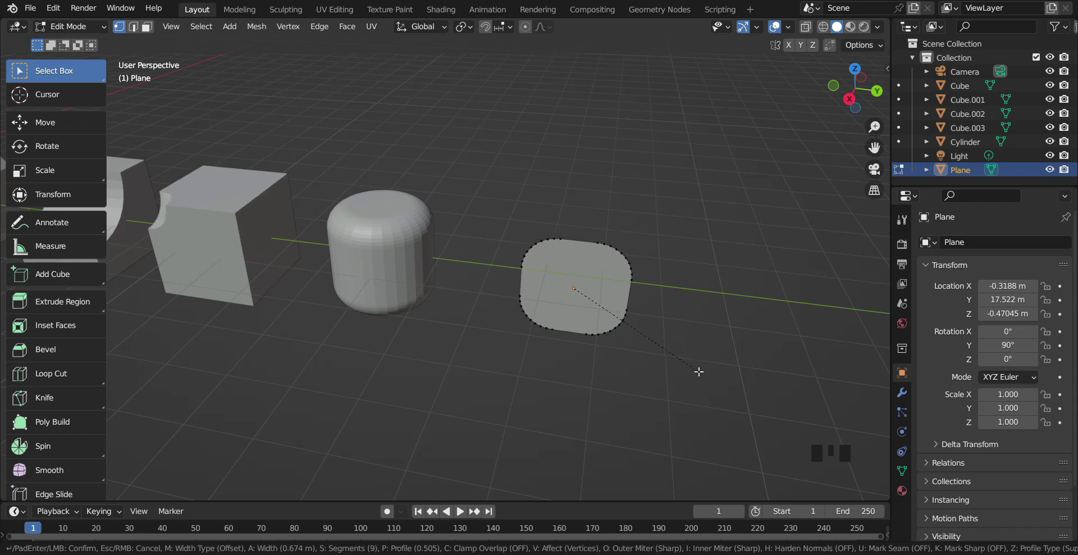
scroll(698, 371, "up", 2)
scroll(699, 371, "down", 1)
left_click(698, 371)
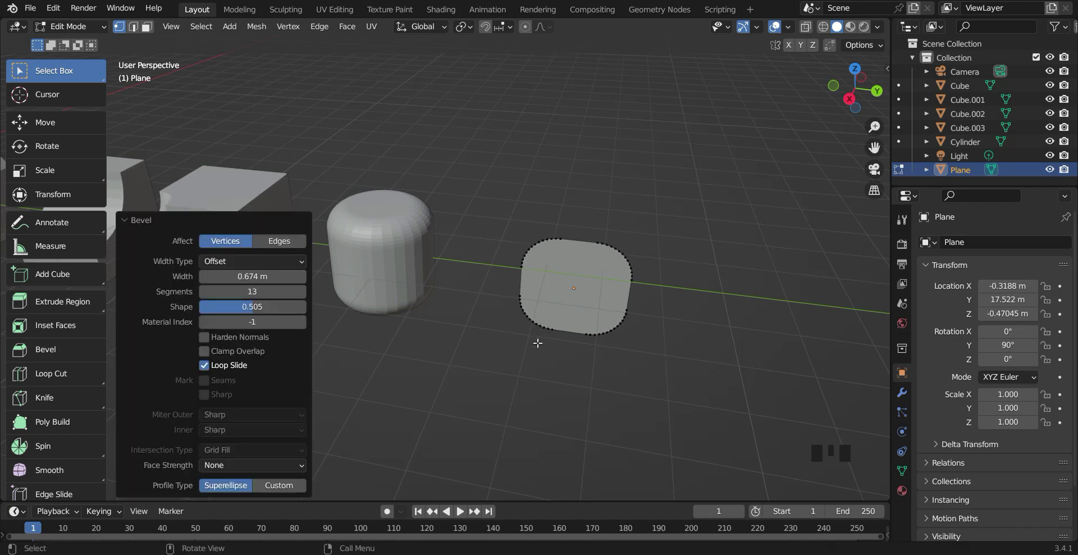
- Leave Edit Mode on the rounded plane and select the third cube in the row
left_click(500, 369)
scroll(501, 368, "down", 4)
key("Tab")
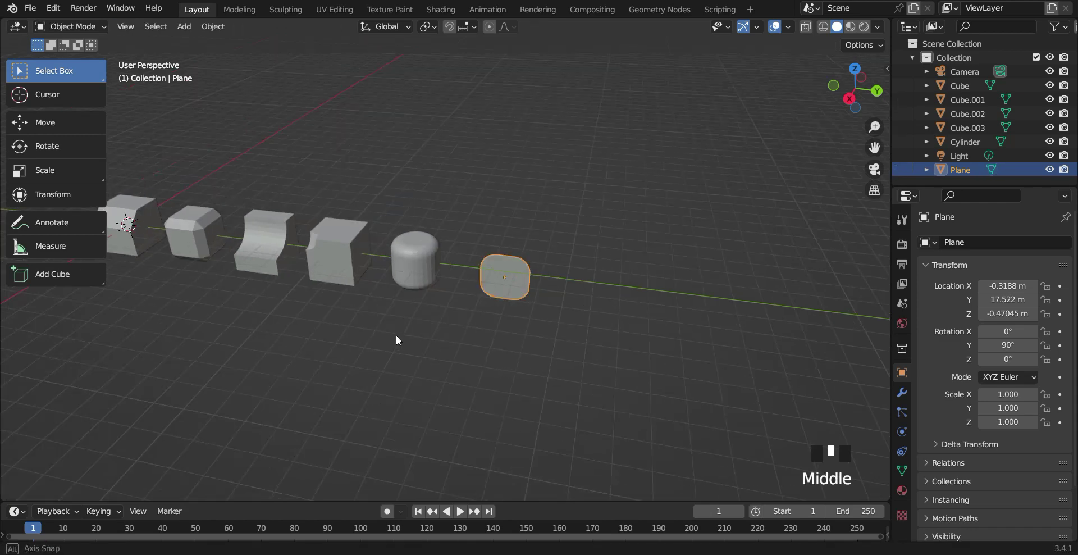
middle_click_drag(396, 335, 447, 338)
middle_click_drag(298, 313, 433, 312, "shift")
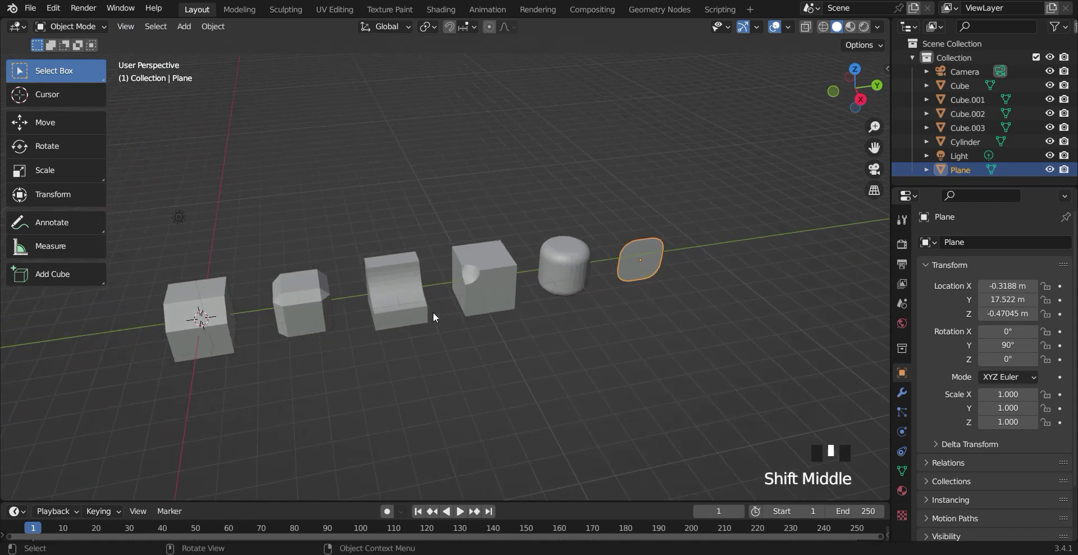
left_click(433, 313)
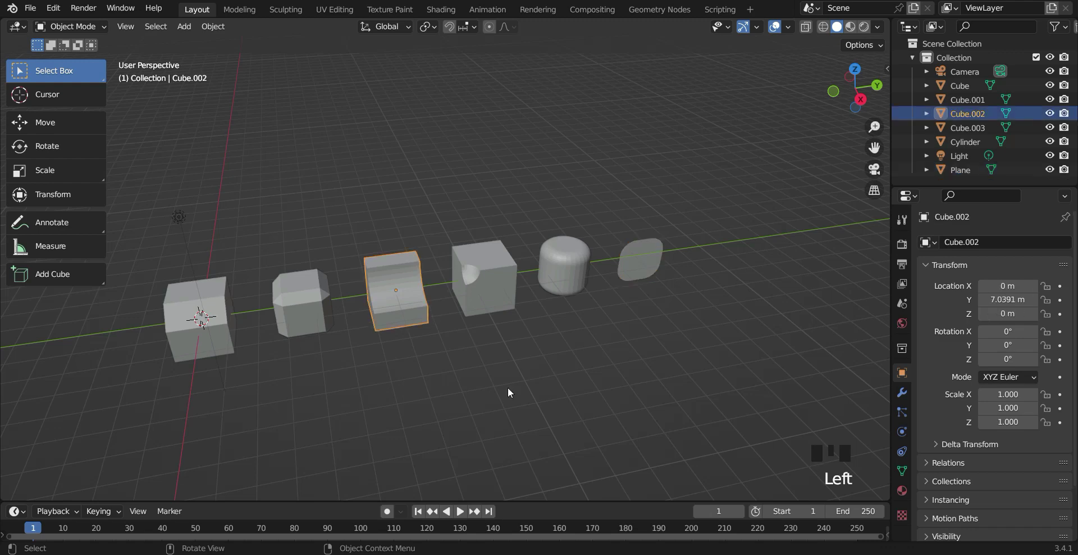
middle_click_drag(464, 372, 464, 371)
- Add a cube mesh and move it past the rounded plane, to about X 3.72 m, Y 21.02 m, Z 2.19 m
key("shift+a")
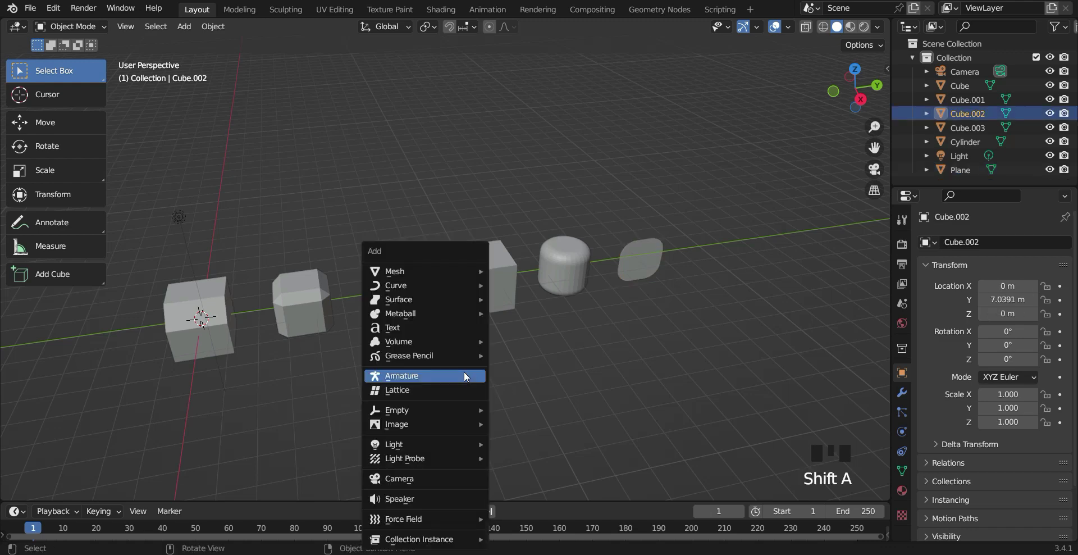
mouse_move(451, 276)
left_click(527, 286)
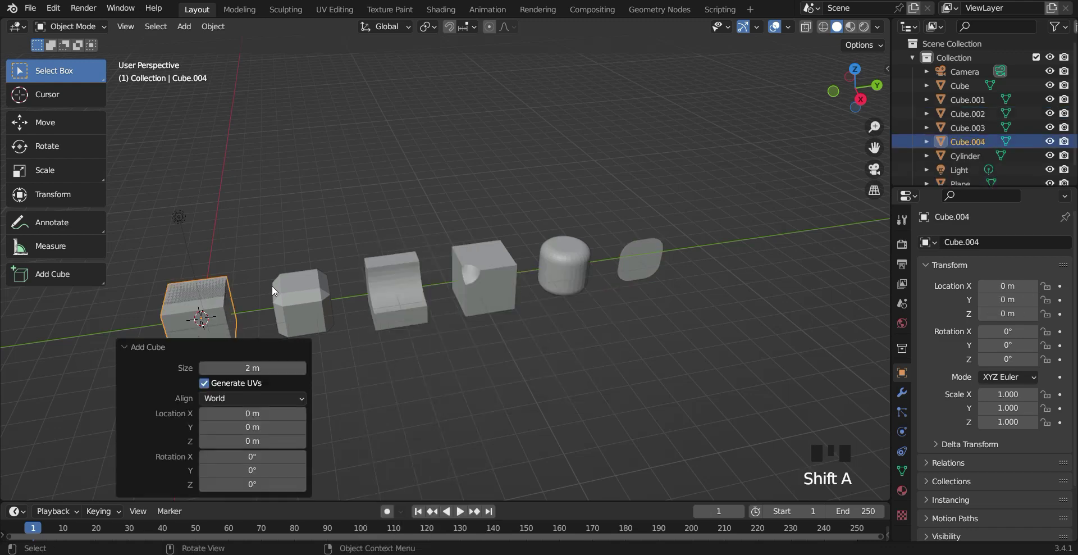
key("g")
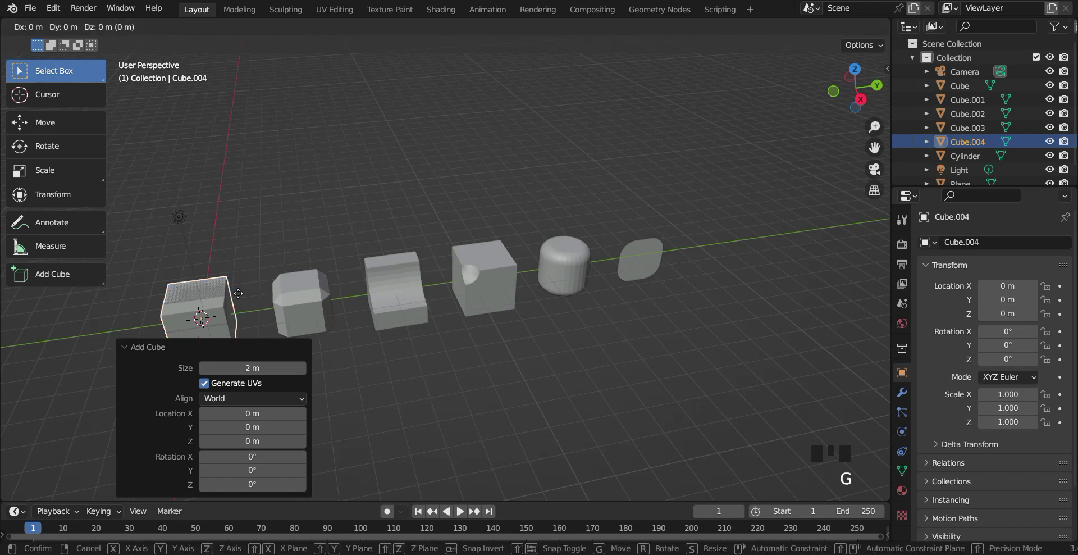
left_click(773, 221)
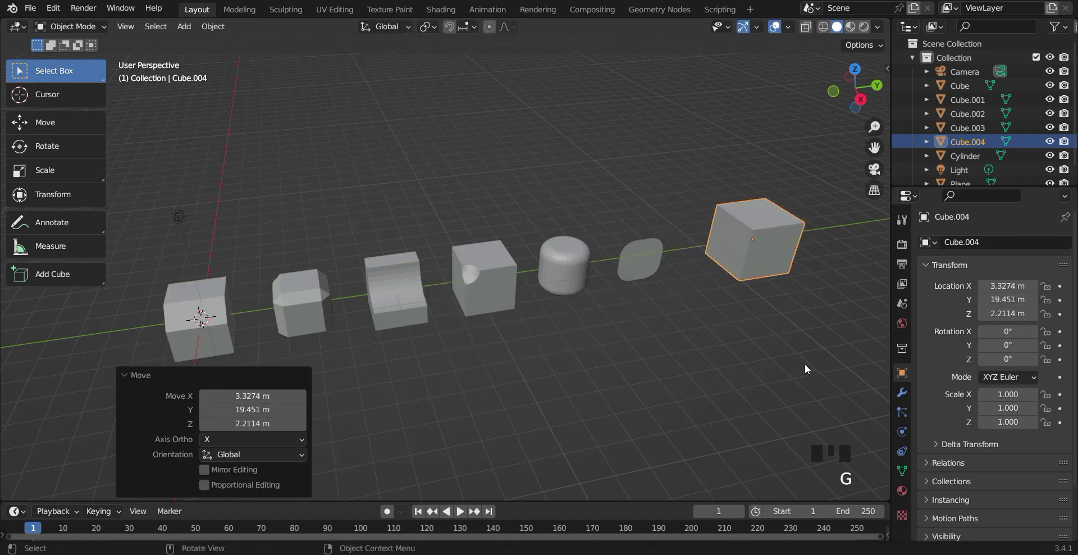
middle_click_drag(804, 369, 554, 366, "shift")
scroll(581, 346, "up", 2)
scroll(615, 343, "down", 2)
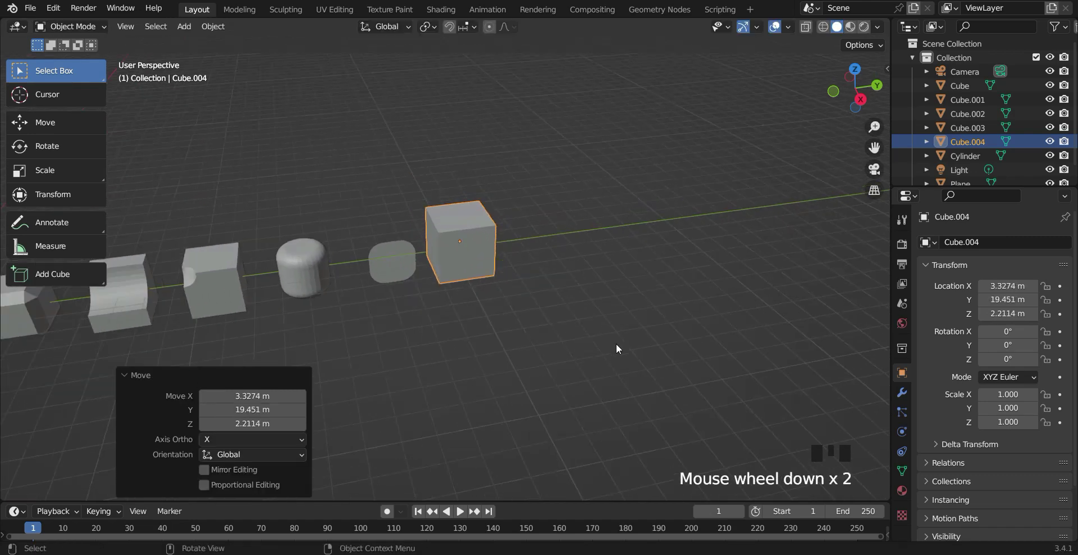
key("g")
left_click(550, 275)
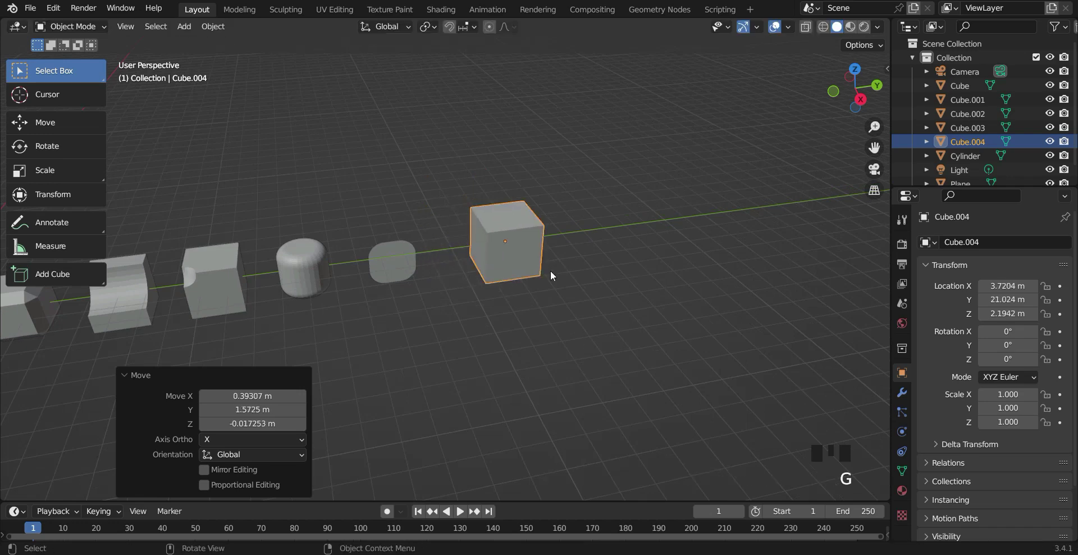
- Scale the new cube along Z to about 3.233, making a tall block
key("s")
key("z")
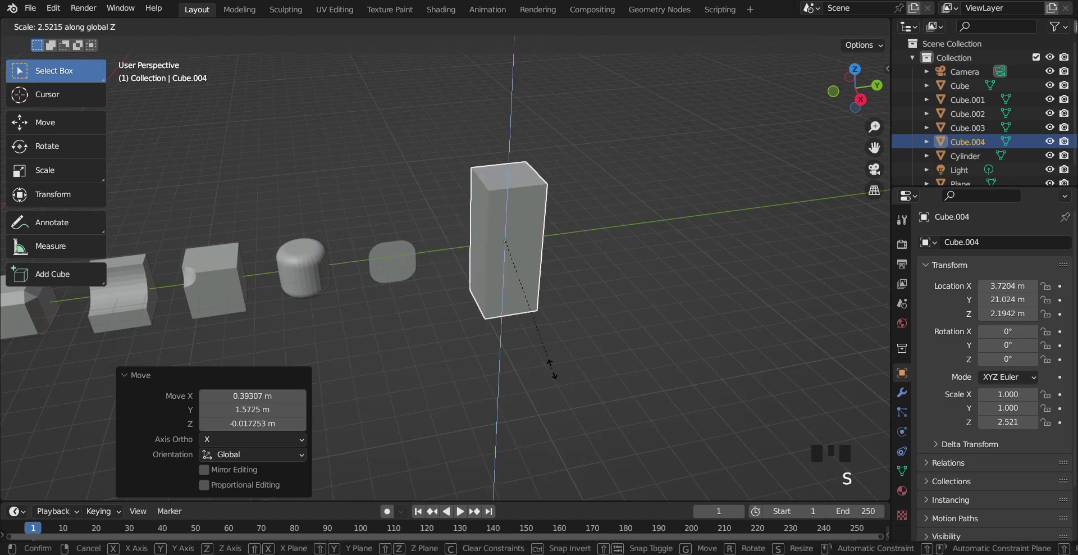
left_click(561, 406)
middle_click_drag(638, 364, 570, 353)
- Enter Edit Mode and bevel all of the tall block's edges about 0.167 m wide, raise the segment count, and deselect the geometry
key("Tab")
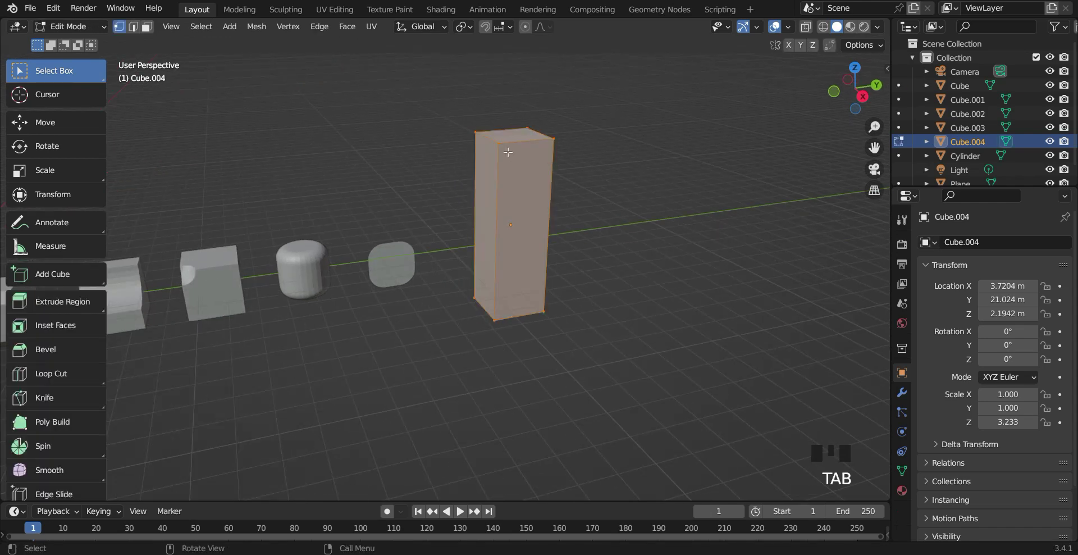
left_click(57, 357)
left_click_drag(513, 157, 529, 148)
scroll(530, 149, "up", 2)
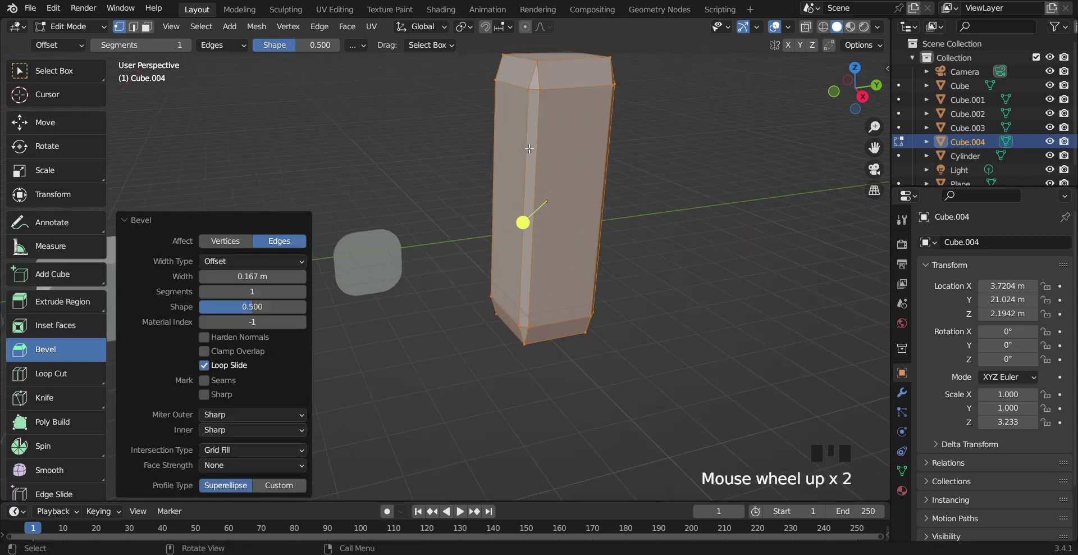
scroll(530, 149, "down", 1)
mouse_move(252, 292)
left_mouse_down()
mouse_move(292, 292)
mouse_move(264, 291)
left_mouse_up()
left_click(446, 136)
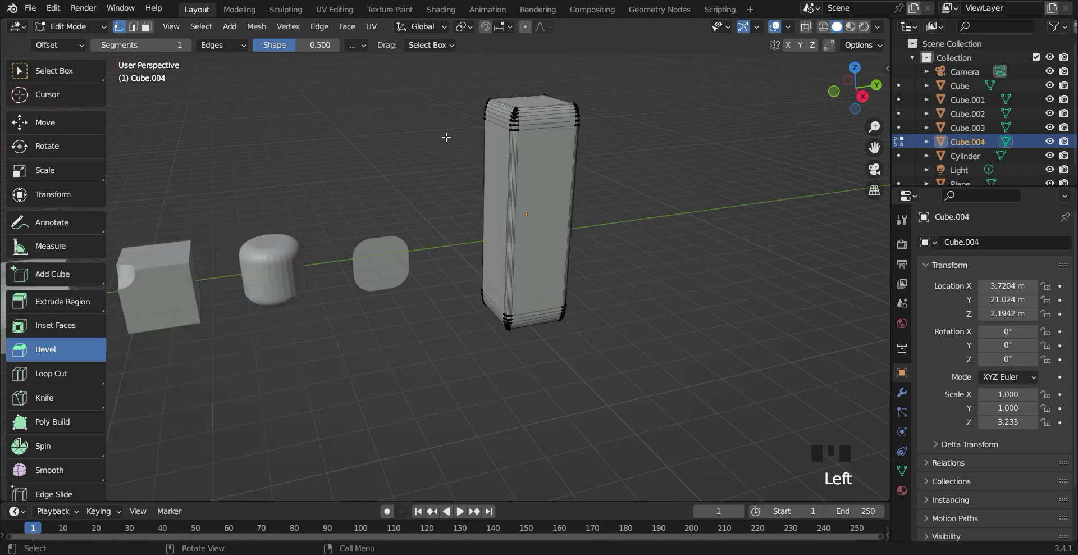
- Examine the tall block's bevelled top corner up close in Edit Mode and return to Object Mode to check its shading
middle_click_drag(446, 136, 449, 286, "shift")
scroll(678, 336, "up", 4)
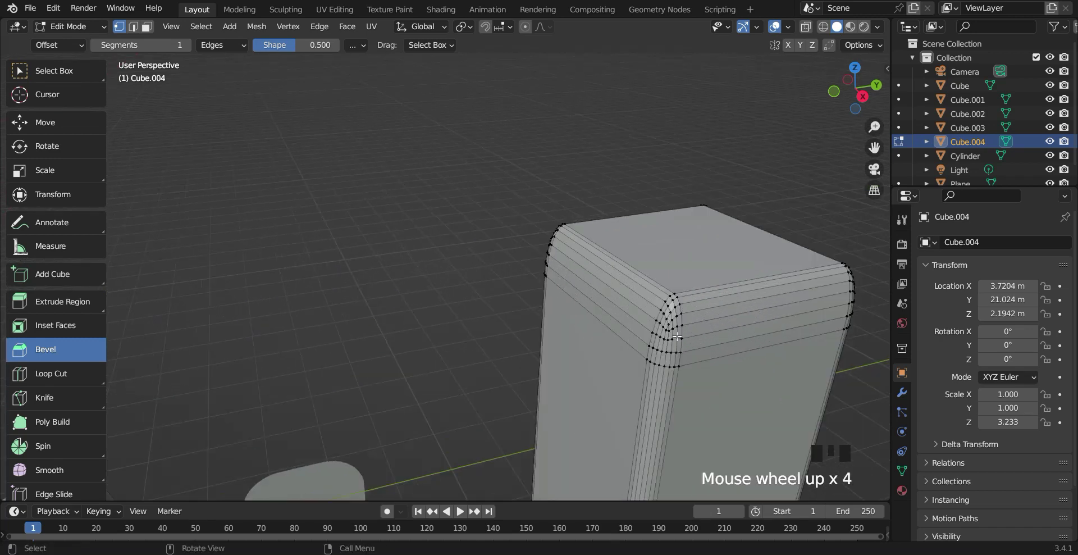
middle_click_drag(678, 336, 636, 302, "shift")
scroll(599, 257, "up", 2)
scroll(619, 309, "down", 2)
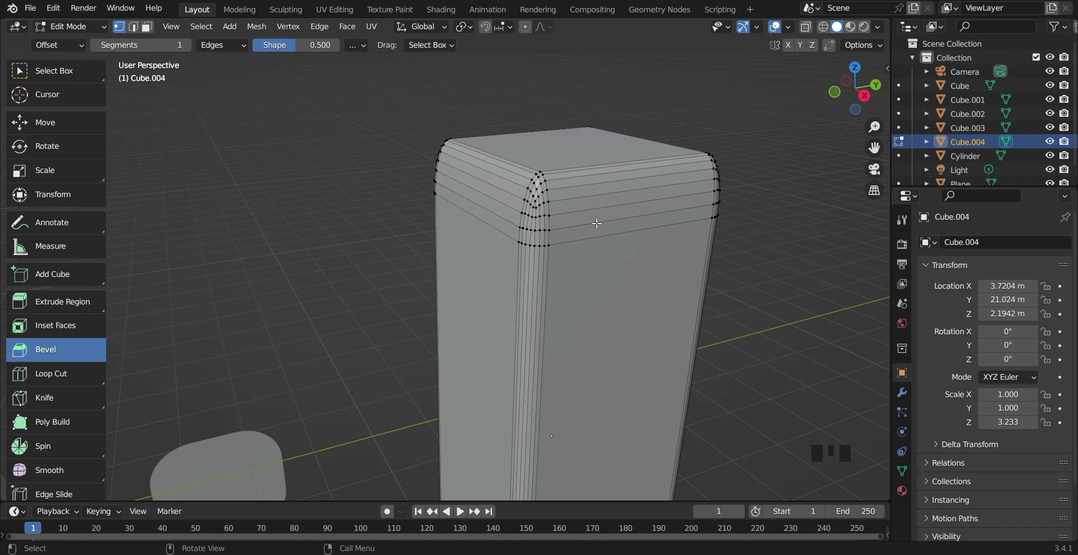
key("Tab")
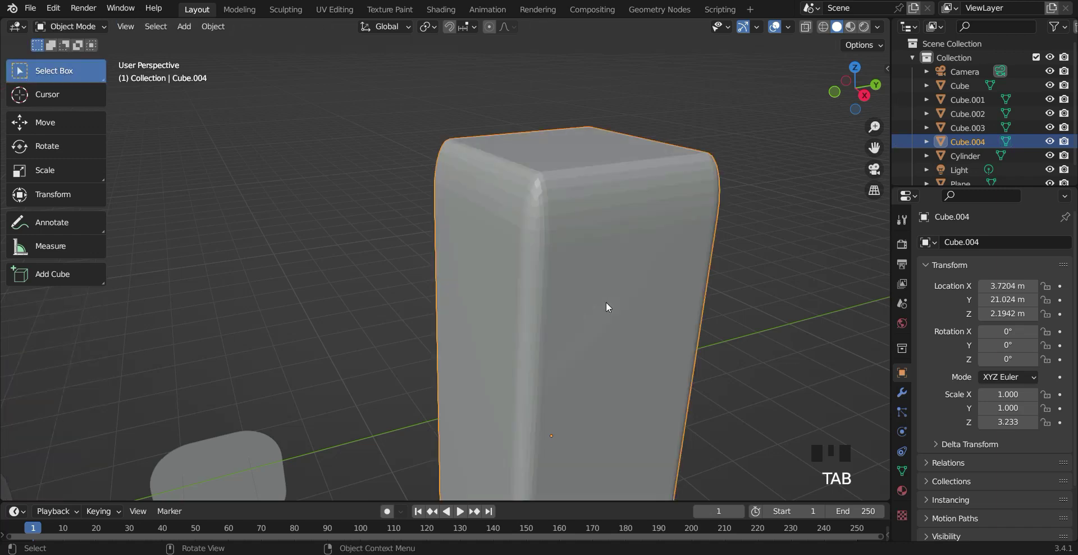
scroll(606, 298, "up", 2)
scroll(605, 298, "down", 1)
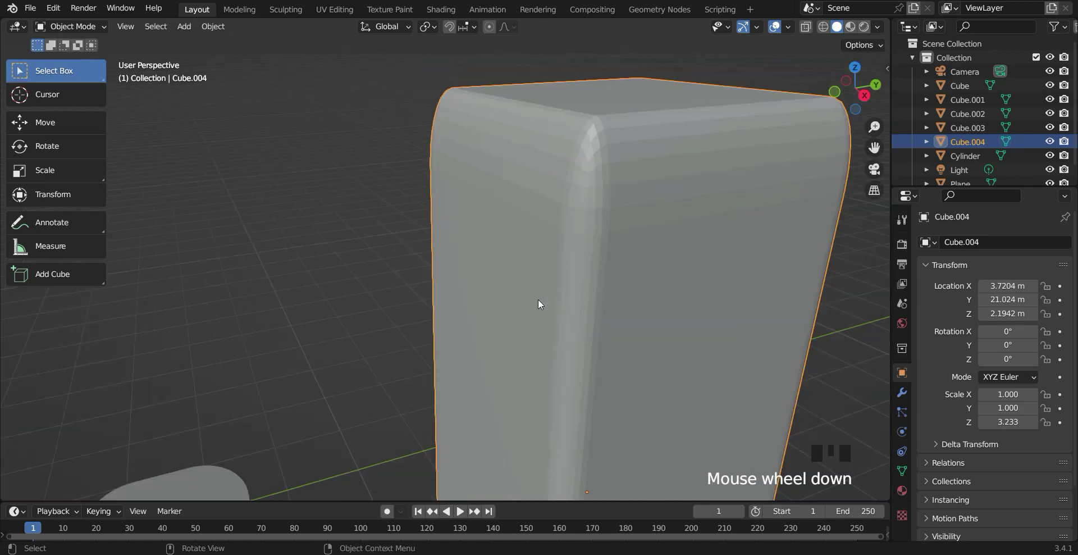
mouse_move(538, 299)
middle_mouse_down()
mouse_move(544, 338)
mouse_move(547, 302)
middle_mouse_up()
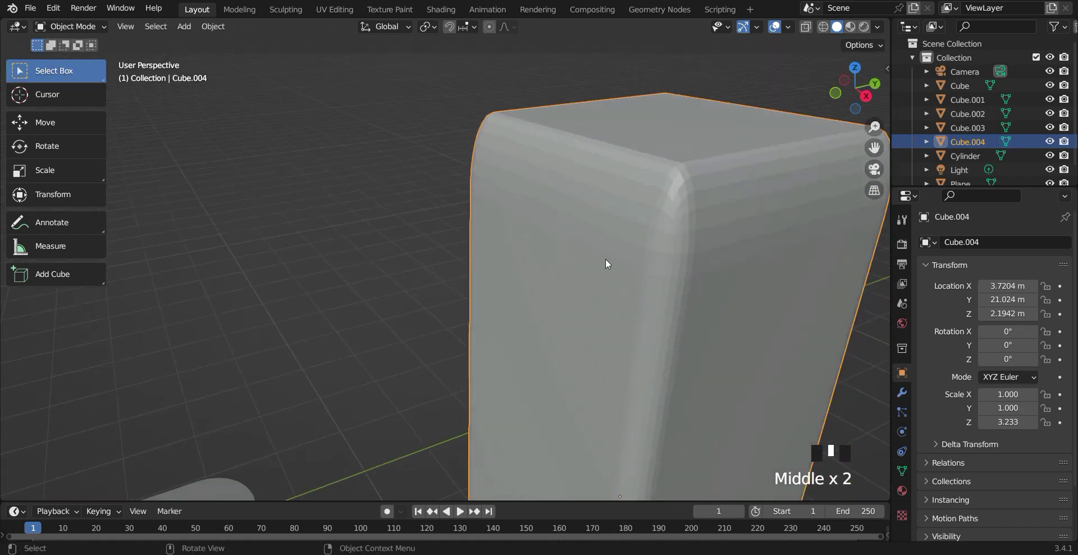
scroll(605, 263, "down", 1)
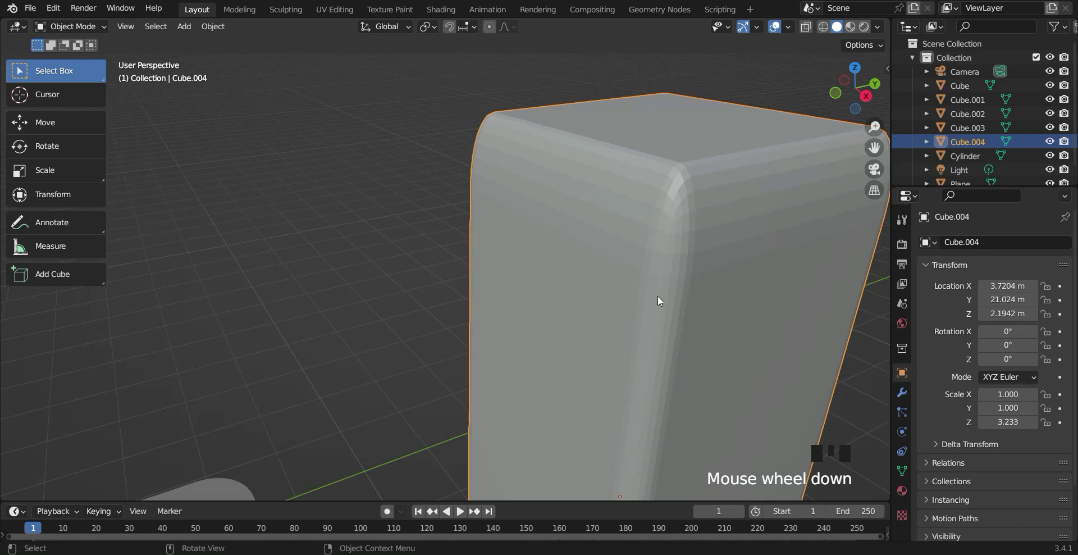
scroll(658, 296, "down", 3)
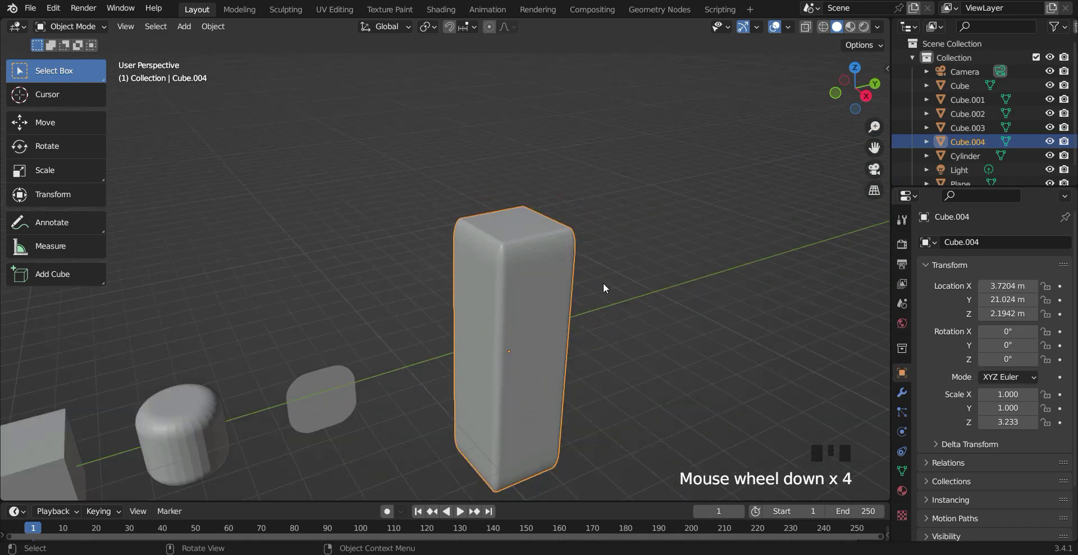
- Undo the tall block's bevel and return to Object Mode
key("ctrl+z")
key("ctrl+z")
key("ctrl+z")
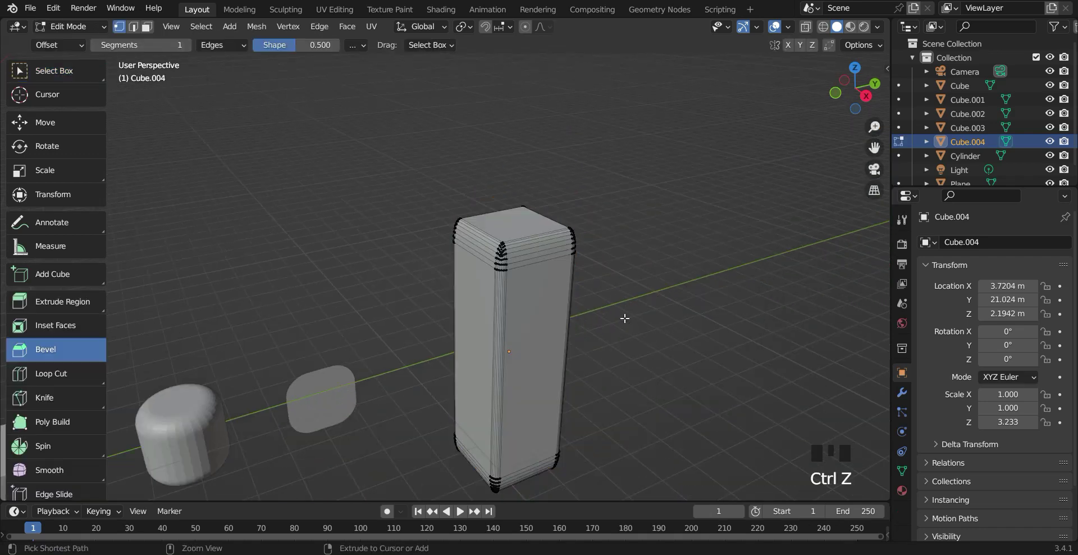
left_click(624, 318)
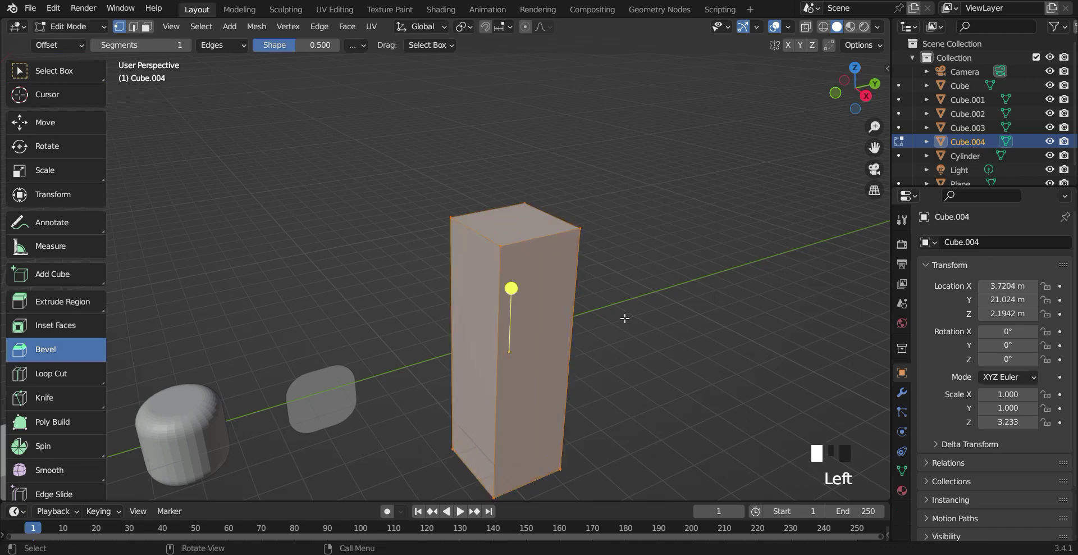
key("Tab")
middle_click_drag(625, 318, 626, 322)
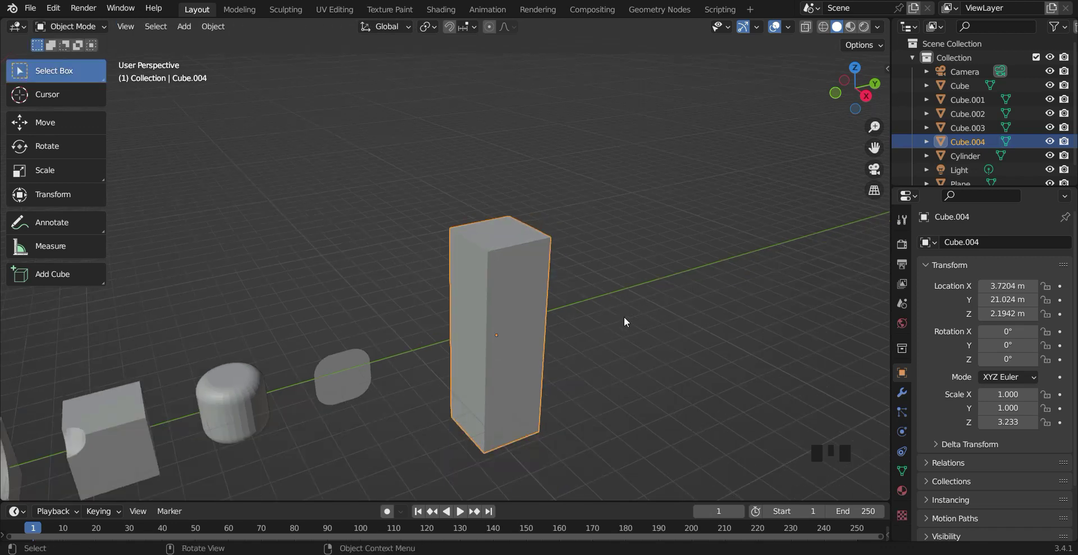
- Apply the tall block's scale and location in Object Mode
key("n")
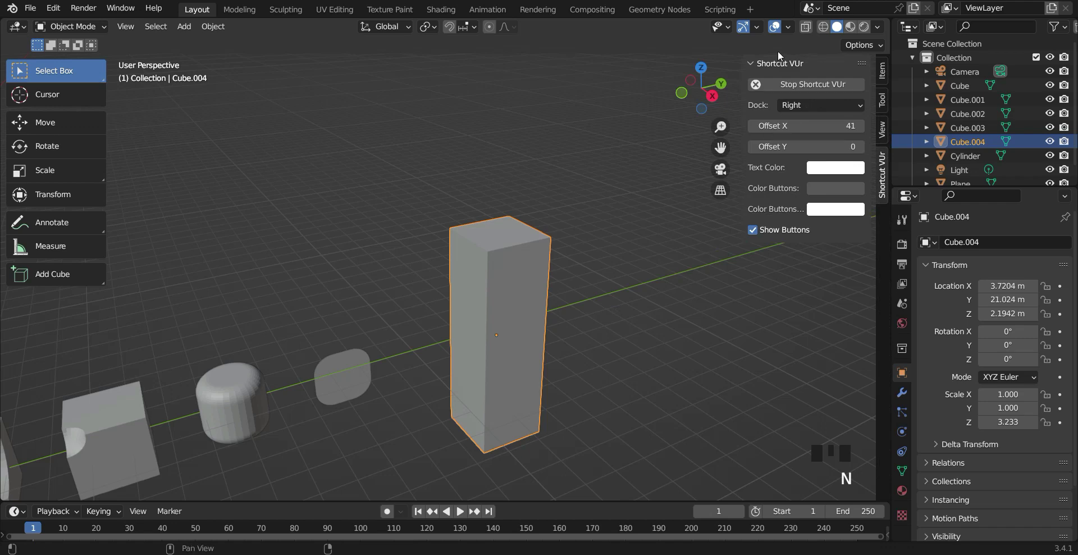
key("n")
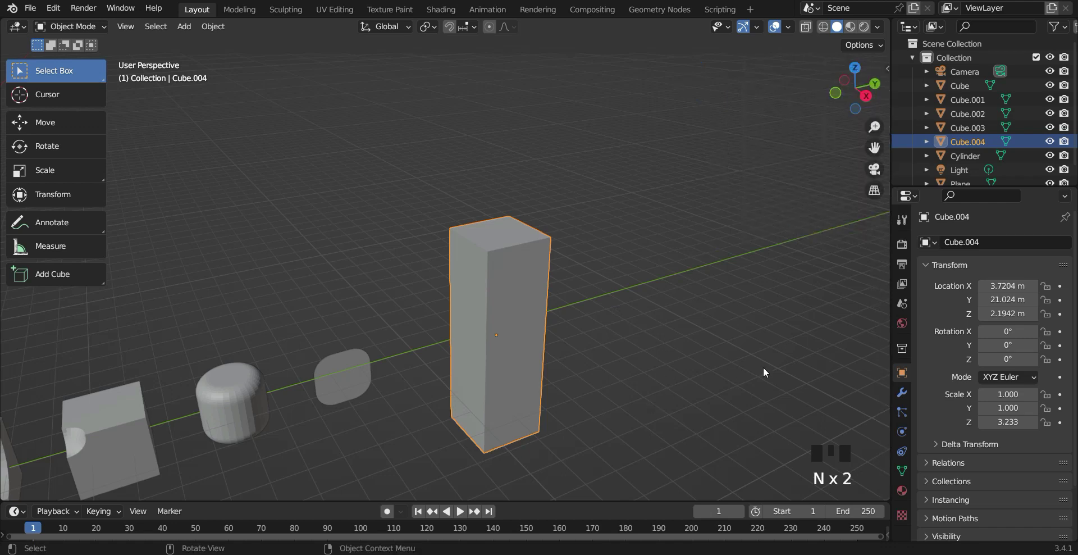
left_click(904, 373)
key("ctrl+a")
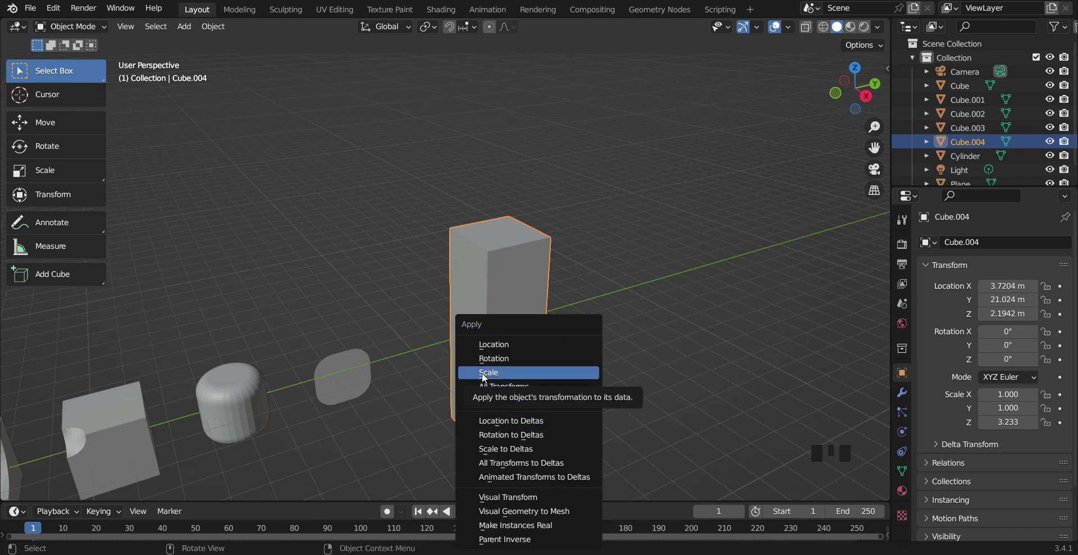
left_click(518, 372)
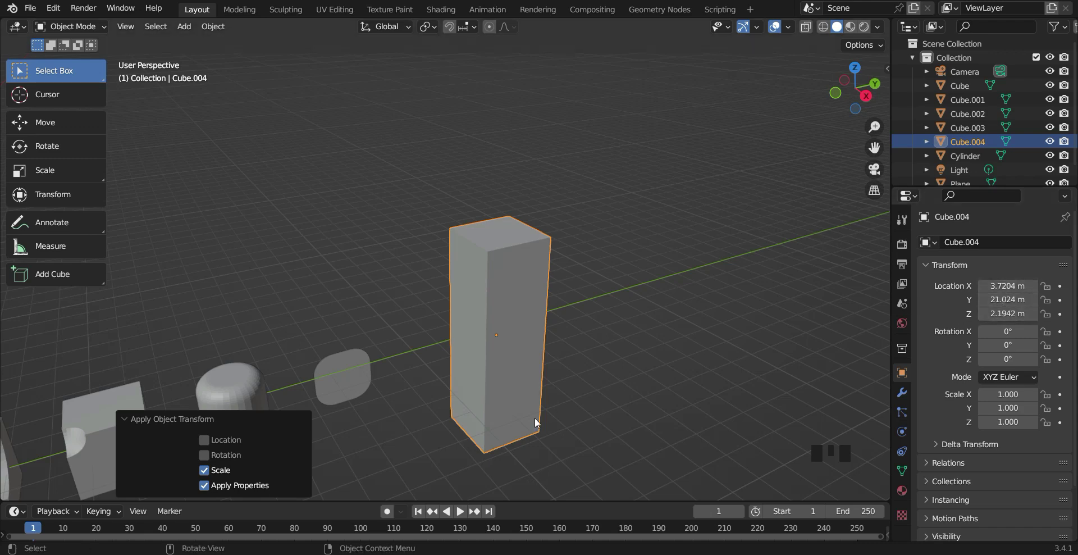
key("ctrl+a")
left_click(534, 339)
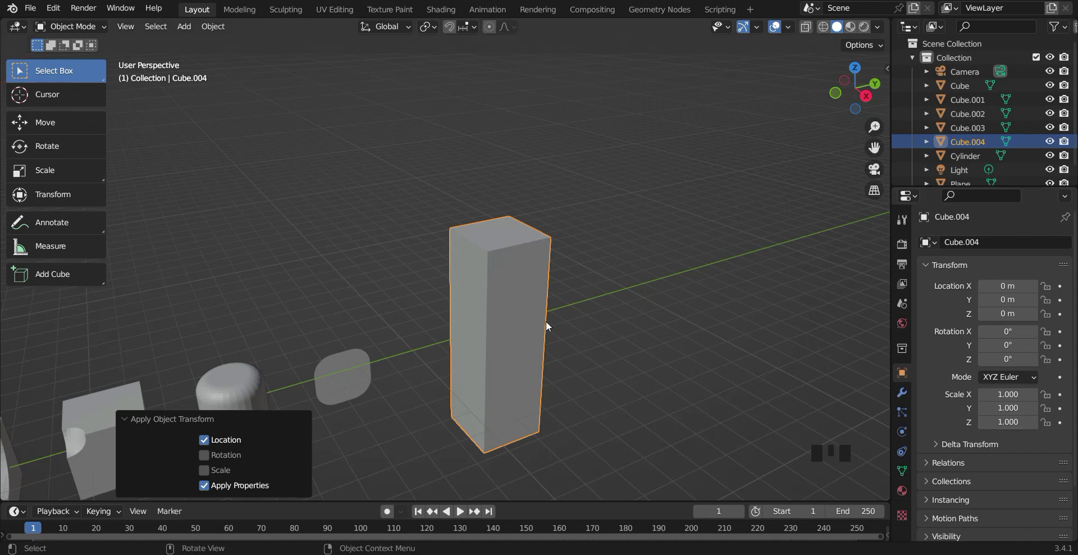
- Enter Edit Mode, select the whole tall block and bevel its edges about 0.267 m wide
key("Tab")
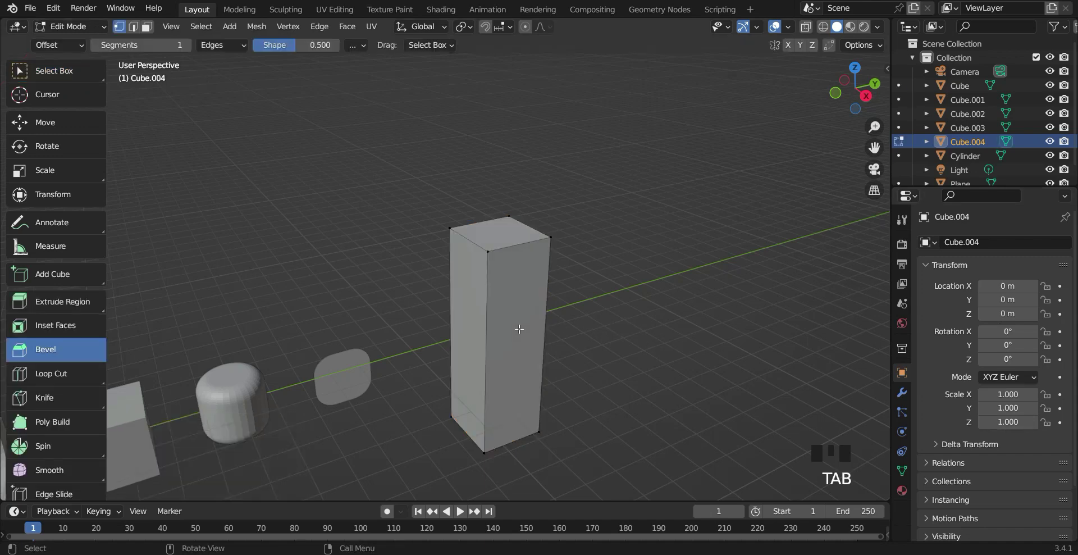
key("a")
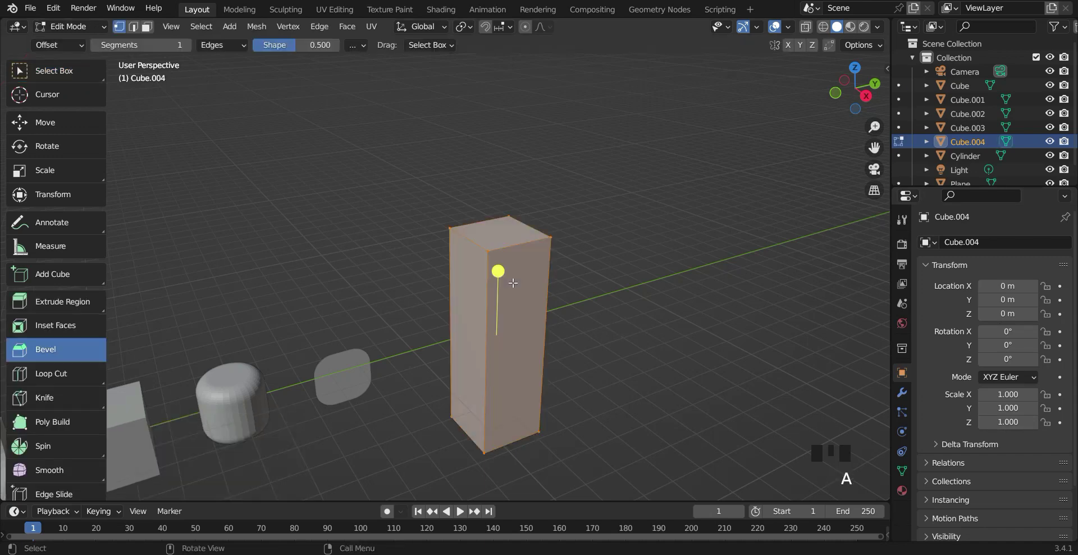
left_click_drag(499, 272, 504, 257)
scroll(508, 284, "up", 2)
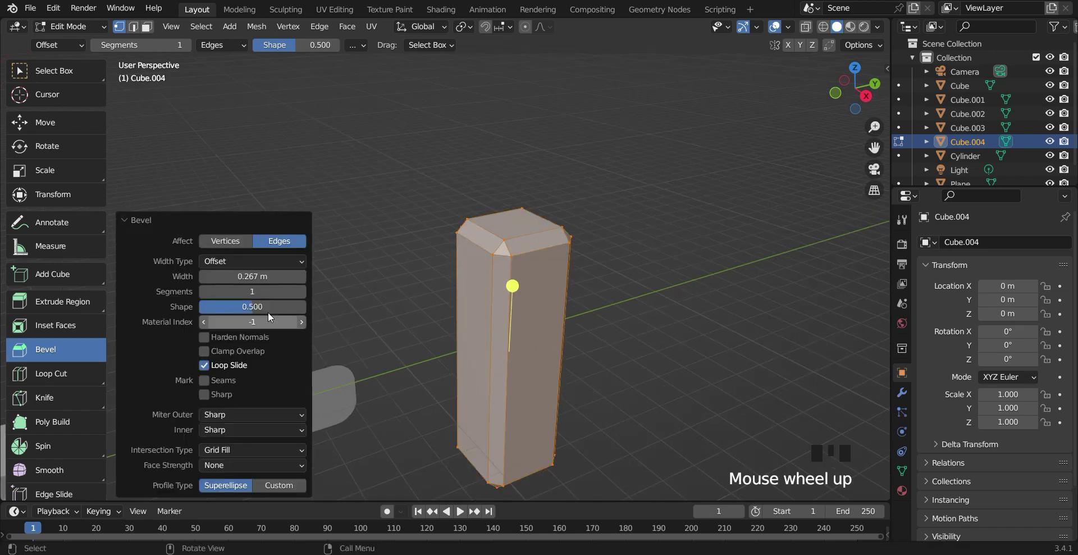
- Raise the tall block's bevel segment count above 5 and deselect the geometry
left_click(301, 291)
left_click(302, 291)
left_click(302, 291)
left_click(302, 291)
left_click(302, 291)
left_click(302, 291)
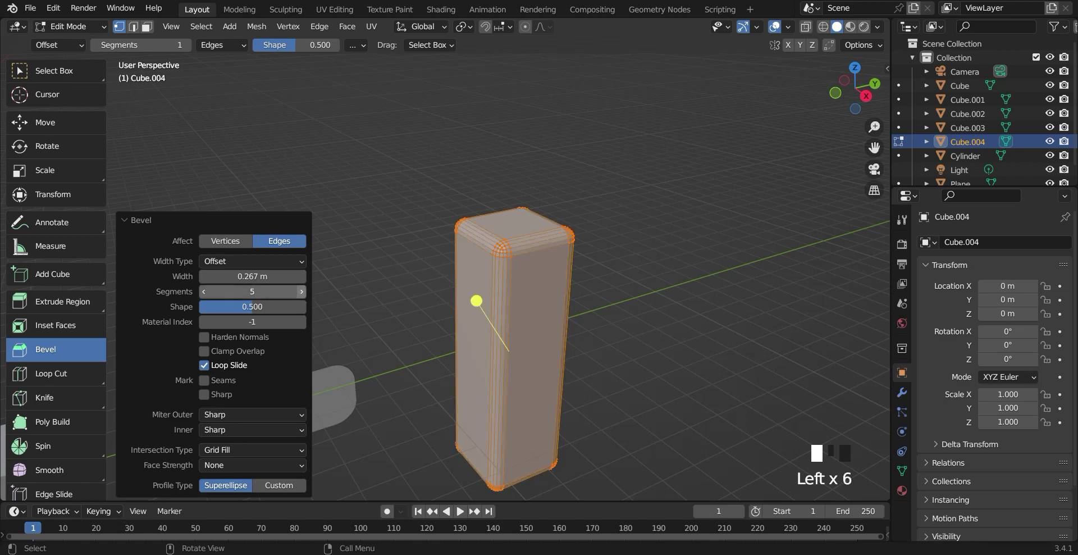
left_click(302, 291)
left_click(302, 290)
left_click(302, 290)
left_click(413, 275)
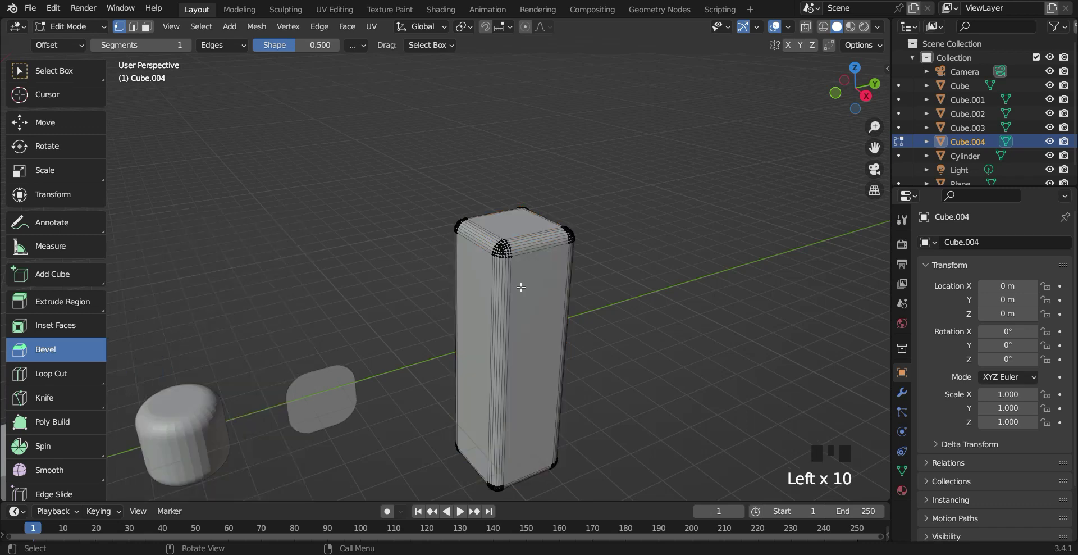
- Examine the tall block's rounded top corner up close to check how even the bevel is
middle_click_drag(522, 297, 578, 300)
scroll(554, 281, "up", 3)
scroll(546, 153, "up", 3)
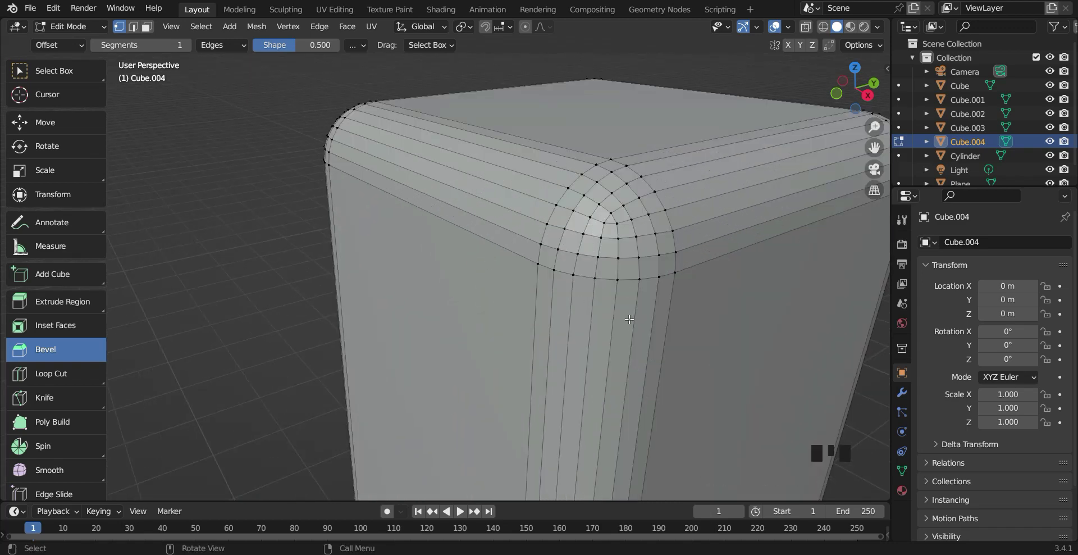
scroll(629, 319, "down", 6)
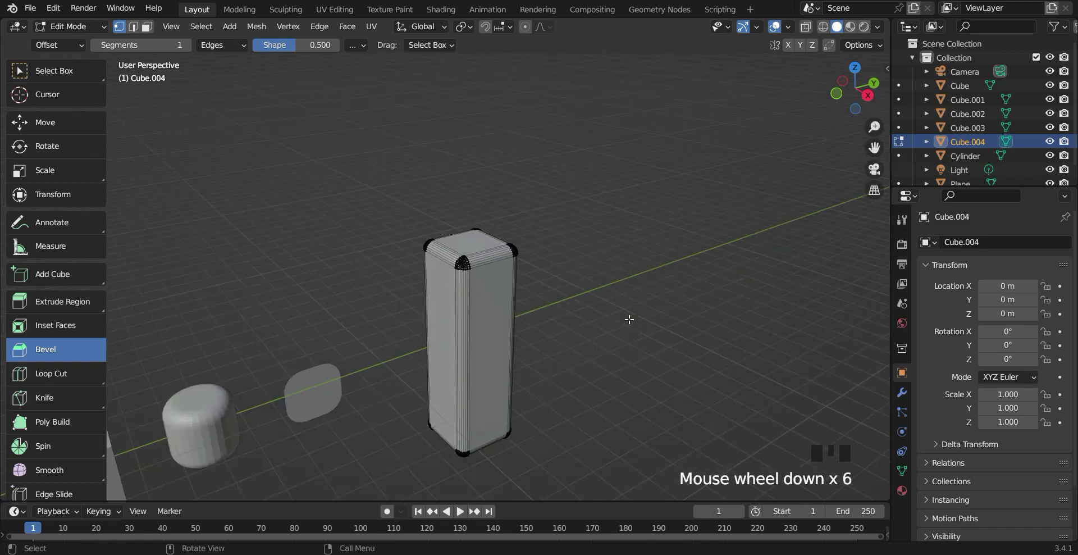
- Return to Object Mode and open the tall block's modifier properties
key("Tab")
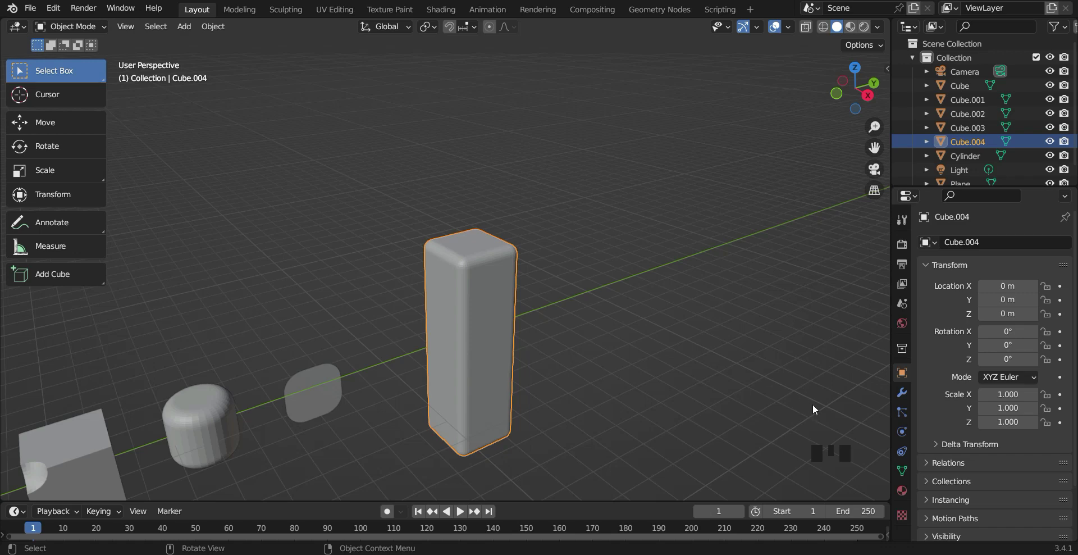
left_click(902, 392)
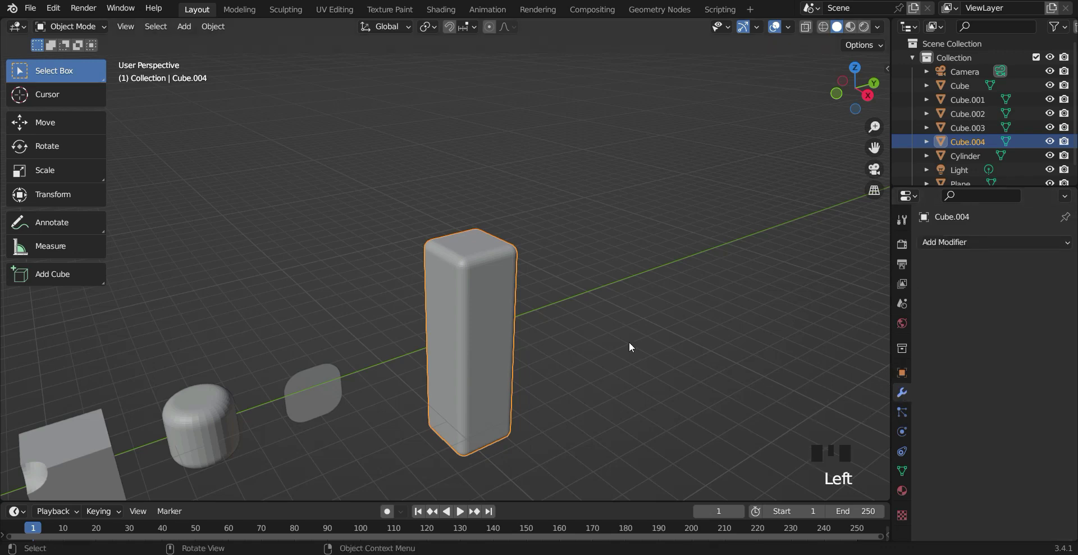
left_click(949, 245)
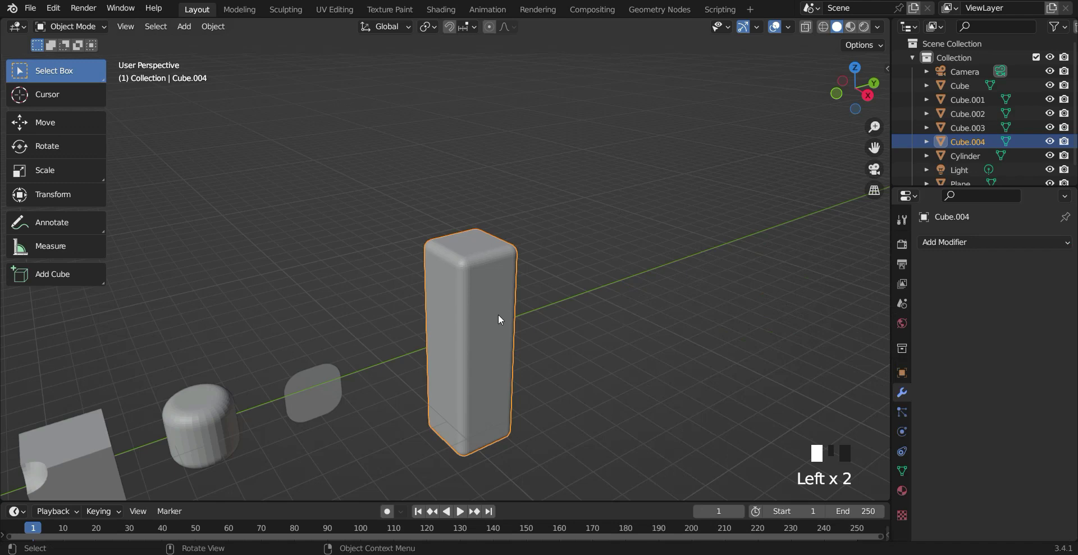
- Add a cube mesh and move it past the tall block, by about 4.38 m in X, 28.44 m in Y and 1.08 m in Z
scroll(498, 314, "down", 4)
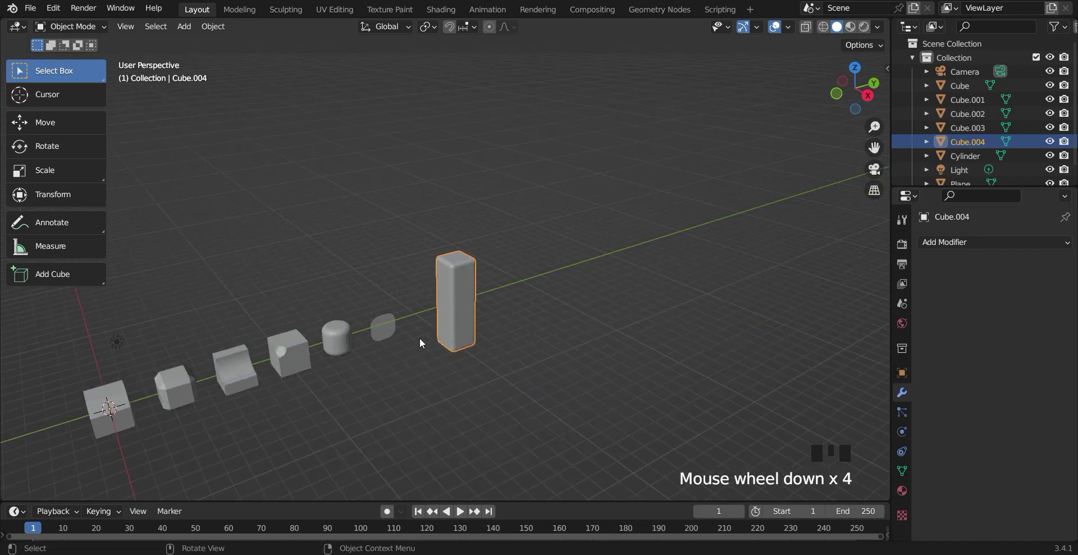
middle_click_drag(387, 397, 538, 382)
scroll(494, 368, "up", 2)
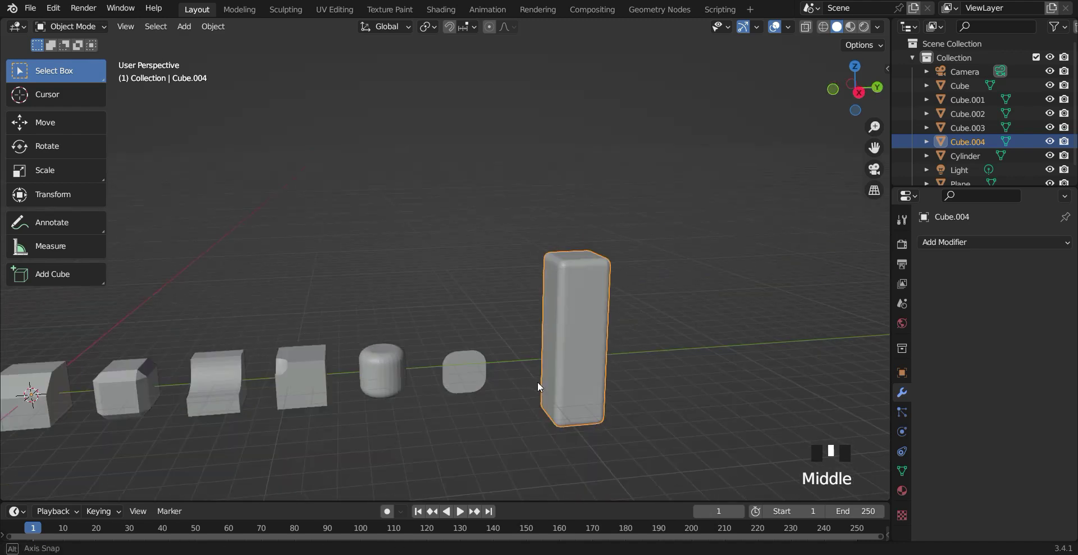
scroll(538, 382, "down", 2)
key("shift+a")
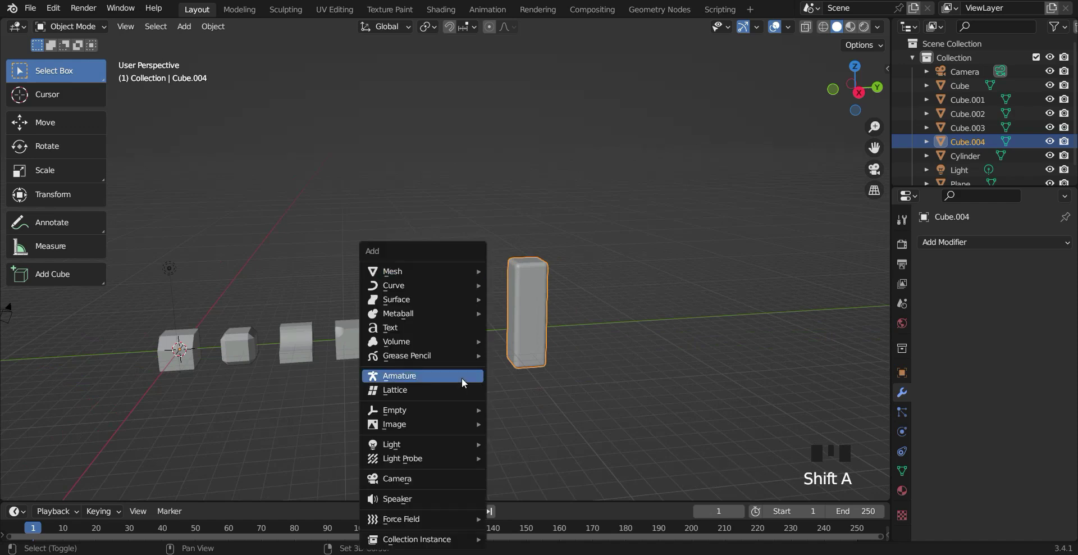
mouse_move(460, 272)
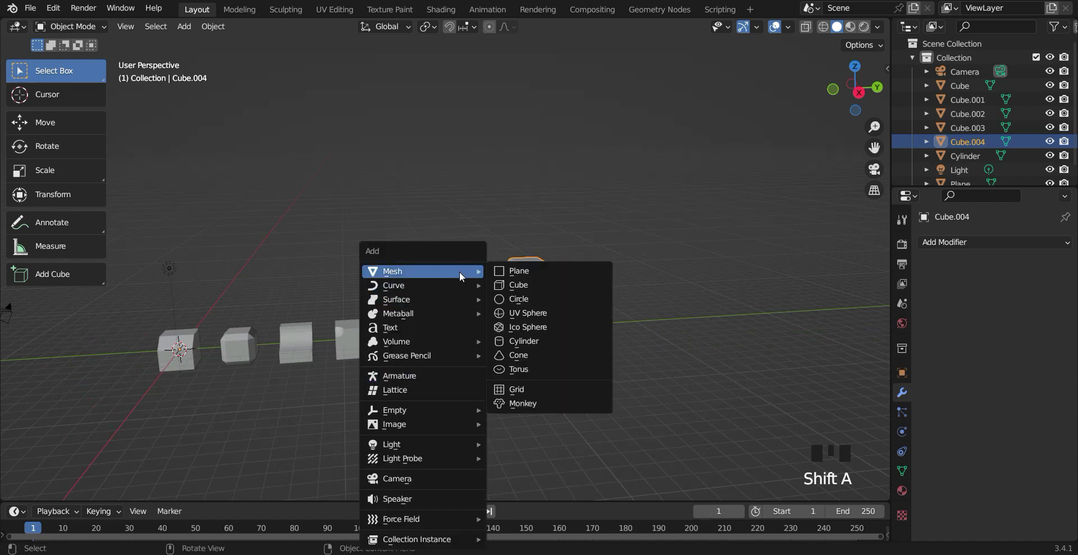
left_click(538, 283)
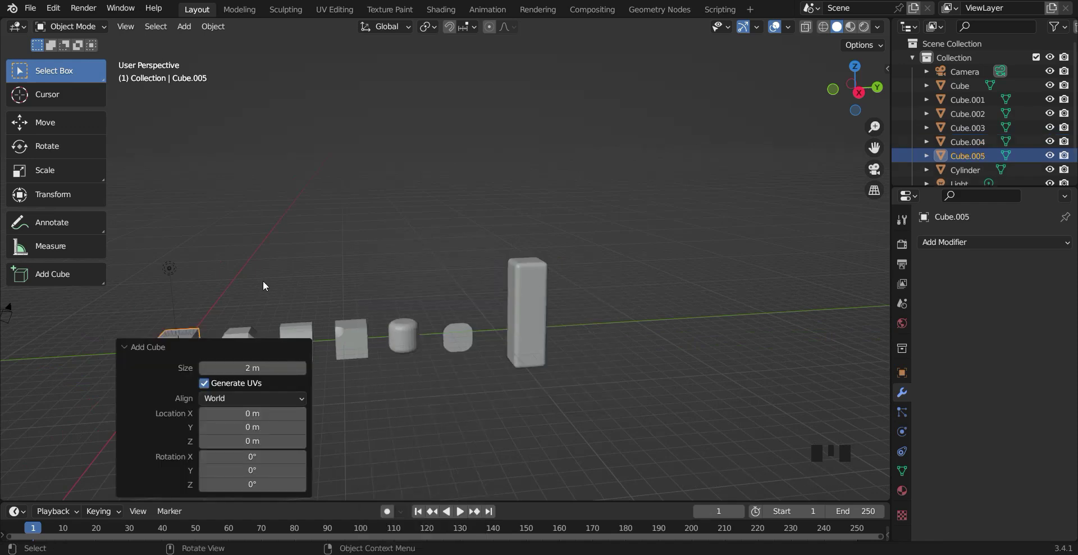
key("g")
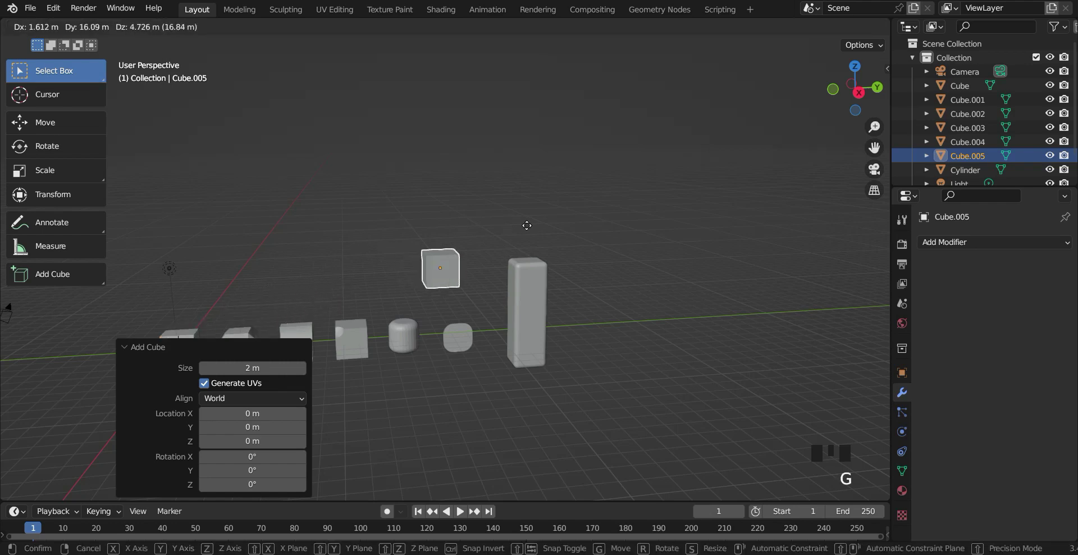
left_click(693, 306)
scroll(716, 348, "up", 3)
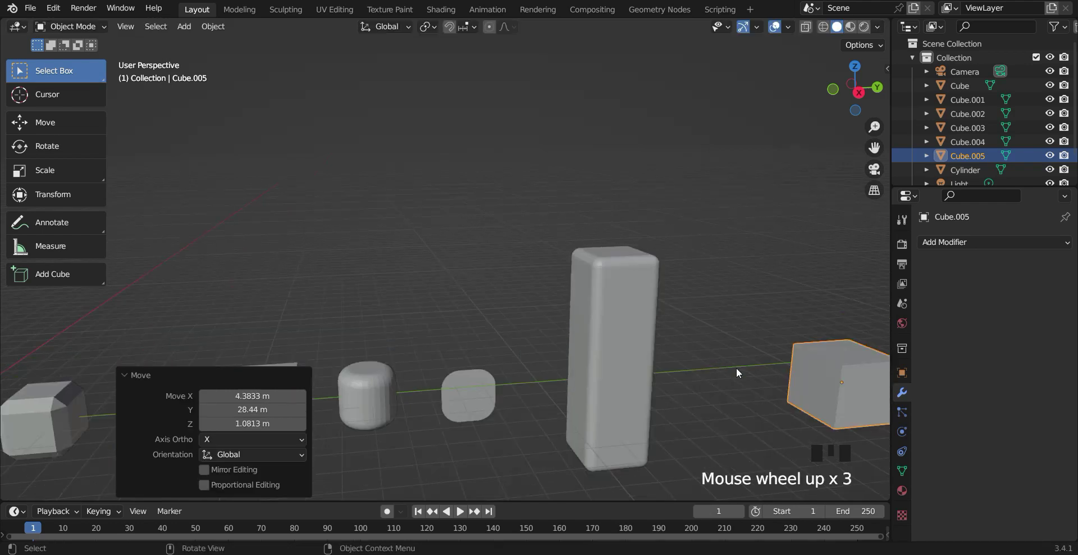
middle_click_drag(736, 367, 654, 325, "shift")
scroll(654, 325, "up", 2)
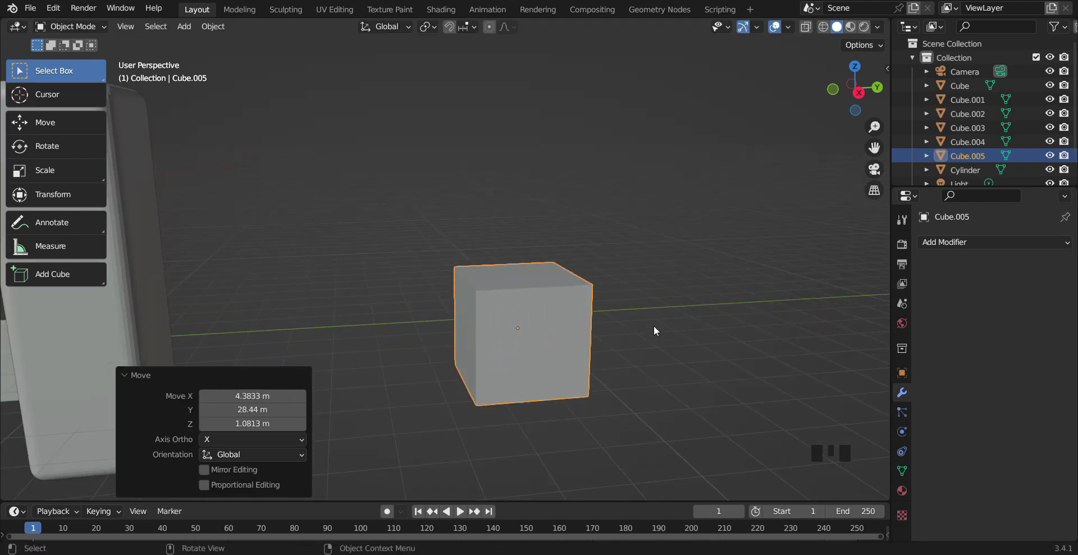
key("Tab")
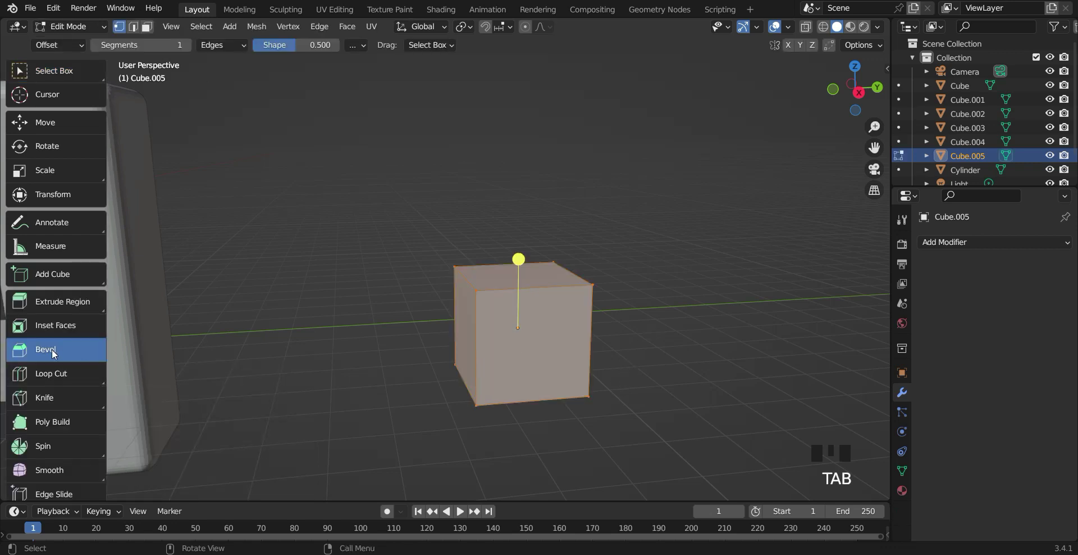
mouse_move(518, 259)
left_mouse_down()
mouse_move(530, 241)
mouse_move(528, 257)
left_mouse_up()
key("Tab")
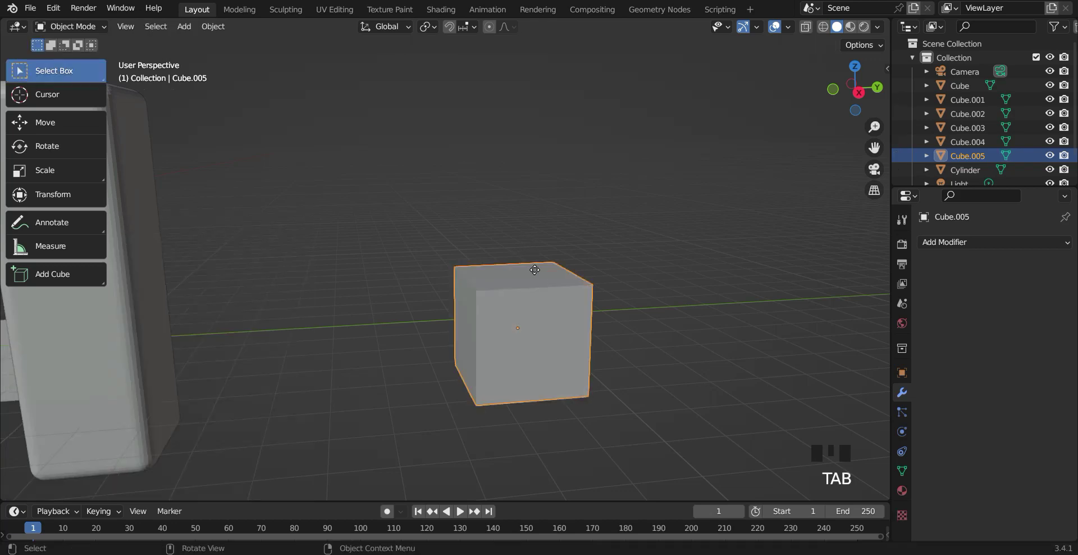
- Add a Bevel modifier to the new cube
scroll(583, 295, "down", 2)
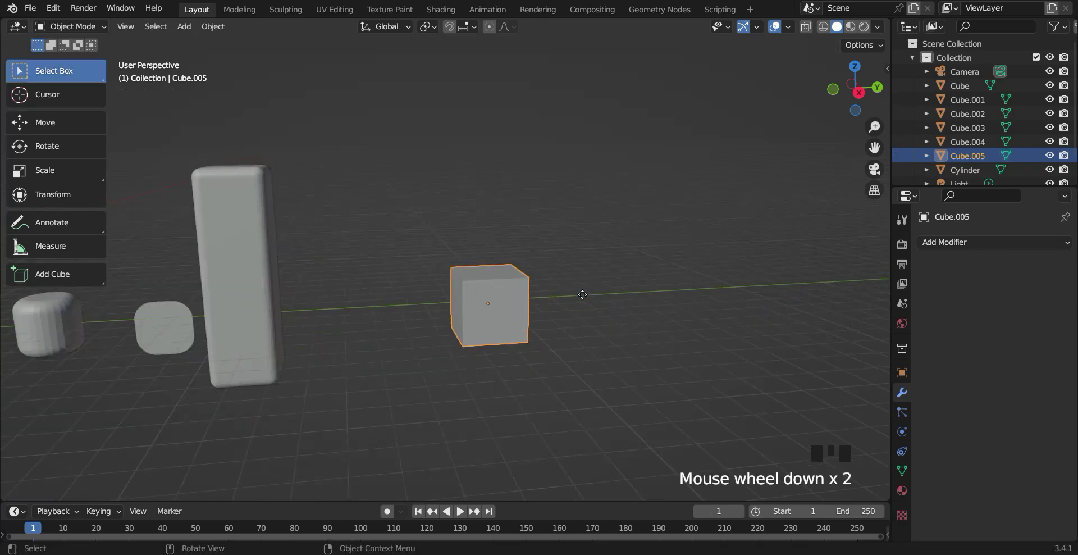
left_click(900, 395)
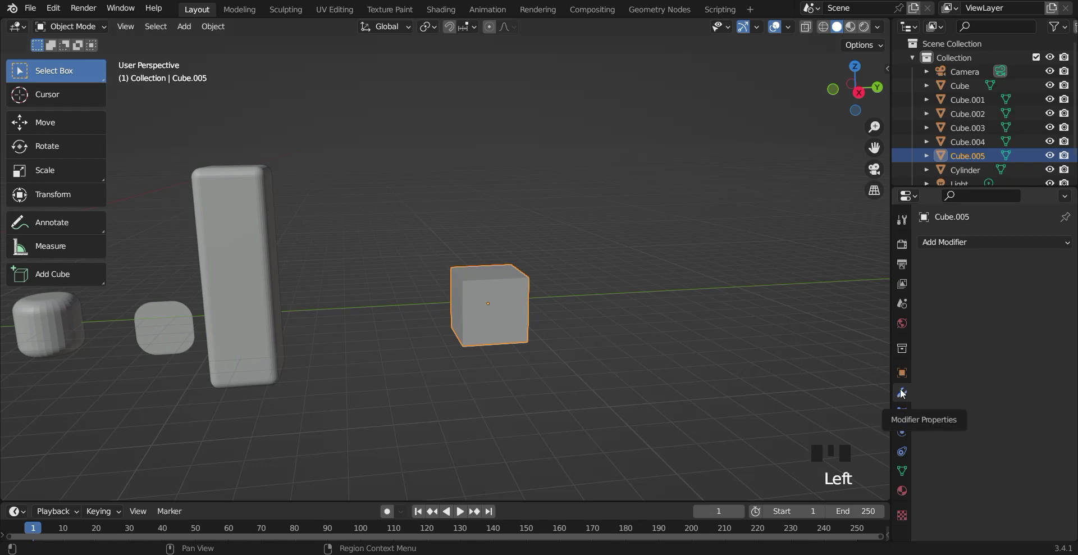
left_click(960, 242)
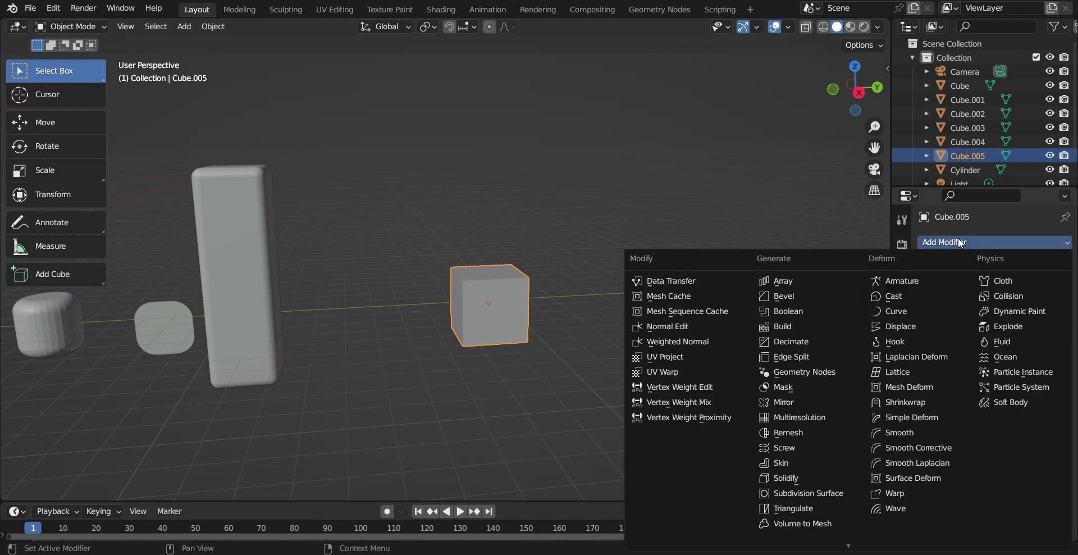
left_click(791, 298)
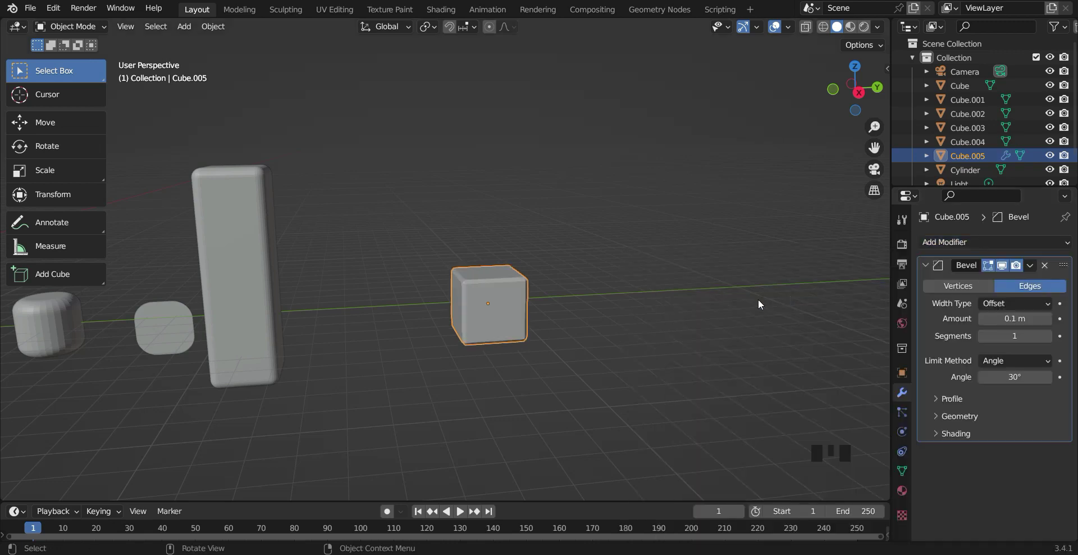
- Set the cube's Bevel modifier to 4 segments and an amount of 0.36 m
scroll(483, 328, "up", 2)
scroll(483, 328, "up", 1)
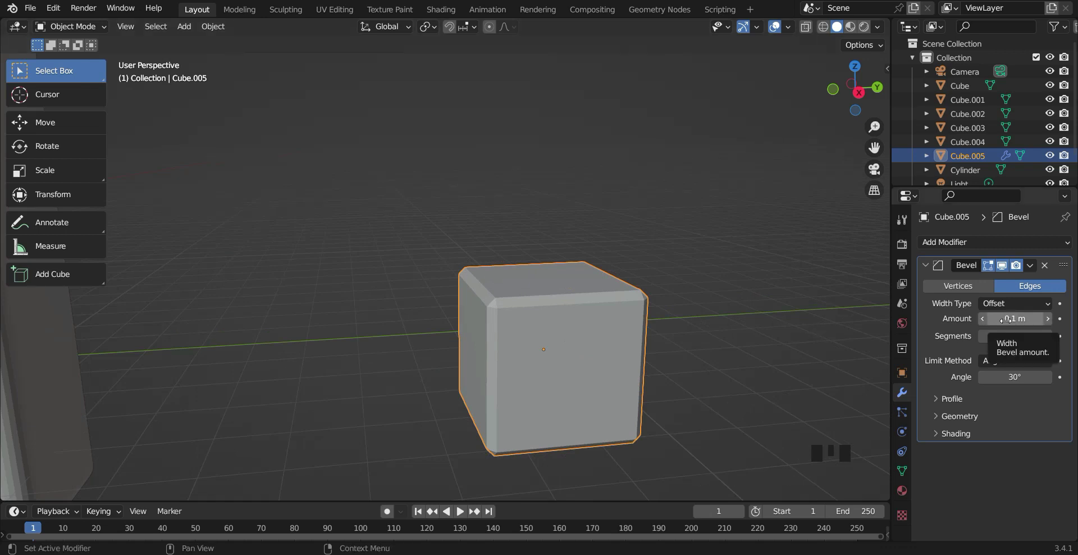
left_click_drag(1014, 337, 1027, 337)
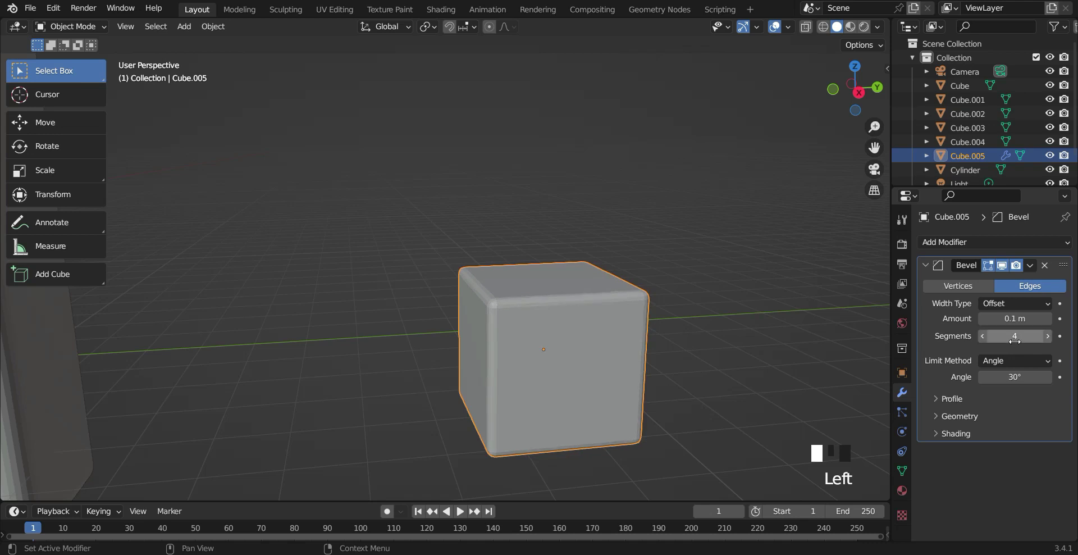
left_click_drag(1014, 318, 1034, 319)
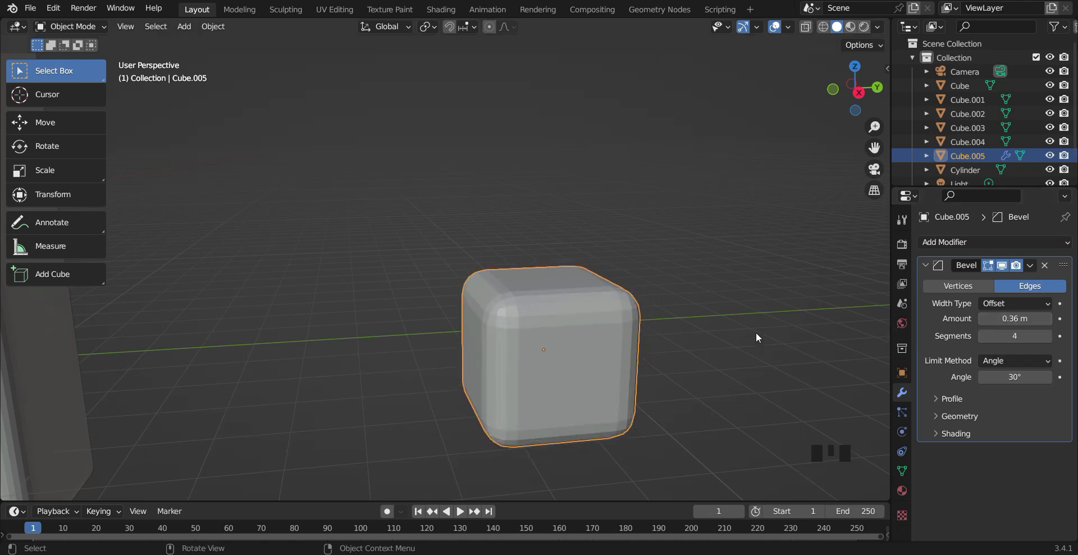
- Delete all objects in the scene, including the bevelled sample meshes and the camera
scroll(756, 332, "up", 2)
scroll(774, 381, "down", 2)
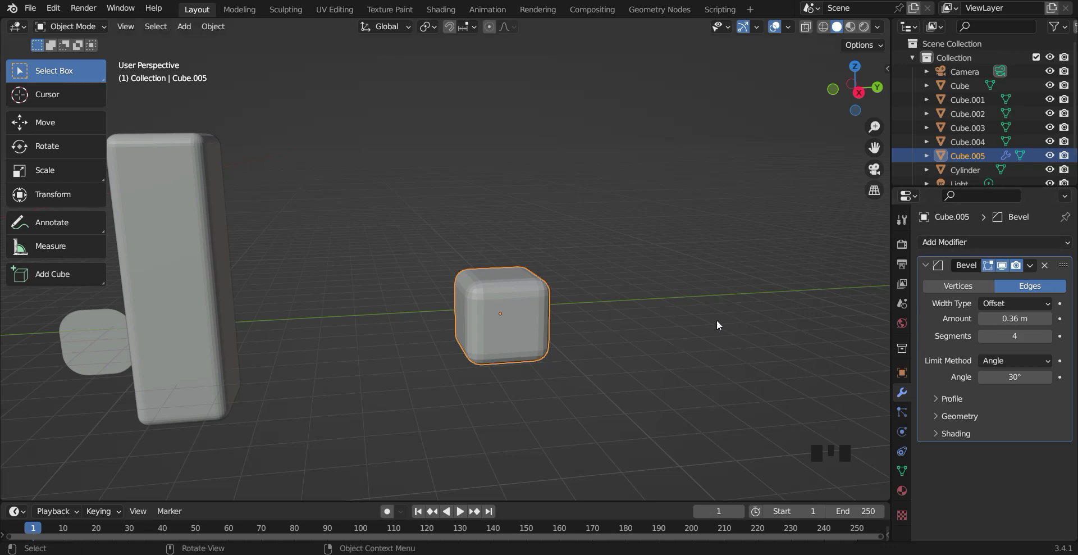
scroll(409, 293, "down", 7)
scroll(314, 341, "up", 2)
middle_click_drag(313, 340, 355, 346)
key("a")
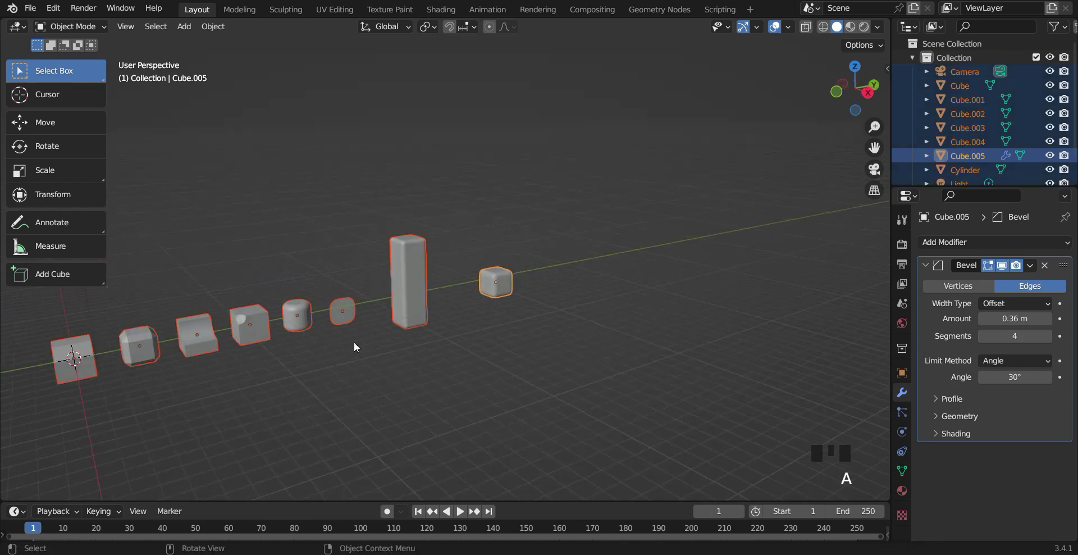
key("x")
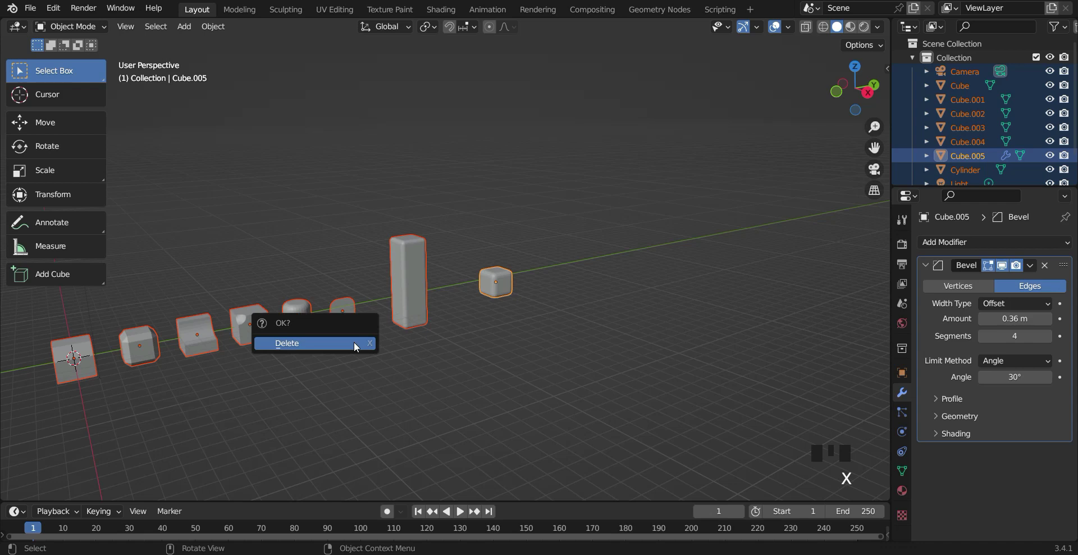
left_click(356, 344)
- Add a 2 m cube mesh at the world origin and collapse its creation settings
middle_click_drag(198, 332, 410, 291, "shift")
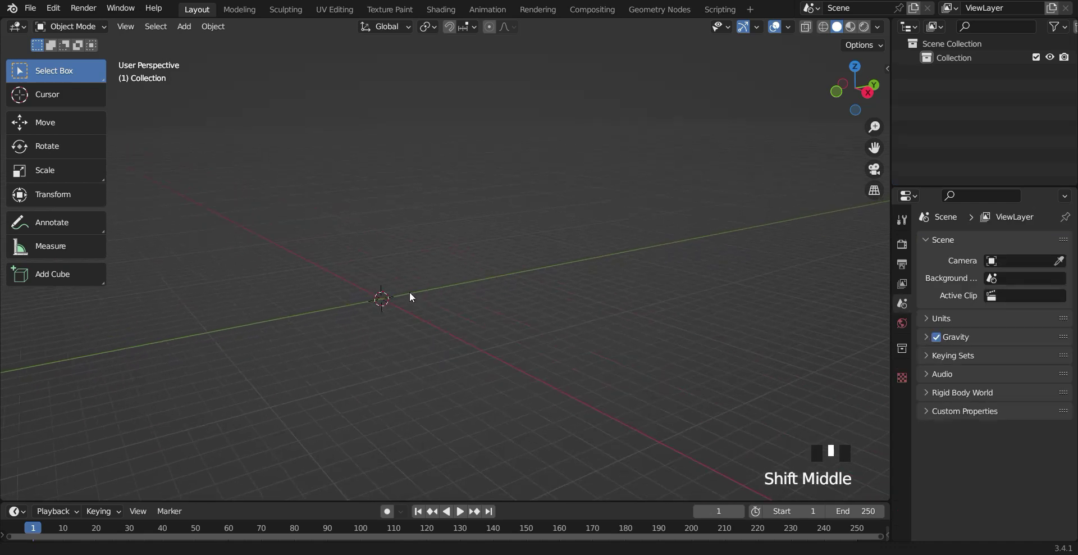
key("shift+a")
mouse_move(410, 273)
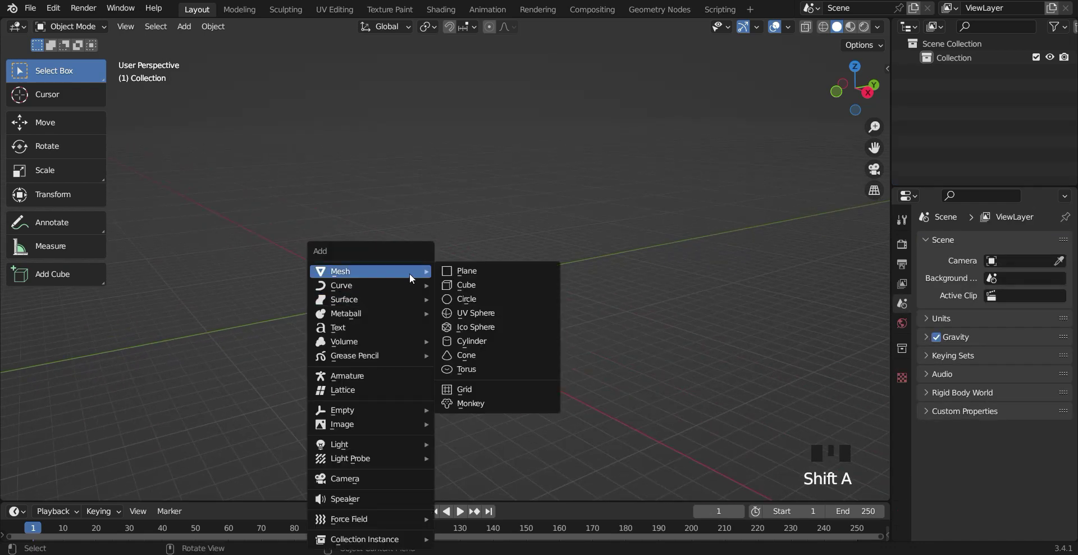
left_click(466, 284)
scroll(477, 325, "up", 2)
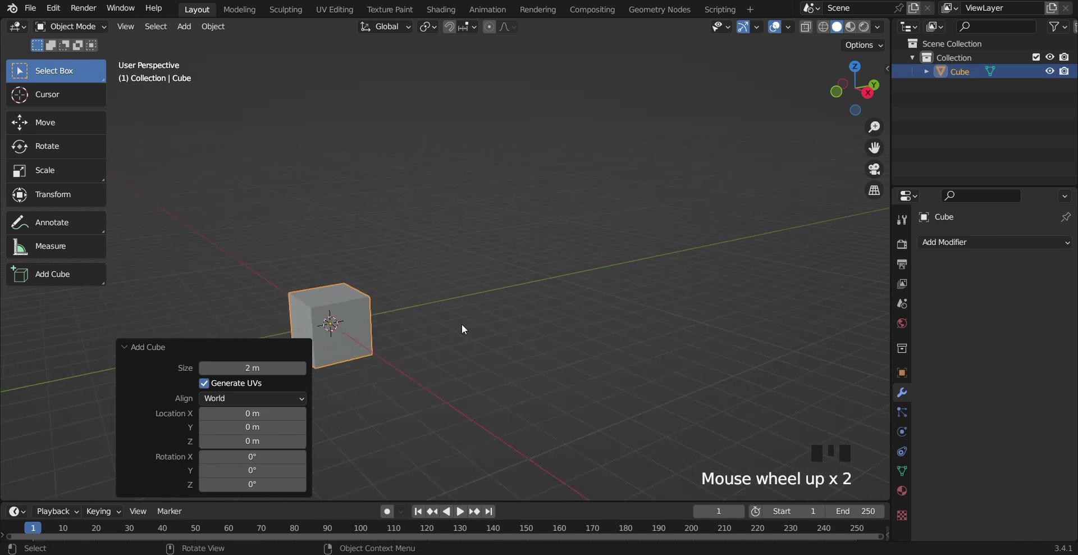
middle_click_drag(461, 330, 677, 309, "shift")
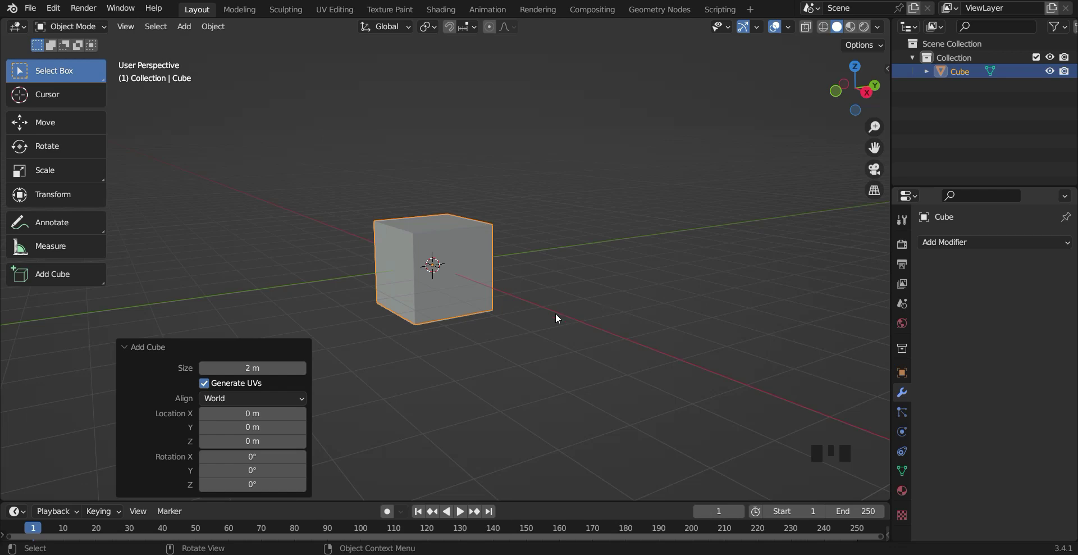
scroll(556, 317, "down", 1)
mouse_move(557, 317)
middle_mouse_down()
mouse_move(557, 349)
mouse_move(531, 320)
mouse_move(551, 330)
middle_mouse_up()
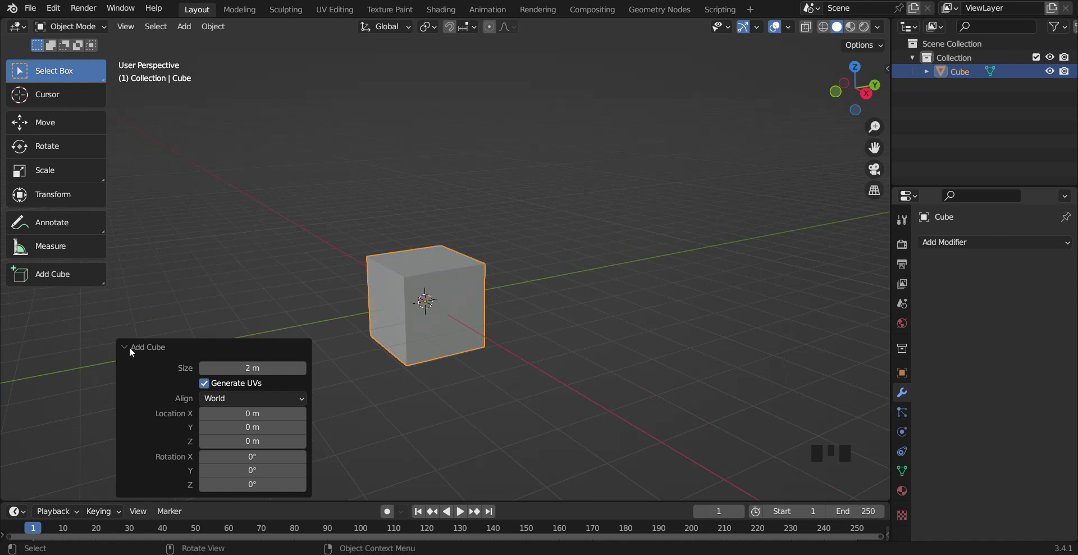
left_click(129, 346)
- Scale the cube down along X into a slimmer block and stretch it along Z by about 1.19
middle_click_drag(395, 351, 434, 355)
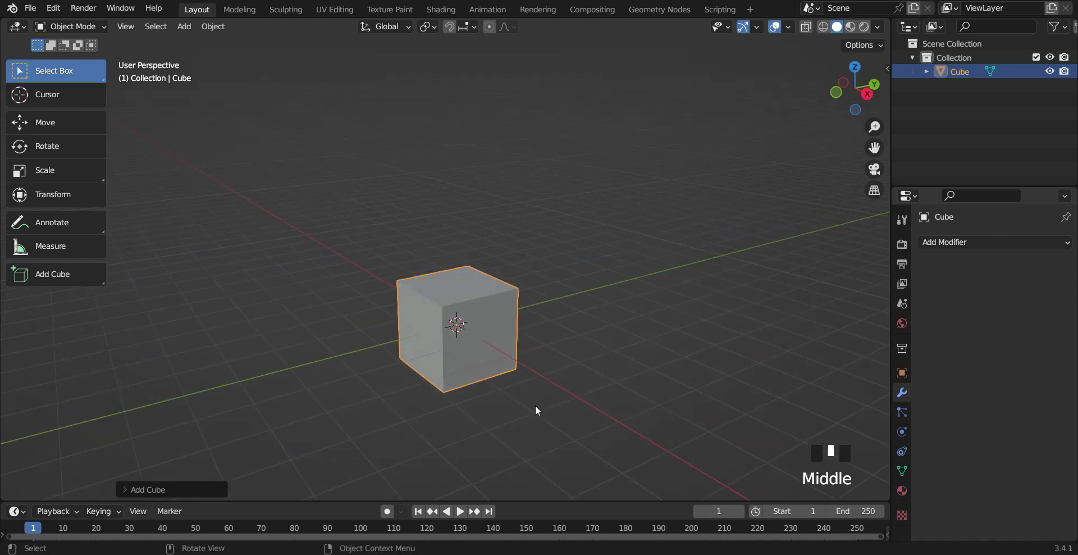
key("s")
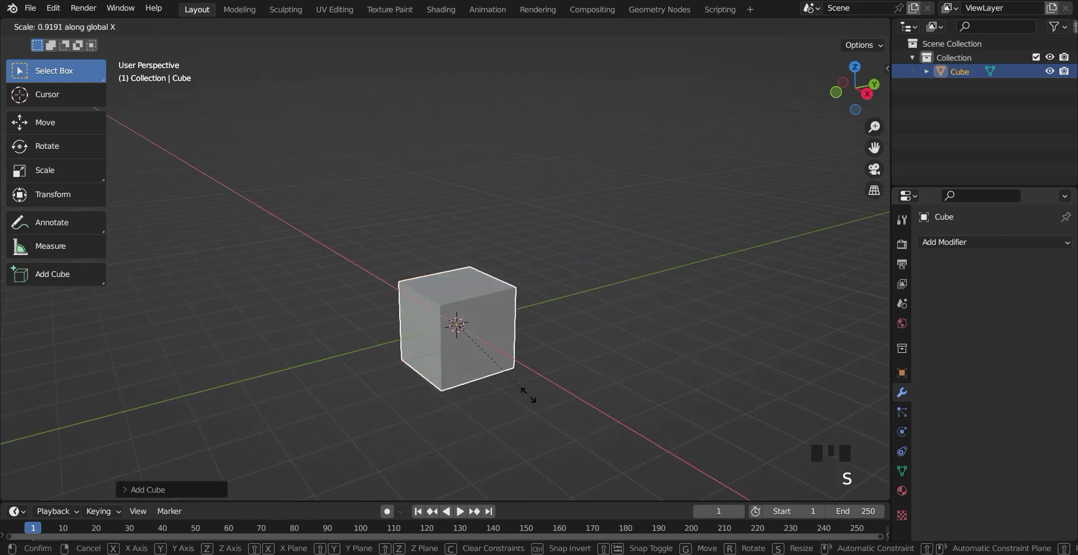
left_click(511, 375)
middle_click_drag(508, 372, 544, 365)
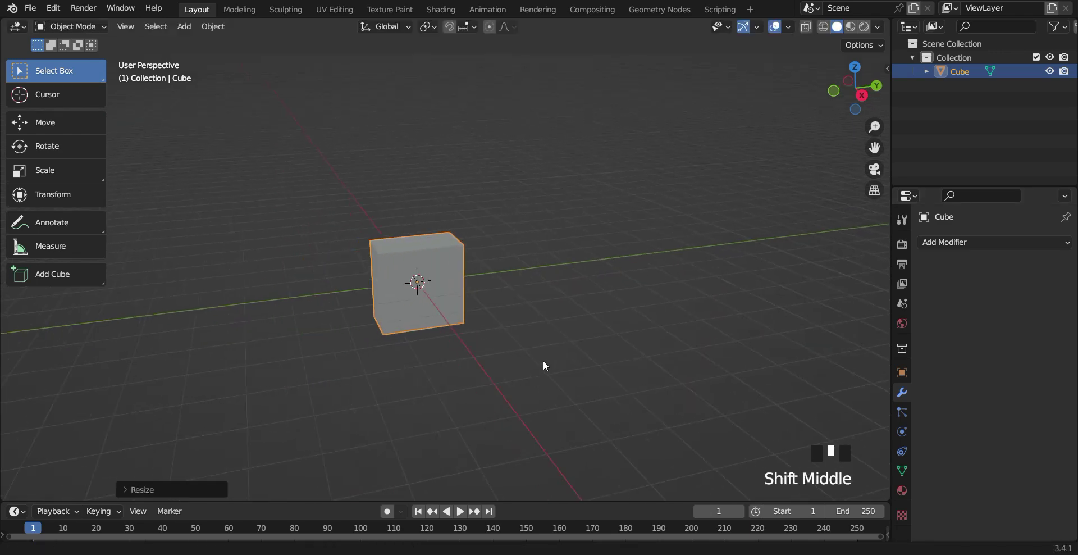
middle_click_drag(712, 375, 696, 378)
middle_click_drag(587, 380, 625, 352, "shift")
key("s")
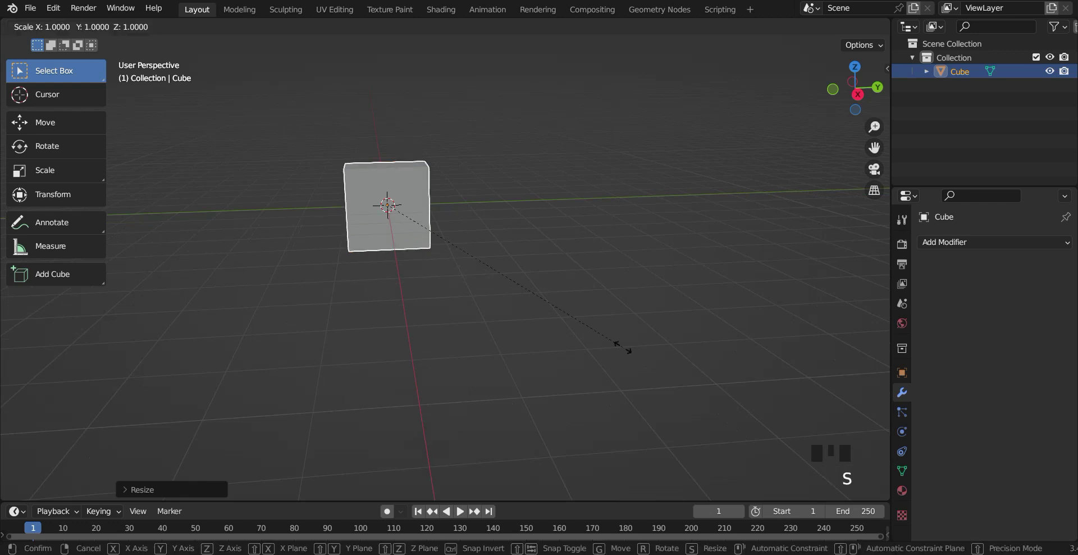
key("z")
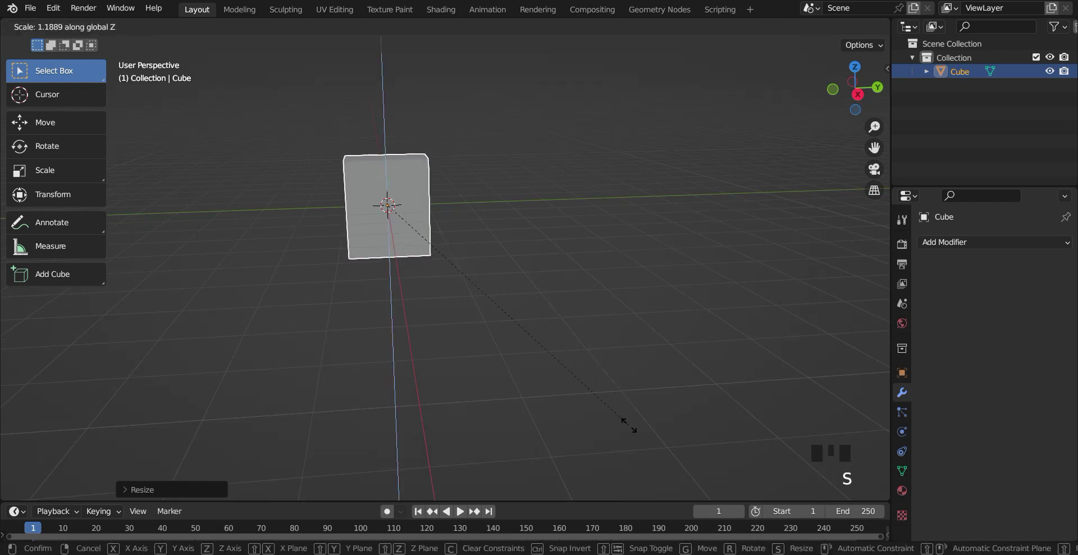
left_click(629, 428)
- Add a cylinder mesh at the block's centre and scale it uniformly to about 0.27
middle_click_drag(629, 429, 554, 280)
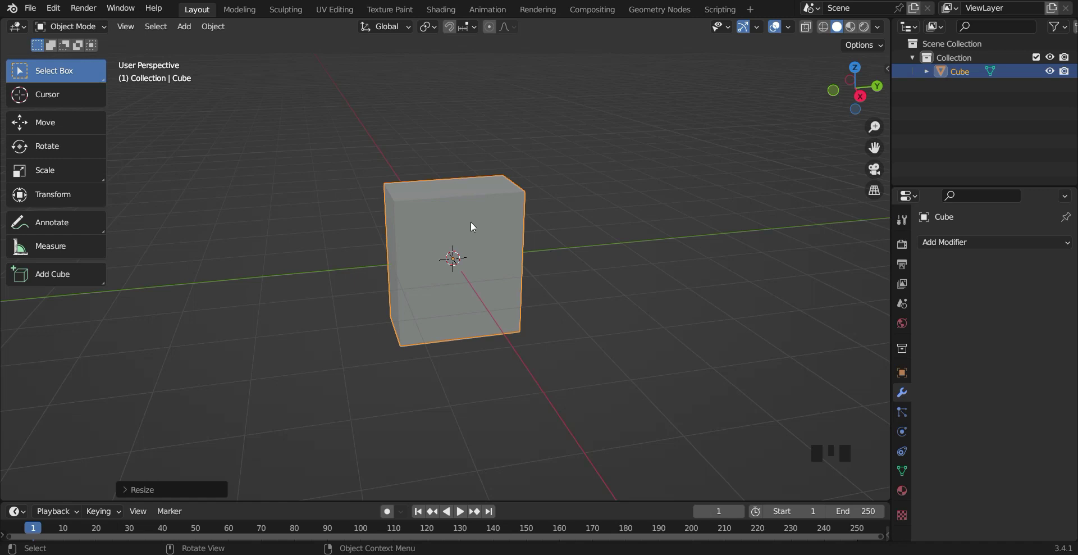
key("shift+a")
mouse_move(471, 221)
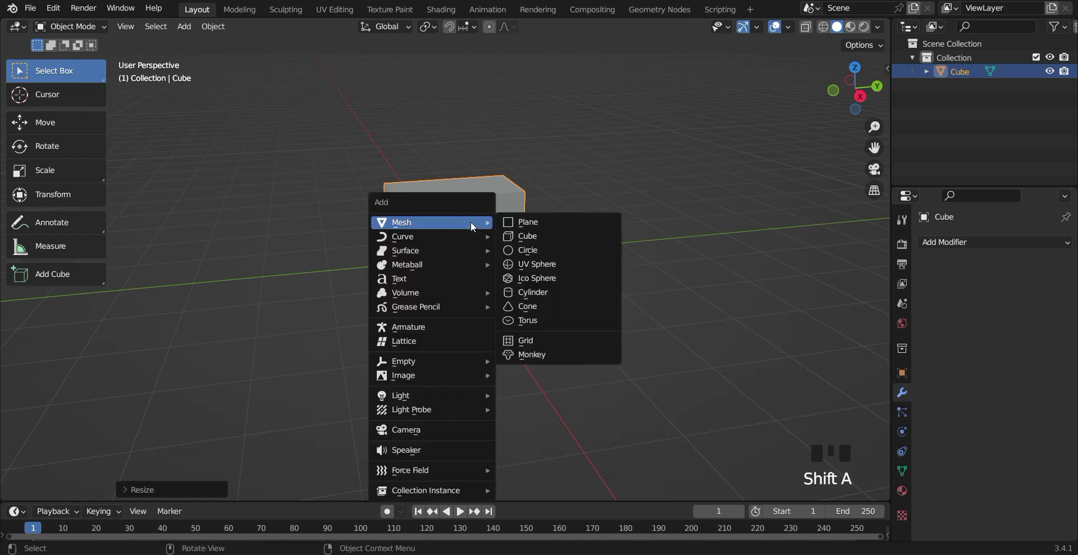
left_click(540, 294)
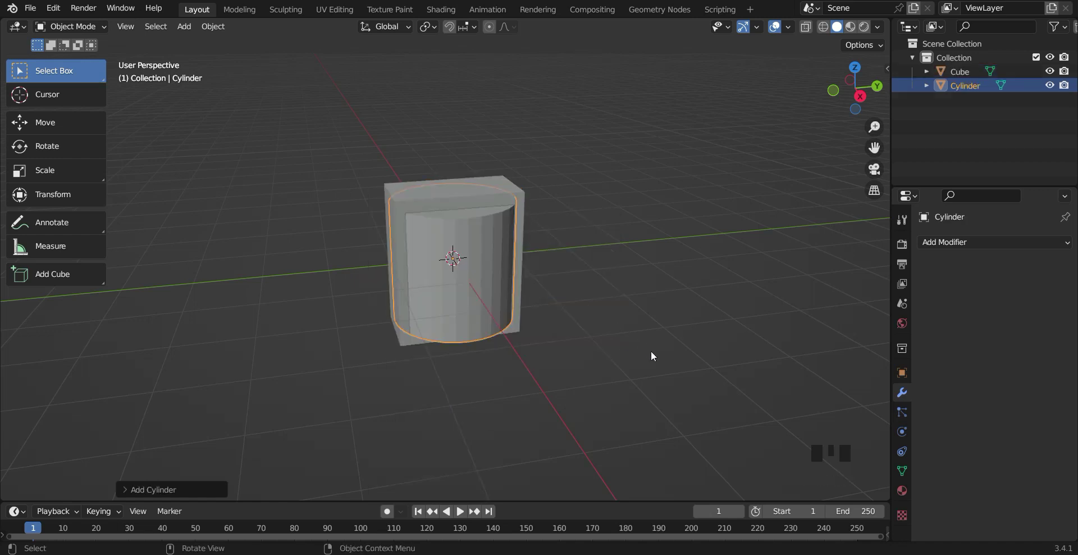
key("s")
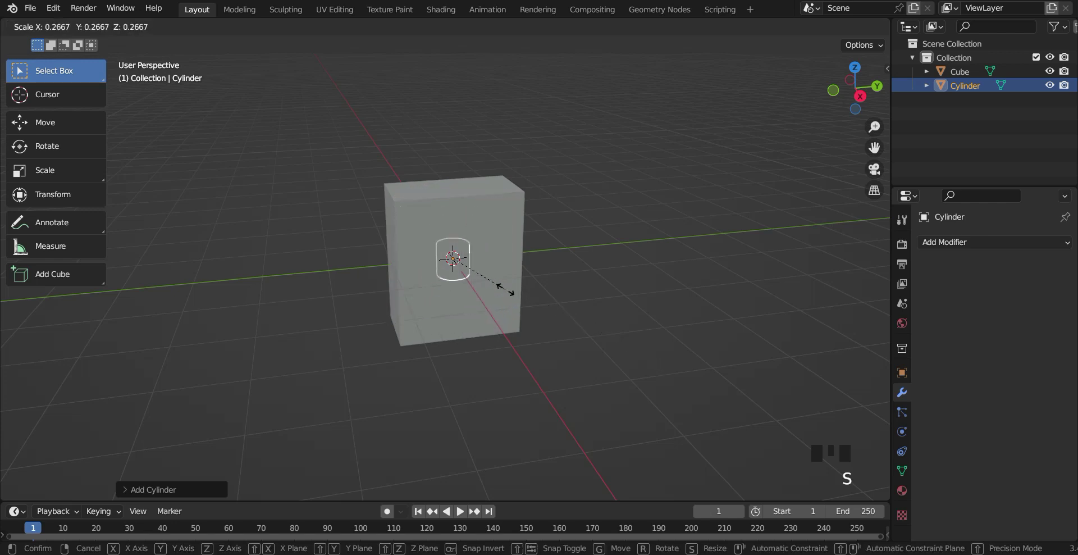
left_click(510, 295)
- Raise the small cylinder along Z until it stands on the block's top with its base slightly embedded
key("g")
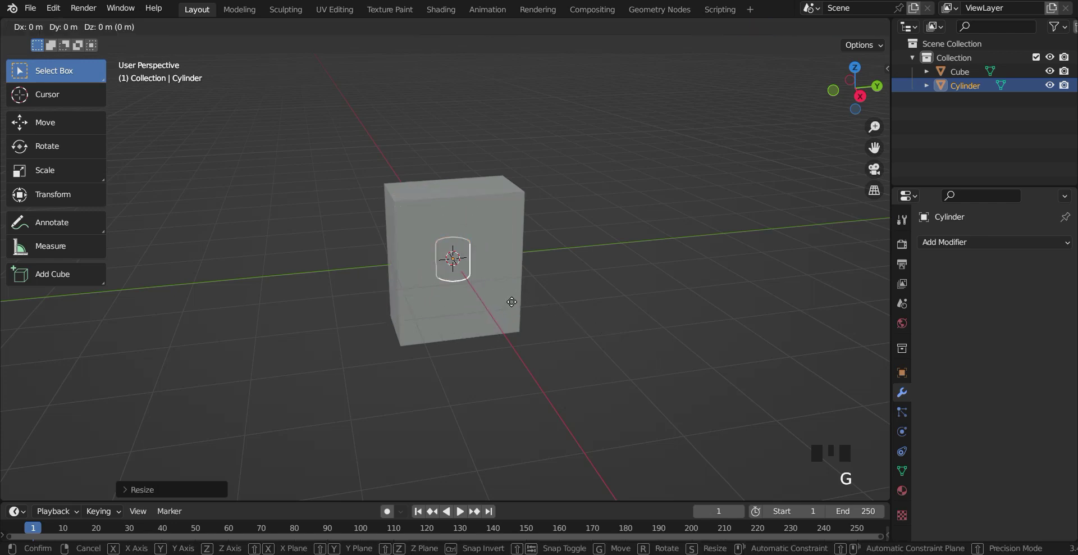
key("z")
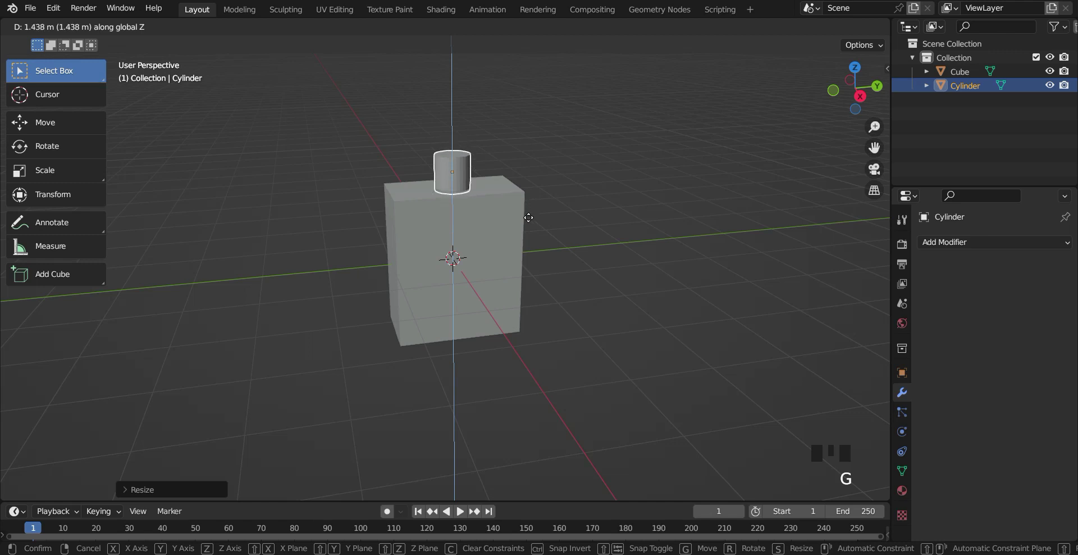
left_click(528, 229)
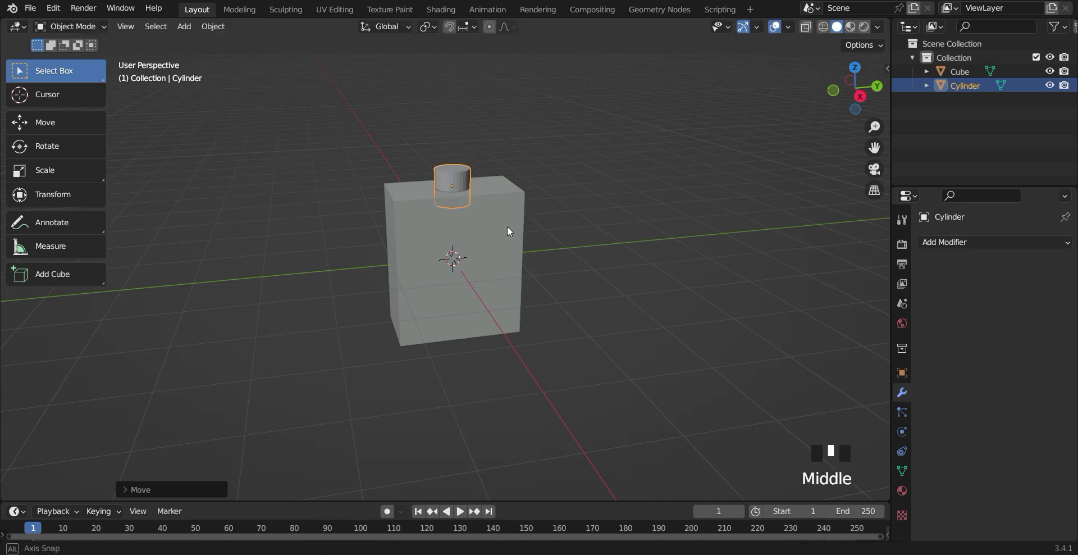
middle_click_drag(507, 226, 500, 222)
scroll(499, 221, "down", 2)
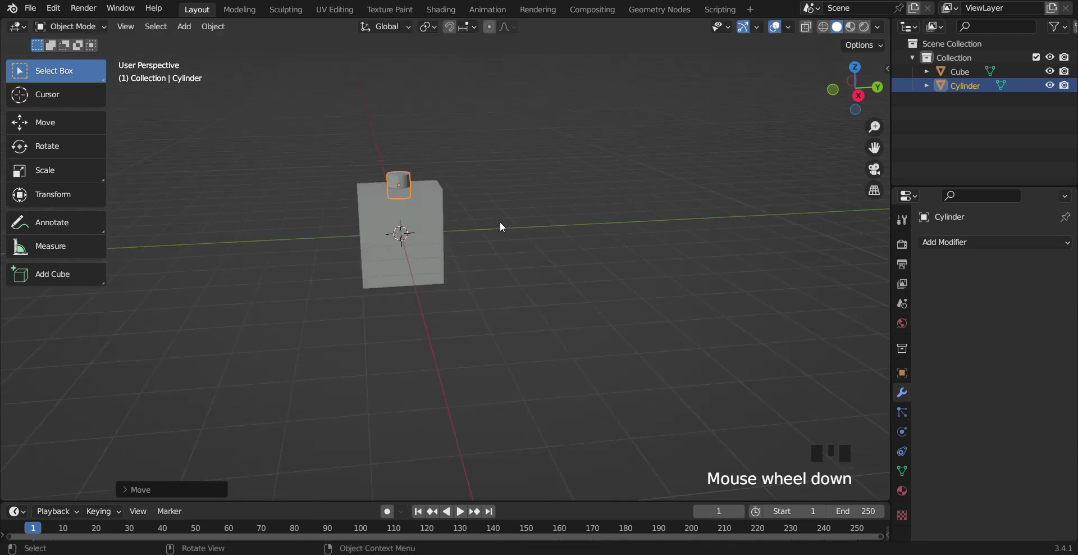
key("g")
key("z")
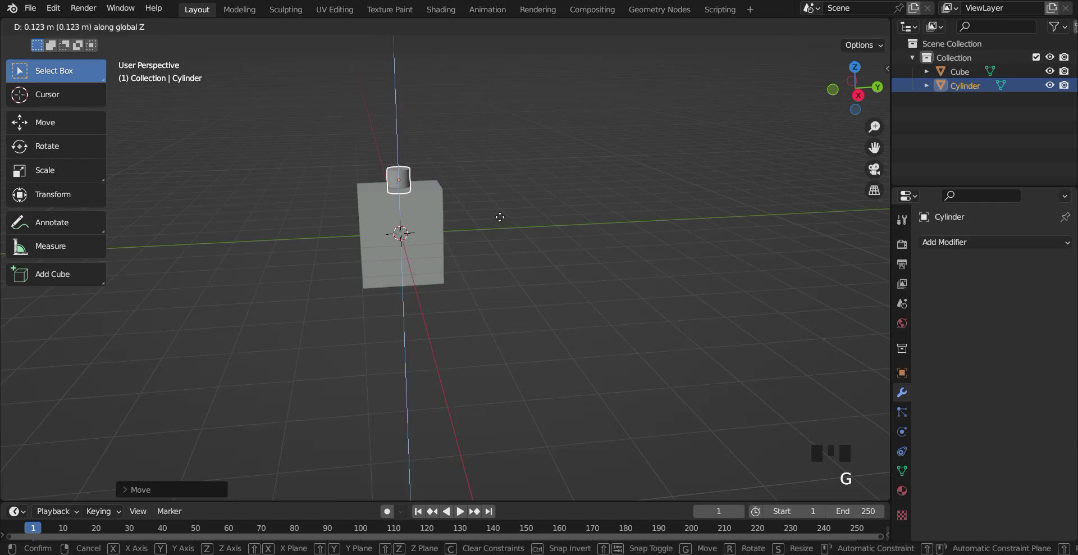
left_click(502, 223)
- Inset the small cylinder's top face in Edit Mode with a thickness of about 0.225 m
scroll(497, 235, "down", 2)
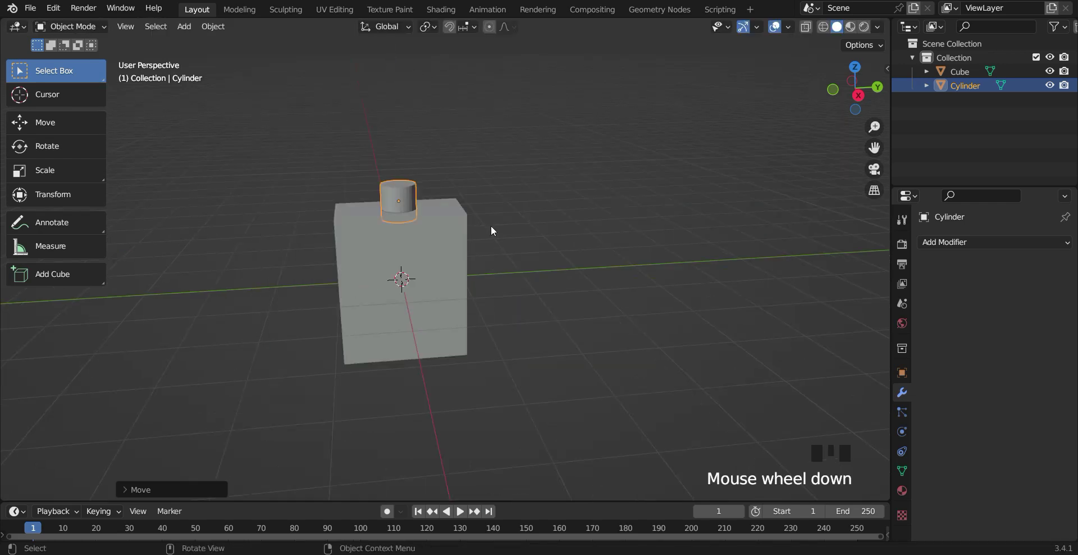
key("Tab")
scroll(536, 212, "up", 2)
mouse_move(537, 212)
middle_mouse_down()
mouse_move(544, 235)
mouse_move(541, 224)
middle_mouse_up()
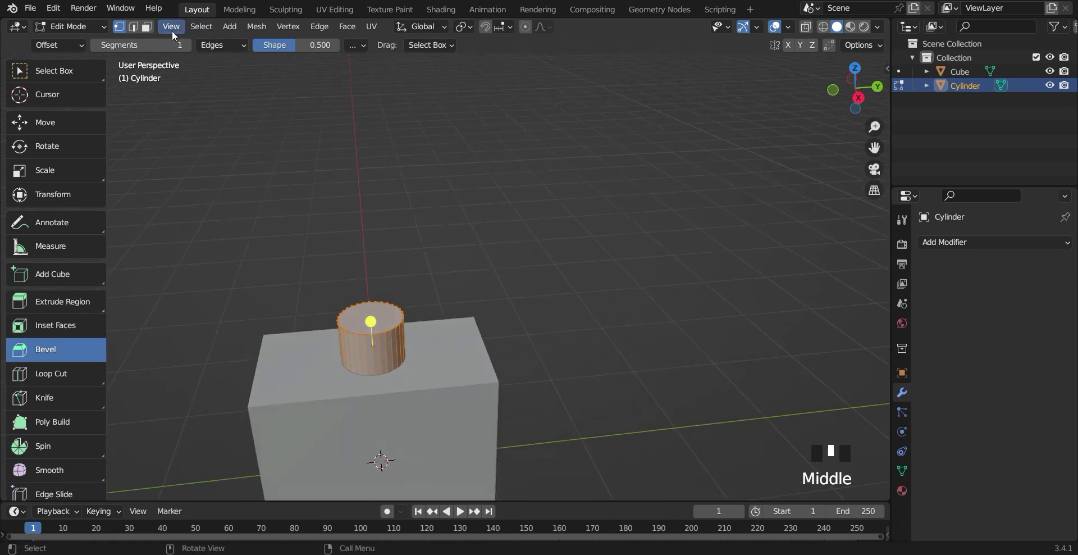
left_click(147, 27)
left_click(375, 311)
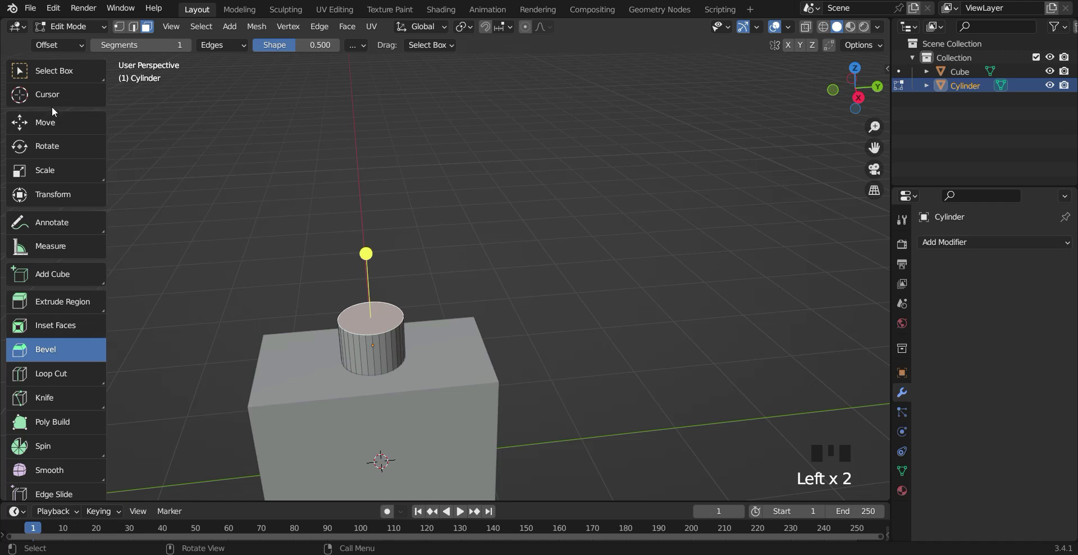
left_click(61, 64)
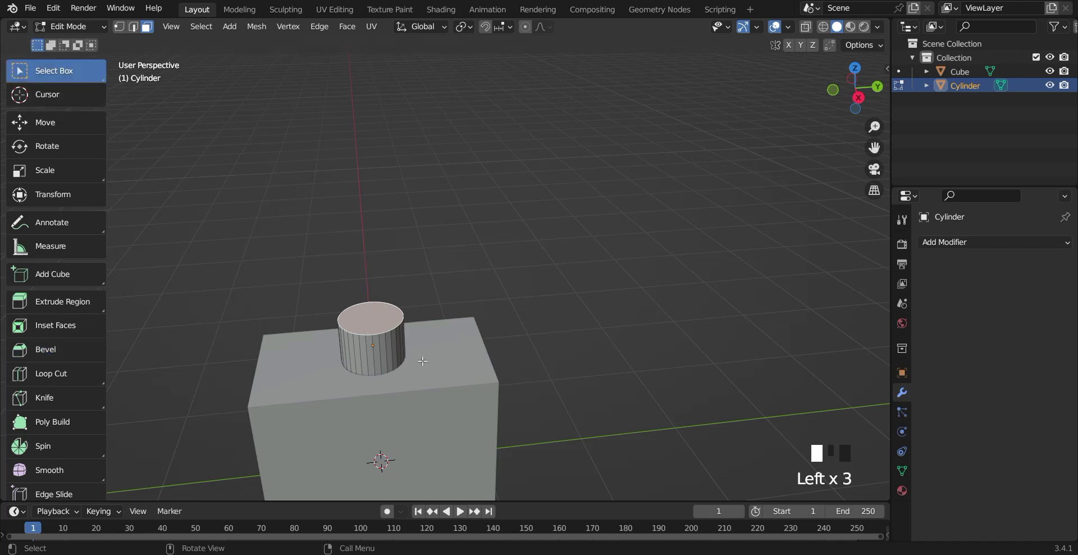
key("i")
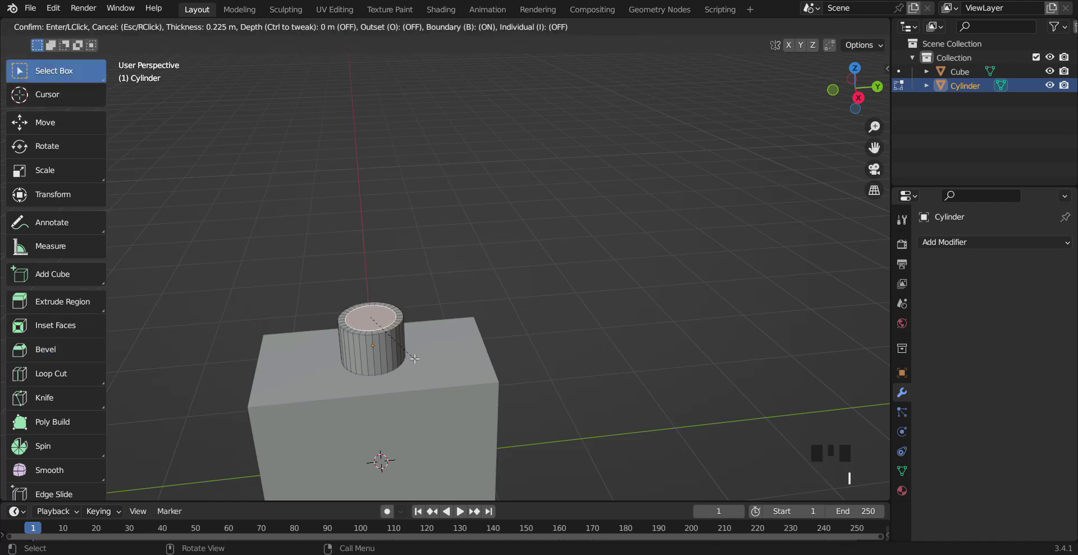
left_click(414, 358)
- Extrude the inset top face upward about 0.24 m, return to Object Mode and deselect the cylinder
middle_click_drag(521, 362, 522, 359)
key("e")
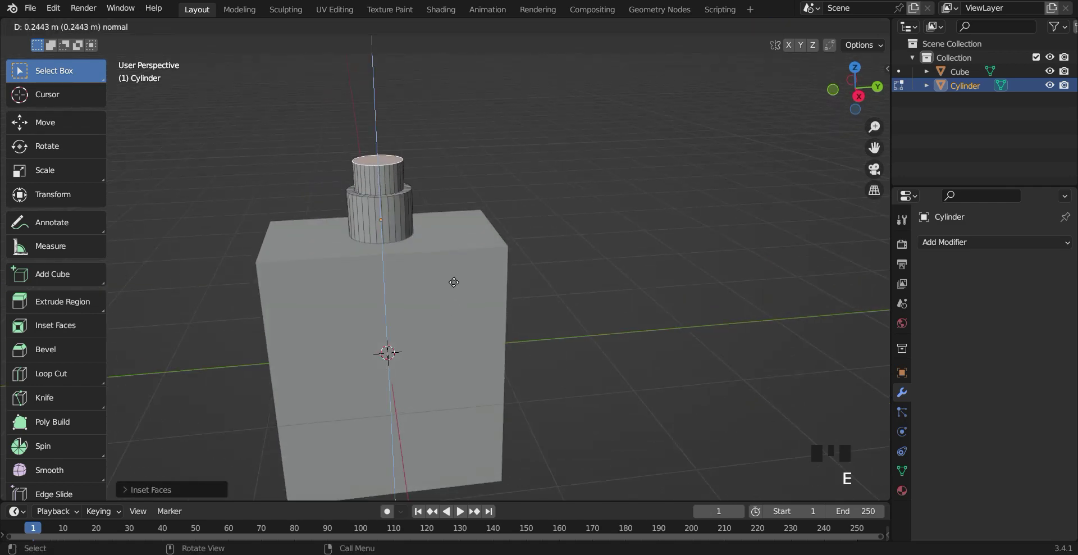
left_click(454, 282)
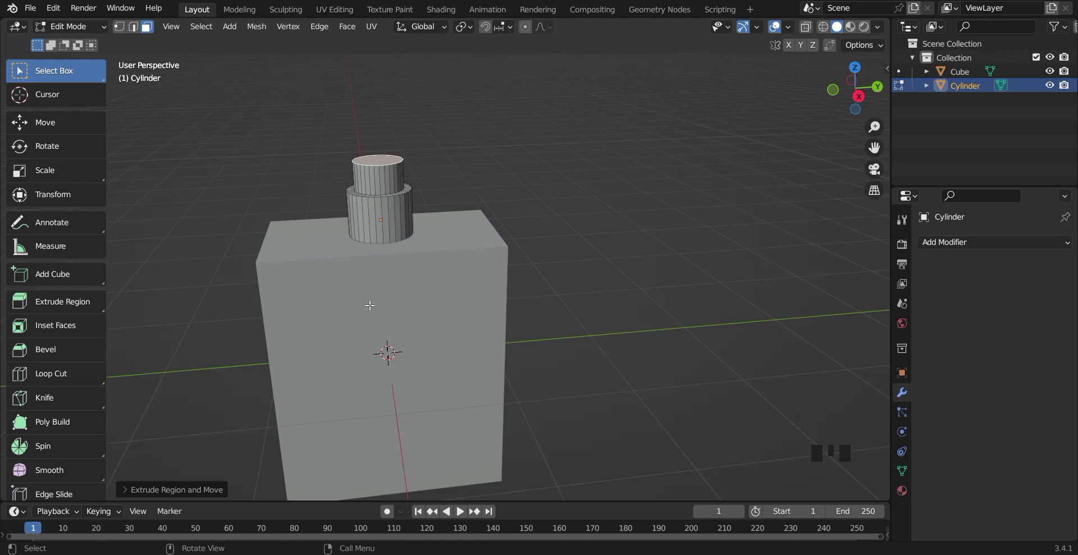
key("Tab")
scroll(538, 307, "down", 2)
scroll(568, 314, "up", 2)
middle_click_drag(584, 319, 587, 311)
left_click(585, 315)
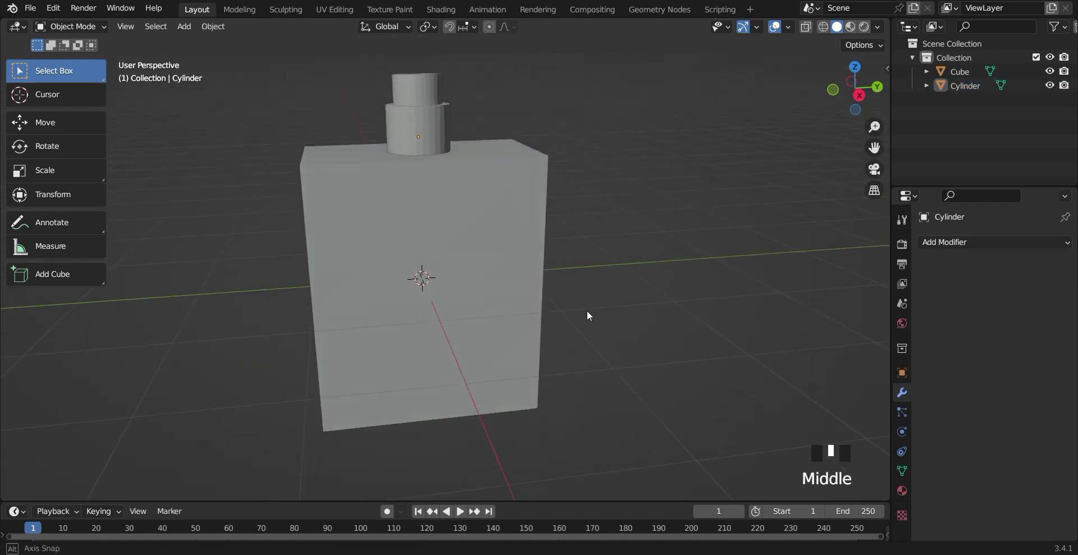
middle_click_drag(589, 272, 588, 282)
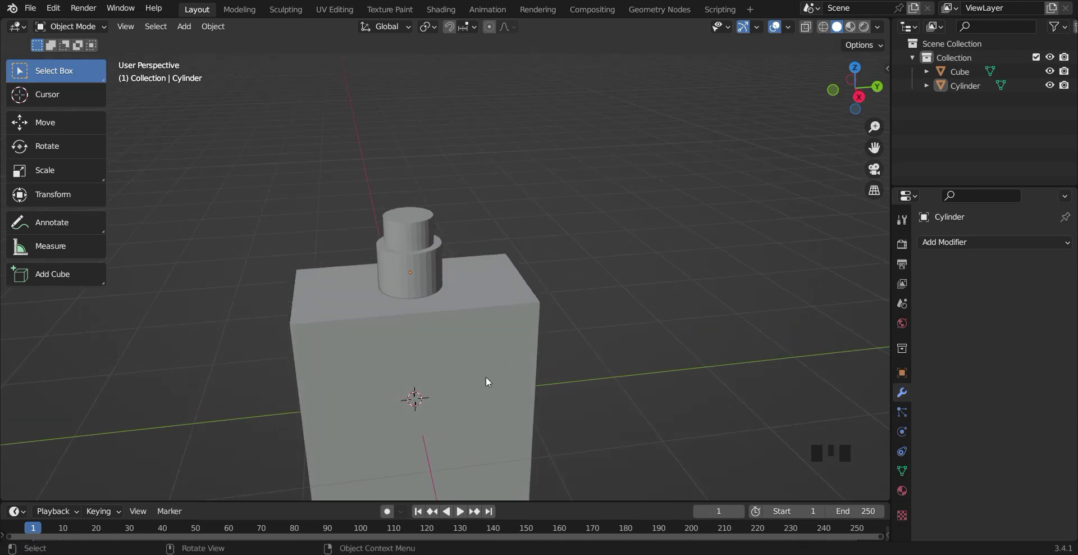
- Add a second cylinder mesh at the block's centre and scale it down uniformly so it fits inside the block
scroll(487, 377, "down", 3)
key("shift+a")
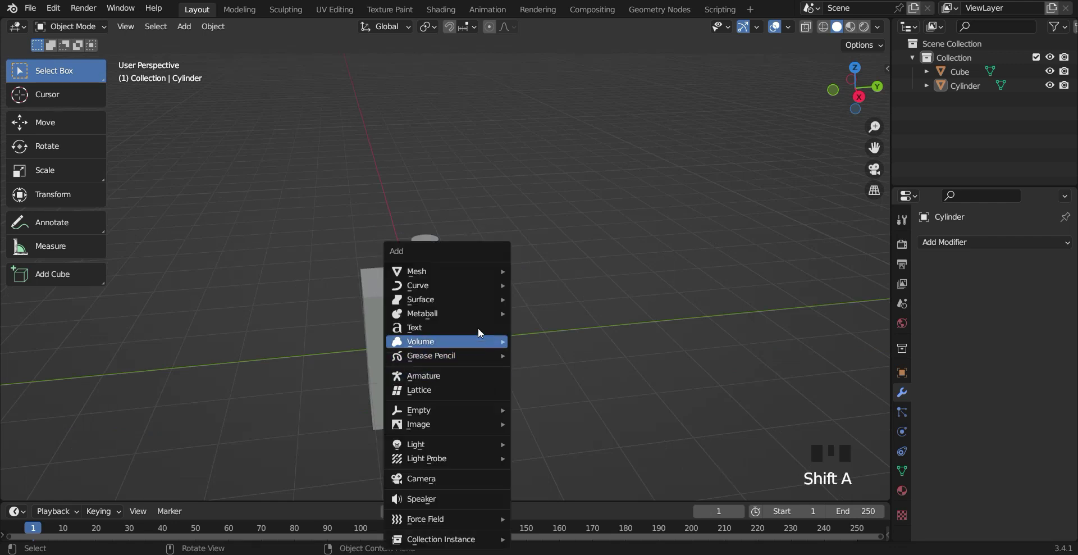
mouse_move(468, 272)
left_click(564, 342)
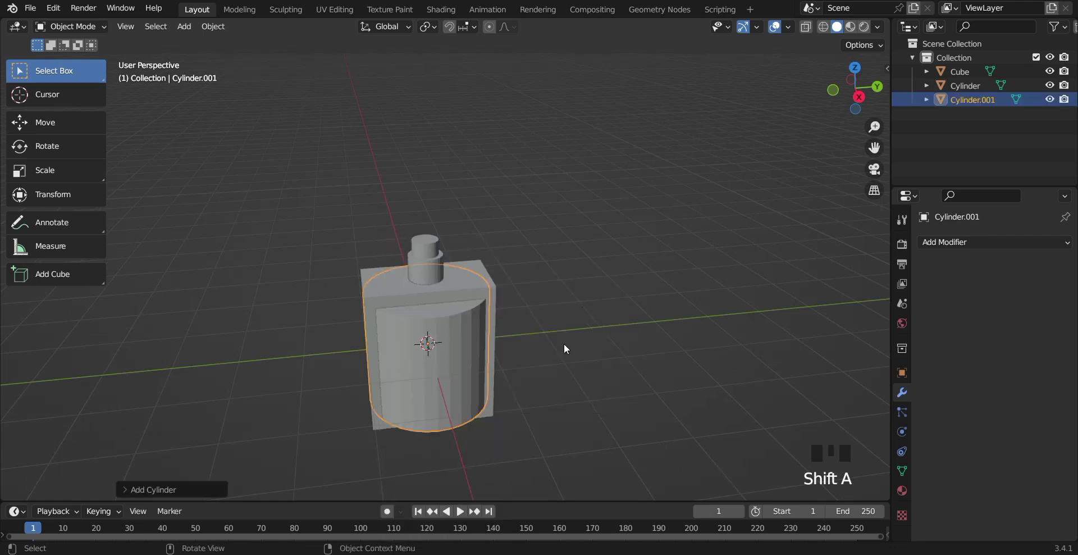
key("s")
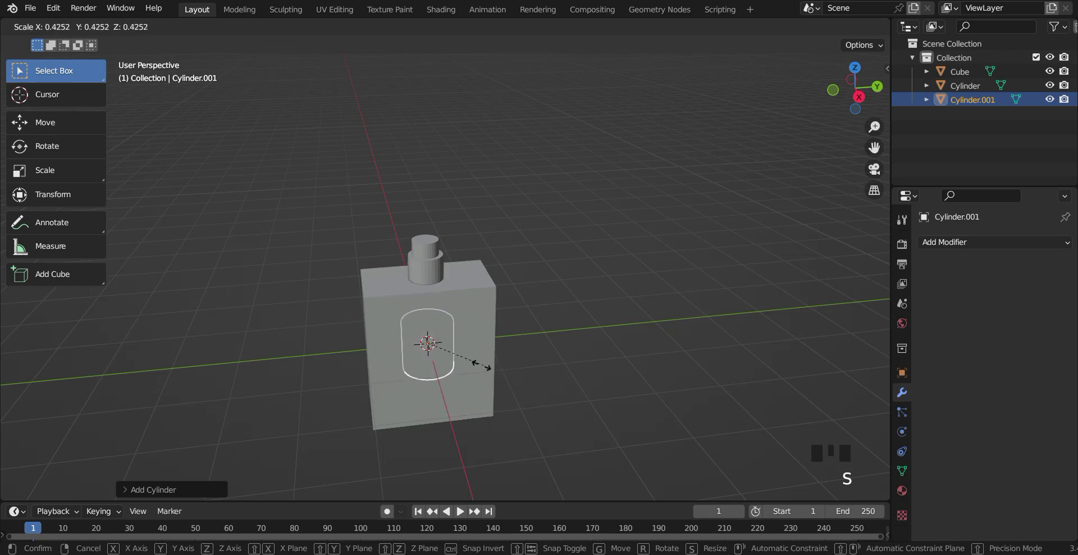
left_click(429, 345)
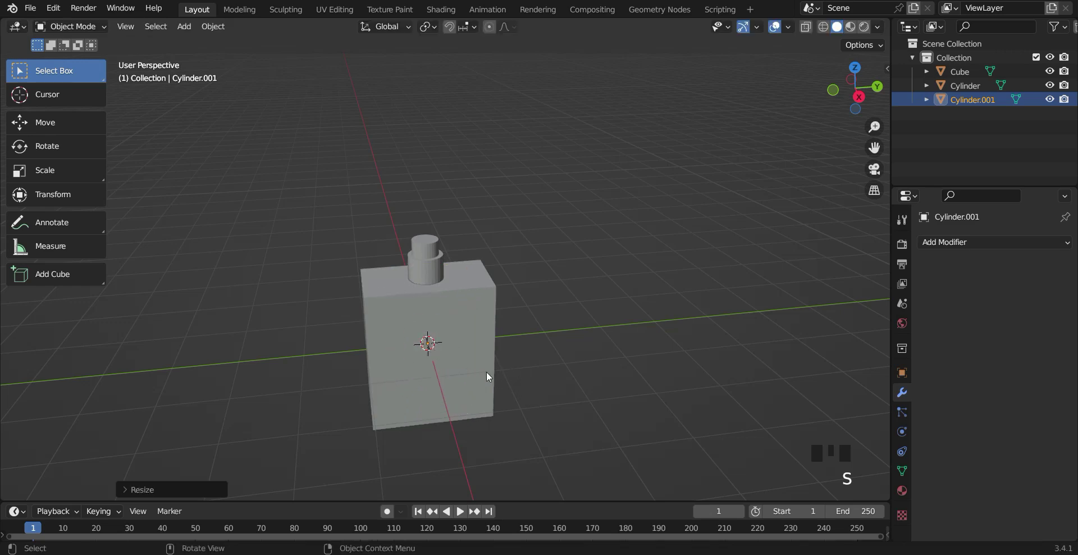
- Raise the second cylinder along Z to just above the neck's top and scale it down uniformly to a small peg
key("g")
key("z")
left_click(488, 267)
middle_click_drag(488, 266, 538, 294)
scroll(538, 293, "up", 3)
scroll(582, 332, "down", 1)
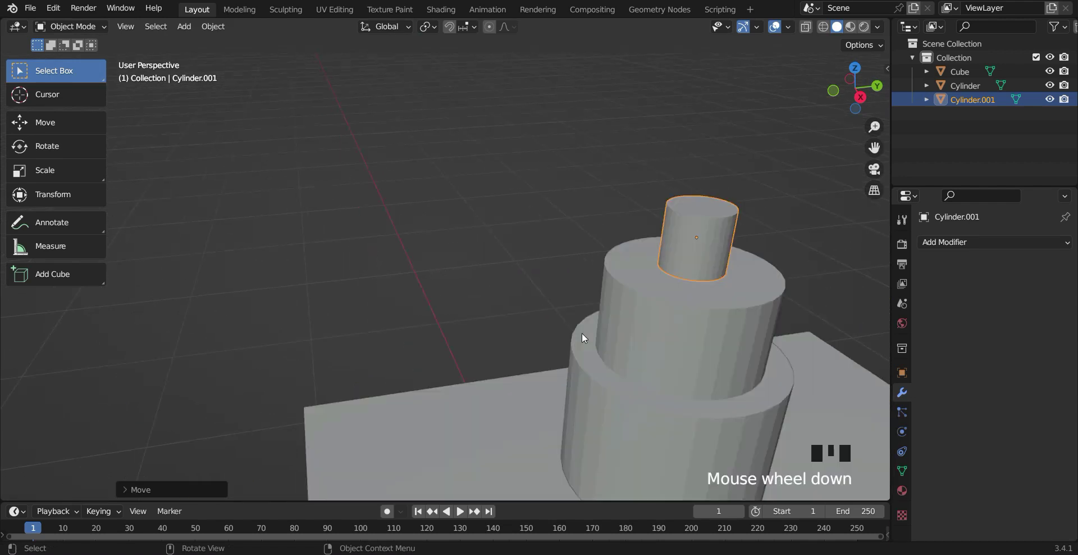
middle_click_drag(692, 342, 671, 335, "shift")
key("s")
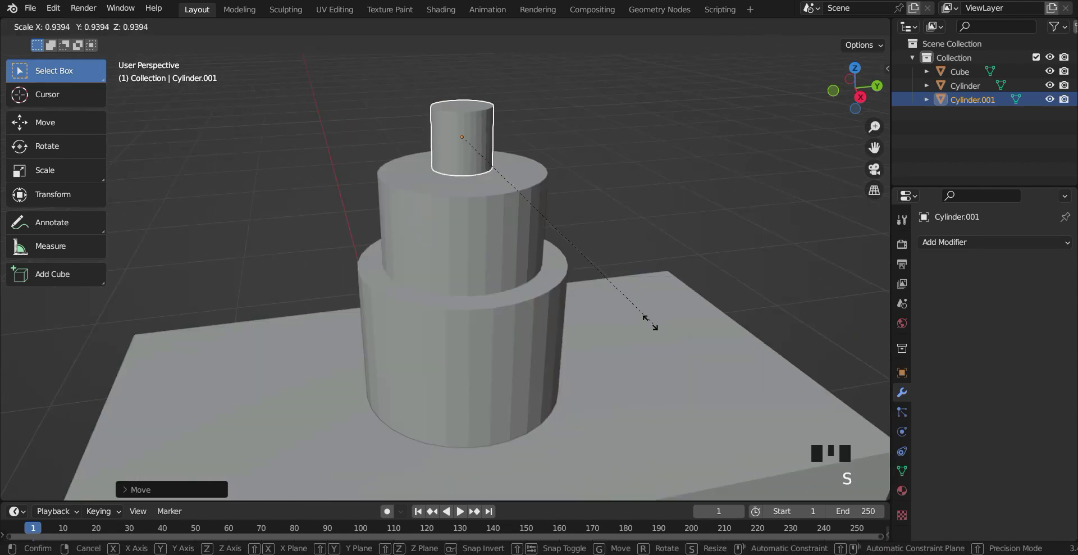
left_click(547, 210)
- Rotate the small peg cylinder 90 degrees about the global Y axis so it lies horizontally
key("r")
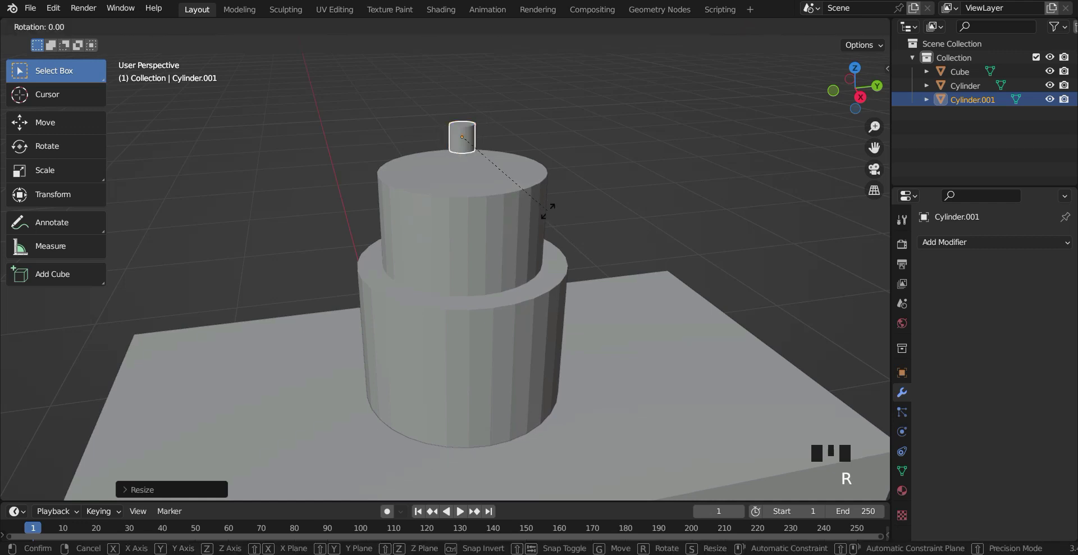
type("y")
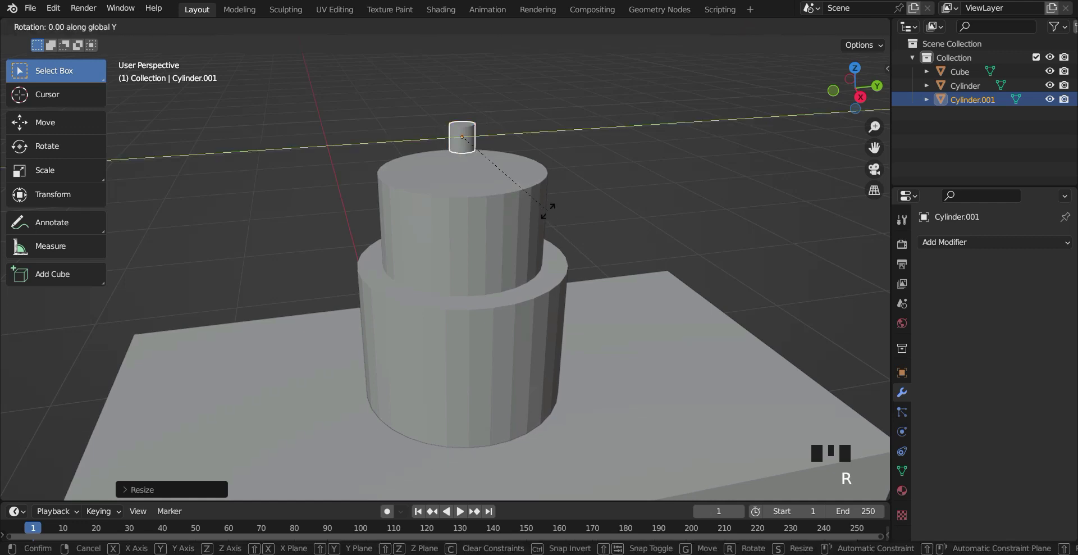
type("90")
key("Return")
- Lower the peg along Z into the upper neck section and move it about 0.2 m along X until it protrudes from the wall
middle_click_drag(552, 214, 554, 213)
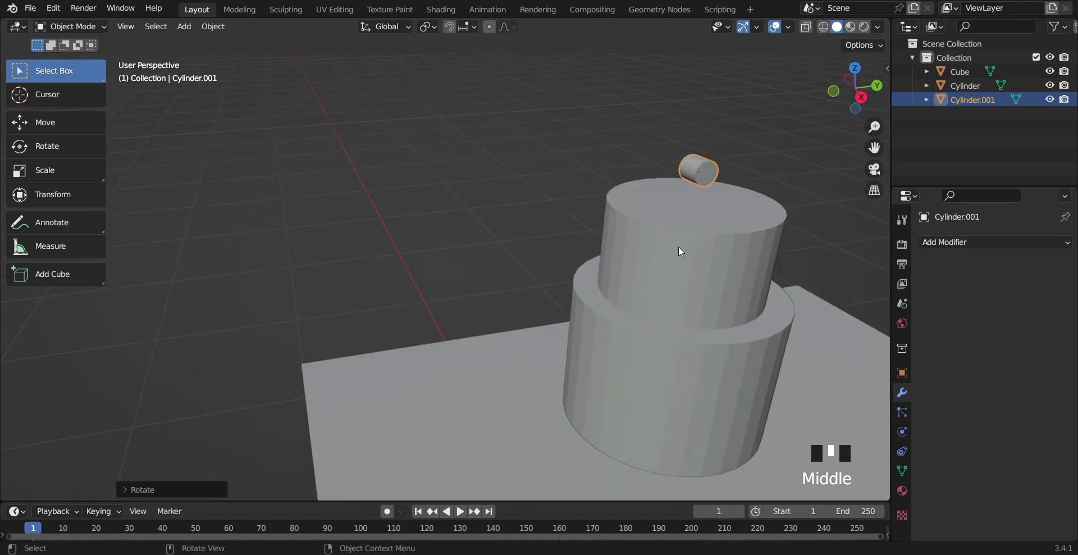
key("g")
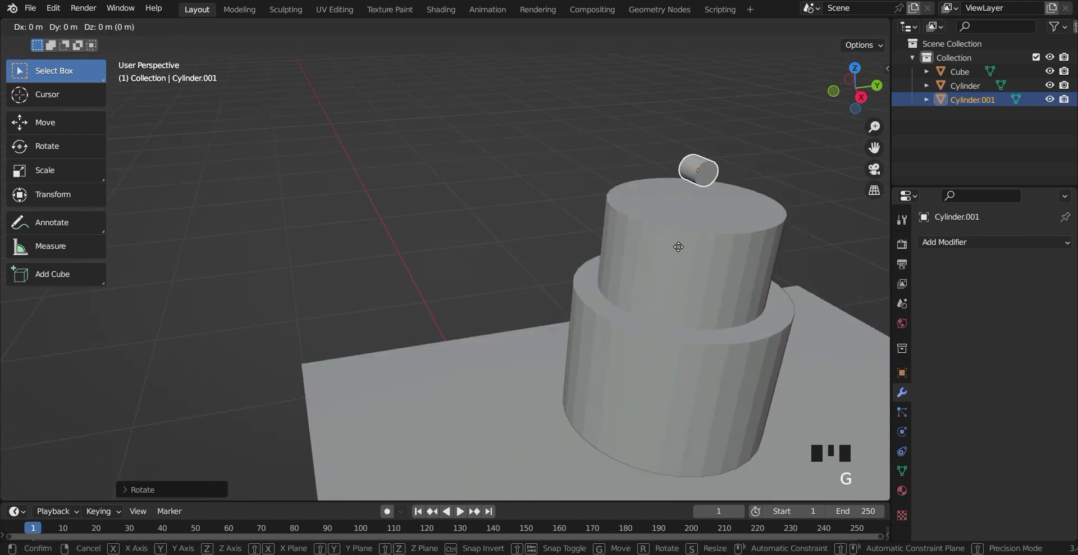
key("z")
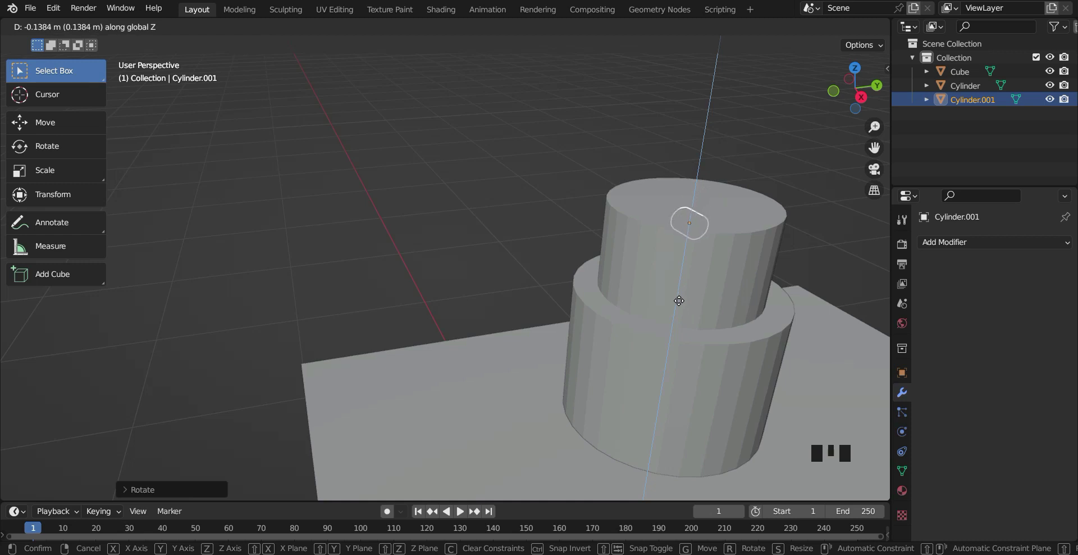
left_click(681, 309)
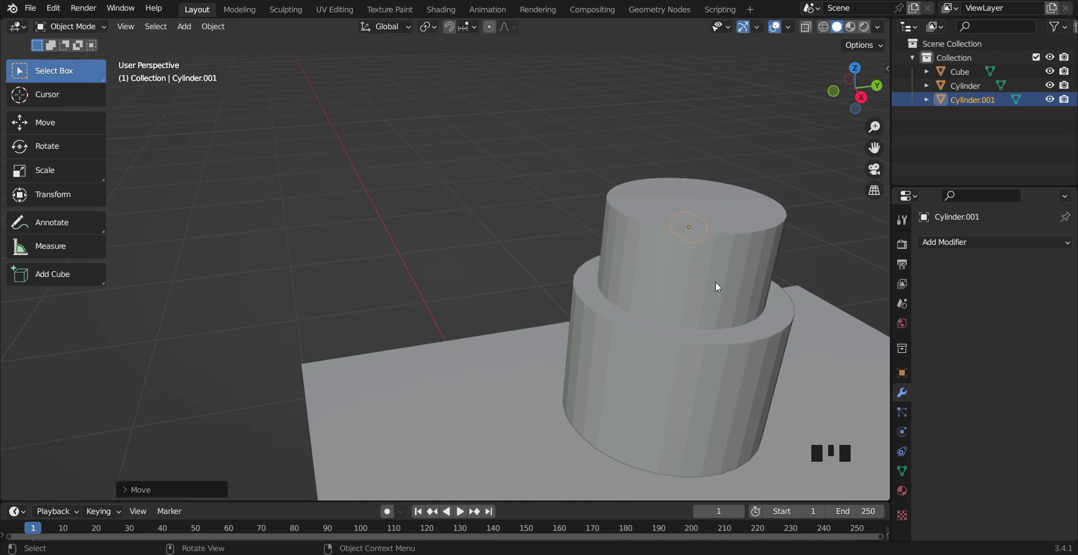
key("g")
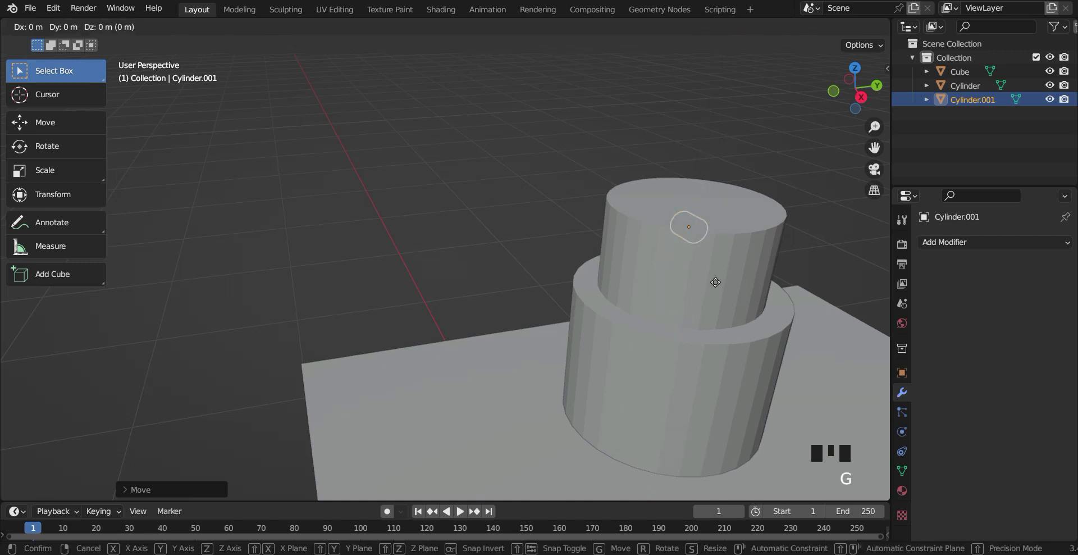
key("x")
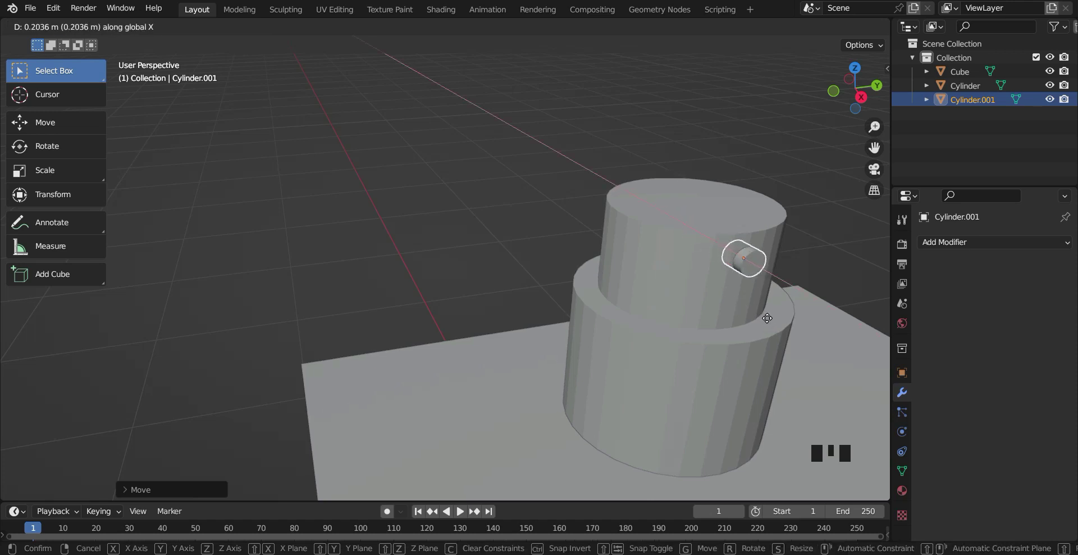
left_click(767, 318)
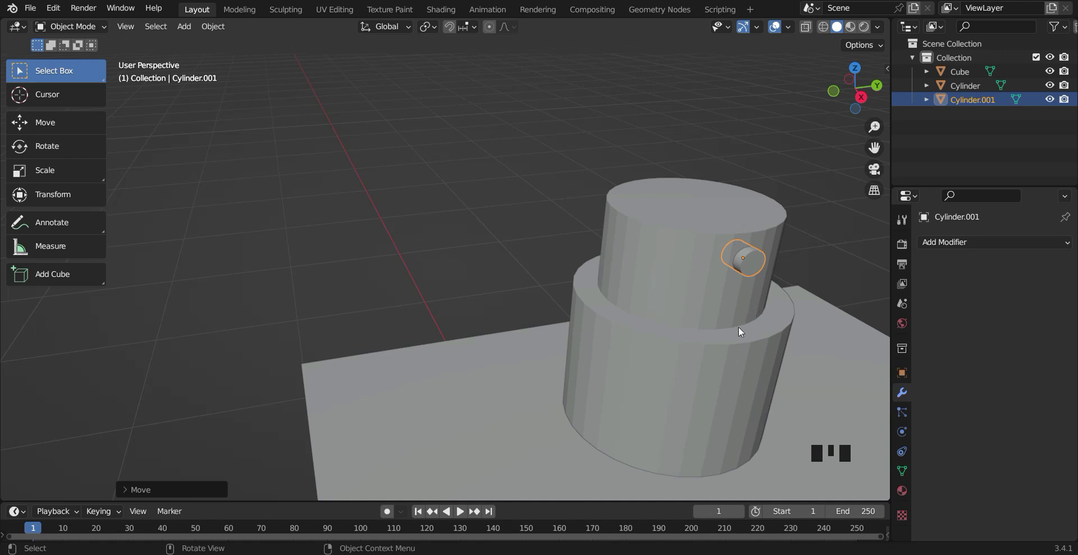
- Add a Boolean modifier in Difference mode to the neck cylinder with the small peg as the cutting object
middle_click_drag(739, 326, 757, 320)
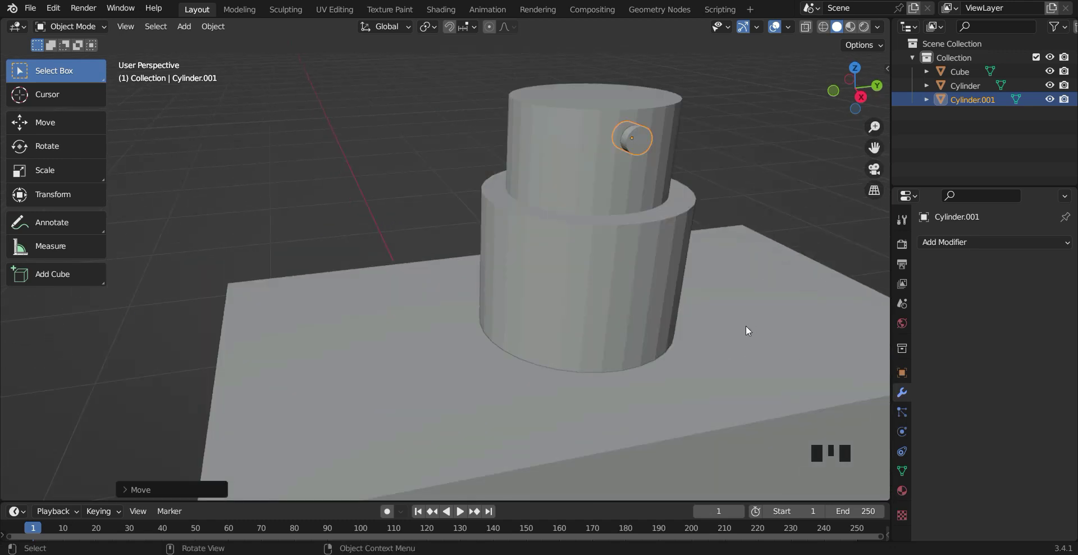
left_click(605, 271)
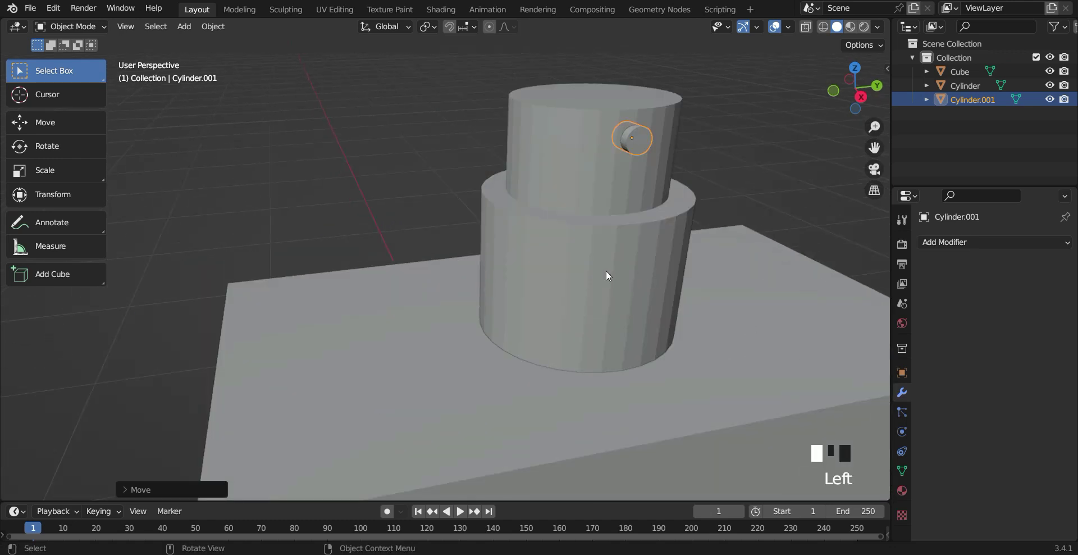
left_click(893, 392)
left_click(953, 241)
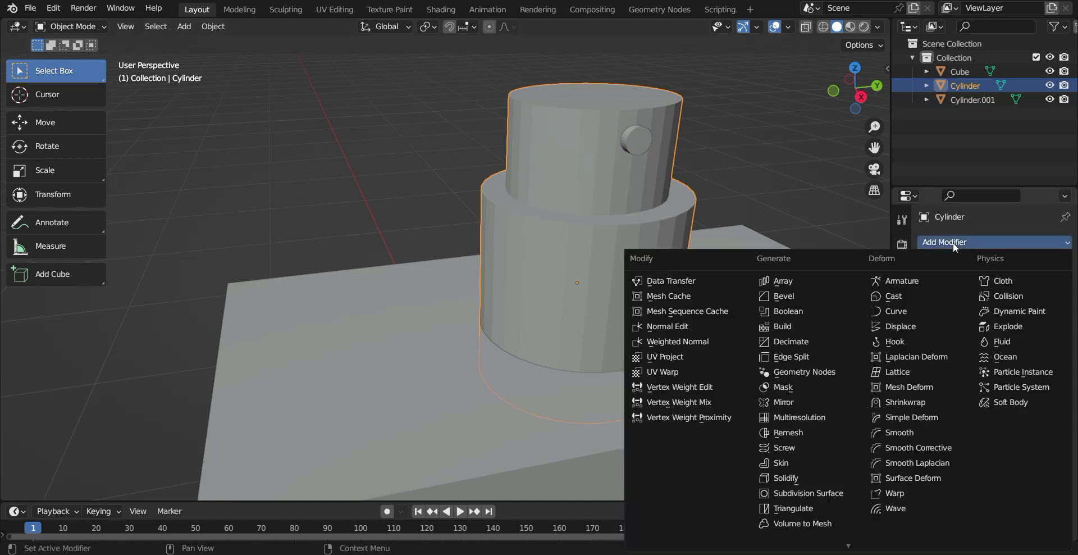
left_click(799, 311)
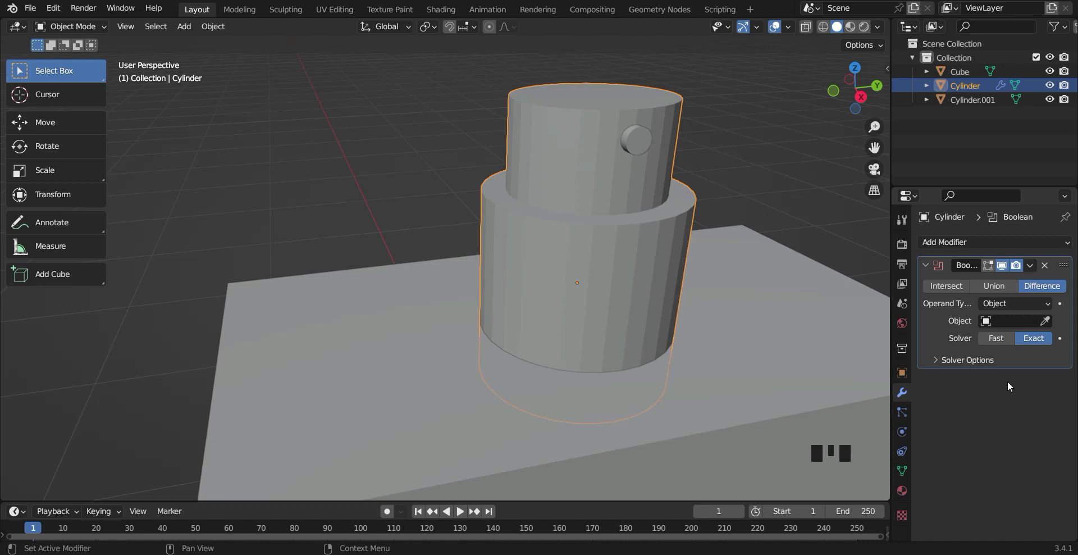
left_click(1048, 322)
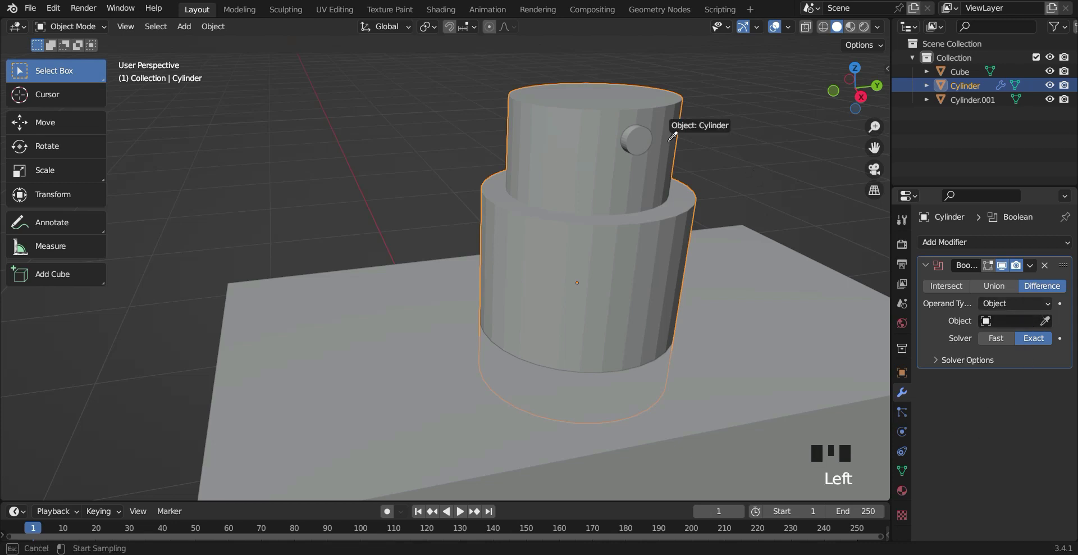
left_click(637, 148)
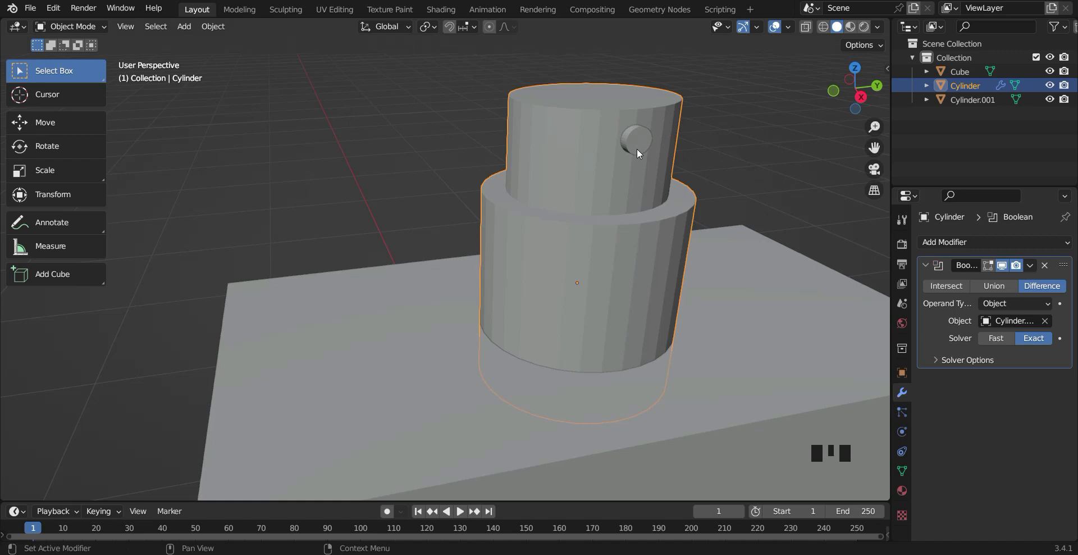
- Hide the peg cylinder to examine the hole cut in the neck, and unhide it
left_click(633, 140)
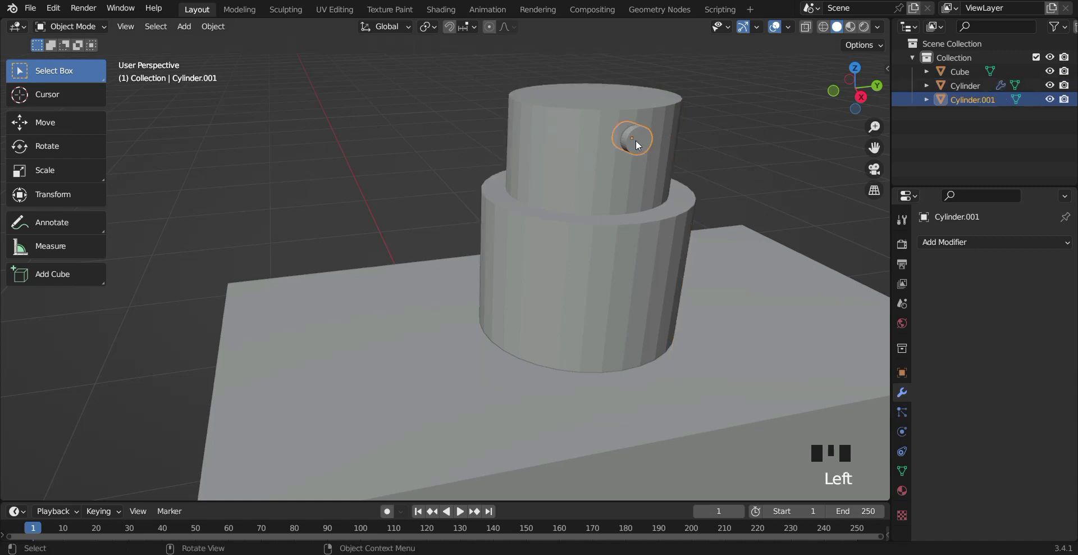
key("h")
scroll(636, 139, "up", 3)
scroll(636, 139, "down", 3)
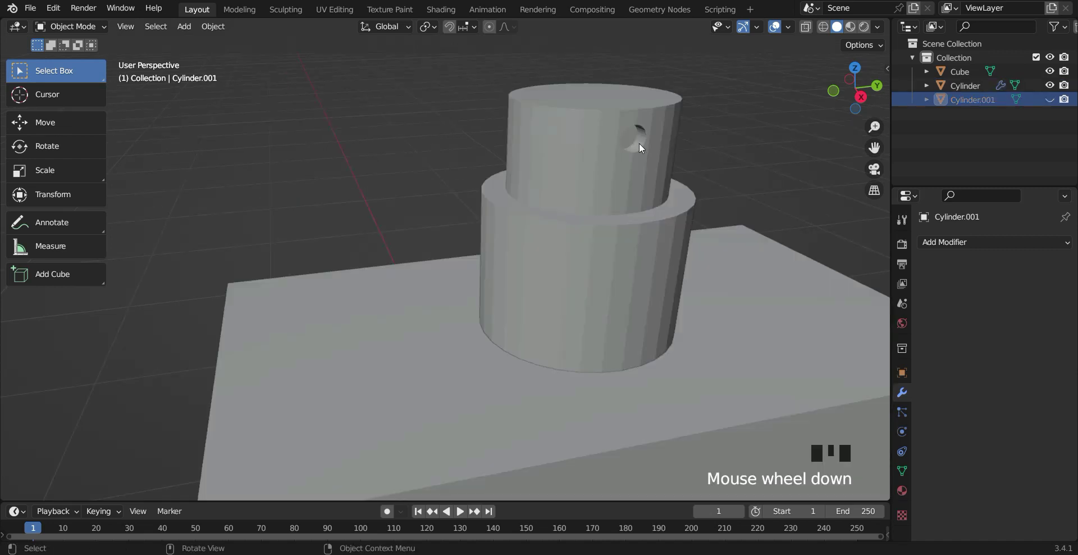
middle_click_drag(693, 164, 682, 166, "shift")
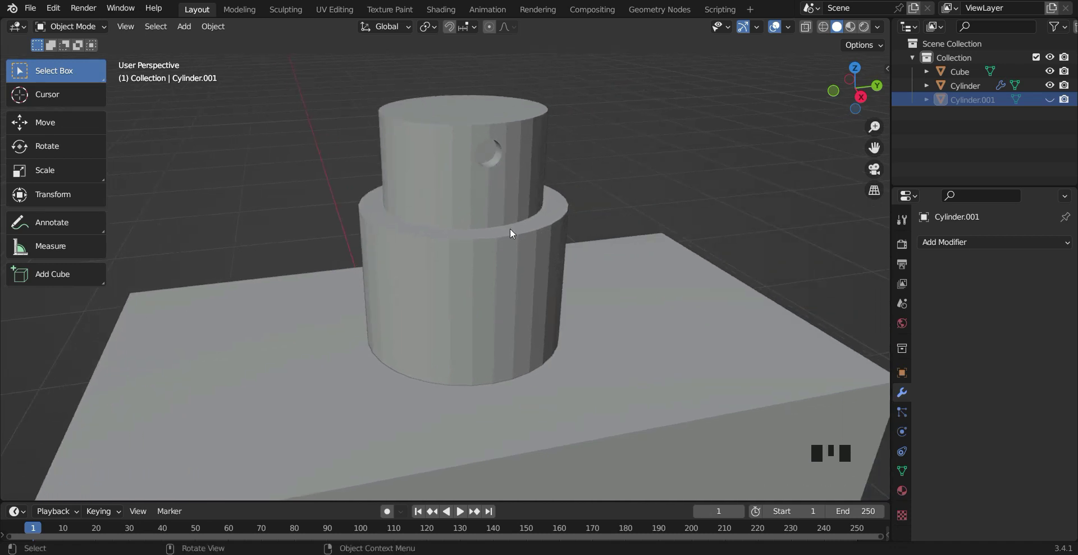
key("alt+h")
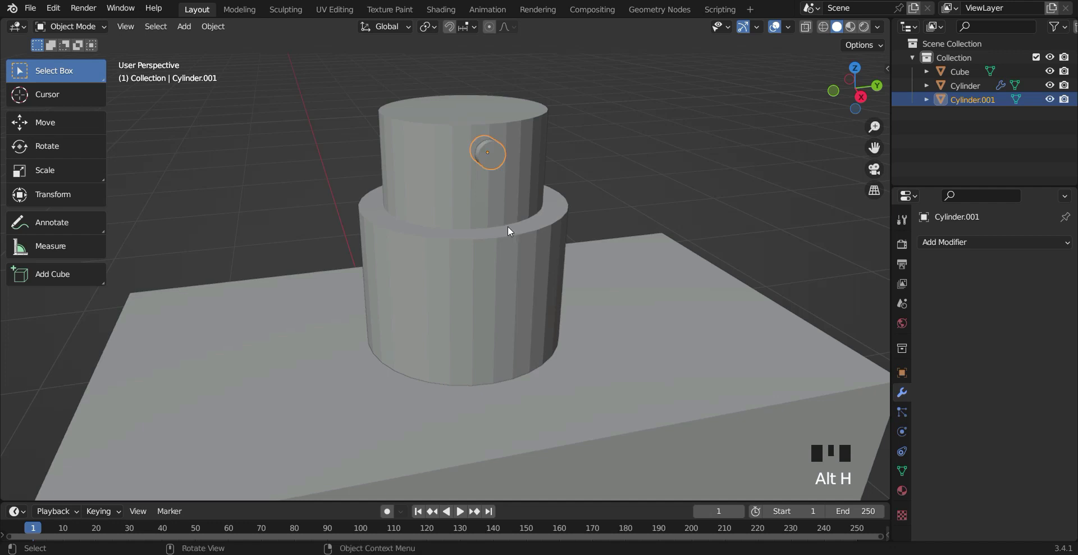
- Apply the neck cylinder's Boolean modifier and delete the small peg used as the cutter
left_click(475, 185)
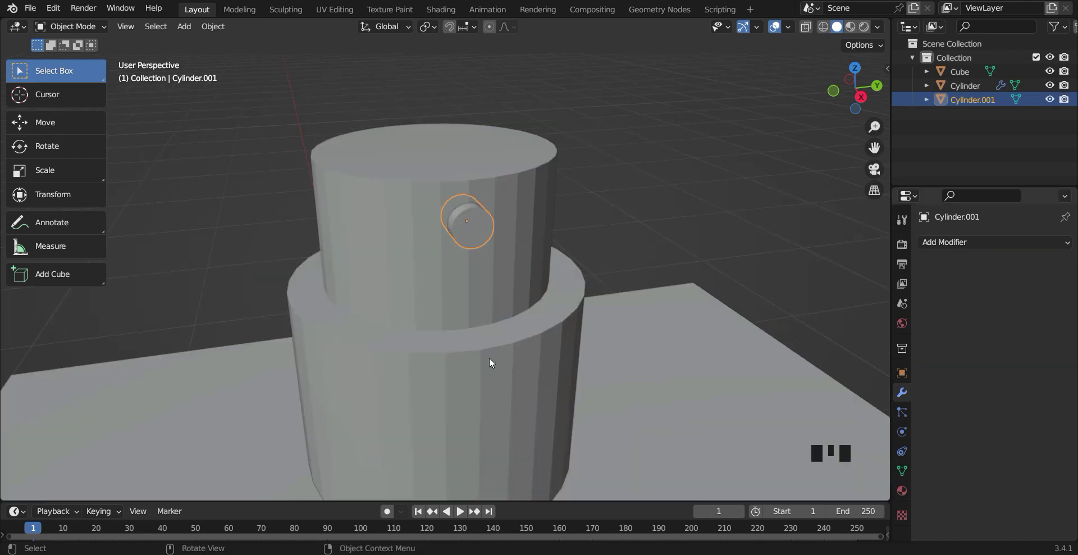
left_click(490, 358)
left_click(1030, 268)
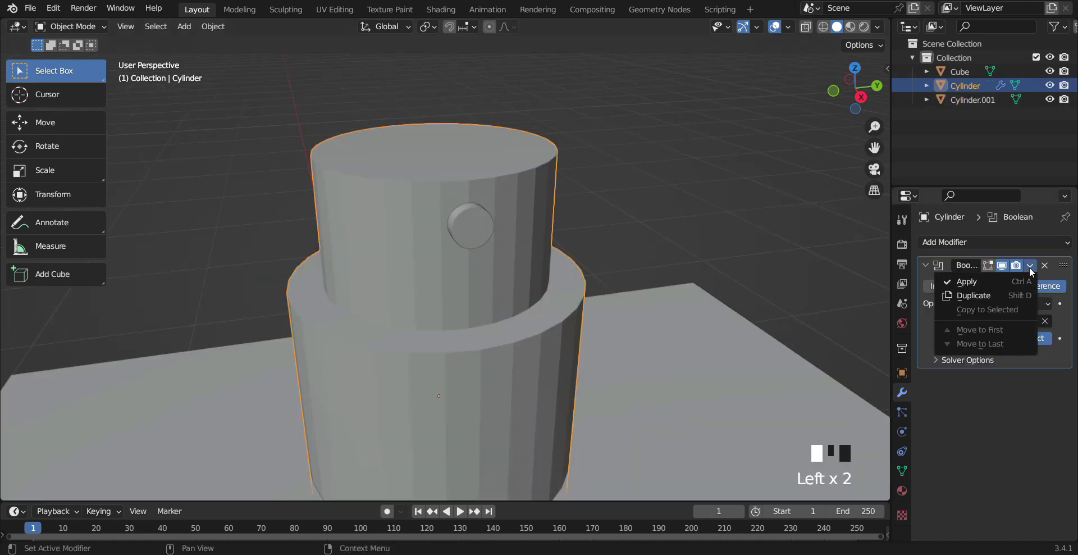
left_click(988, 281)
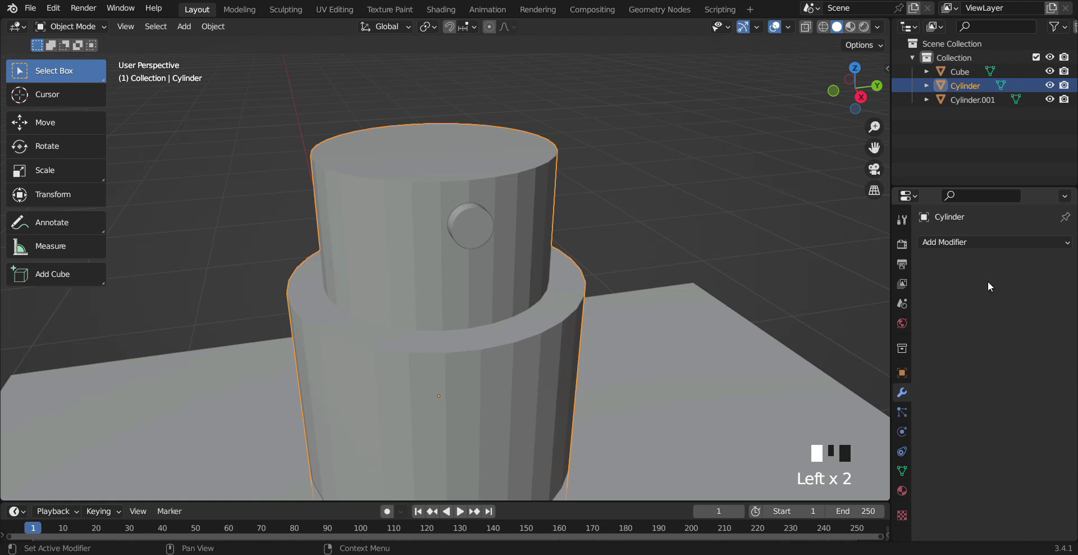
left_click(473, 229)
key("x")
left_click(473, 228)
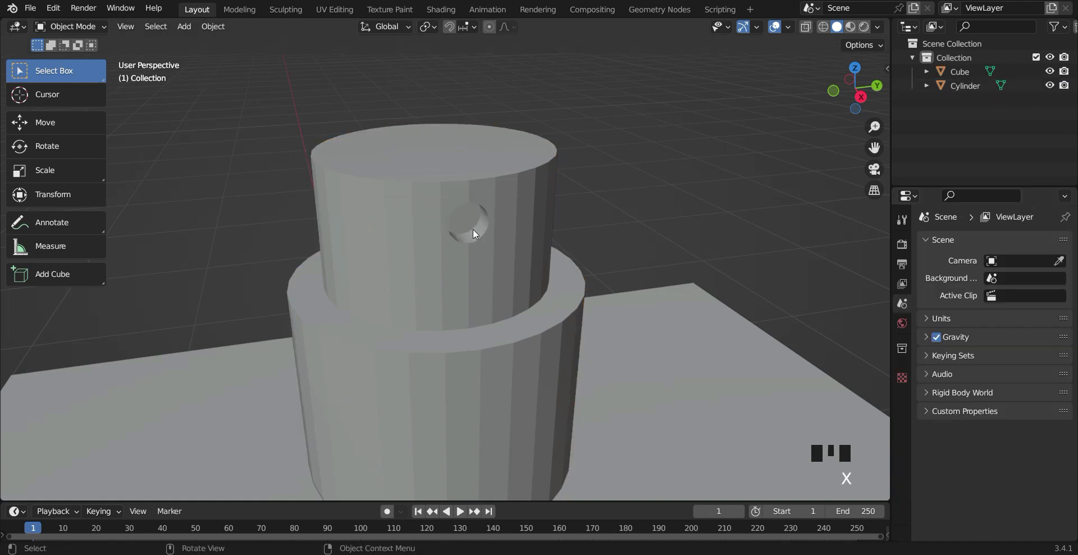
- Duplicate the block body and raise the copy along Z so it covers the neck and overlaps the body's upper part
scroll(499, 246, "down", 2)
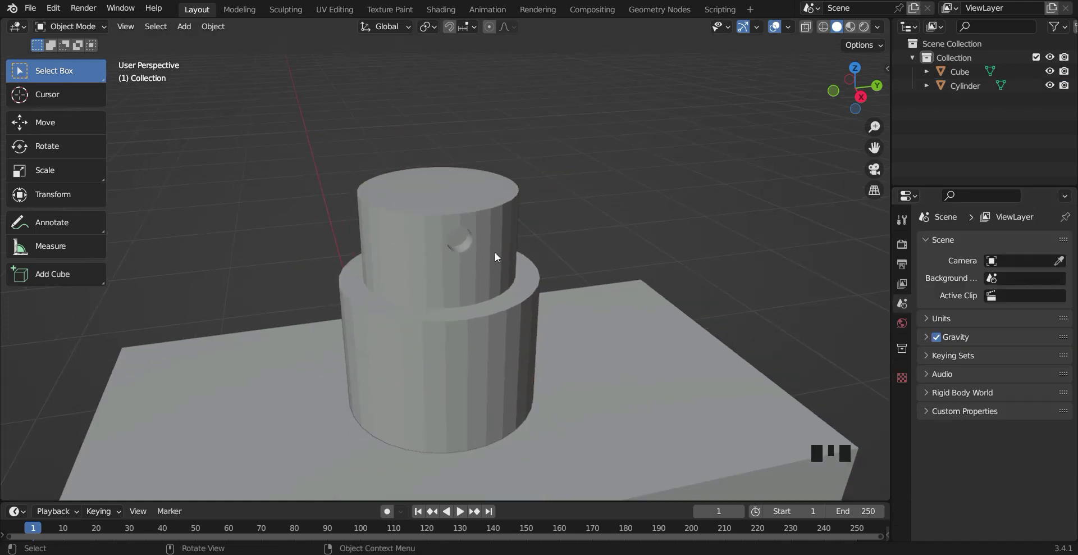
middle_click_drag(494, 252, 527, 259)
scroll(459, 243, "down", 2)
scroll(528, 259, "down", 7)
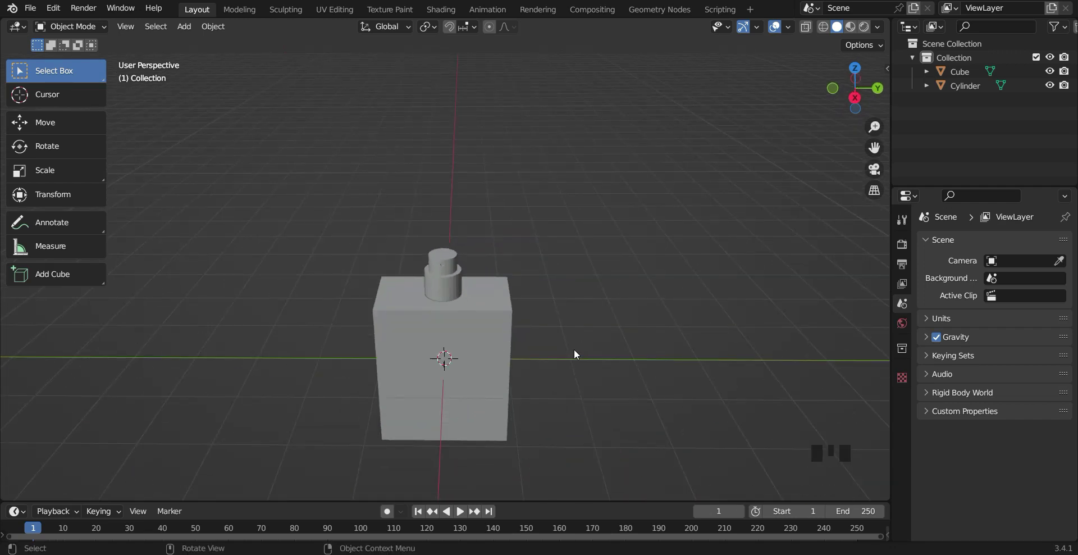
key("KP_3")
scroll(574, 353, "down", 1)
middle_click_drag(574, 353, 575, 360)
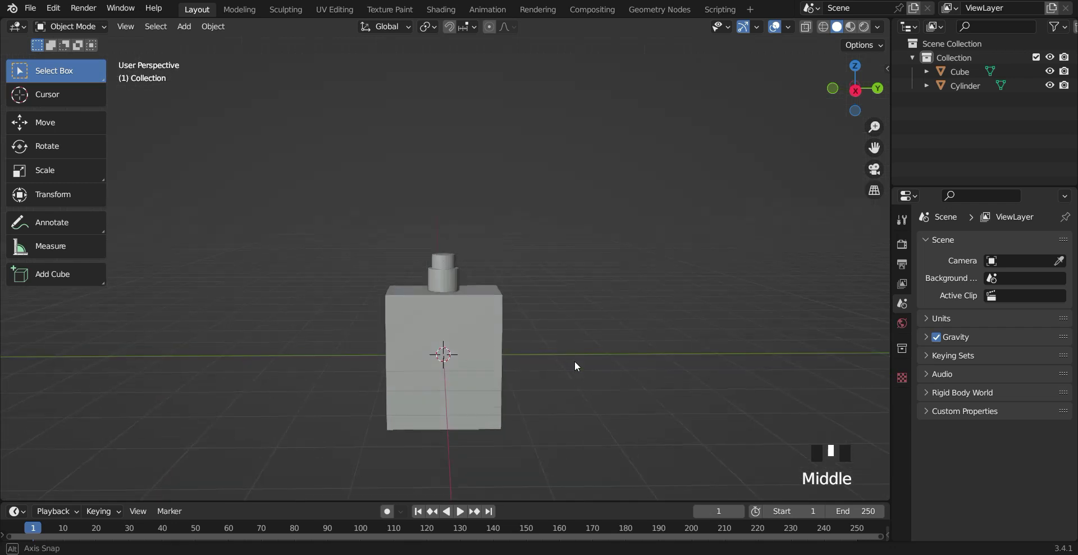
left_click(435, 318)
key("shift+d")
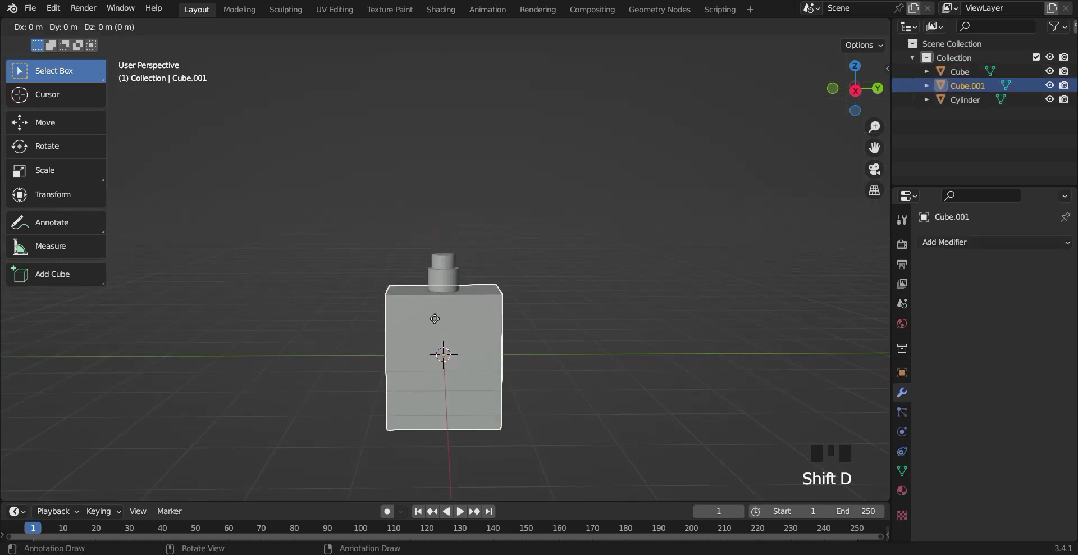
key("z")
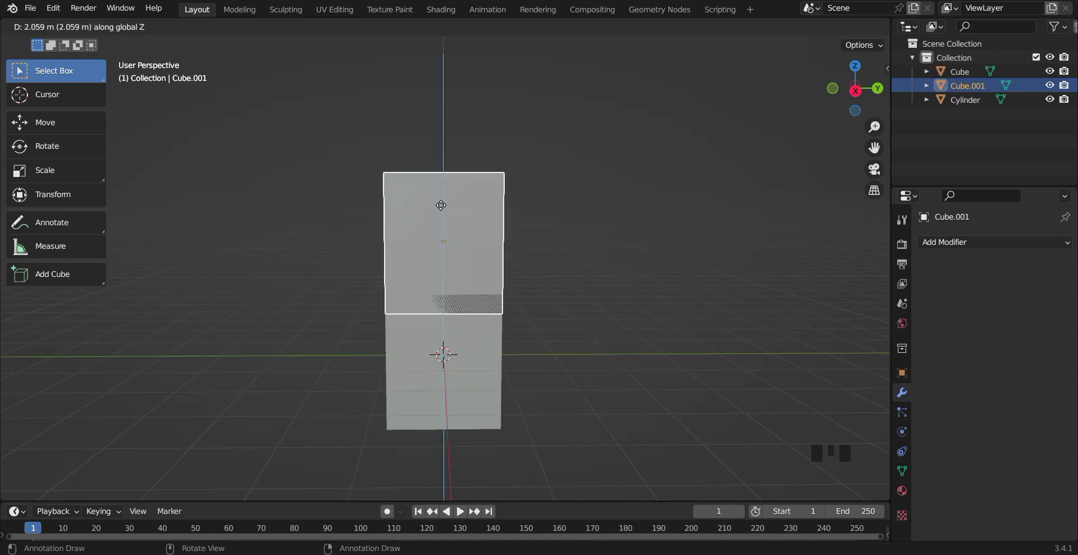
left_click(441, 218)
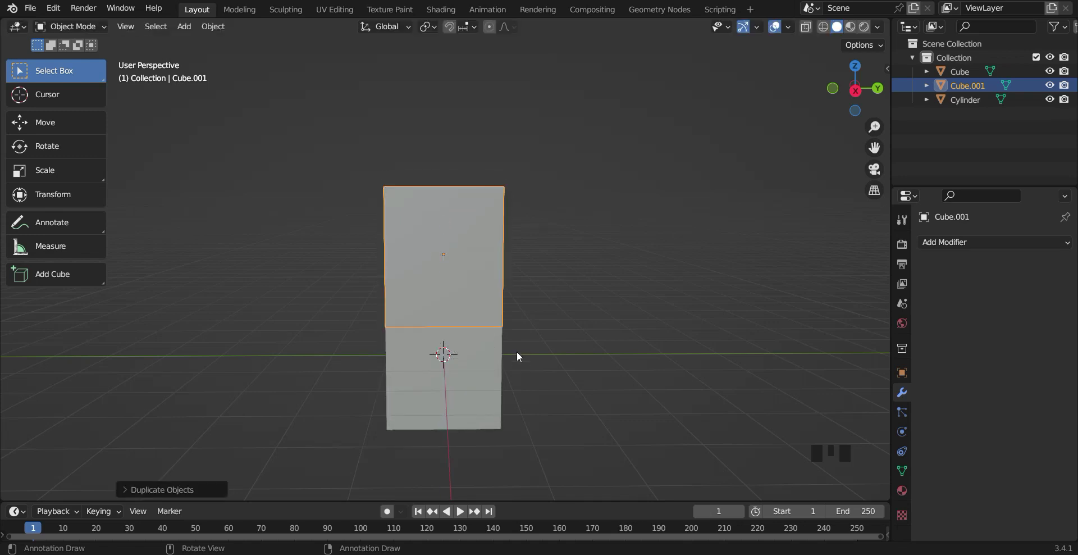
- Scale the duplicated block down uniformly to slightly narrower than the body and flatten it along Z into a low cap
key("s")
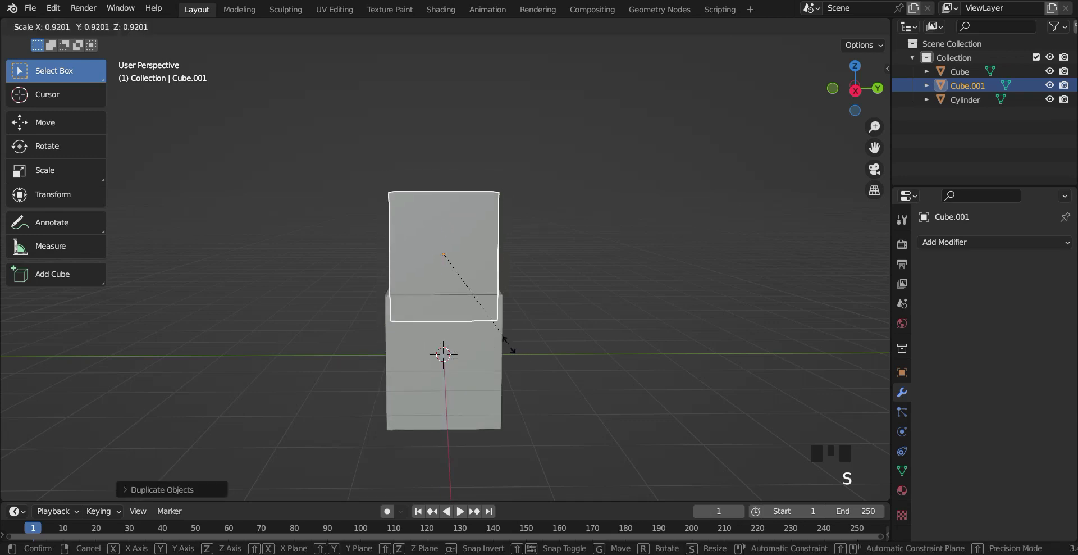
left_click(500, 336)
key("s")
key("z")
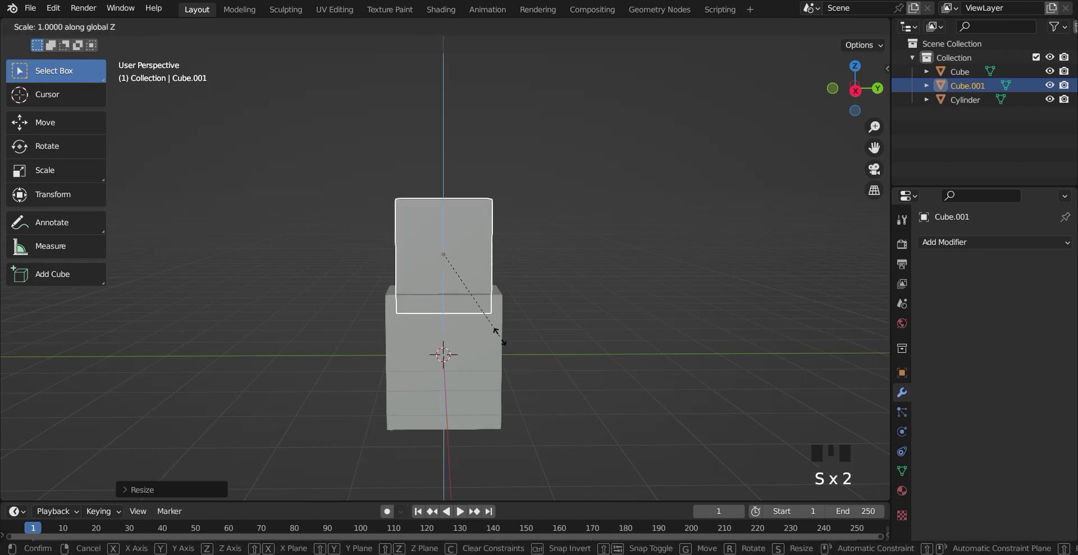
left_click(463, 269)
- Raise the cap block along Z by about 0.87 m so it sits clear above the neck
middle_click_drag(612, 385, 611, 370)
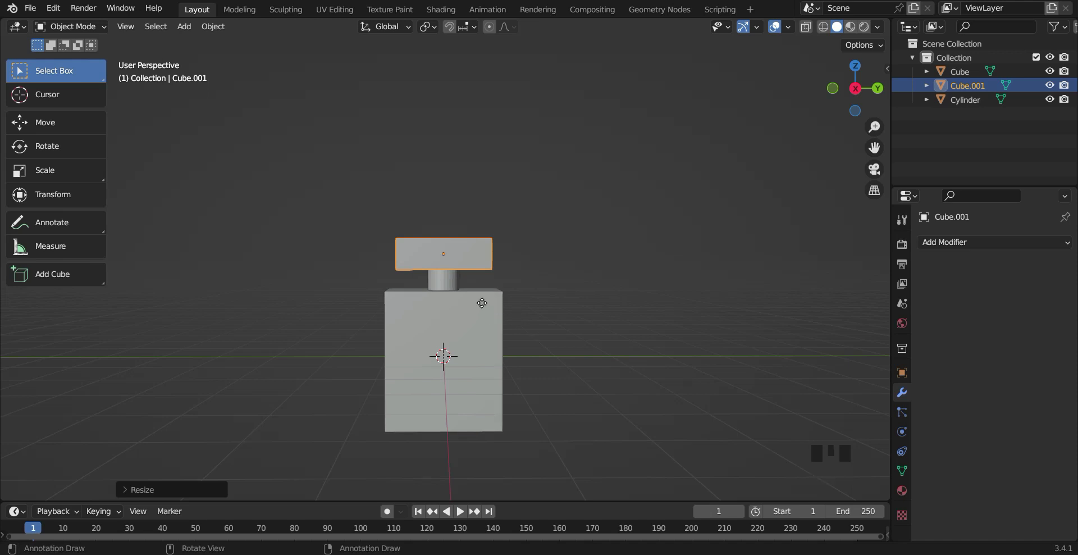
key("g")
key("z")
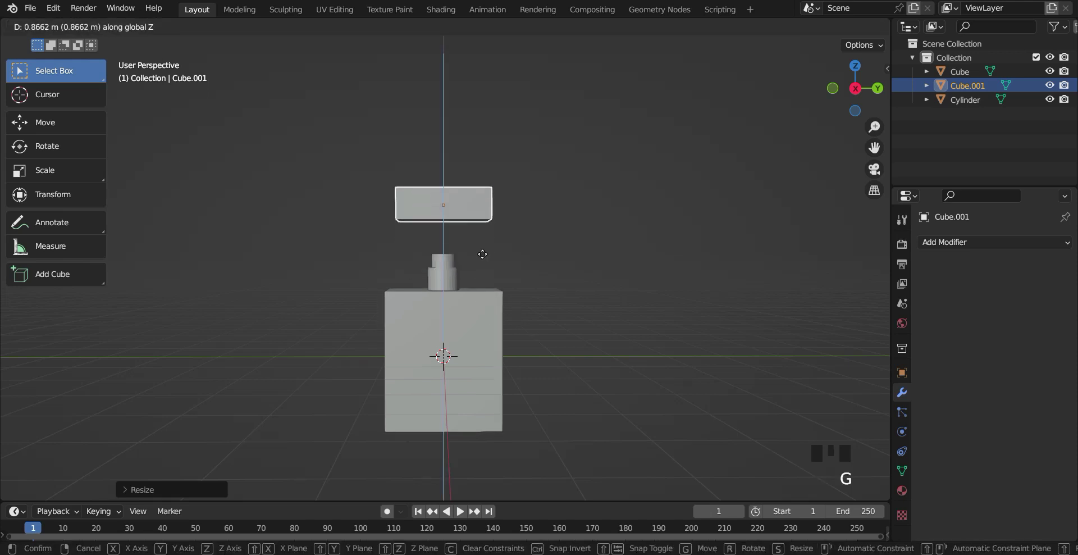
left_click(483, 254)
- Scale the raised cap block along X by about 0.82 to make it thinner front to back
middle_click_drag(556, 268, 519, 252)
key("s")
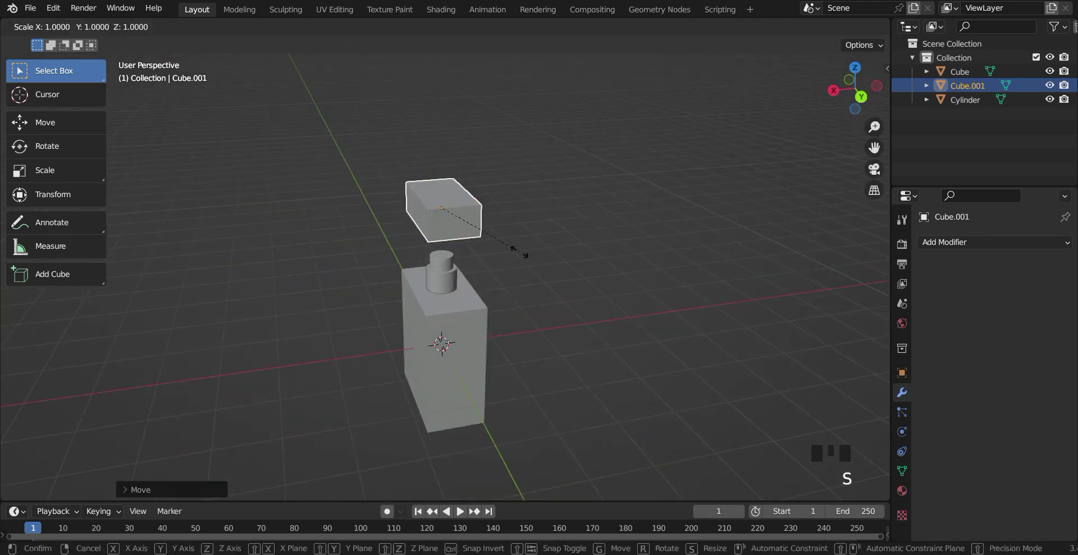
key("x")
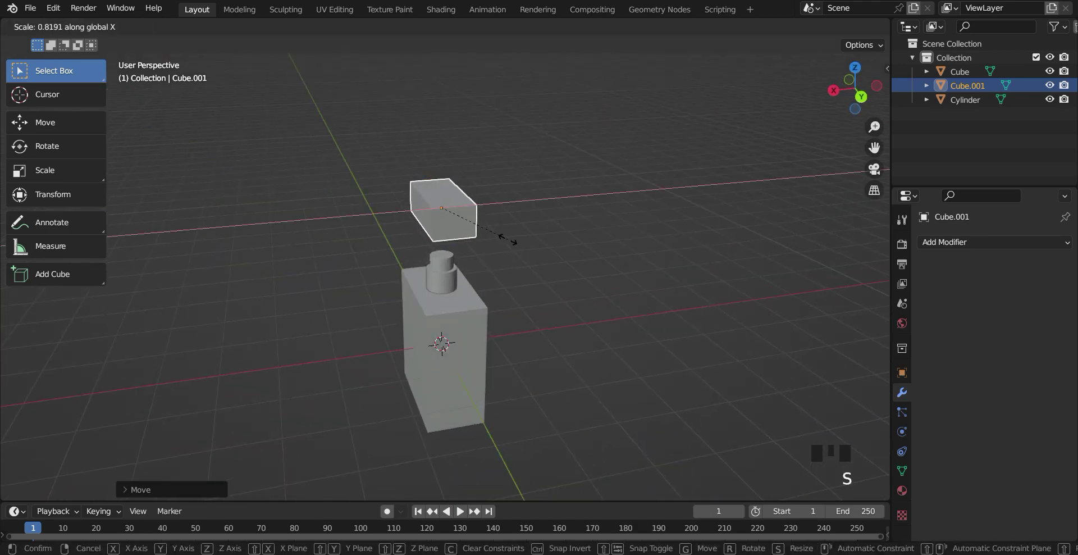
left_click(507, 241)
middle_click_drag(515, 312, 662, 376)
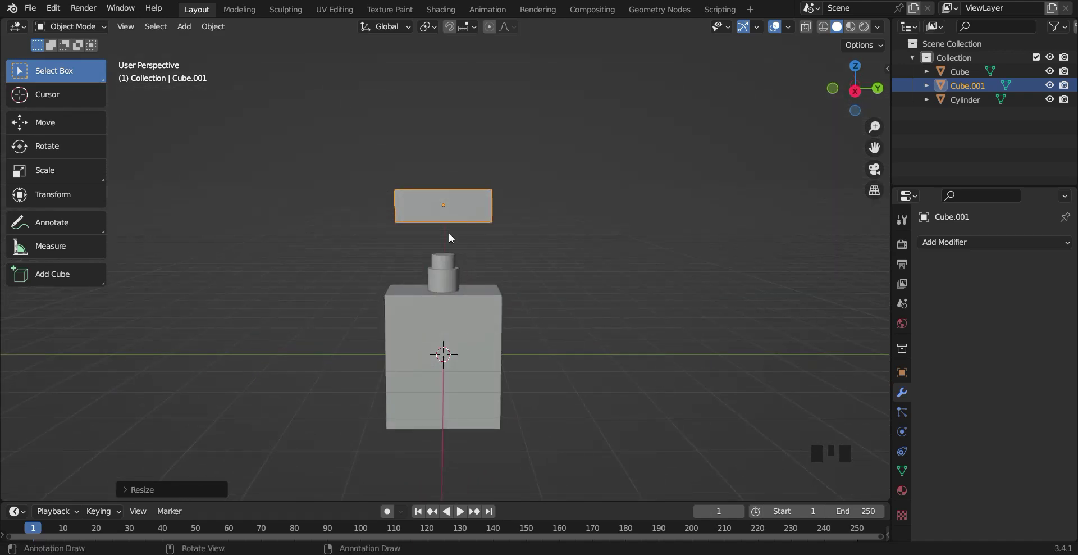
- Bevel all edges of the bottle body in Edit Mode with a width of about 0.125 m
left_click(471, 327)
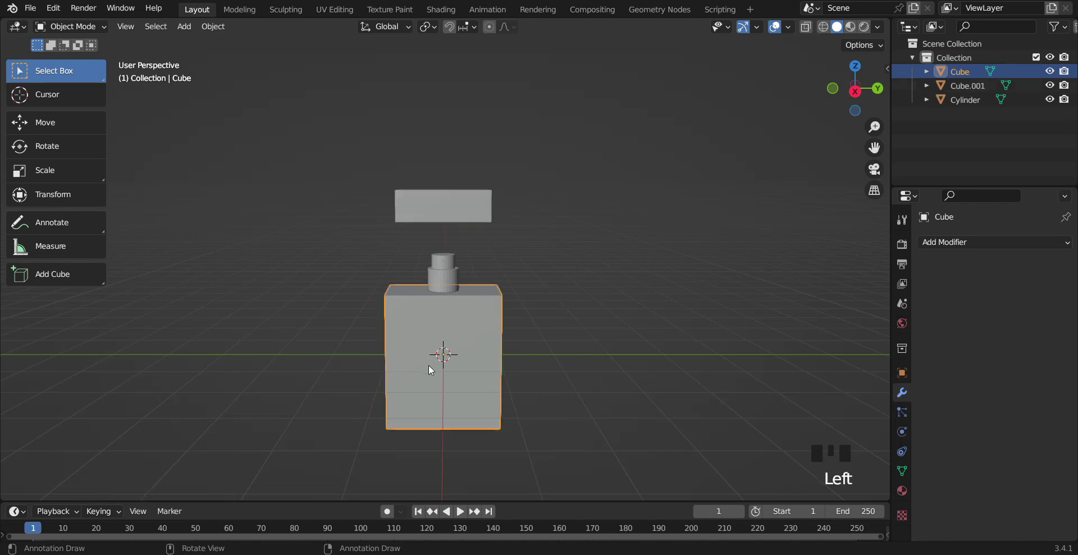
key("Tab")
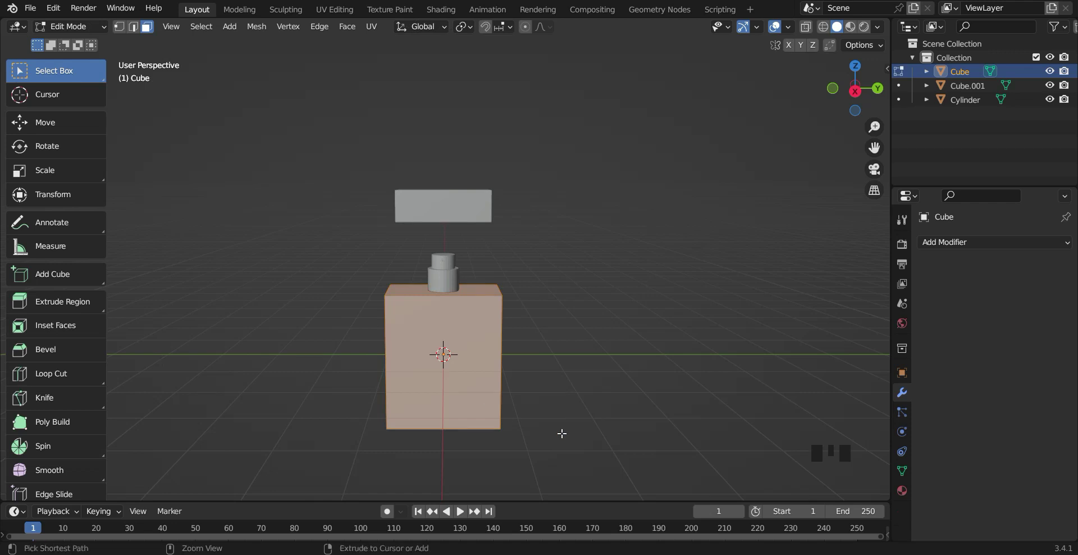
key("ctrl+b")
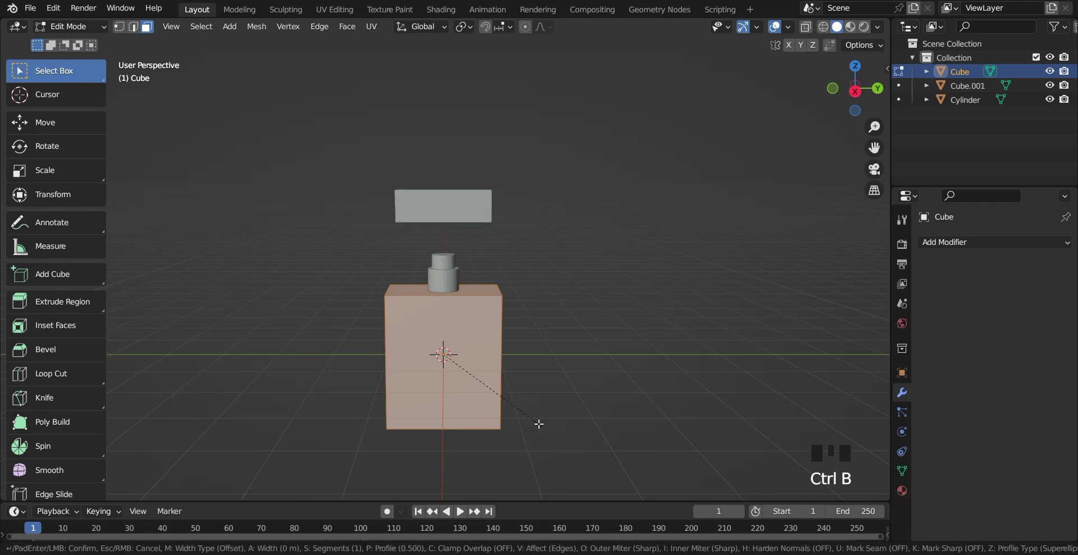
left_click(565, 447)
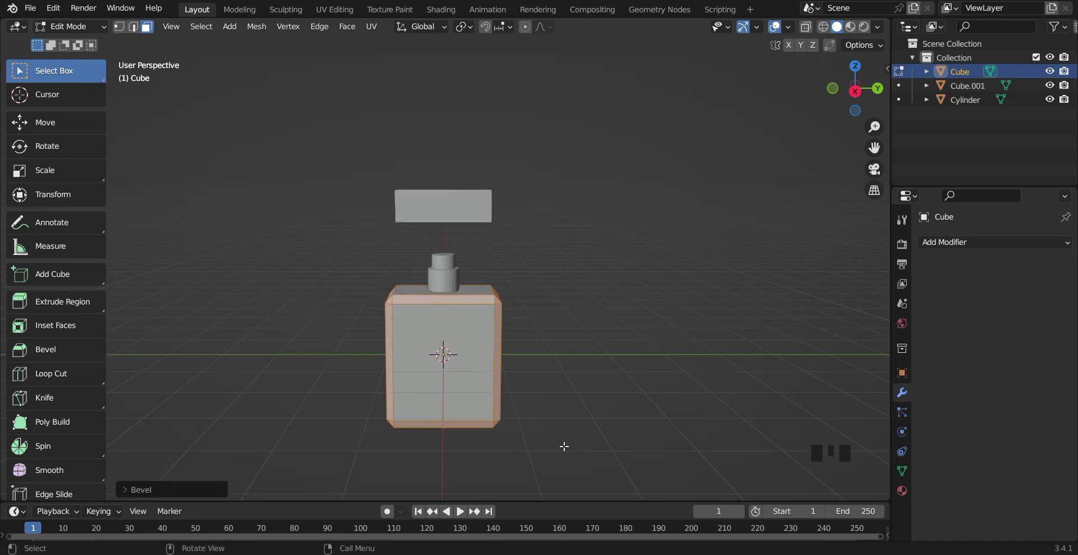
- Increase the body bevel's segments to 8 and deselect the mesh
left_click(198, 492)
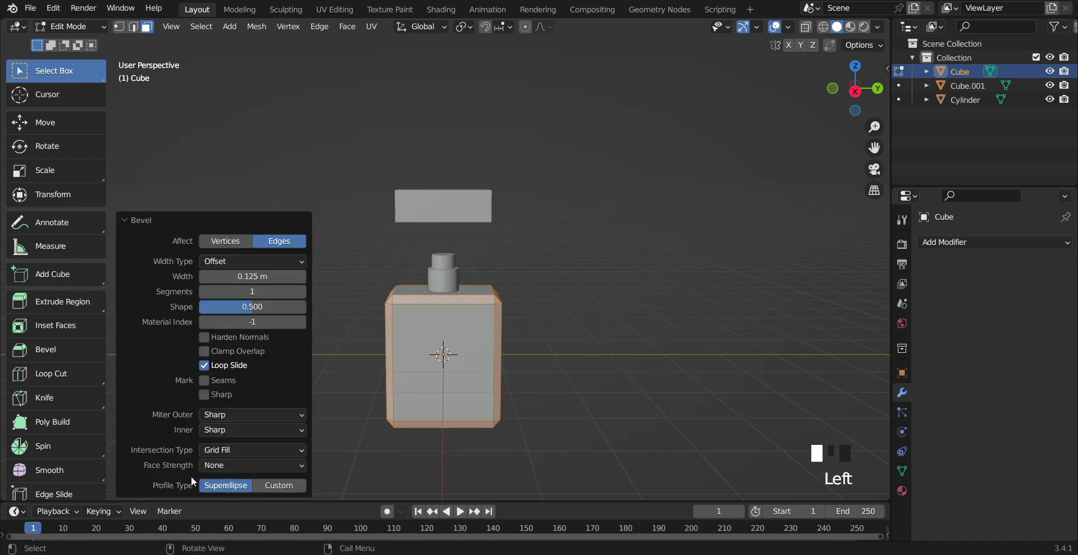
left_click(302, 290)
left_click(302, 291)
left_click(302, 291)
left_click(301, 291)
left_click(302, 291)
left_click(302, 291)
middle_click_drag(483, 351, 498, 362)
scroll(499, 361, "up", 3)
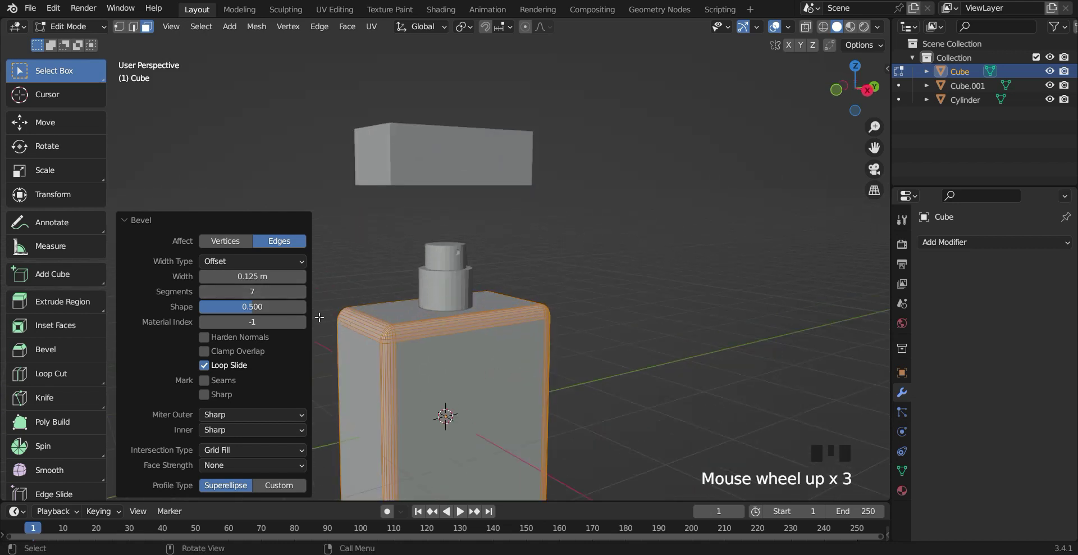
left_click(302, 291)
scroll(571, 399, "down", 1)
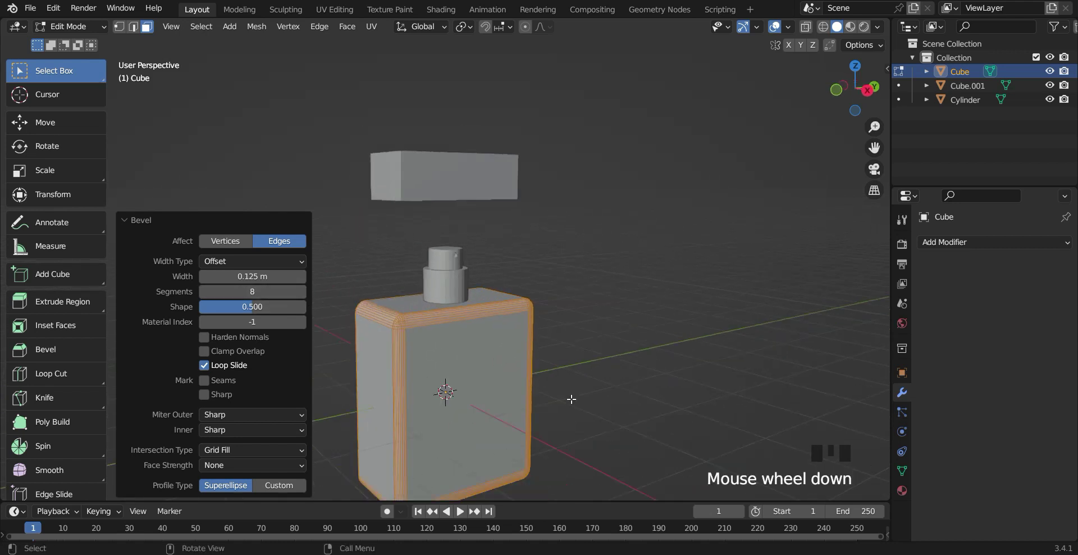
middle_click_drag(672, 395, 650, 387)
left_click(616, 296)
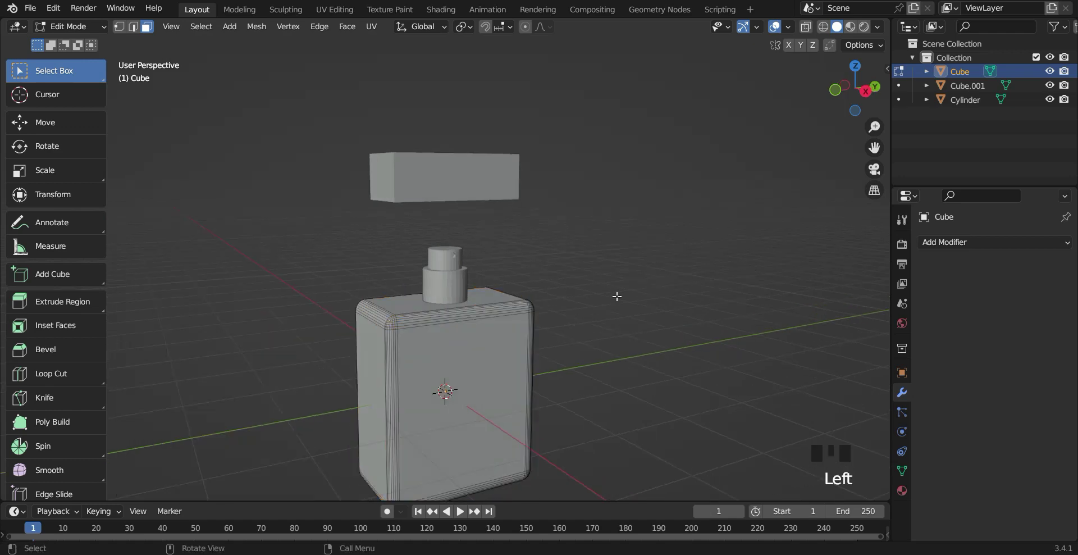
- Examine the evenness of the bevel at the body's upper corner and along its edges
scroll(389, 384, "up", 3)
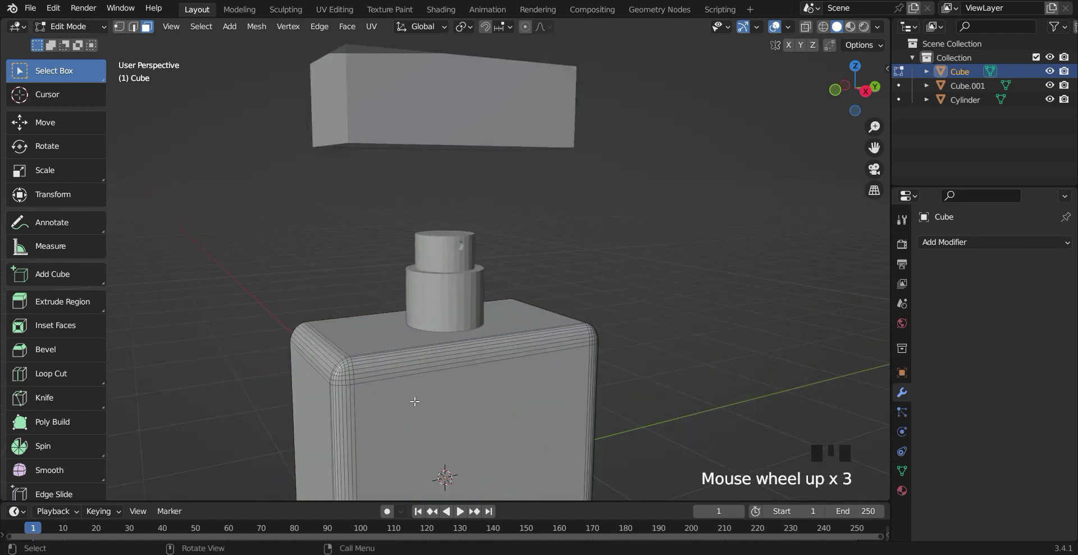
middle_click_drag(385, 402, 498, 392, "shift")
scroll(585, 405, "up", 1)
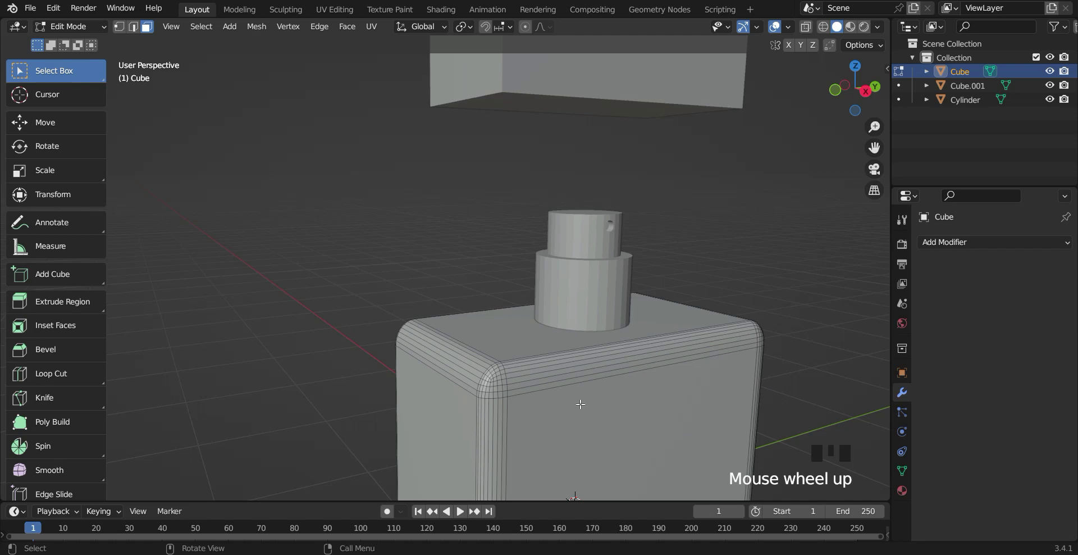
mouse_move(581, 404)
middle_mouse_down()
mouse_move(601, 406)
mouse_move(575, 402)
middle_mouse_up()
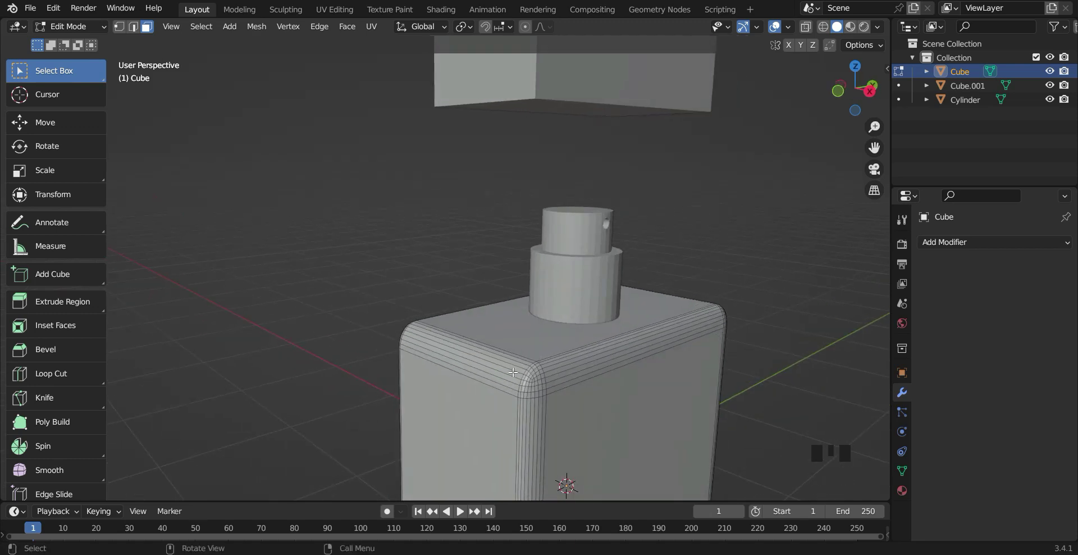
scroll(517, 375, "up", 2)
middle_click_drag(683, 444, 629, 331, "shift")
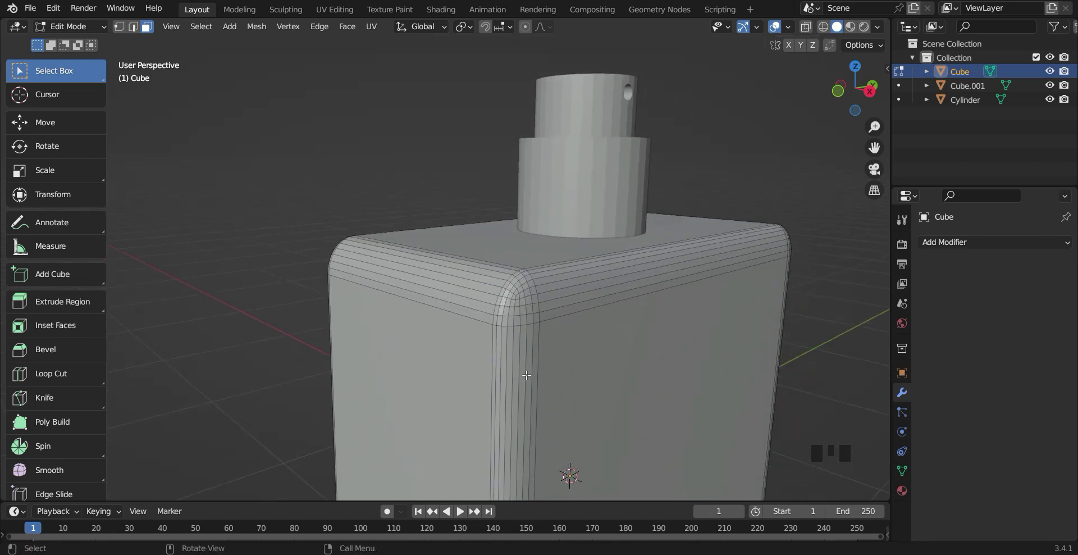
scroll(526, 374, "down", 4)
middle_click_drag(508, 377, 647, 319)
- Undo the body's deselection and bevel, and return to Object Mode
key("ctrl+z")
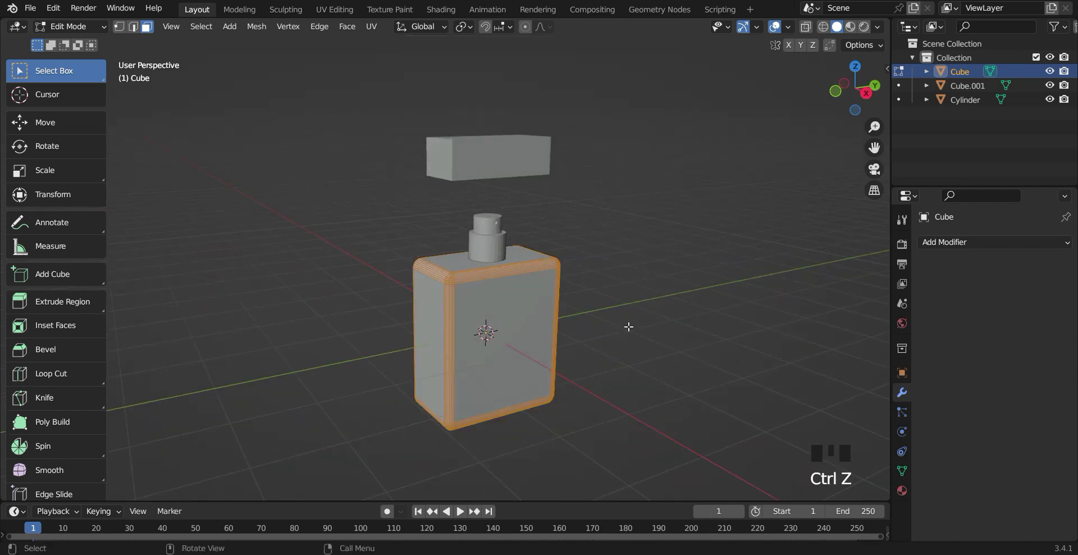
key("ctrl+z")
key("Tab")
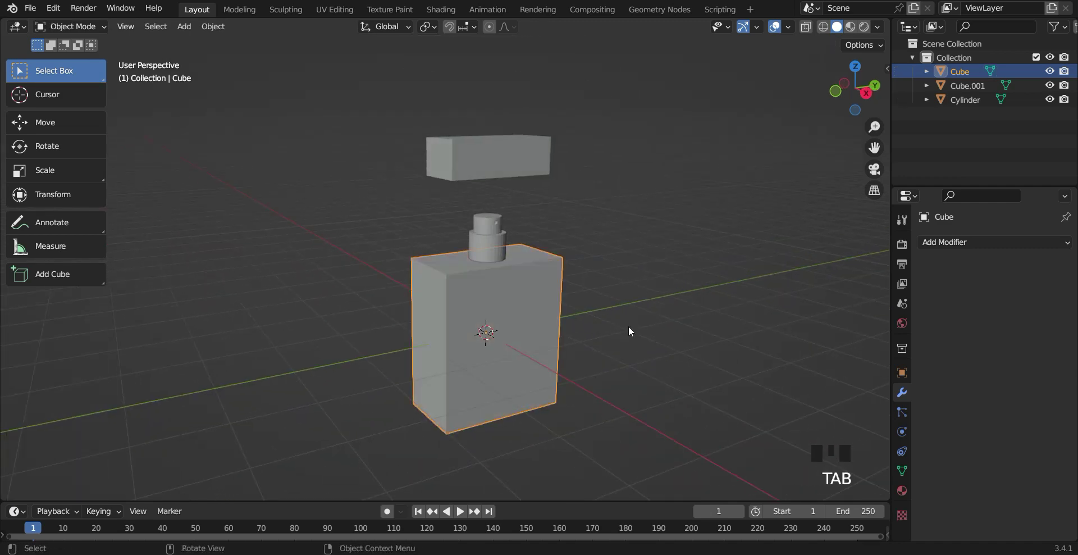
- Show the body's object transform values and apply its scale
middle_click_drag(689, 349, 656, 350)
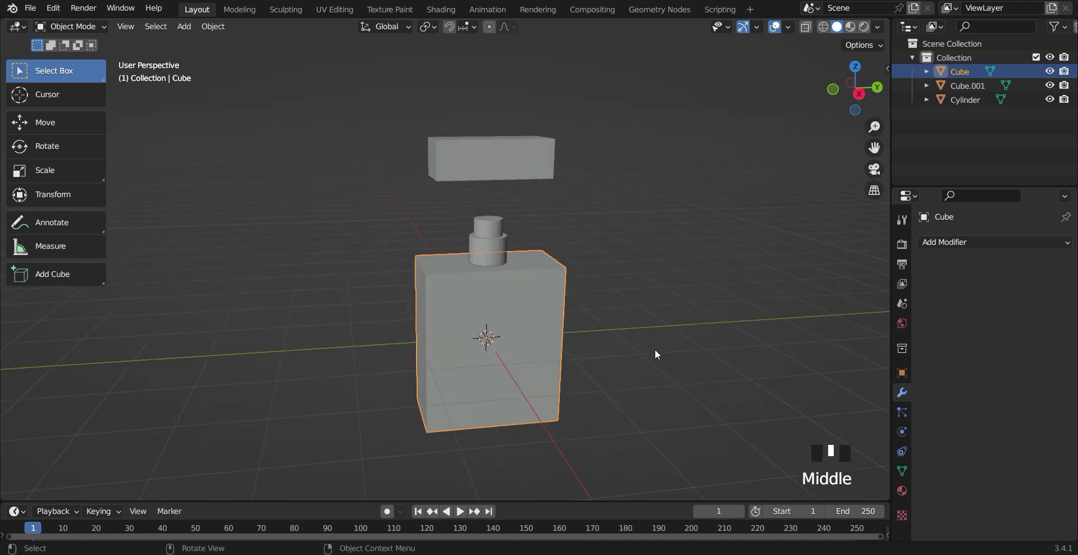
left_click(901, 373)
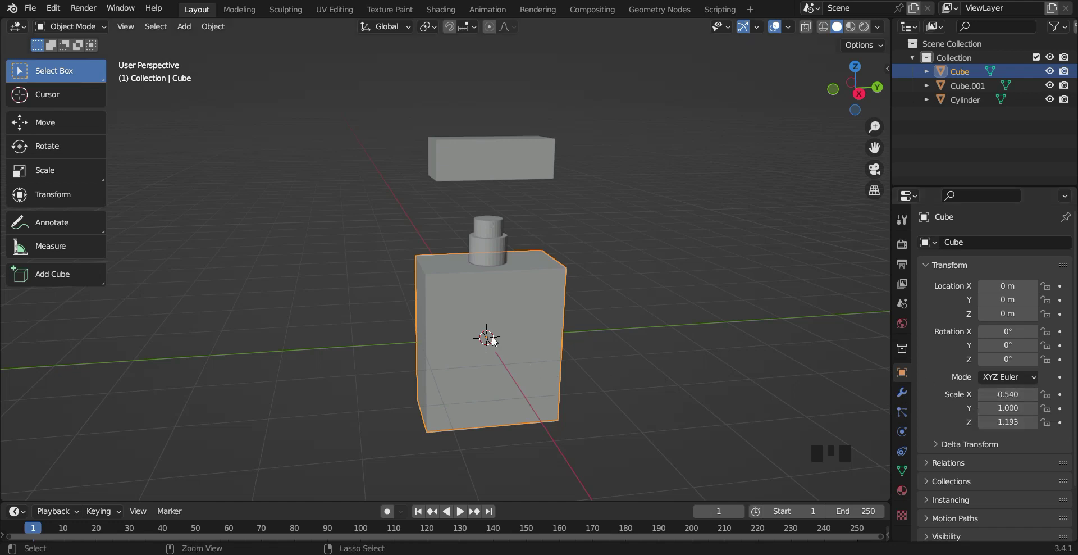
key("ctrl+a")
left_click(485, 370)
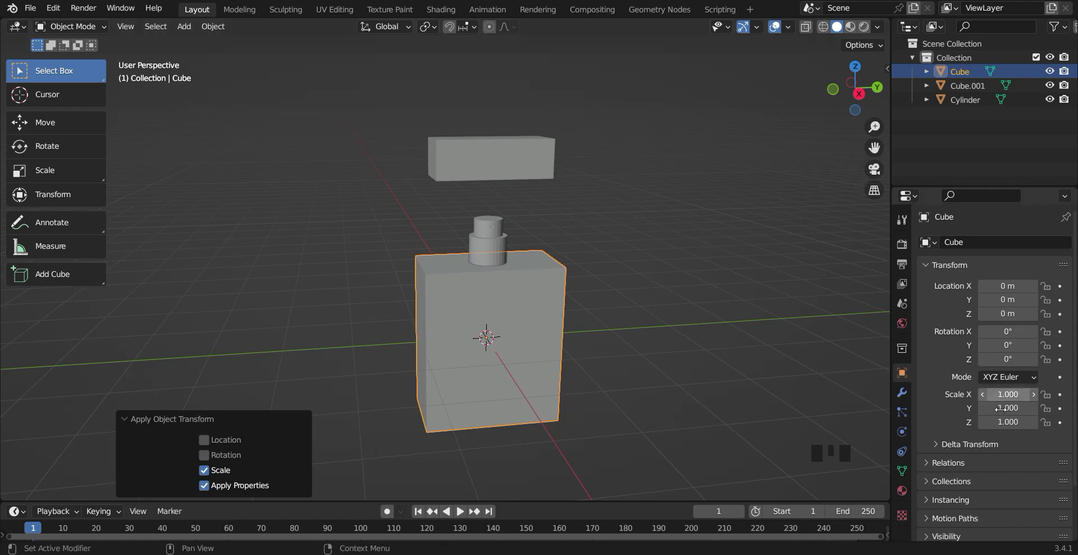
left_click(653, 294)
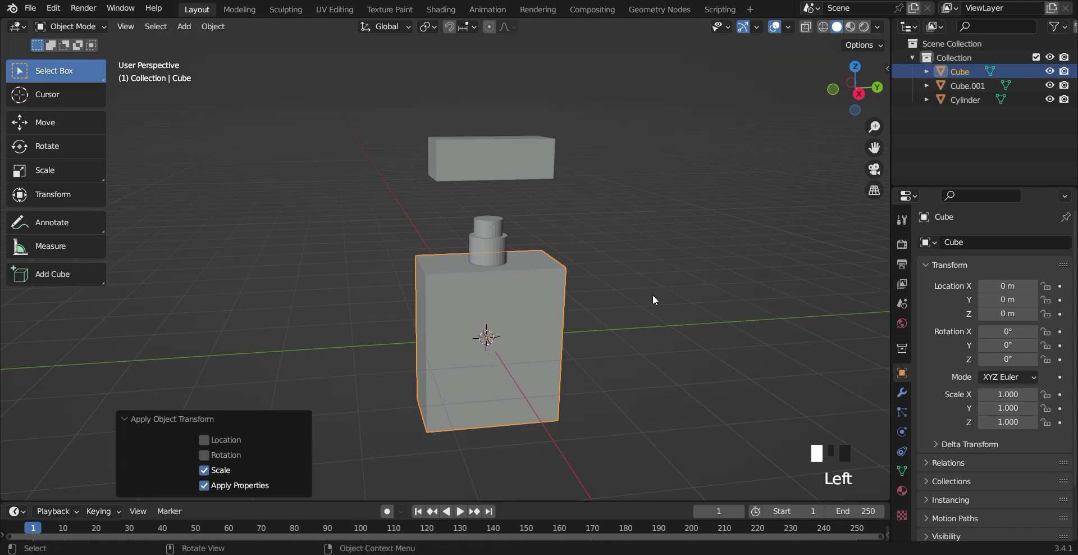
- Bevel all edges of the scale-applied body in Edit Mode by about 0.126 m with 8 segments
key("Tab")
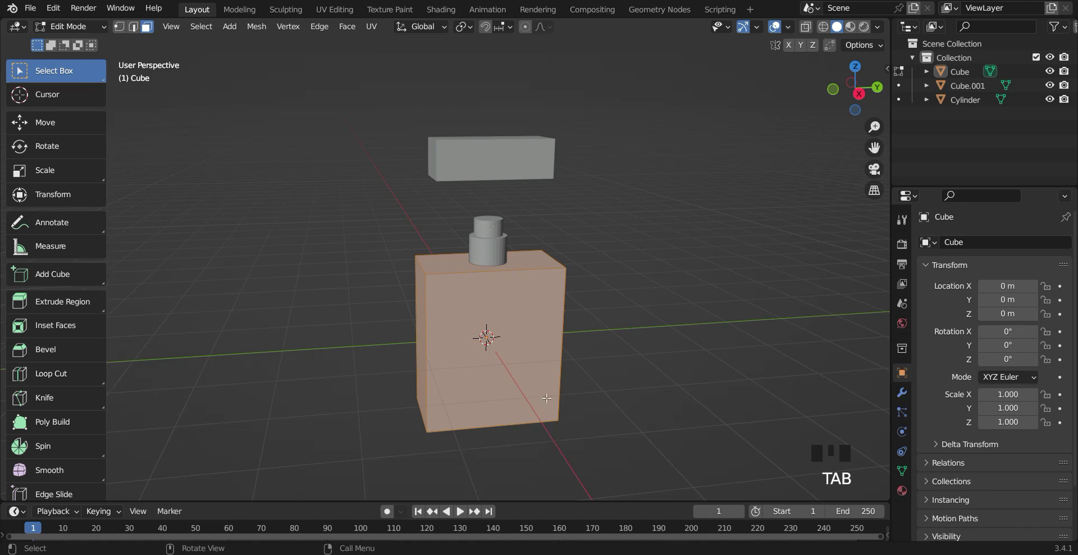
key("ctrl+b")
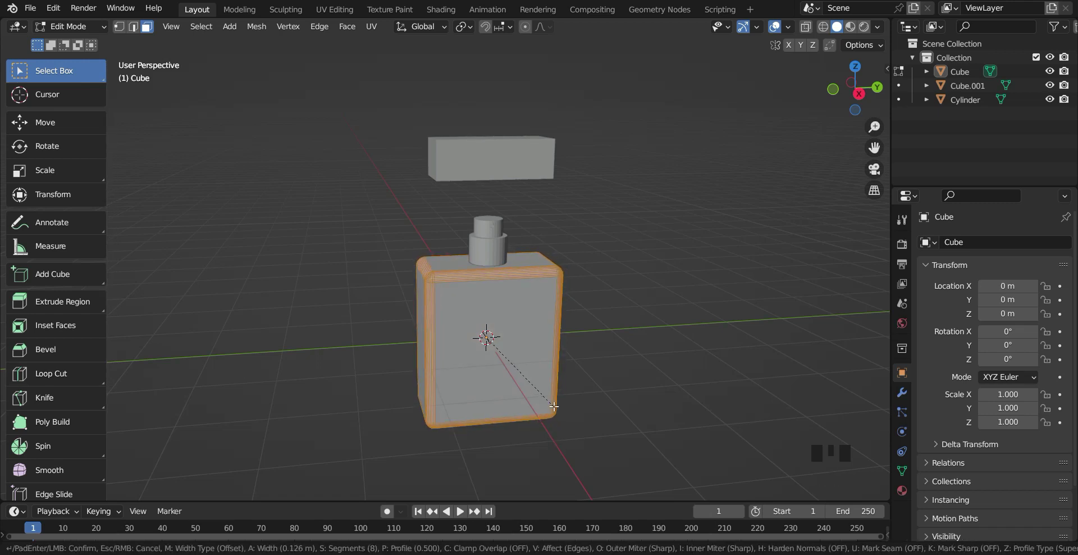
left_click(555, 414)
middle_click_drag(373, 310, 394, 324)
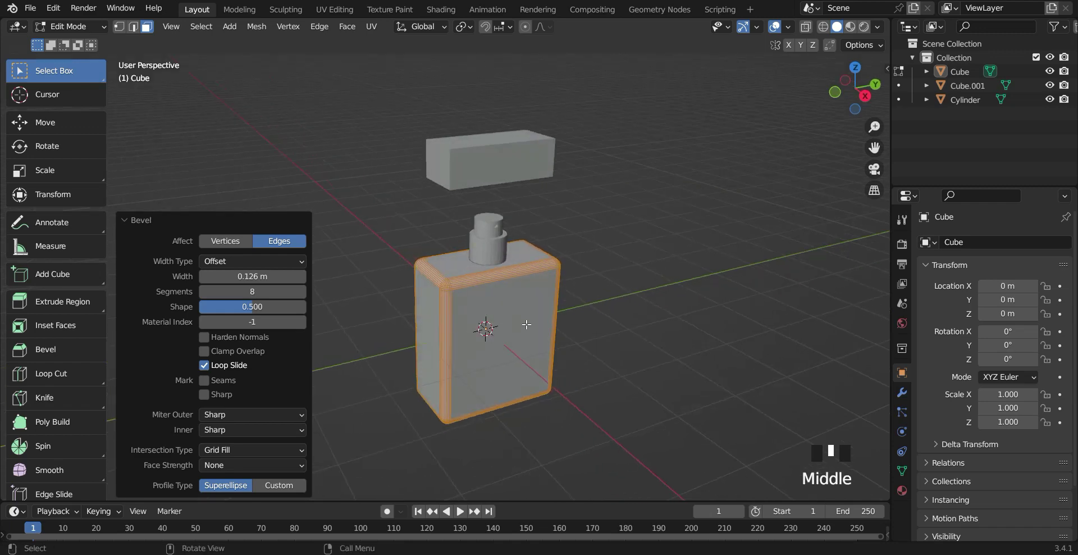
scroll(534, 371, "up", 5)
middle_click_drag(553, 380, 579, 361)
scroll(580, 361, "up", 2)
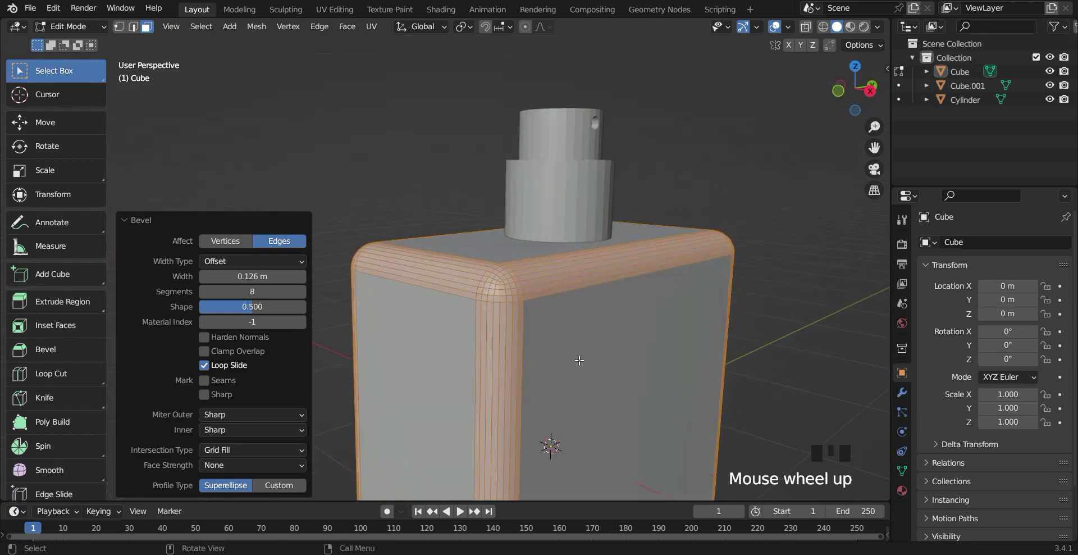
left_click(580, 362)
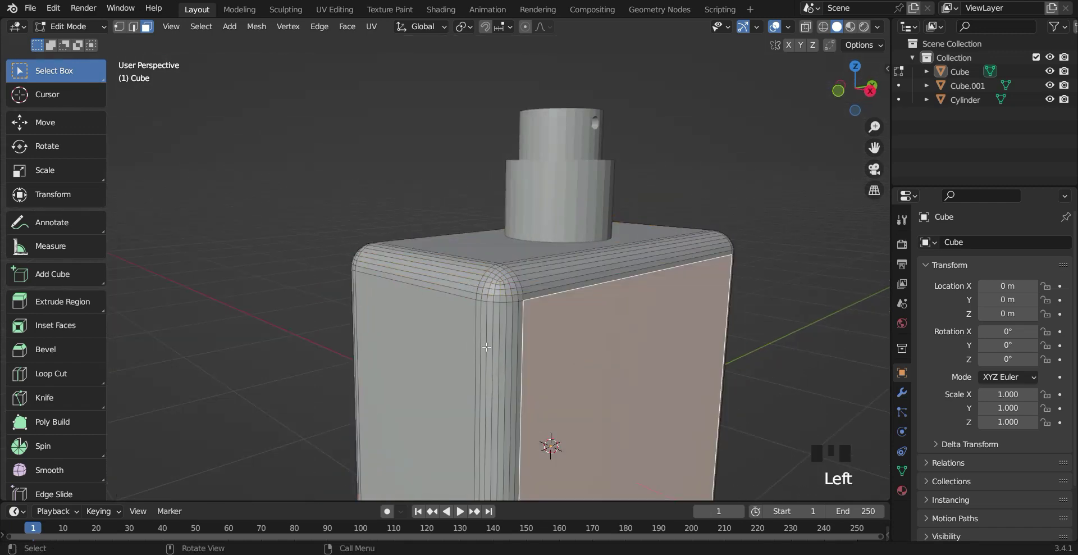
- Return to Object Mode and apply Shade Smooth to the beveled bottle body
key("Tab")
scroll(592, 338, "up", 1)
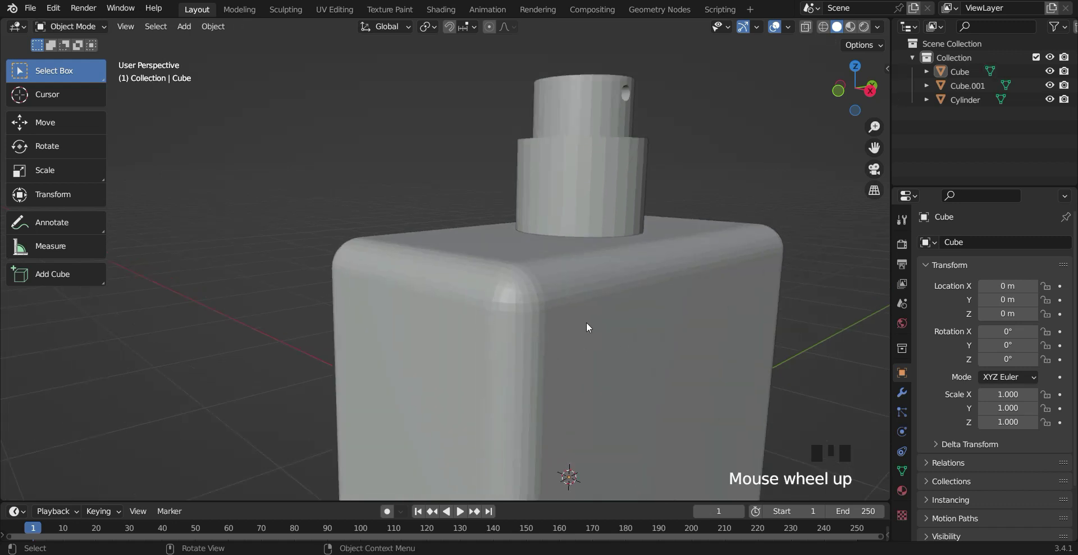
left_click(554, 323)
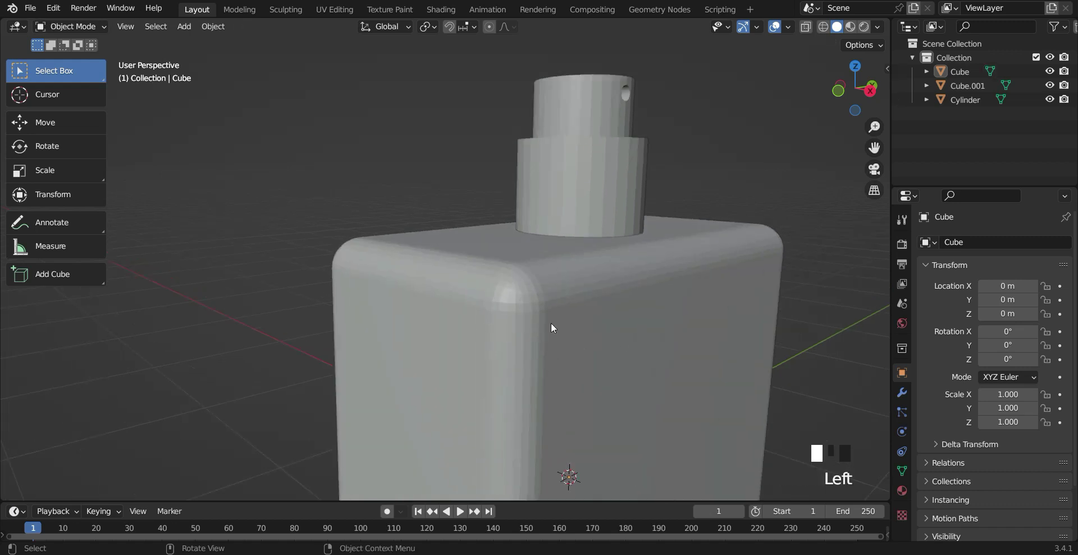
right_click(501, 324)
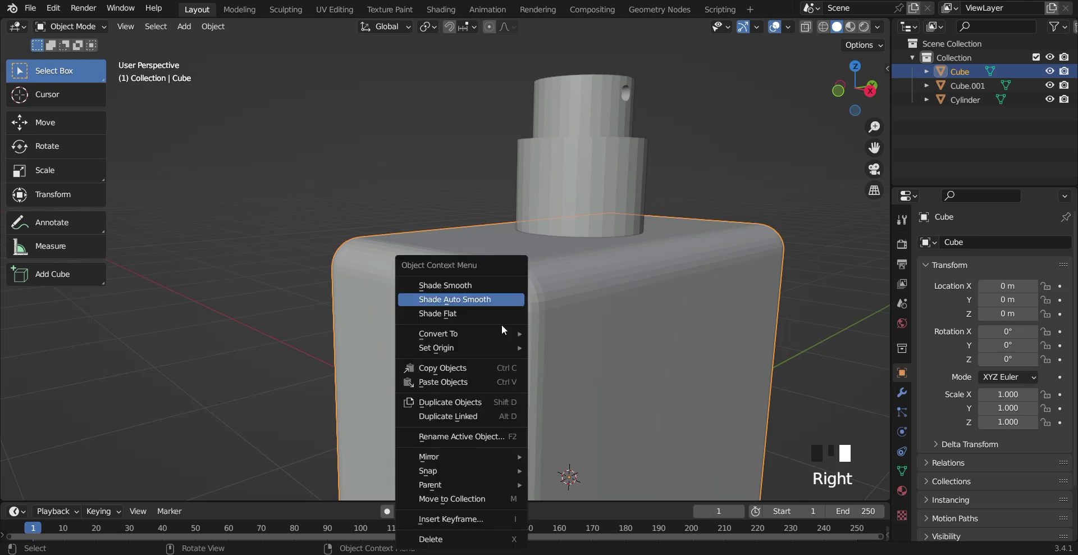
left_click(458, 285)
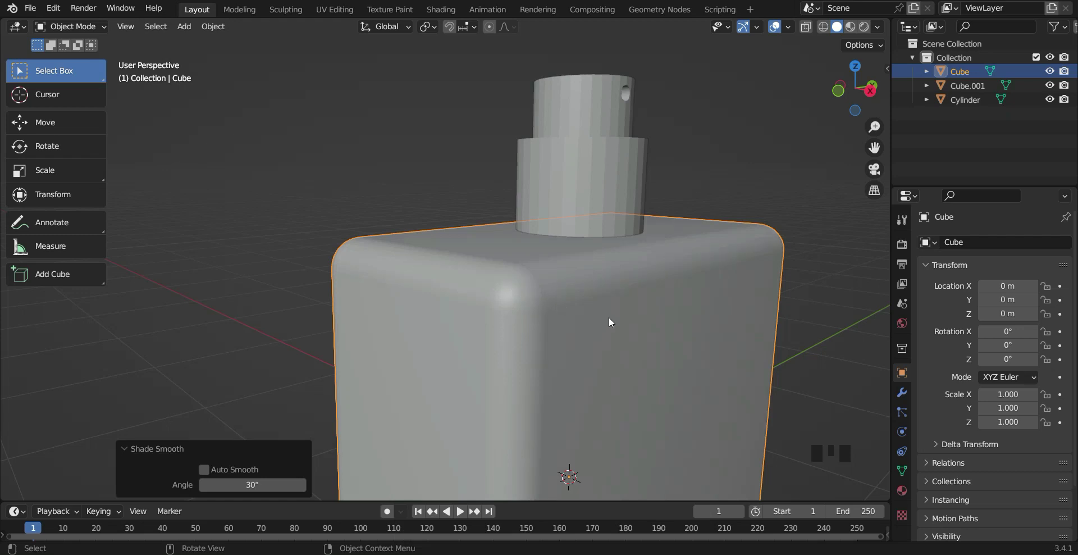
scroll(611, 322, "up", 3)
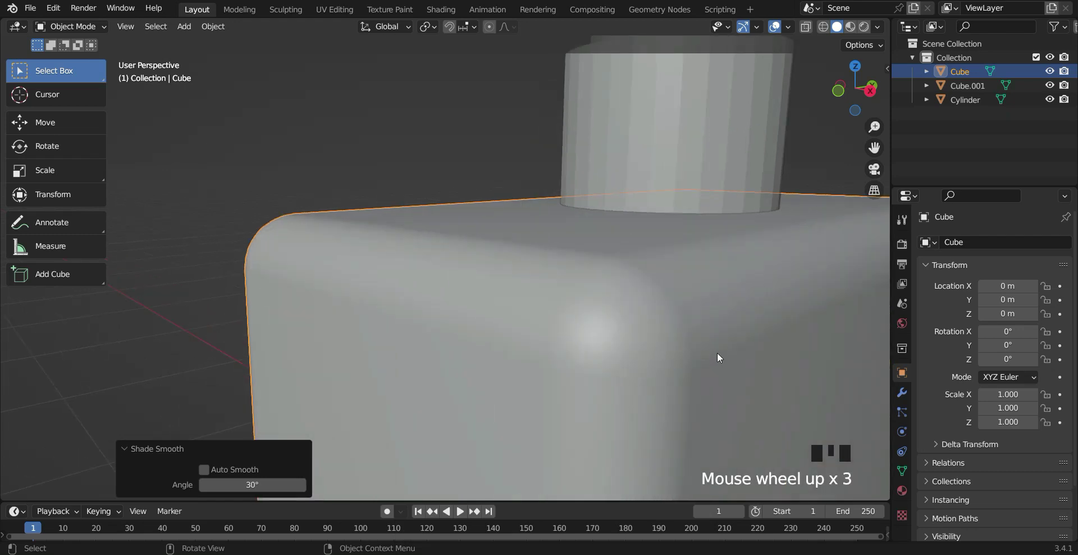
scroll(714, 351, "down", 8)
middle_click_drag(712, 351, 639, 353)
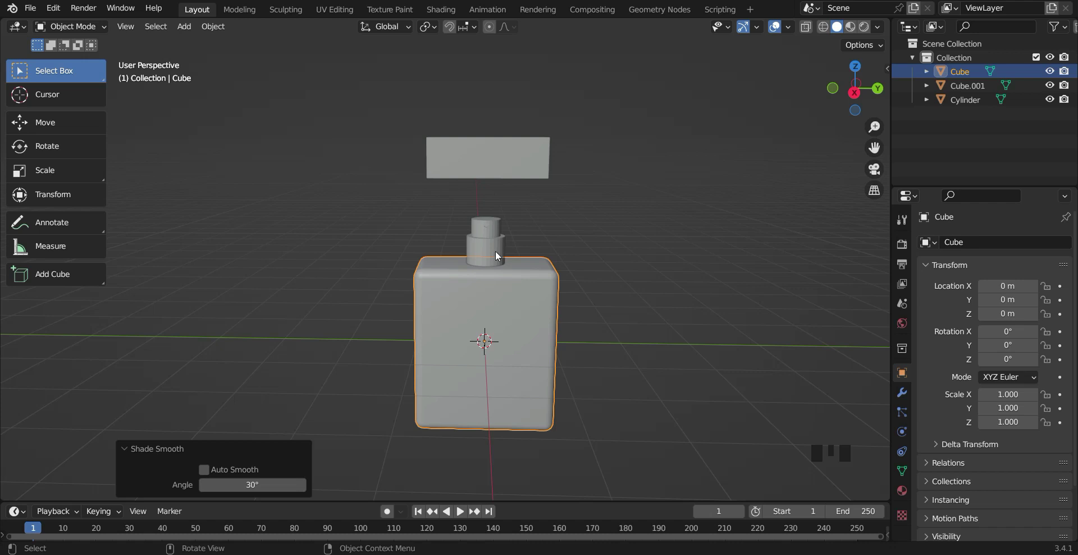
- Select the bottle's cylindrical neck and apply its scale
left_click(487, 235)
scroll(558, 250, "up", 6)
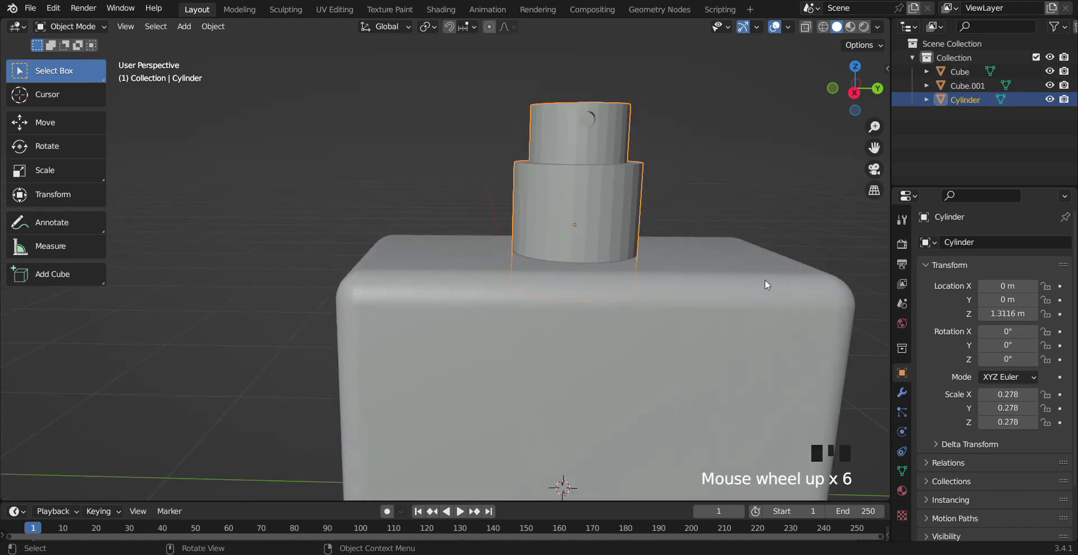
middle_click_drag(767, 284, 590, 288, "shift")
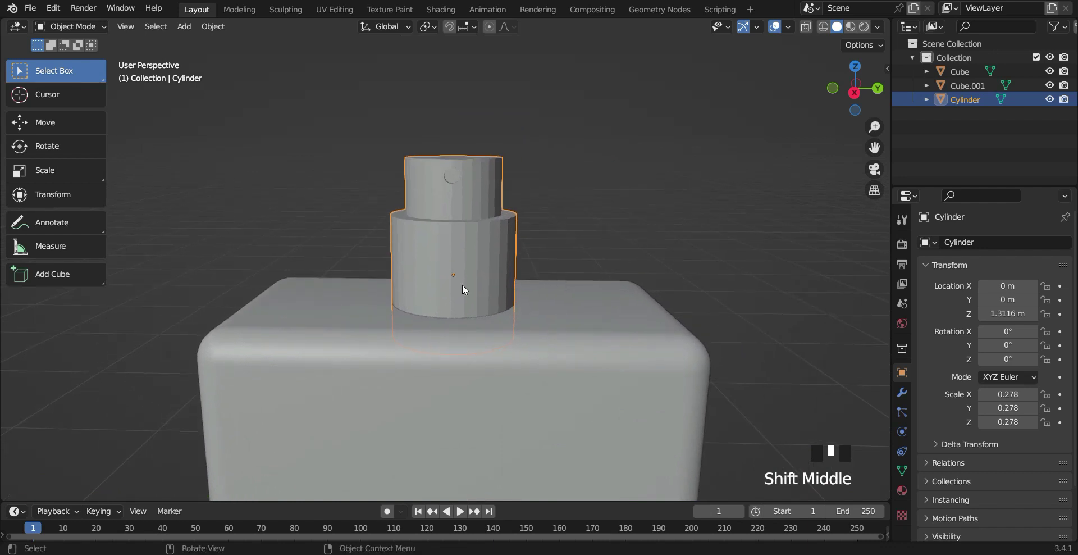
key("ctrl+a")
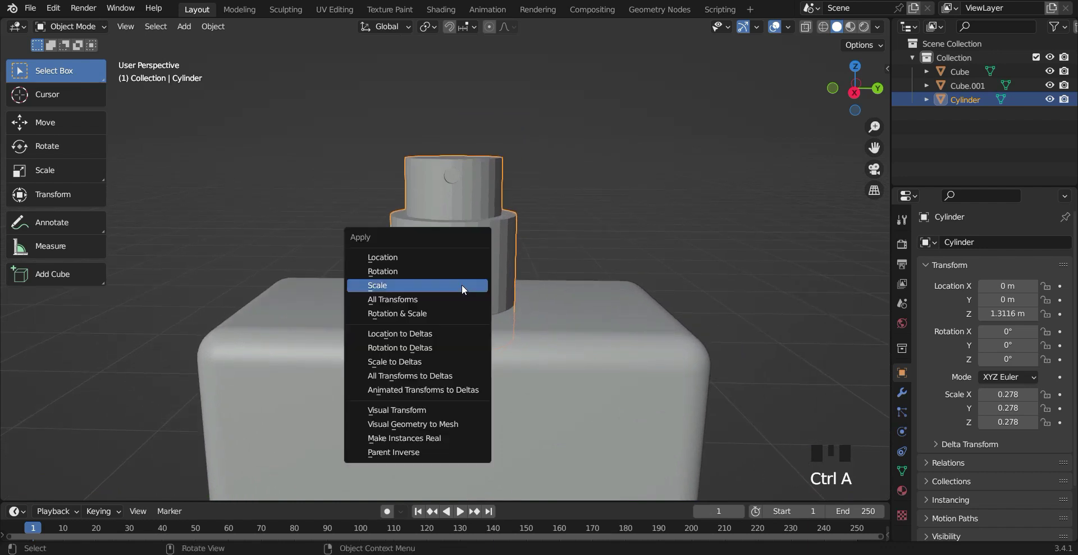
left_click(461, 285)
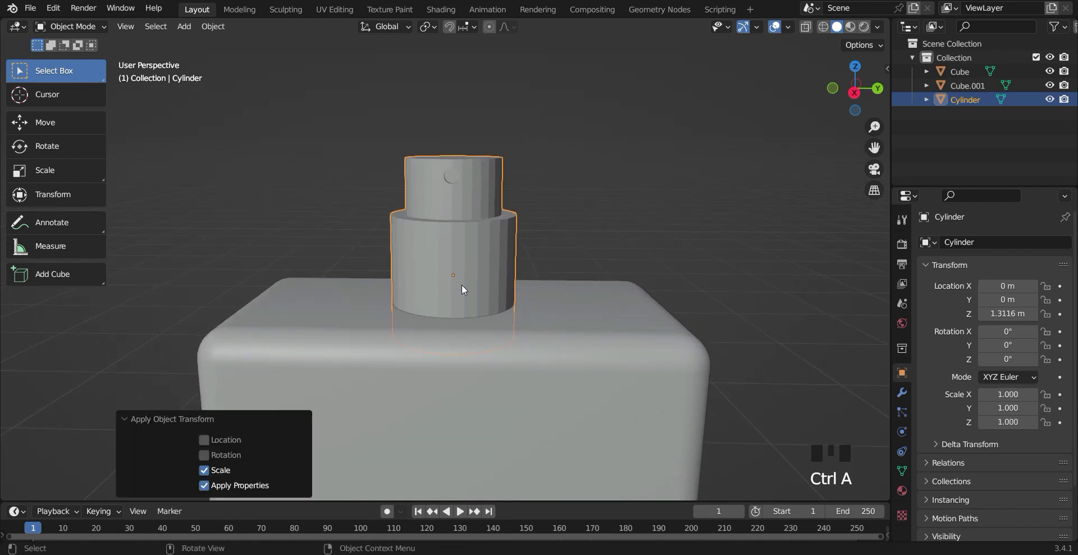
- Enter Edit Mode on the neck cylinder and switch to edge selection
key("Tab")
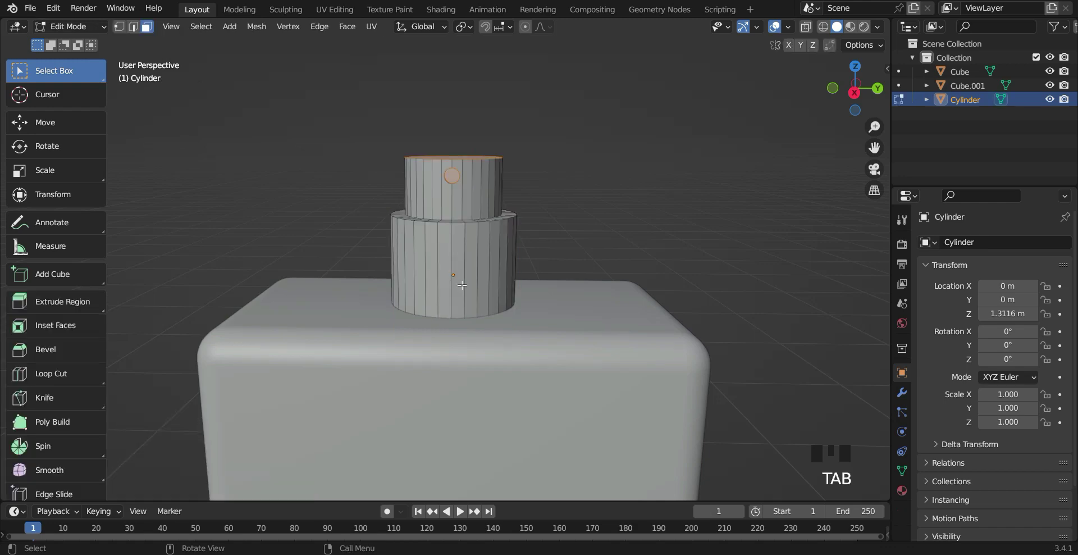
scroll(489, 228, "up", 3)
left_click(133, 26)
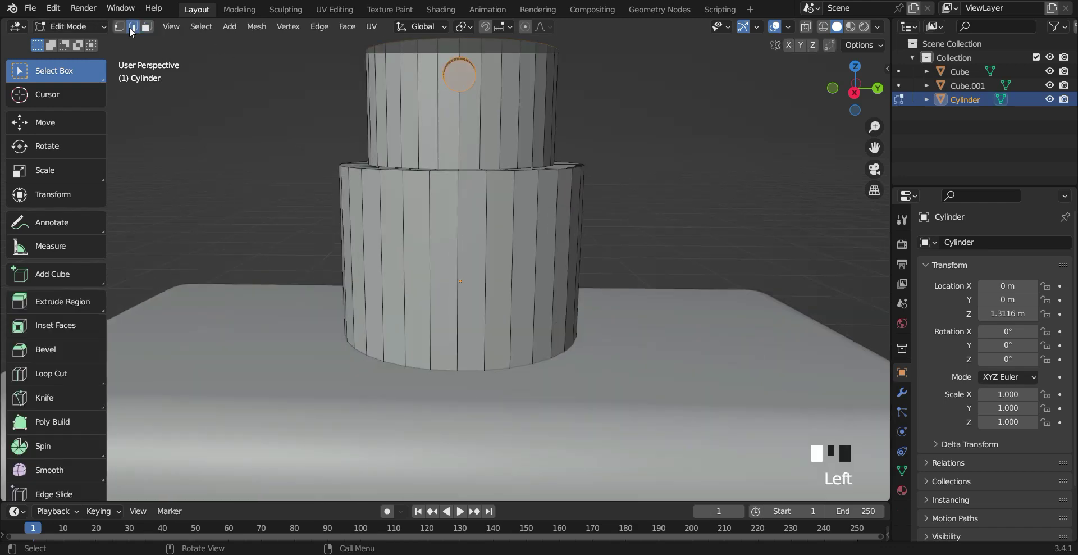
middle_click_drag(584, 222, 475, 234)
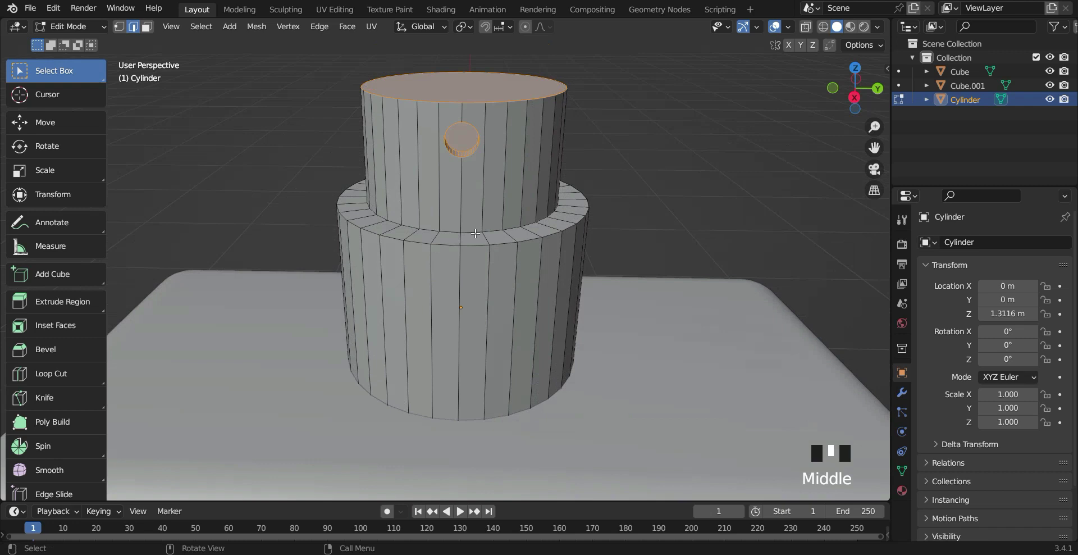
- Select several adjacent edges one at a time along the outer rim of the neck's wider lower section
left_click(450, 247)
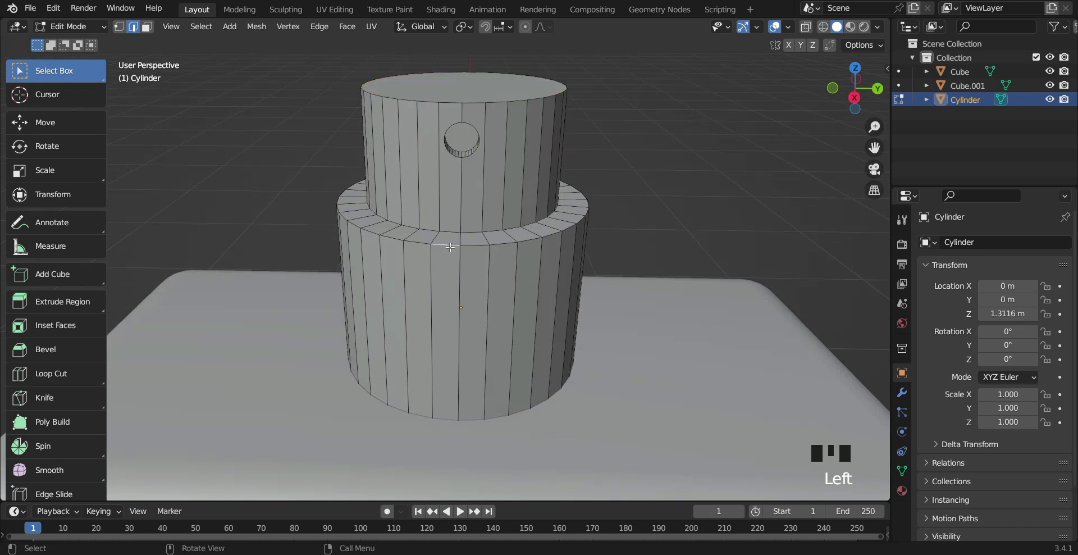
left_click(420, 243, "shift")
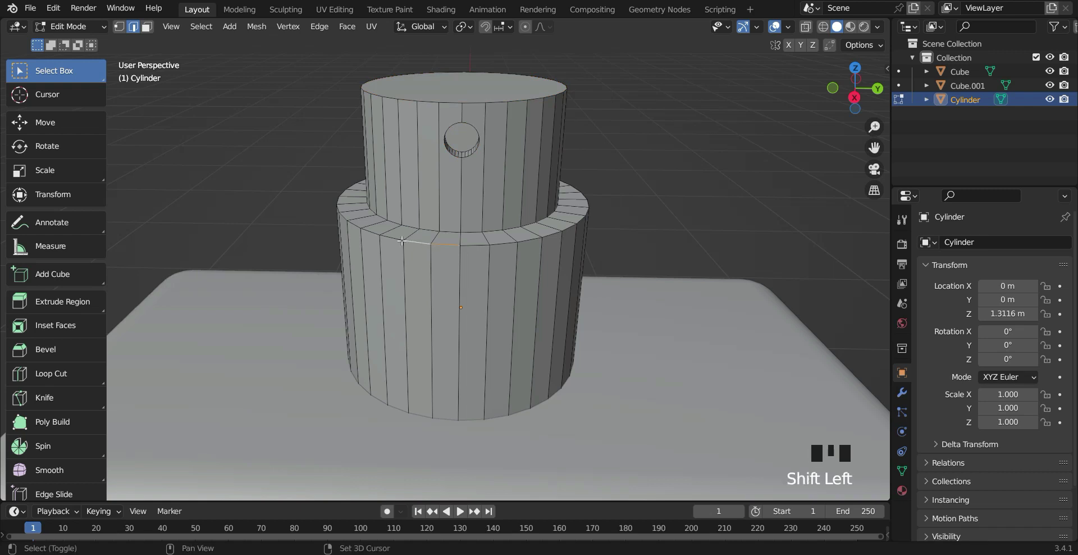
left_click(391, 239, "shift")
left_click(367, 231, "shift")
left_click(356, 225, "shift")
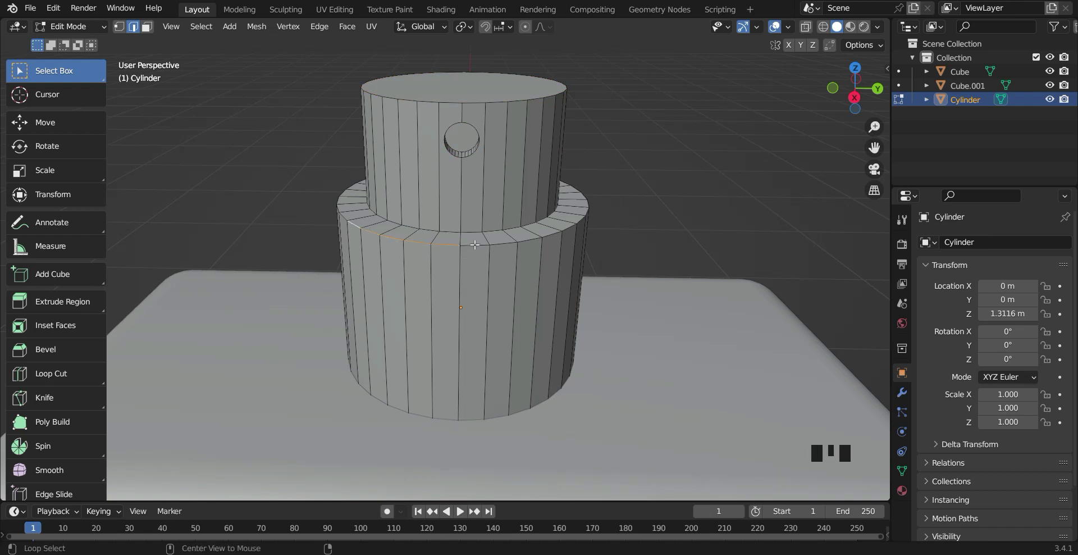
- Bevel the full outer edge loop at the shoulder of the neck's wider section by about 0.019 m with 8 segments
left_click(475, 245, "alt")
mouse_move(625, 237)
middle_mouse_down()
mouse_move(561, 238)
mouse_move(639, 236)
middle_mouse_up()
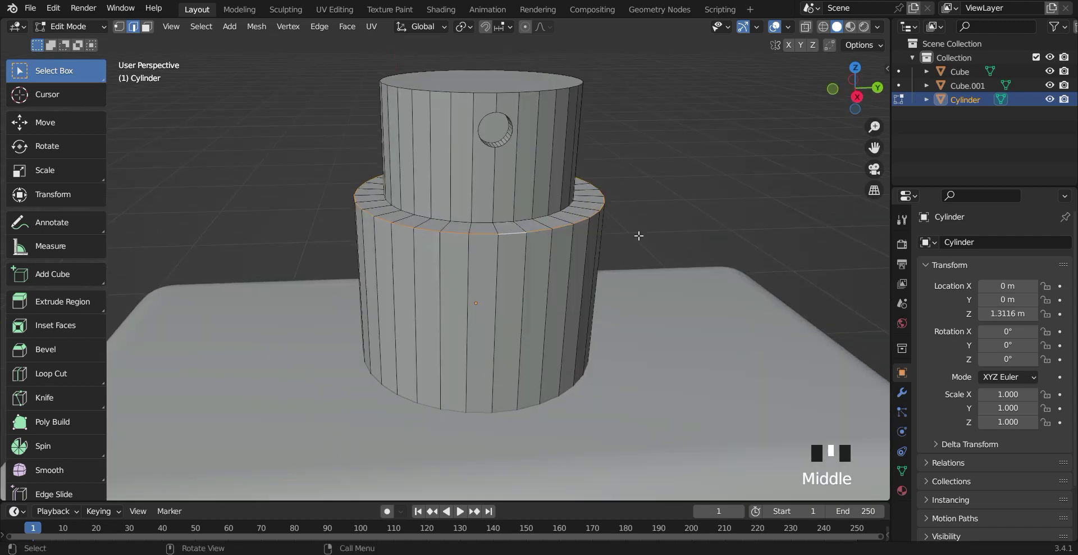
key("ctrl+b")
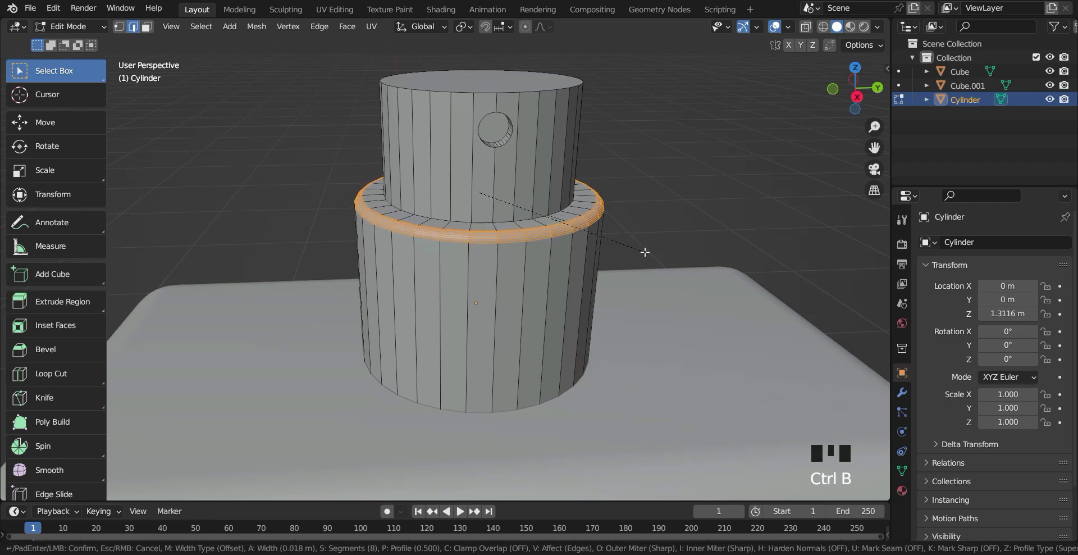
left_click(645, 251)
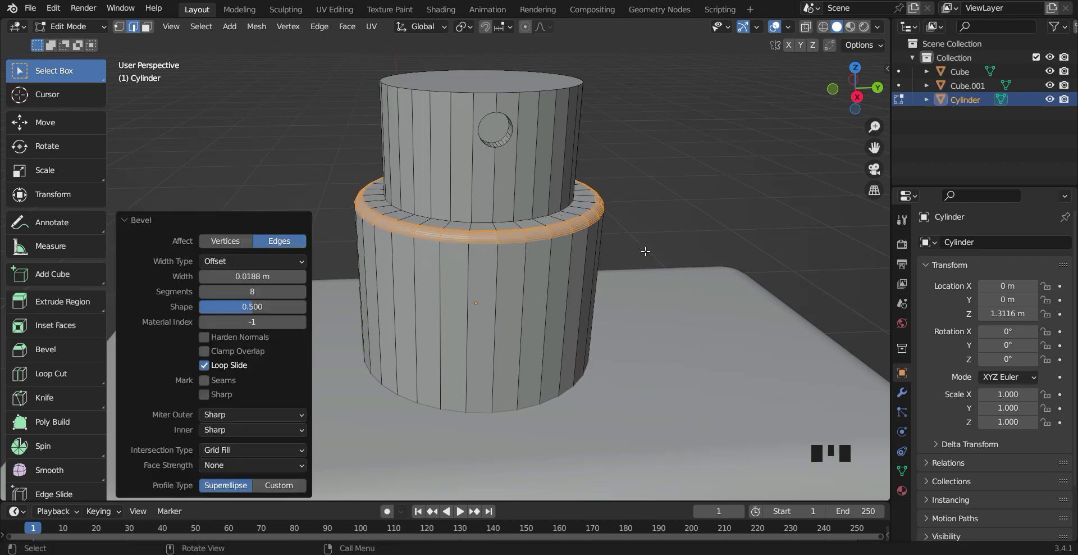
left_click(655, 222)
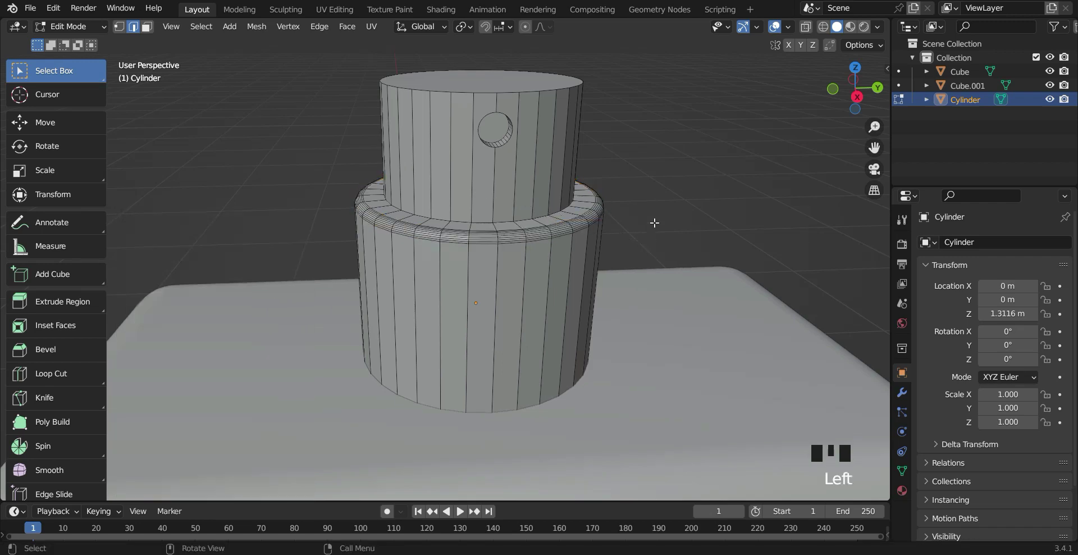
- Bevel the edge loop around the top of the nozzle by about 0.014 m with 8 segments
left_click(490, 93, "alt")
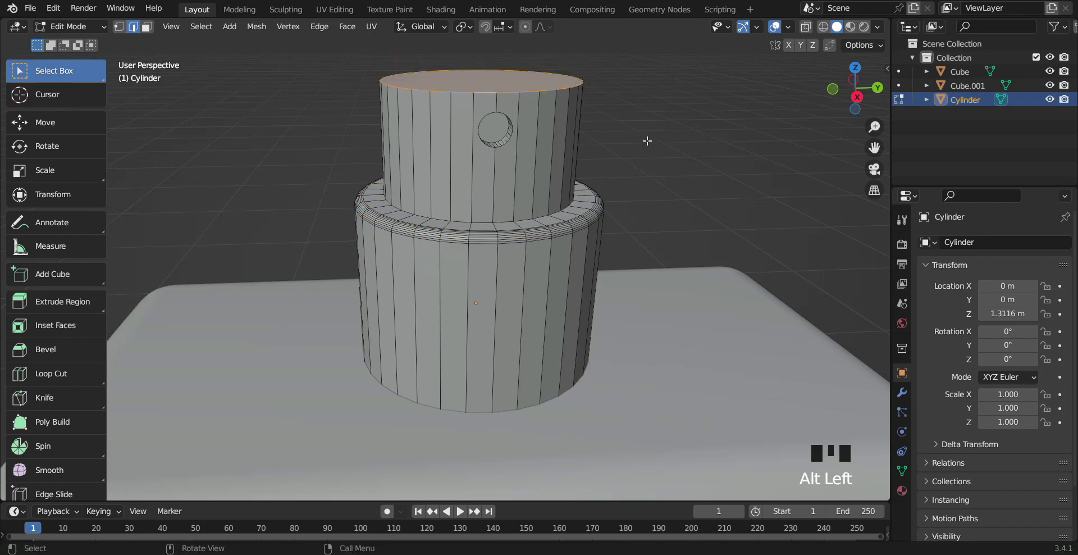
key("ctrl+b")
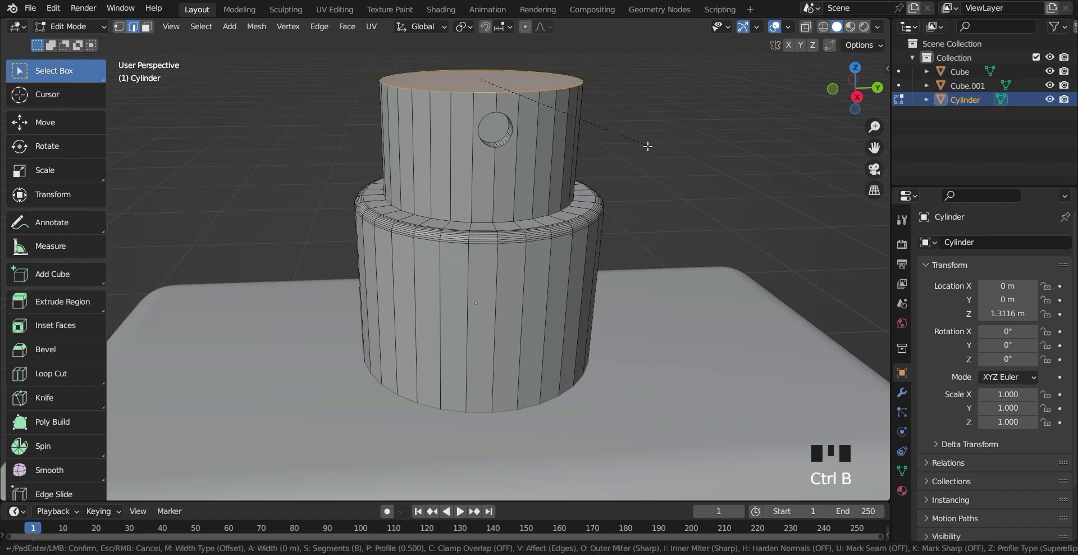
left_click(652, 151)
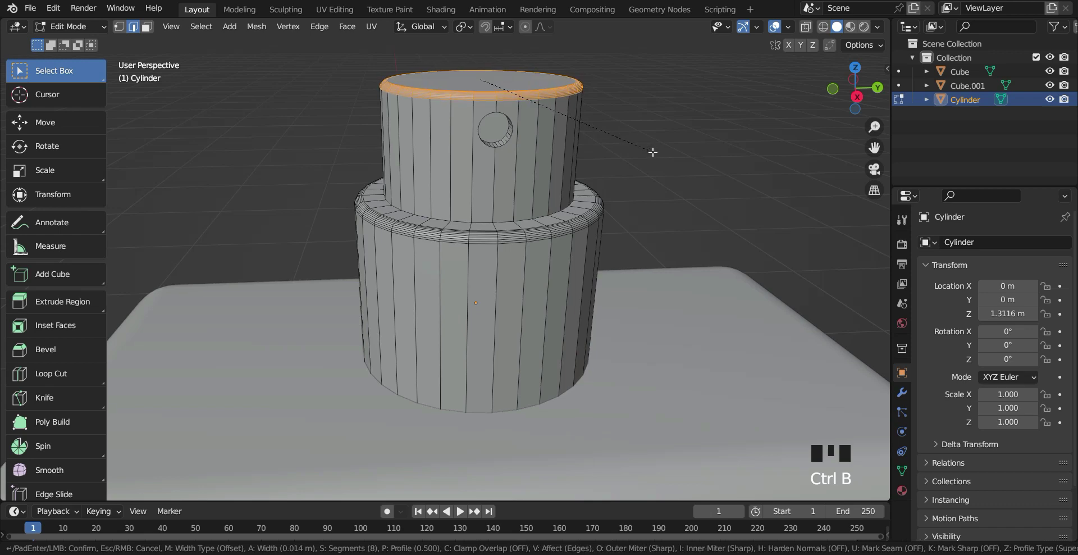
left_click(652, 151)
scroll(685, 172, "down", 4)
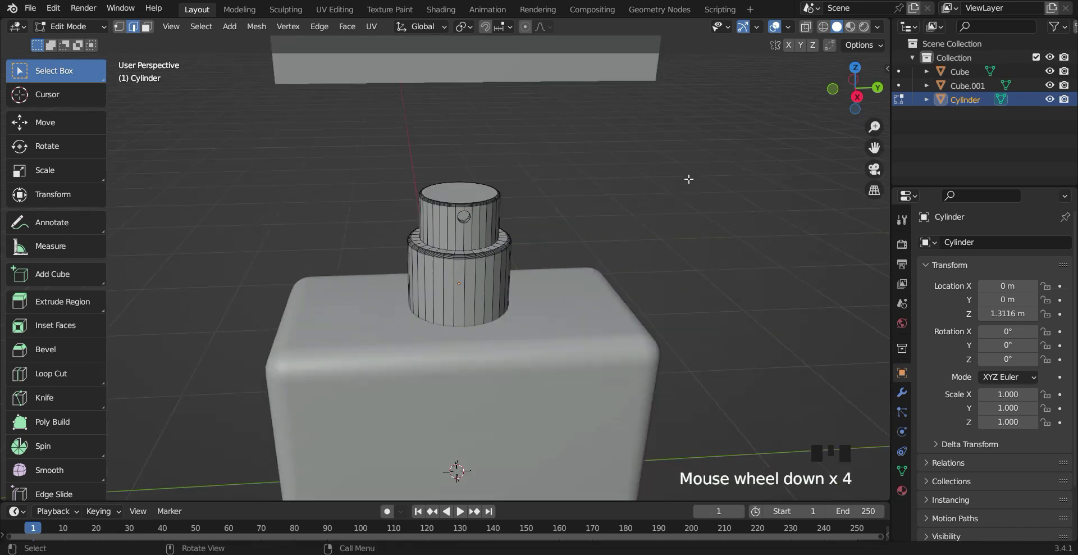
- Return to Object Mode and apply Shade Smooth to the neck cylinder
key("Tab")
scroll(659, 226, "up", 2)
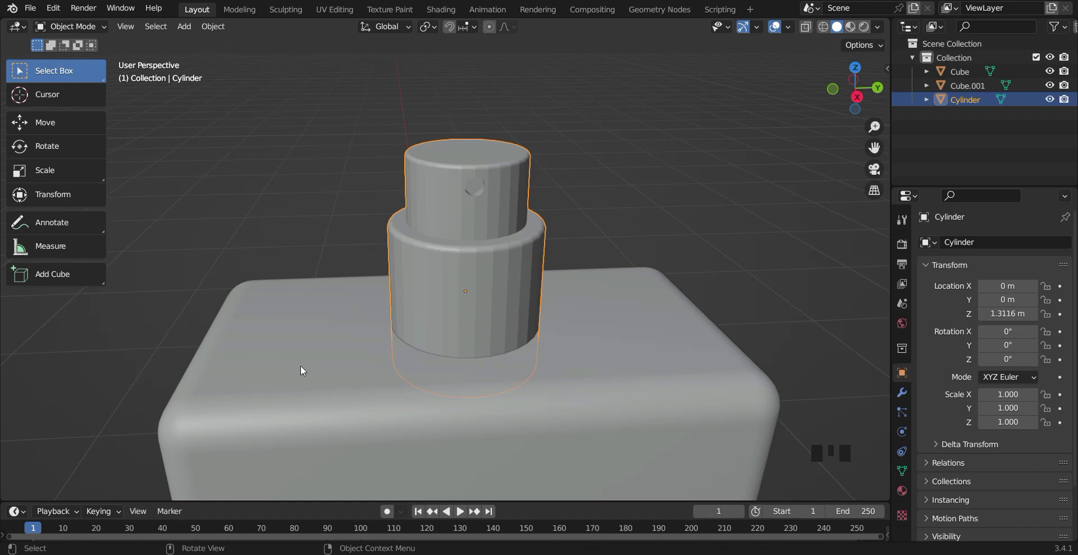
right_click(504, 281)
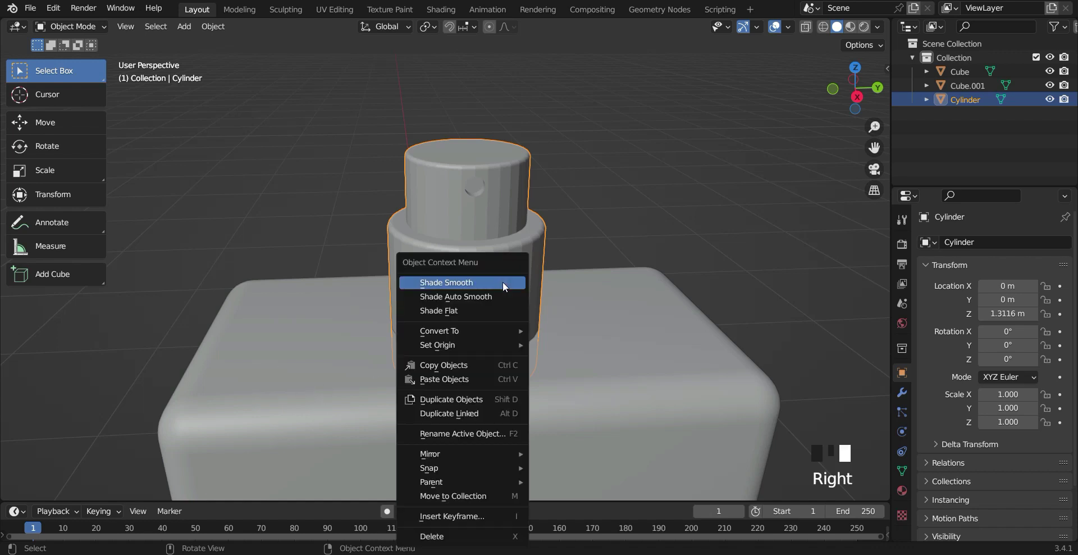
left_click(445, 283)
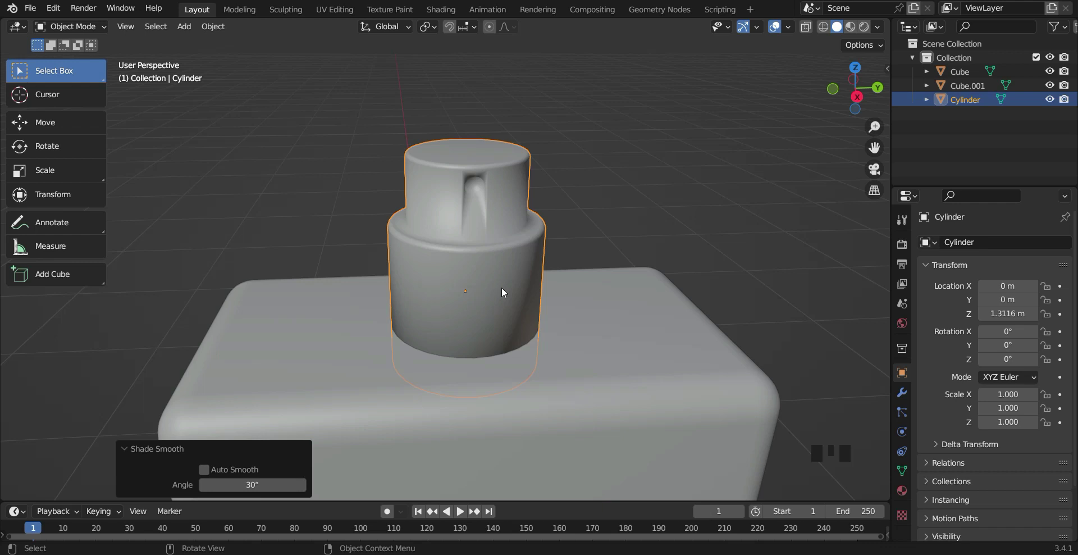
- Enable Auto Smooth at 30° in the neck mesh's normals settings and inspect the shading around the nozzle
scroll(501, 290, "down", 4)
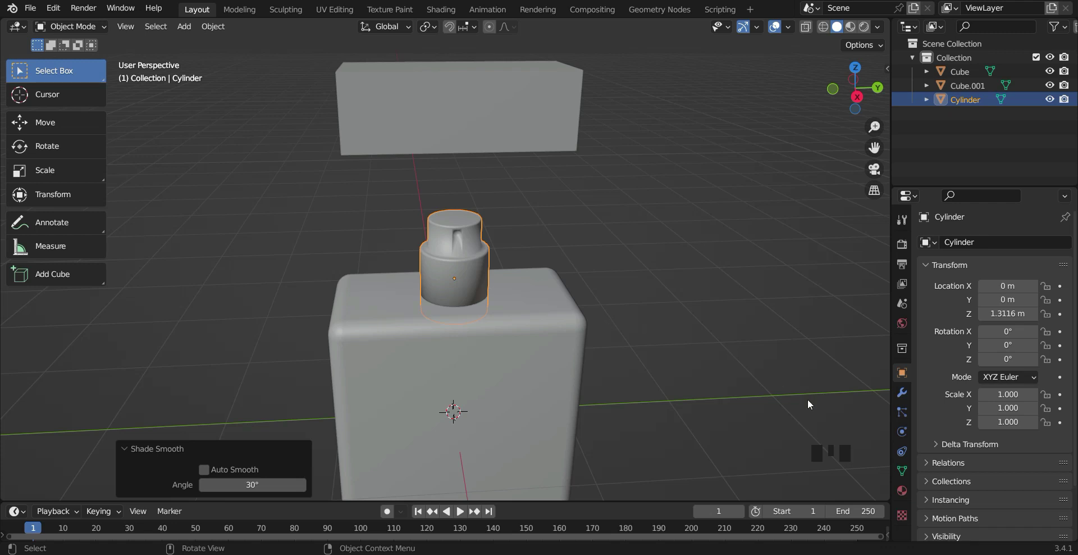
left_click(902, 476)
left_click(902, 475)
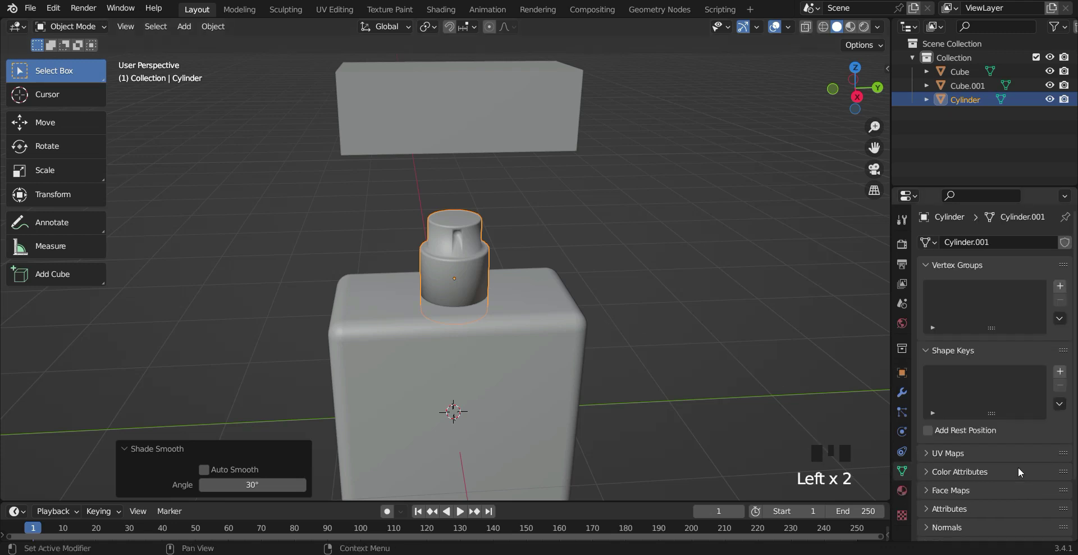
scroll(1011, 504, "down", 2)
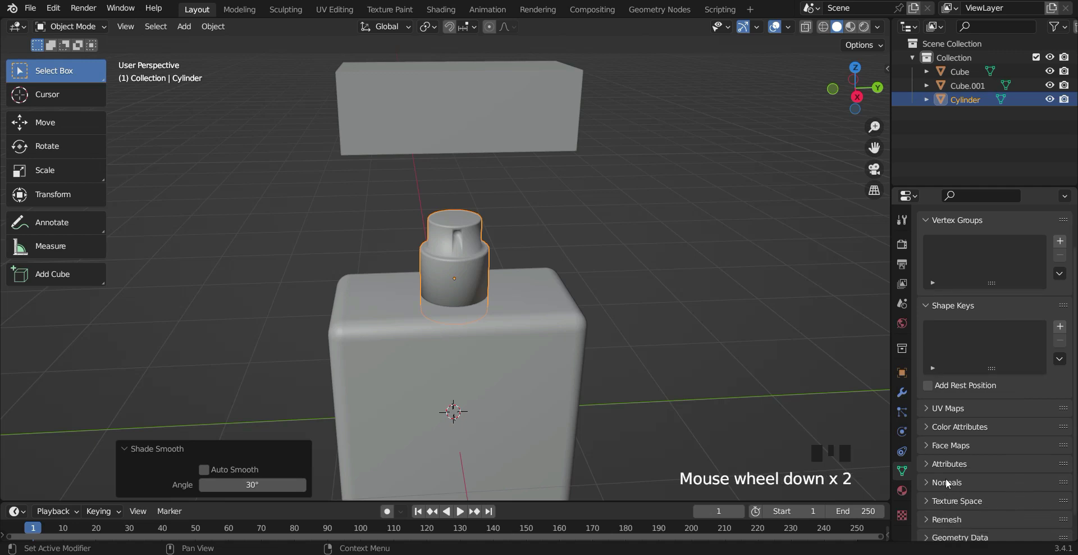
left_click(946, 480)
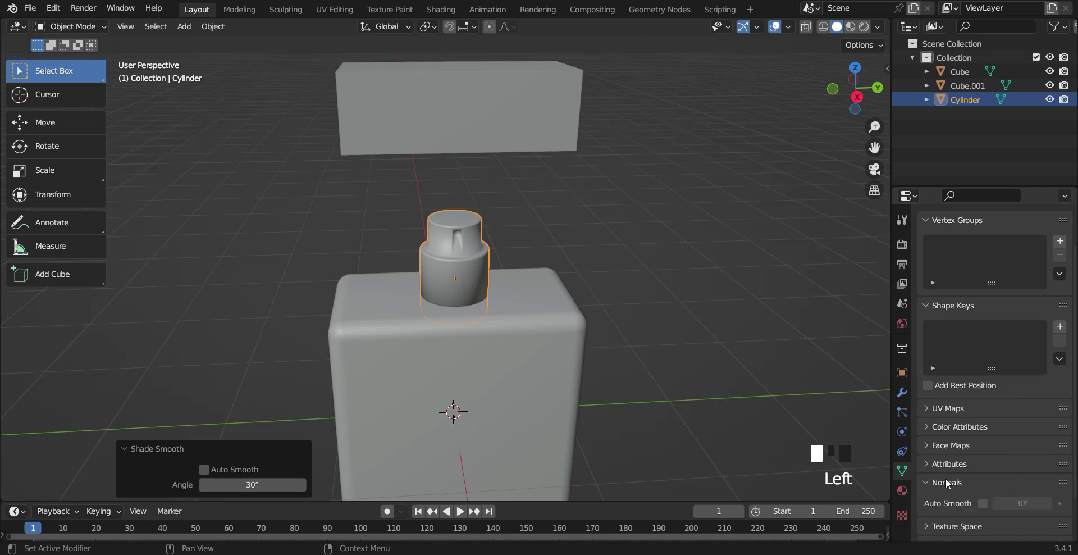
left_click(983, 504)
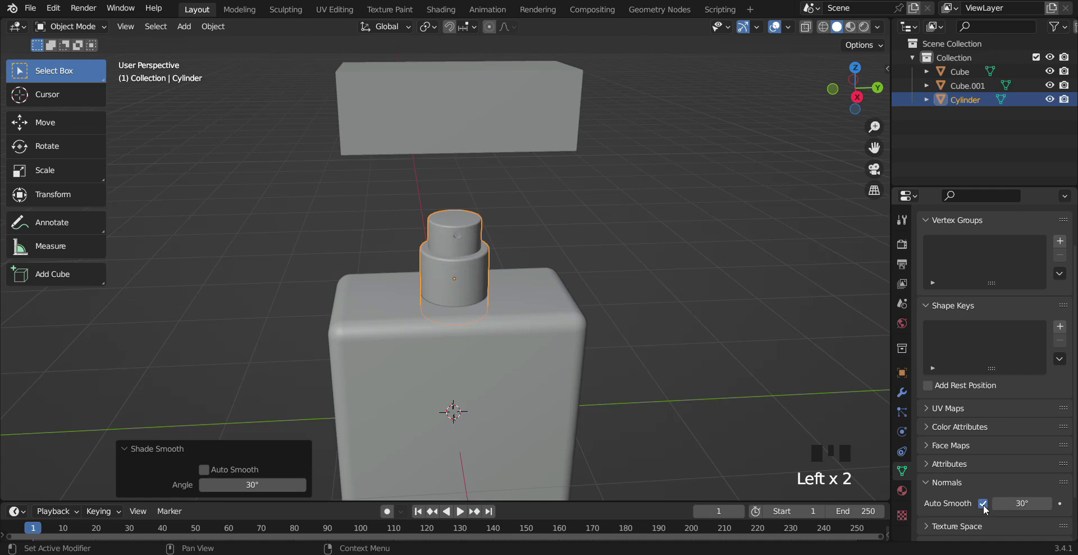
scroll(475, 293, "up", 3)
middle_click_drag(475, 293, 693, 329)
scroll(693, 329, "down", 2)
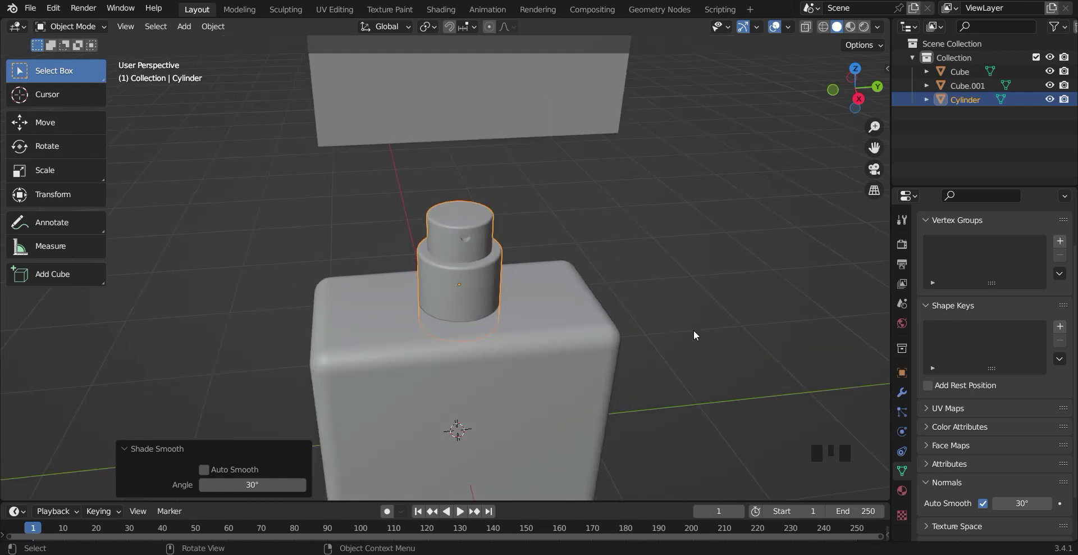
scroll(693, 329, "down", 1)
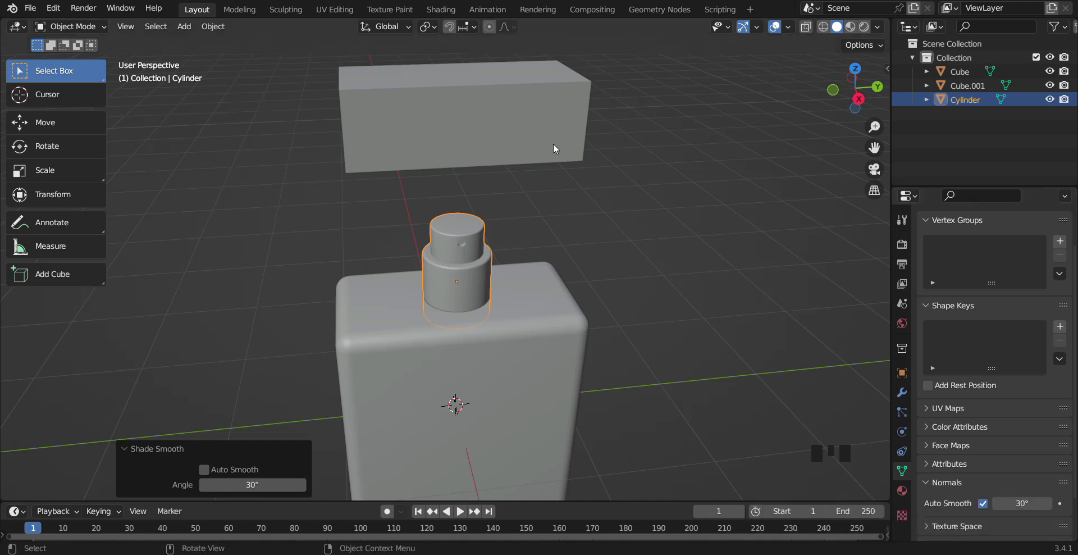
- Select the box-shaped cap above the bottle and apply its scale
left_click(482, 123)
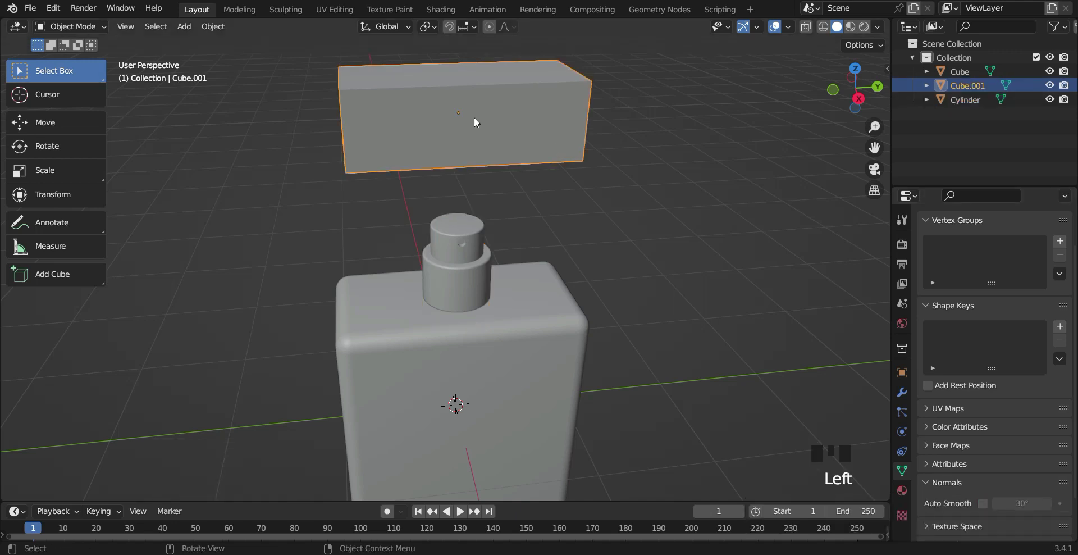
key("ctrl+a")
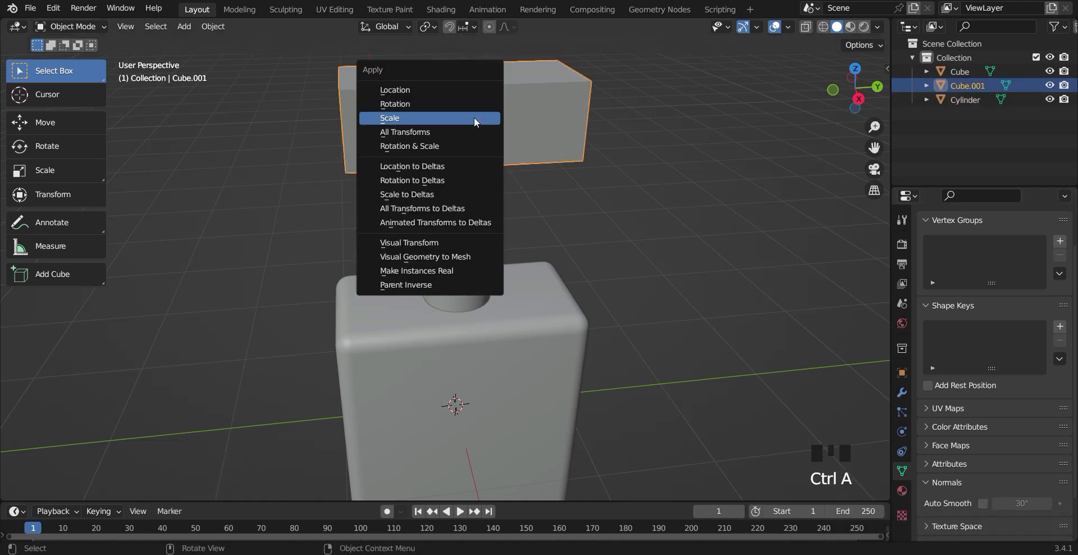
left_click(474, 117)
- Bevel all edges of the cap in Edit Mode by about 0.045 m with 8 segments
key("Tab")
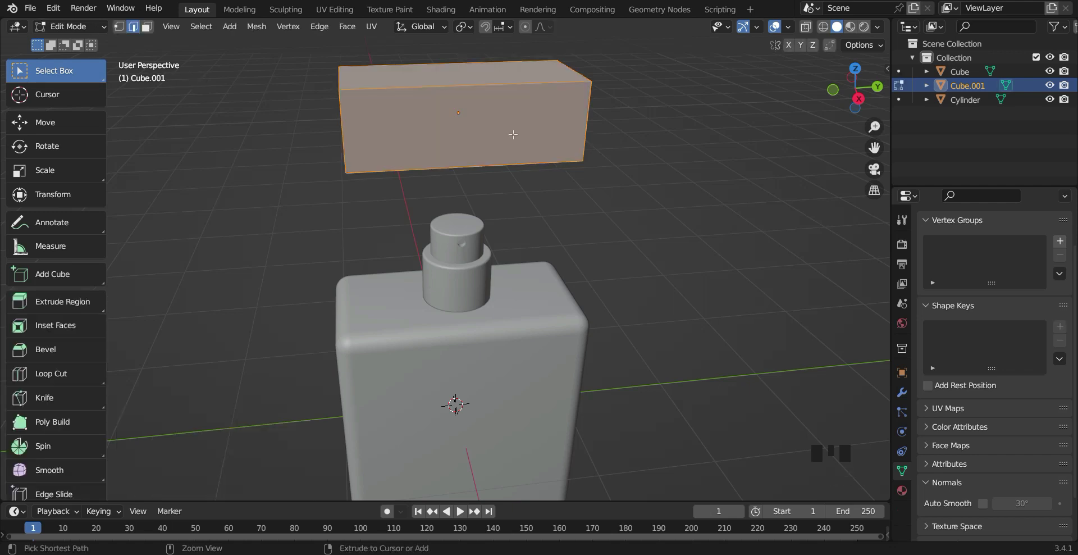
key("ctrl+b")
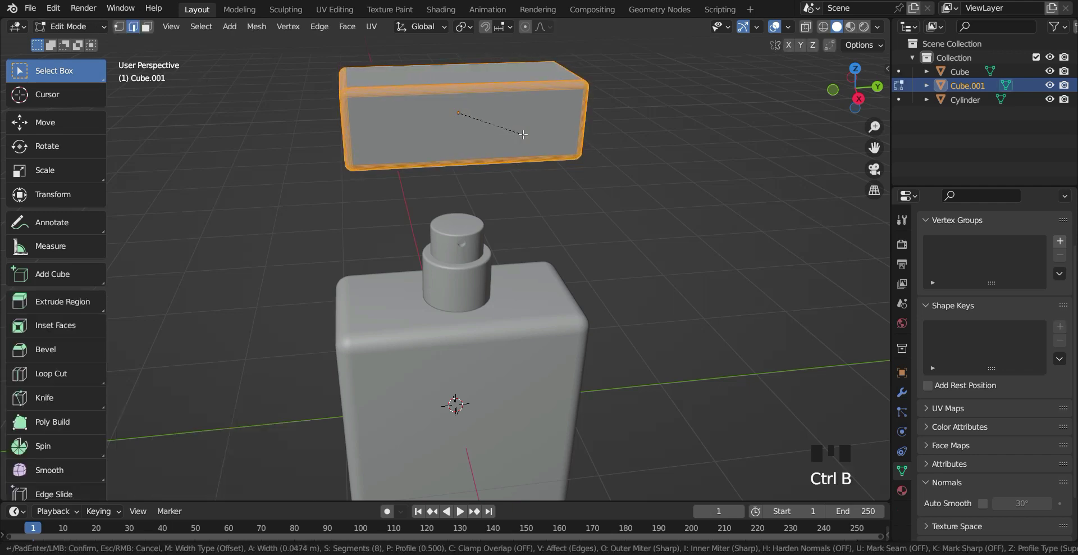
left_click(524, 135)
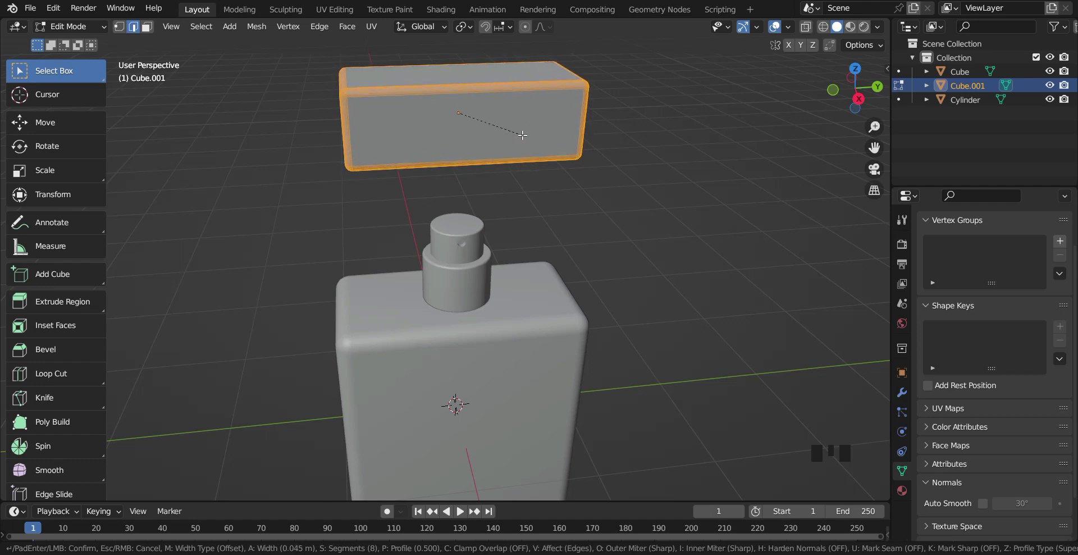
- Return to Object Mode and apply Shade Smooth to the beveled cap
key("Tab")
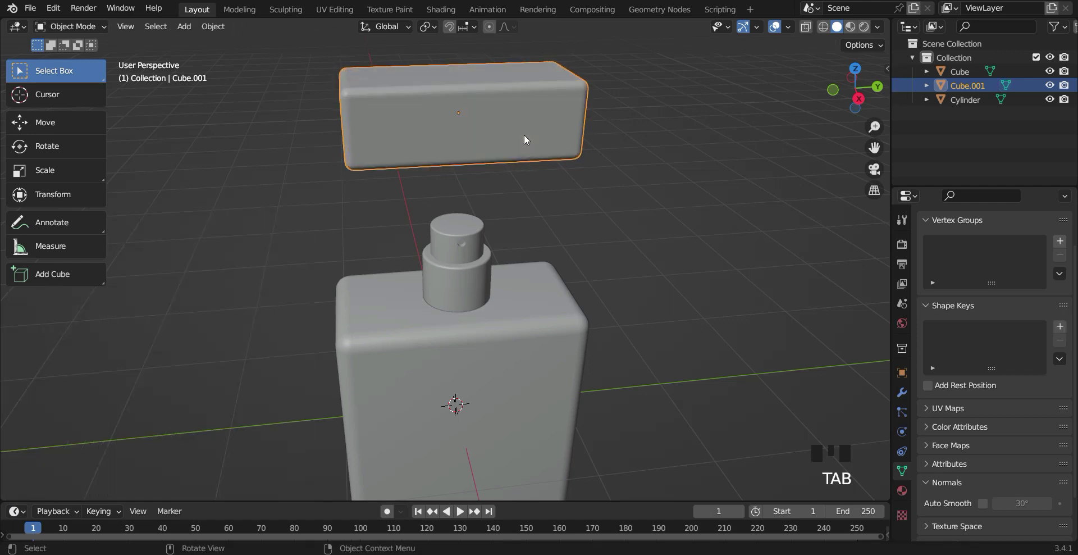
right_click(524, 134)
left_click(524, 135)
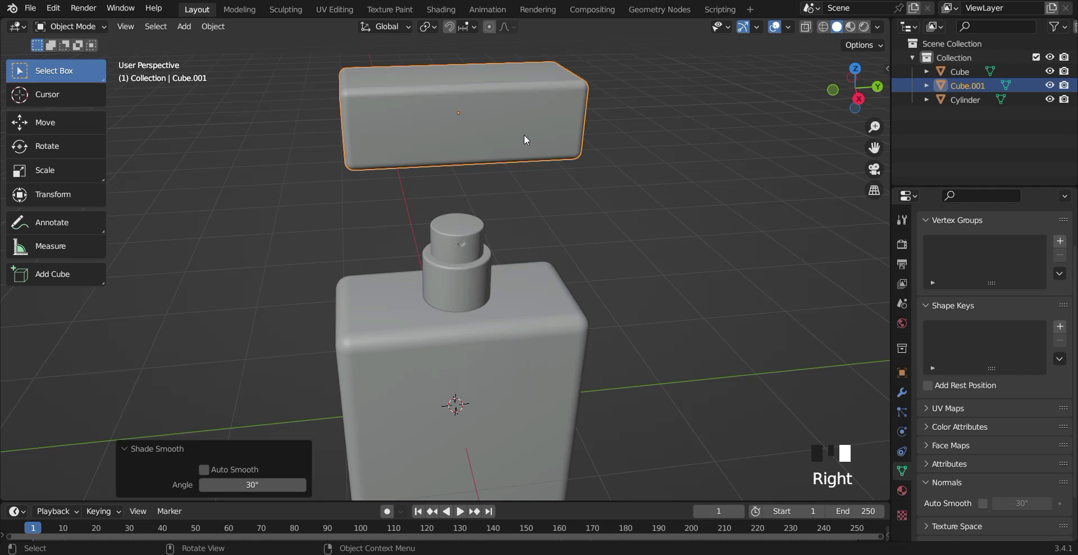
- Add a plane mesh at the bottle's centre and rotate it 90° about the Y axis so it stands upright
scroll(524, 134, "down", 3)
middle_click_drag(527, 180, 588, 254)
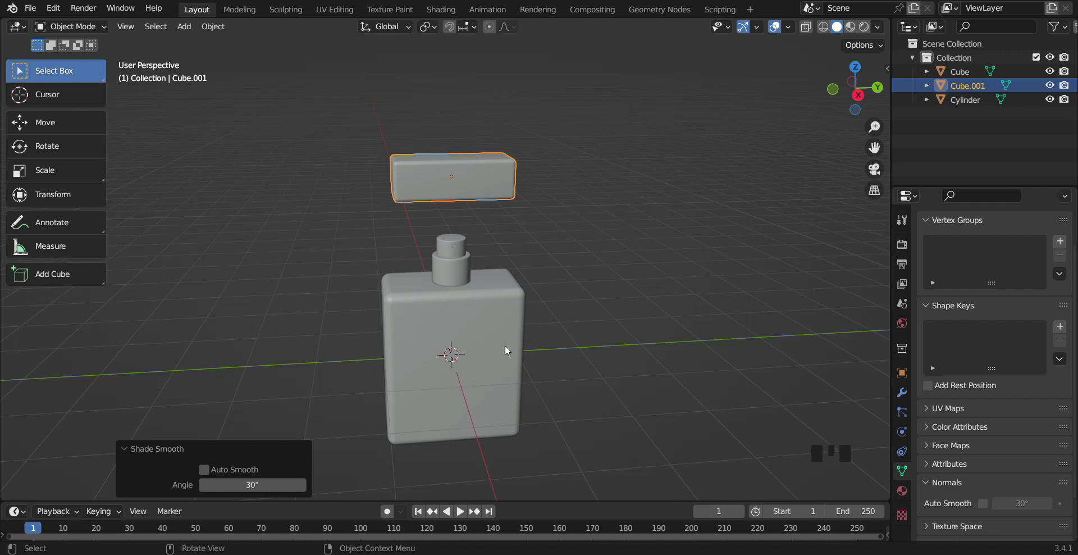
key("shift+a")
mouse_move(505, 270)
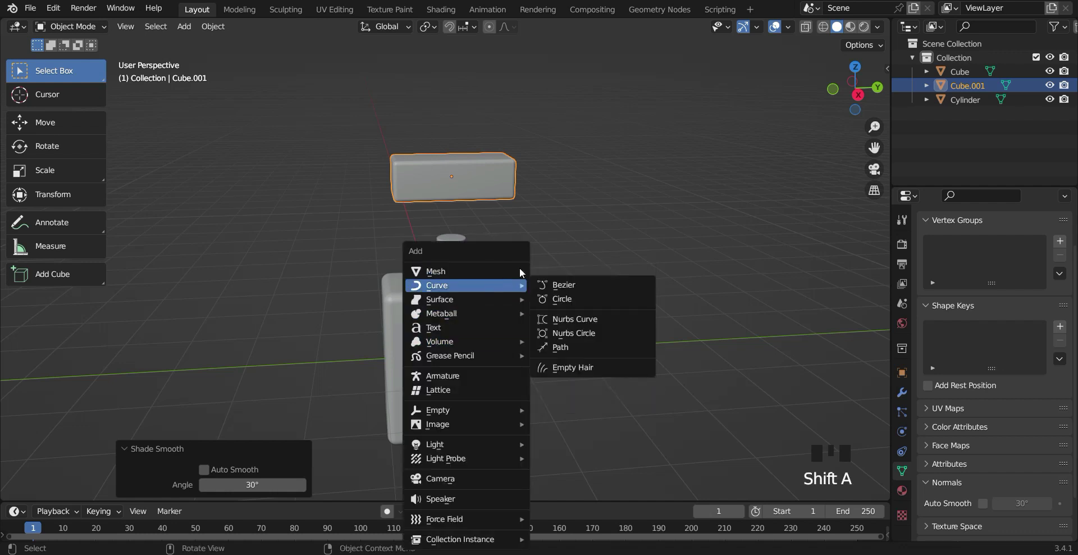
left_click(562, 270)
middle_click_drag(602, 332, 702, 332)
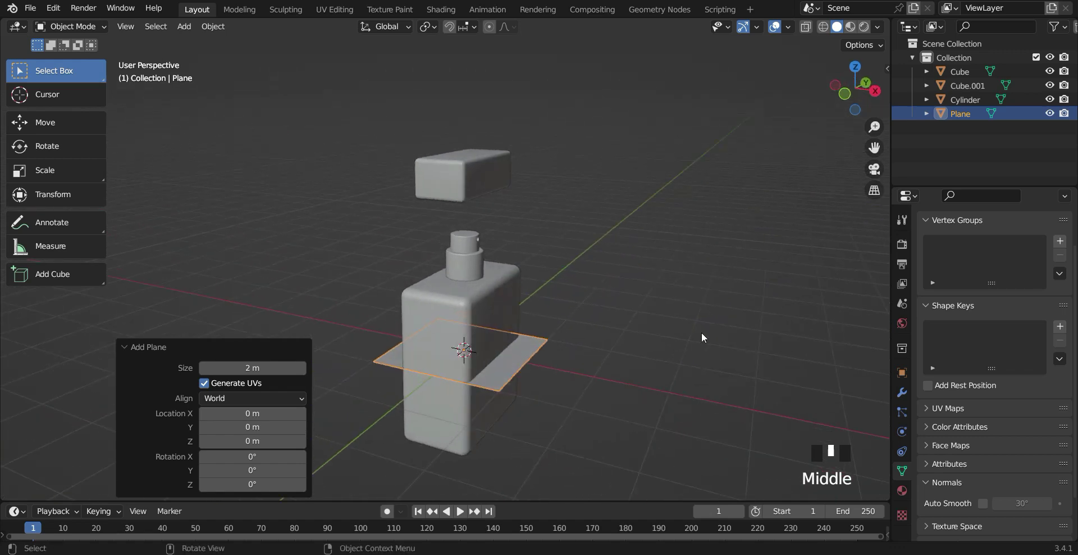
key("r")
type("y")
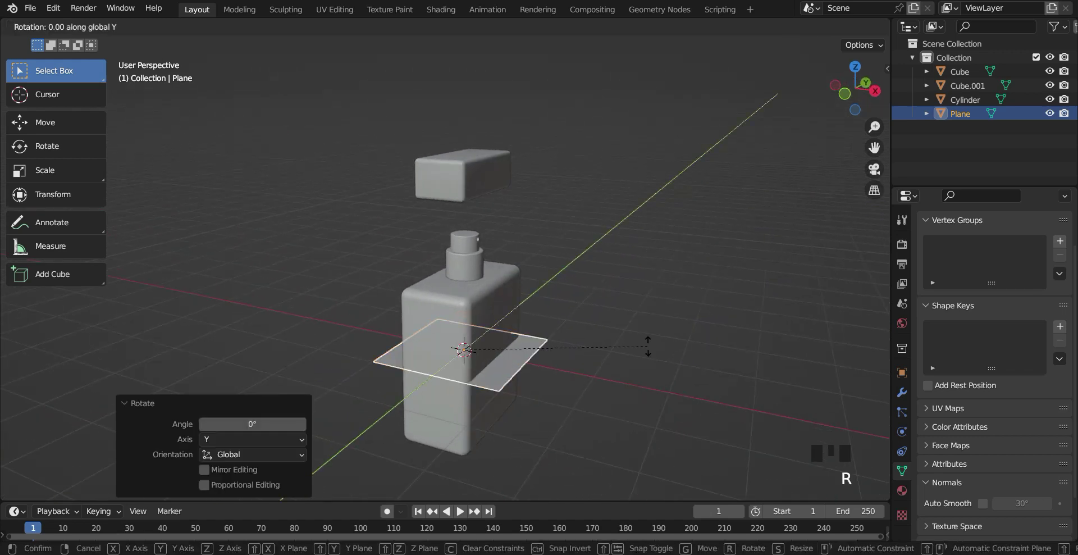
type("90")
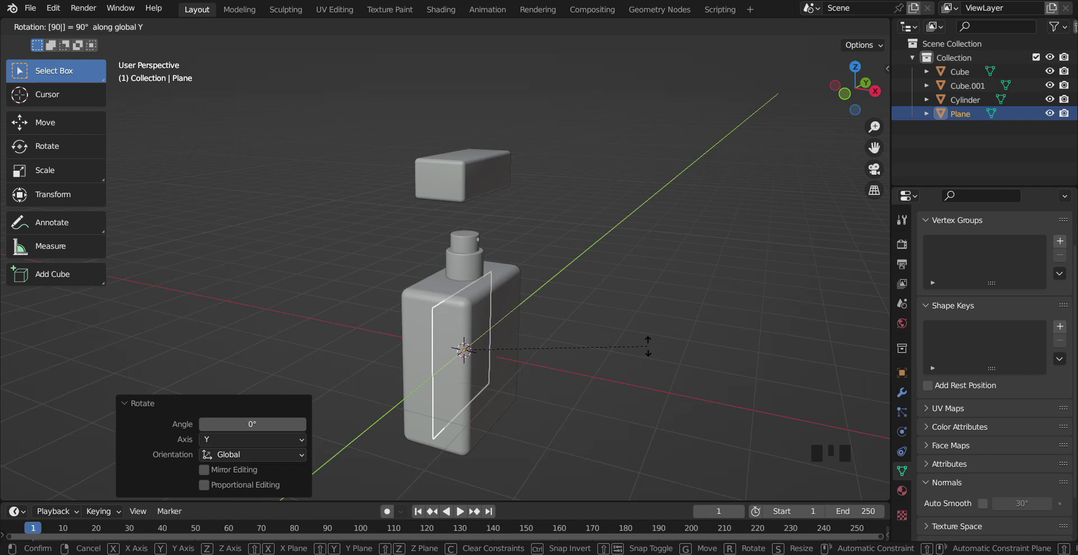
key("Return")
- Move the plane about 0.603 m along X, and back about 0.057 m, to sit just in front of the bottle's front face
key("g")
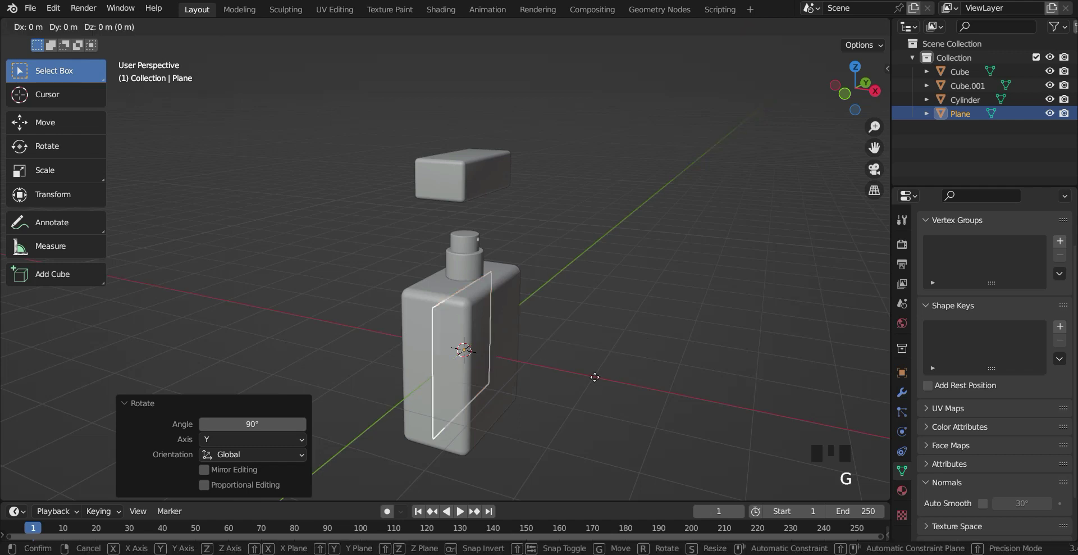
key("x")
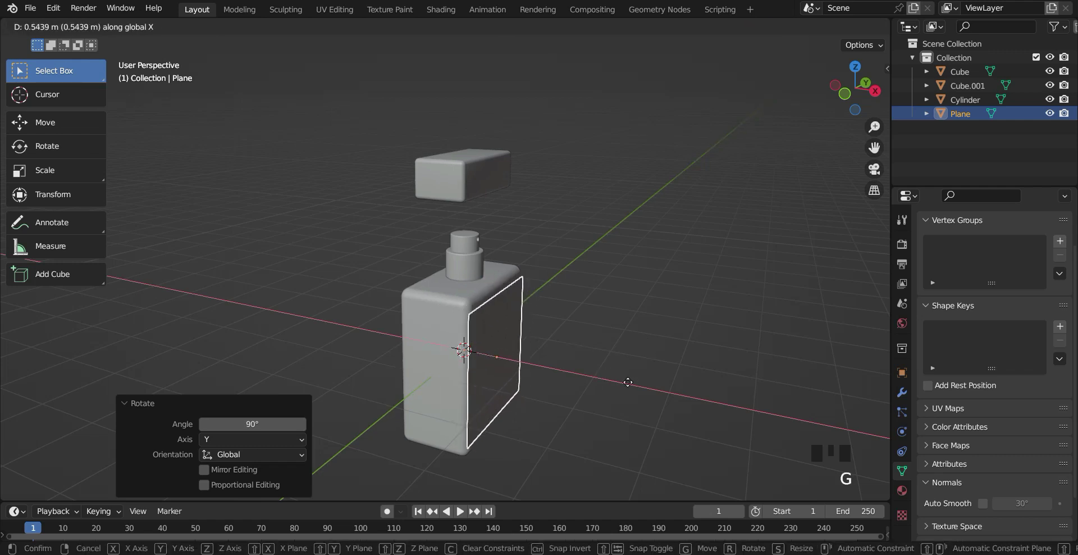
left_click(632, 380)
middle_click_drag(632, 380, 665, 352)
scroll(673, 370, "up", 2)
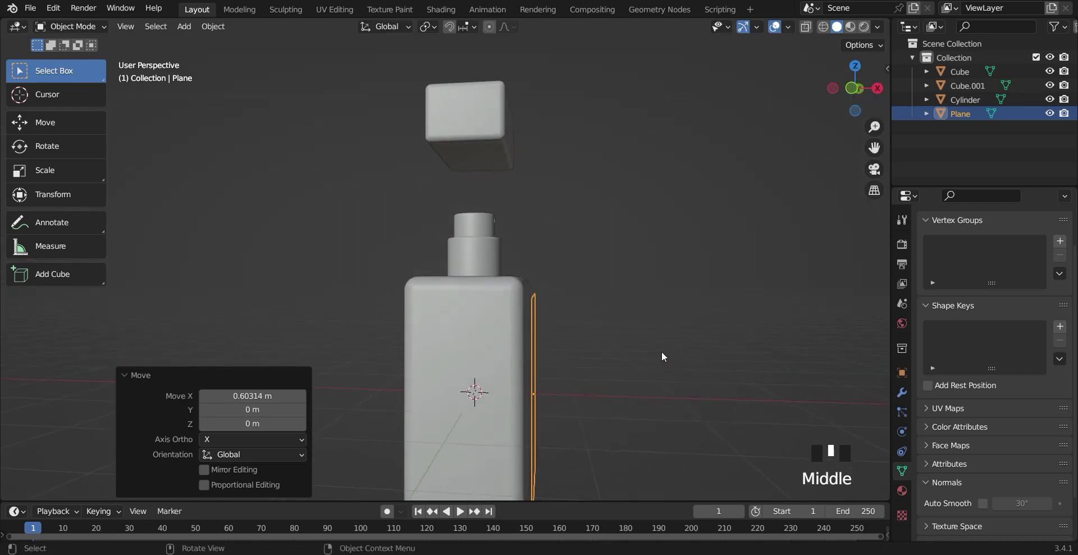
key("g")
key("x")
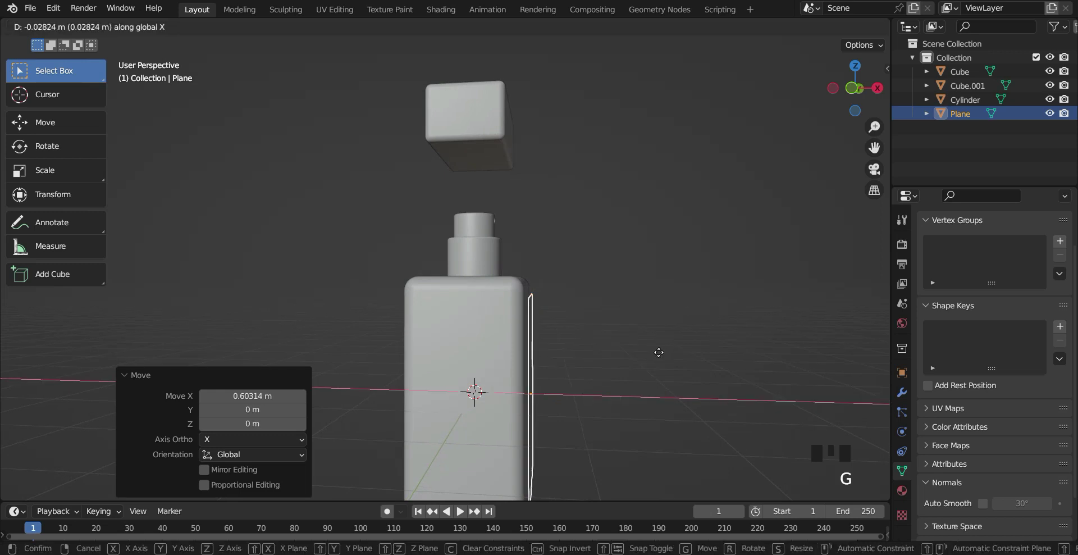
left_click(655, 354)
- Scale the plane to about 0.717 overall and to about 0.552 along Z, forming a wide label rectangle
middle_click_drag(671, 356, 576, 353)
middle_click_drag(611, 362, 558, 371)
key("s")
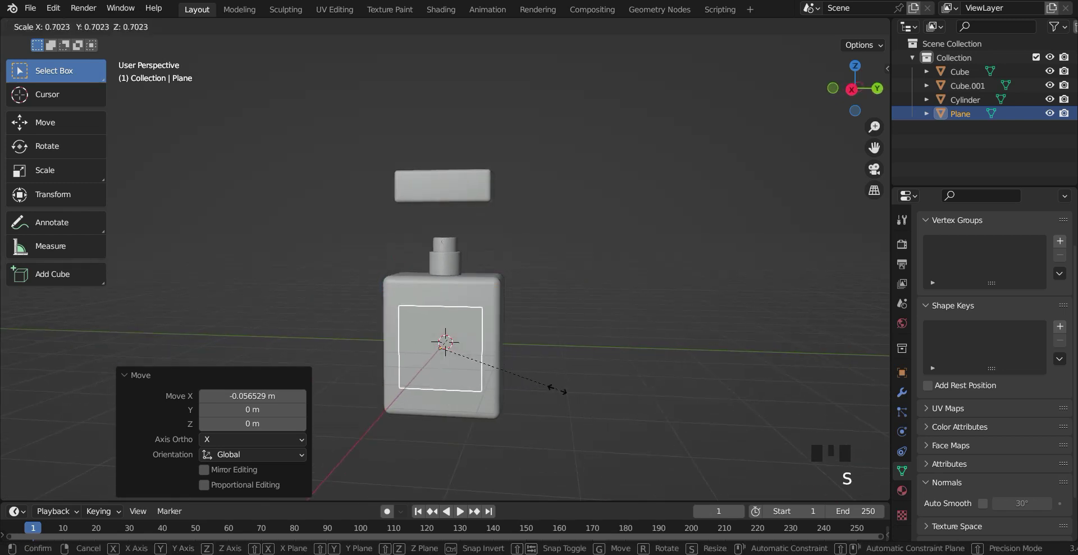
left_click(563, 390)
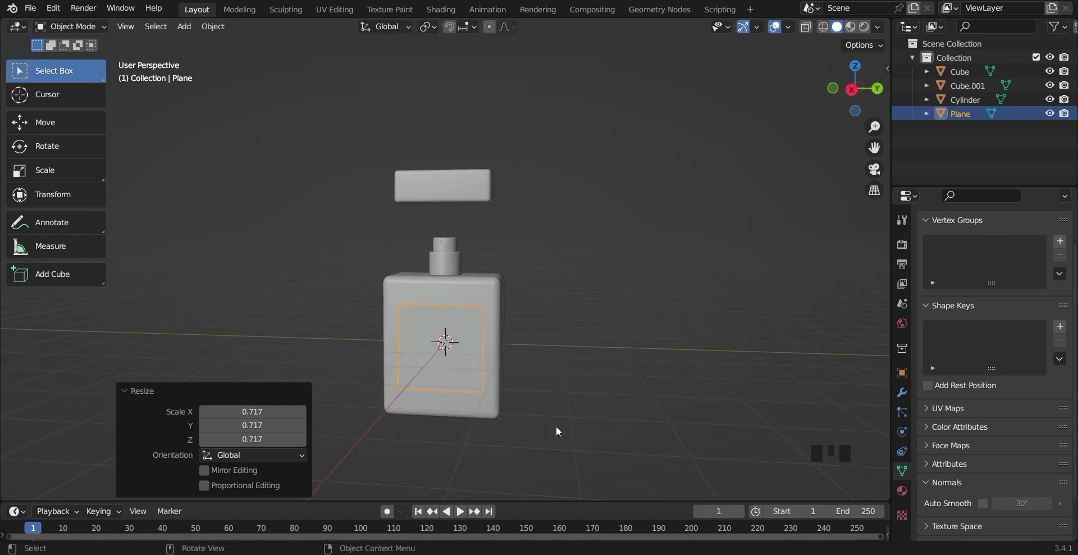
key("s")
key("z")
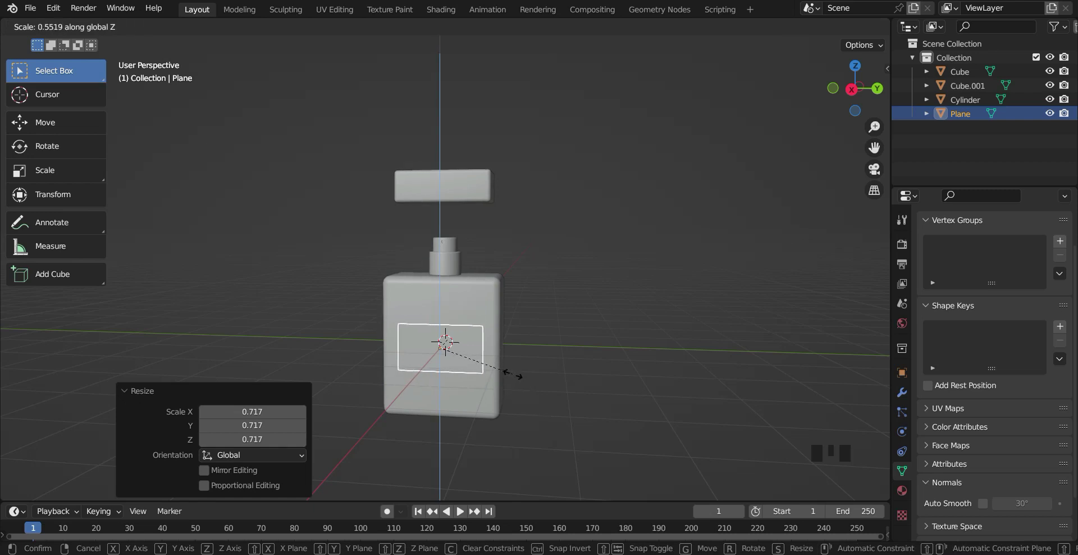
left_click(513, 379)
- Raise the label plane about 0.245 m along Z on the bottle's front
key("g")
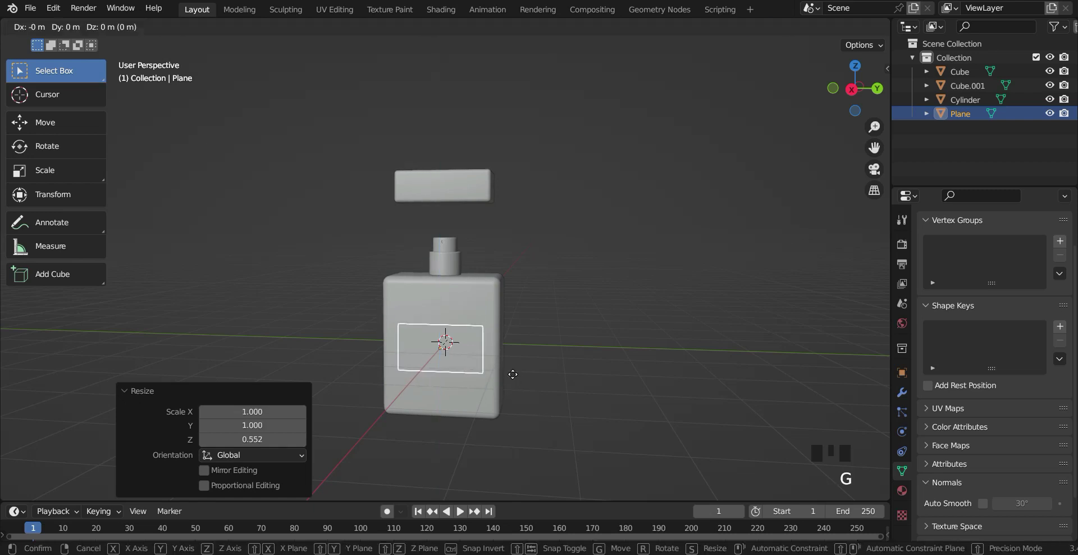
key("z")
left_click(517, 364)
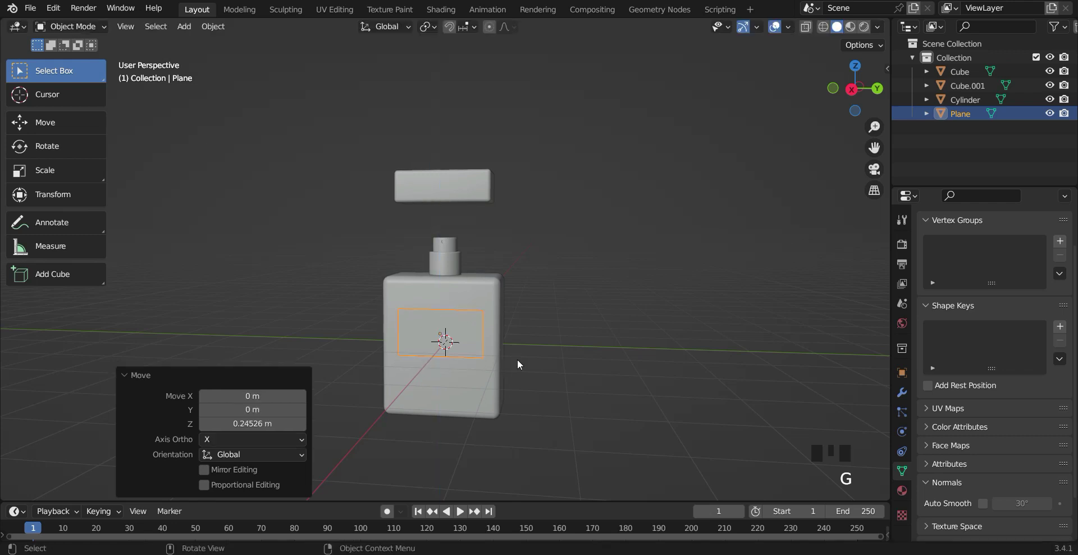
- Round the label plane's corners in Edit Mode with a vertex bevel about 0.079 m wide and 11 segments, and return to Object Mode
middle_click_drag(602, 368, 401, 388)
key("Tab")
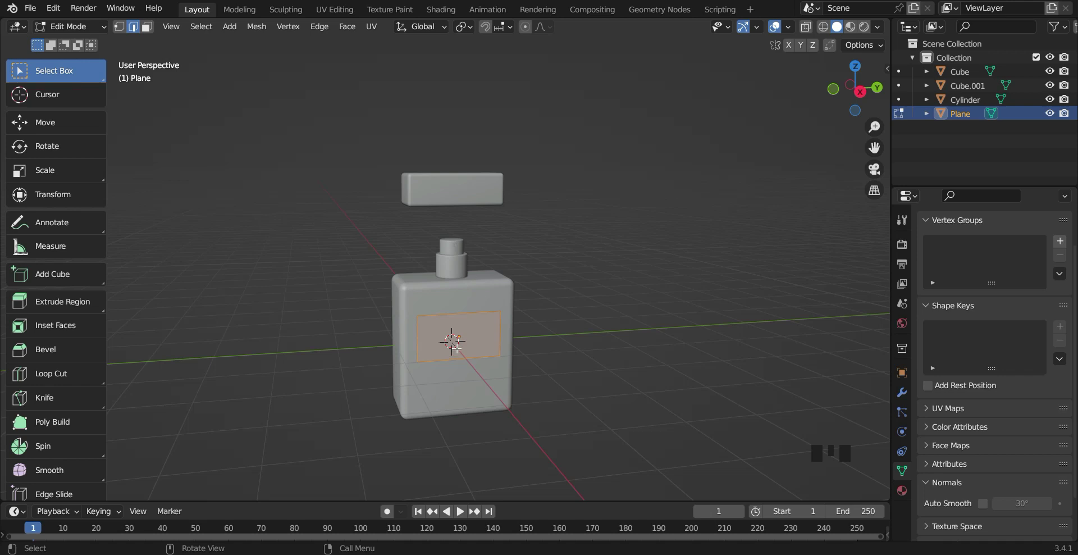
key("ctrl+shift+b")
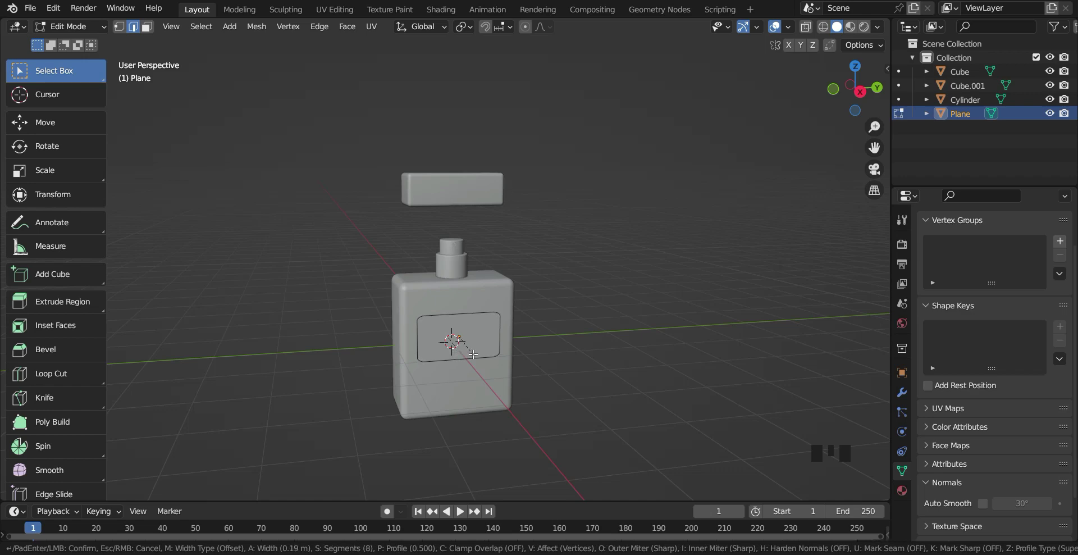
scroll(470, 354, "up", 2)
left_click(466, 352)
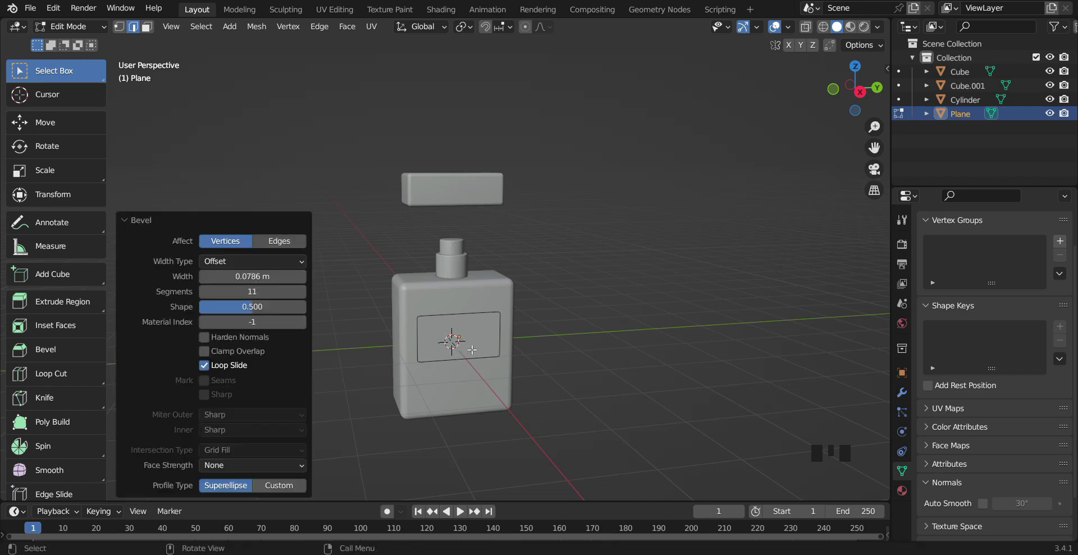
key("Tab")
- Select the cap and lower it about 0.915 m along Z over the nozzle
middle_click_drag(635, 336, 622, 343)
scroll(622, 343, "up", 2)
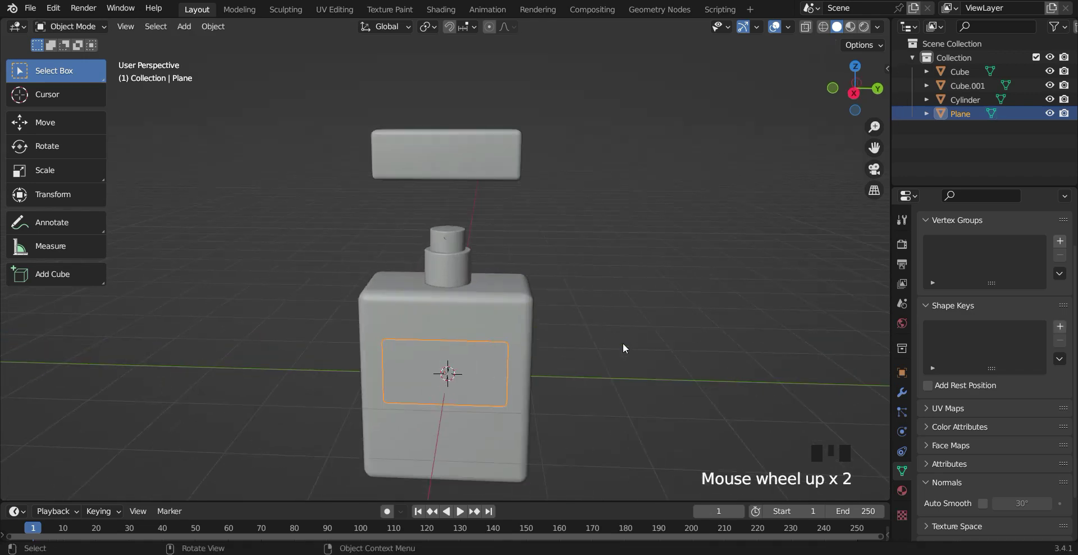
scroll(622, 343, "down", 1)
scroll(622, 343, "down", 2)
left_click(463, 210)
middle_click_drag(551, 288, 555, 279)
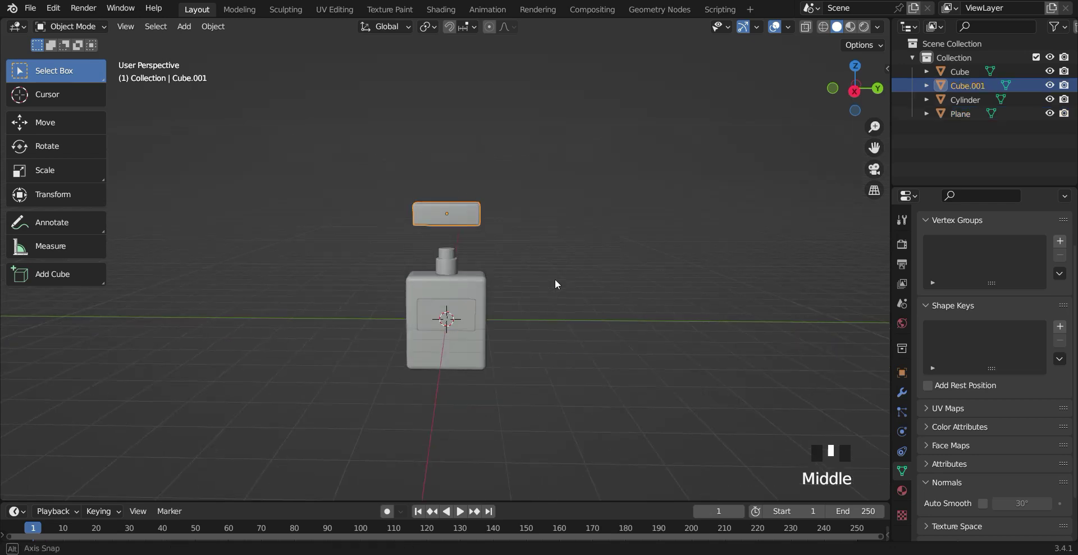
key("g")
key("z")
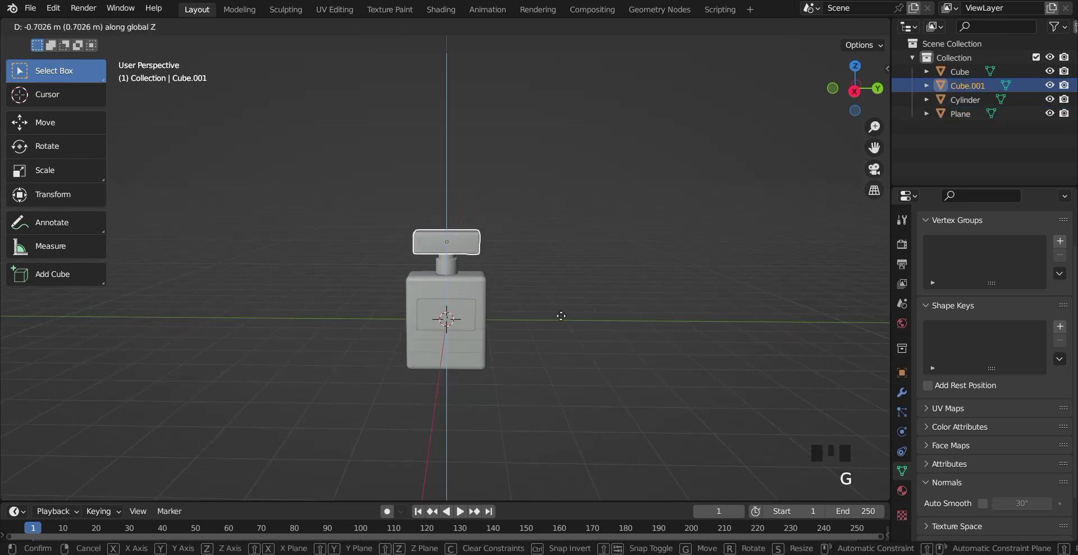
left_click(561, 315)
scroll(555, 322, "up", 1)
middle_click_drag(555, 322, 608, 342)
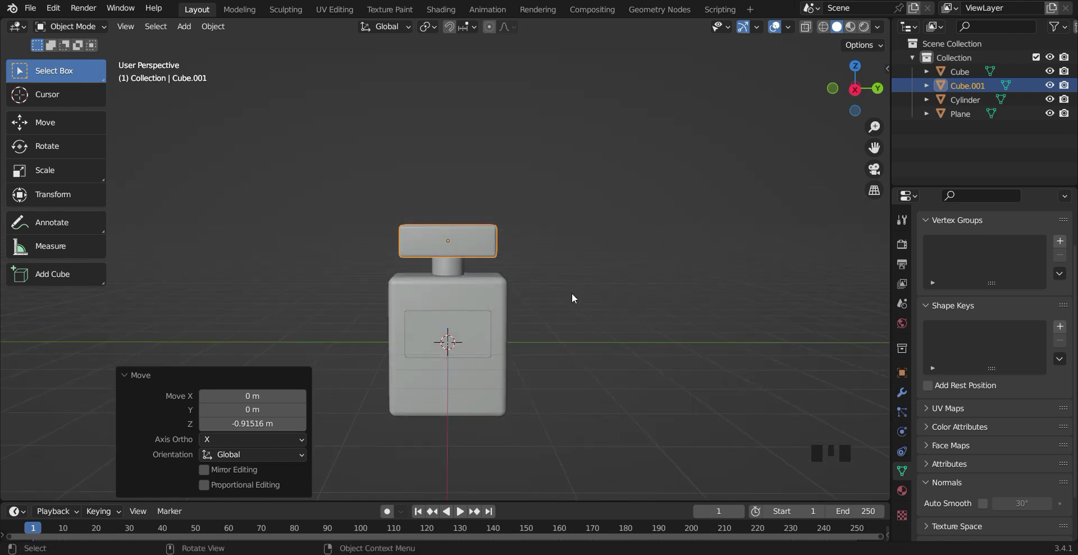
scroll(571, 292, "down", 1)
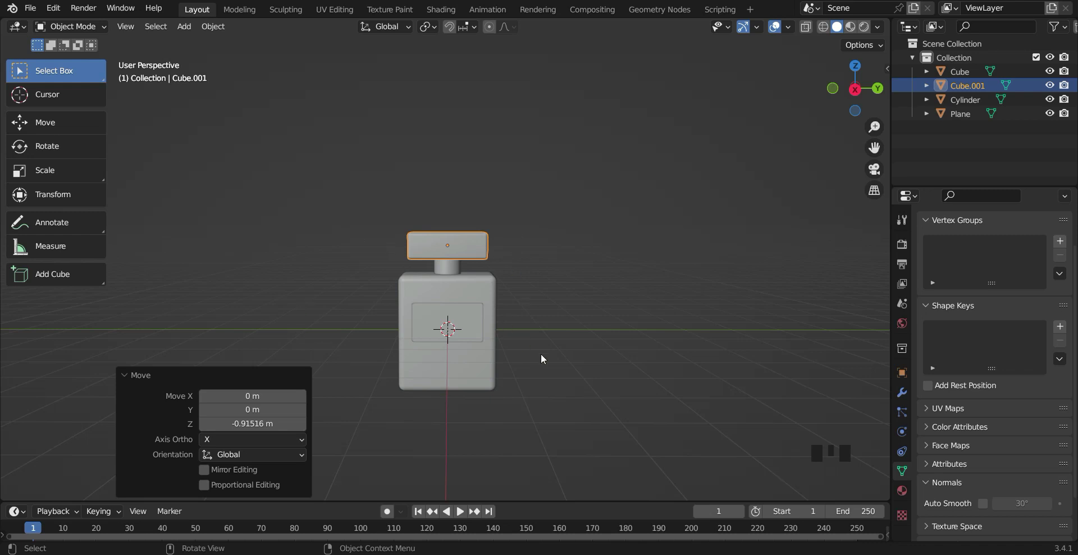
middle_click_drag(586, 387, 465, 382)
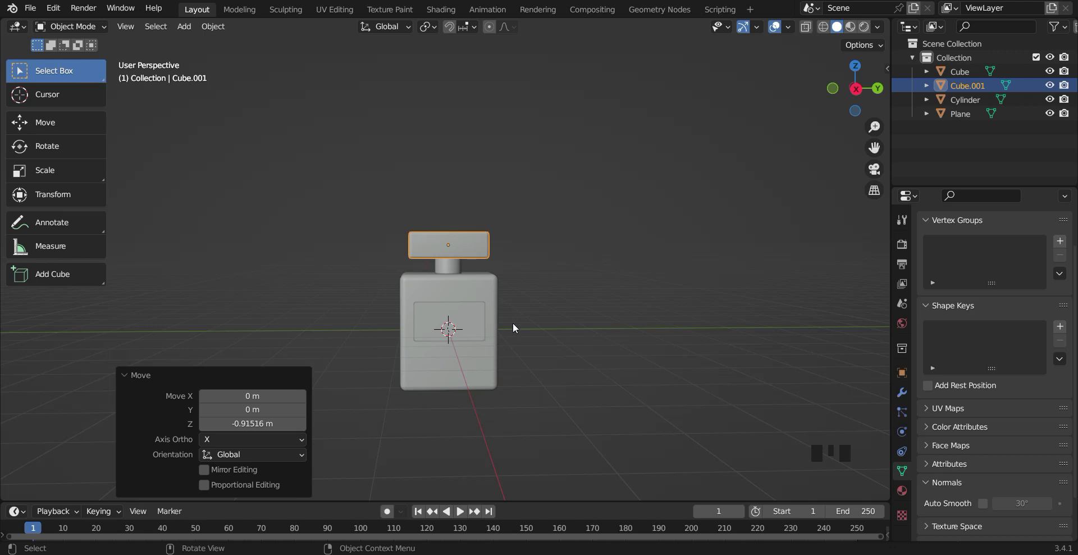
mouse_move(579, 331)
middle_mouse_down()
mouse_move(551, 353)
mouse_move(580, 348)
middle_mouse_up()
scroll(551, 353, "down", 3)
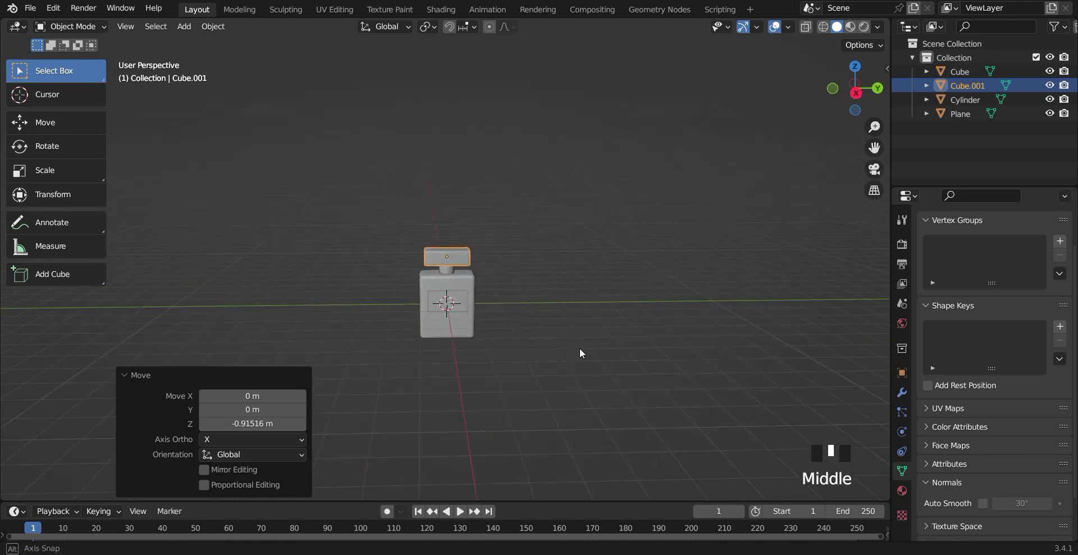
scroll(580, 353, "up", 1)
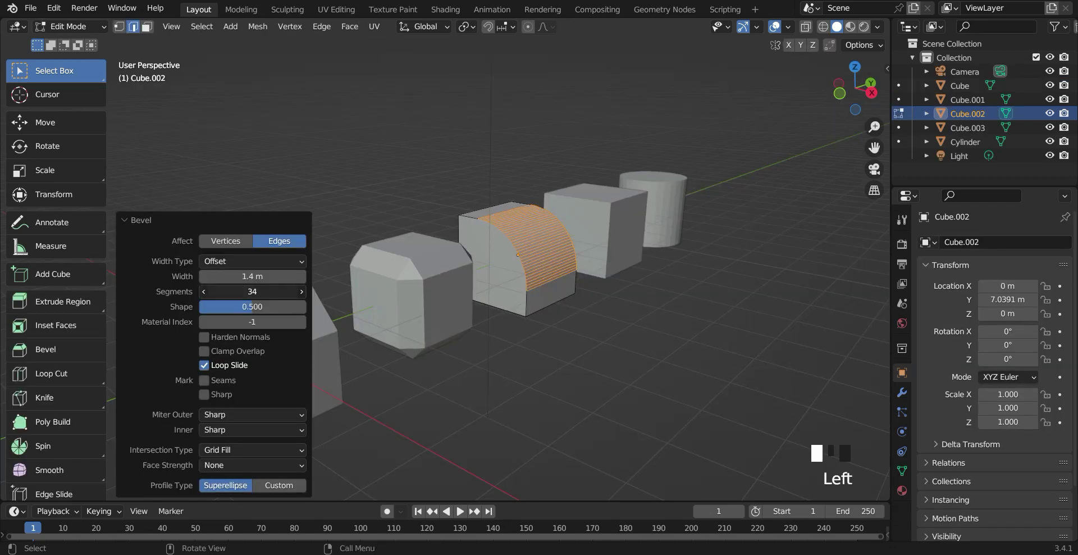
left_click_drag(253, 291, 267, 291)
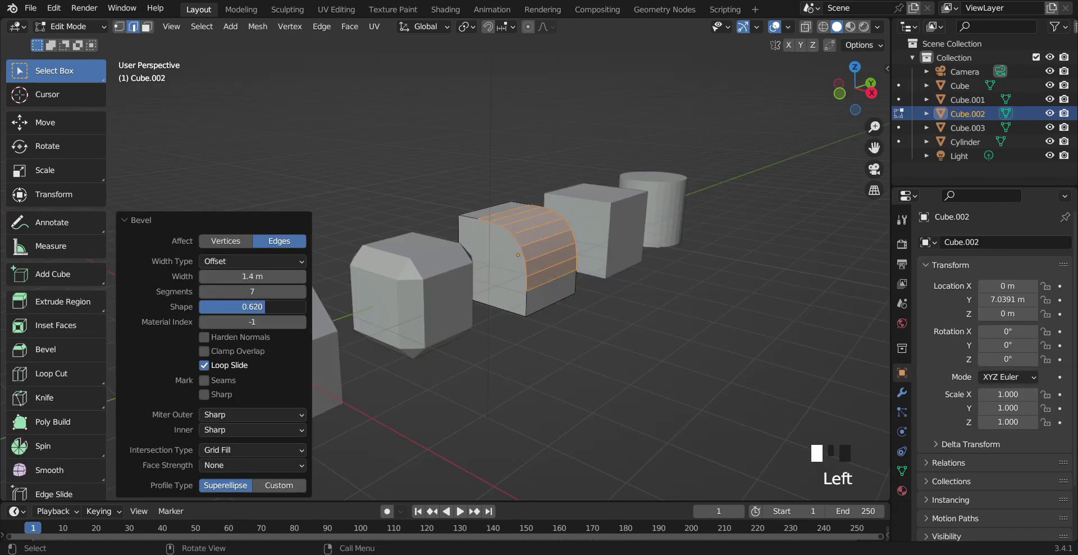
left_click(279, 487)
left_click(299, 361)
left_click(337, 342)
scroll(624, 315, "up", 2)
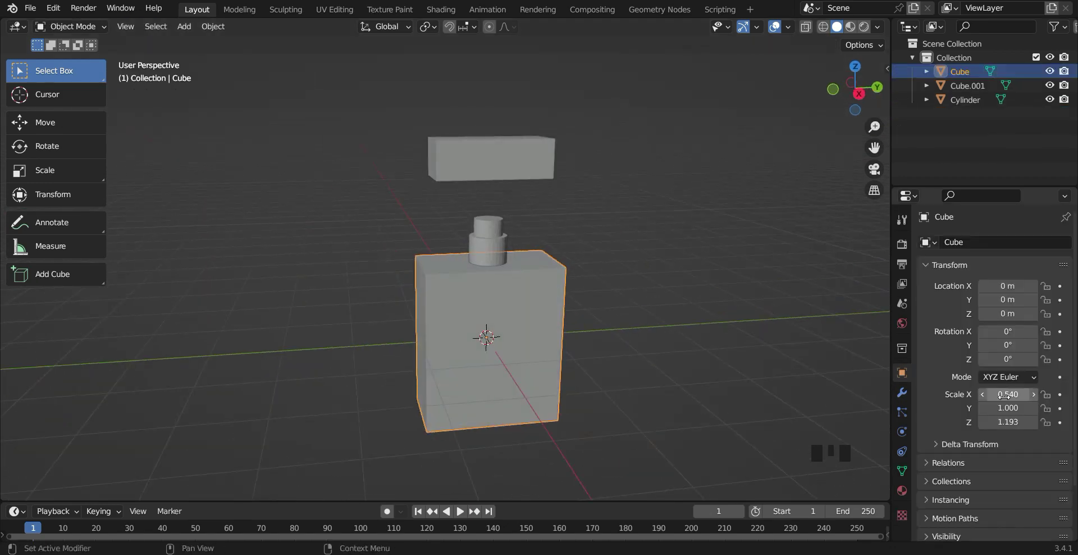
key("Tab")
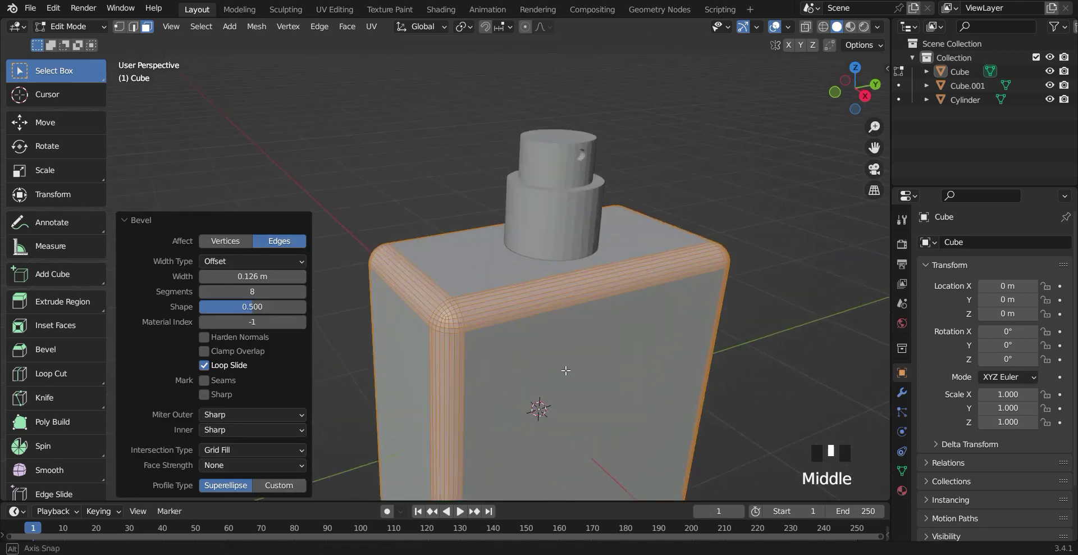
middle_click_drag(566, 373, 487, 348)
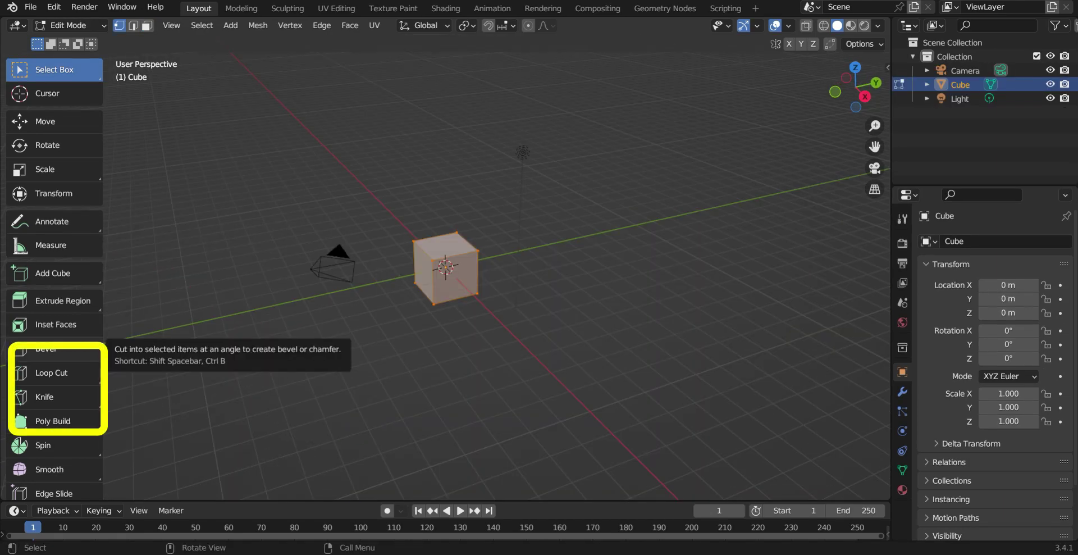